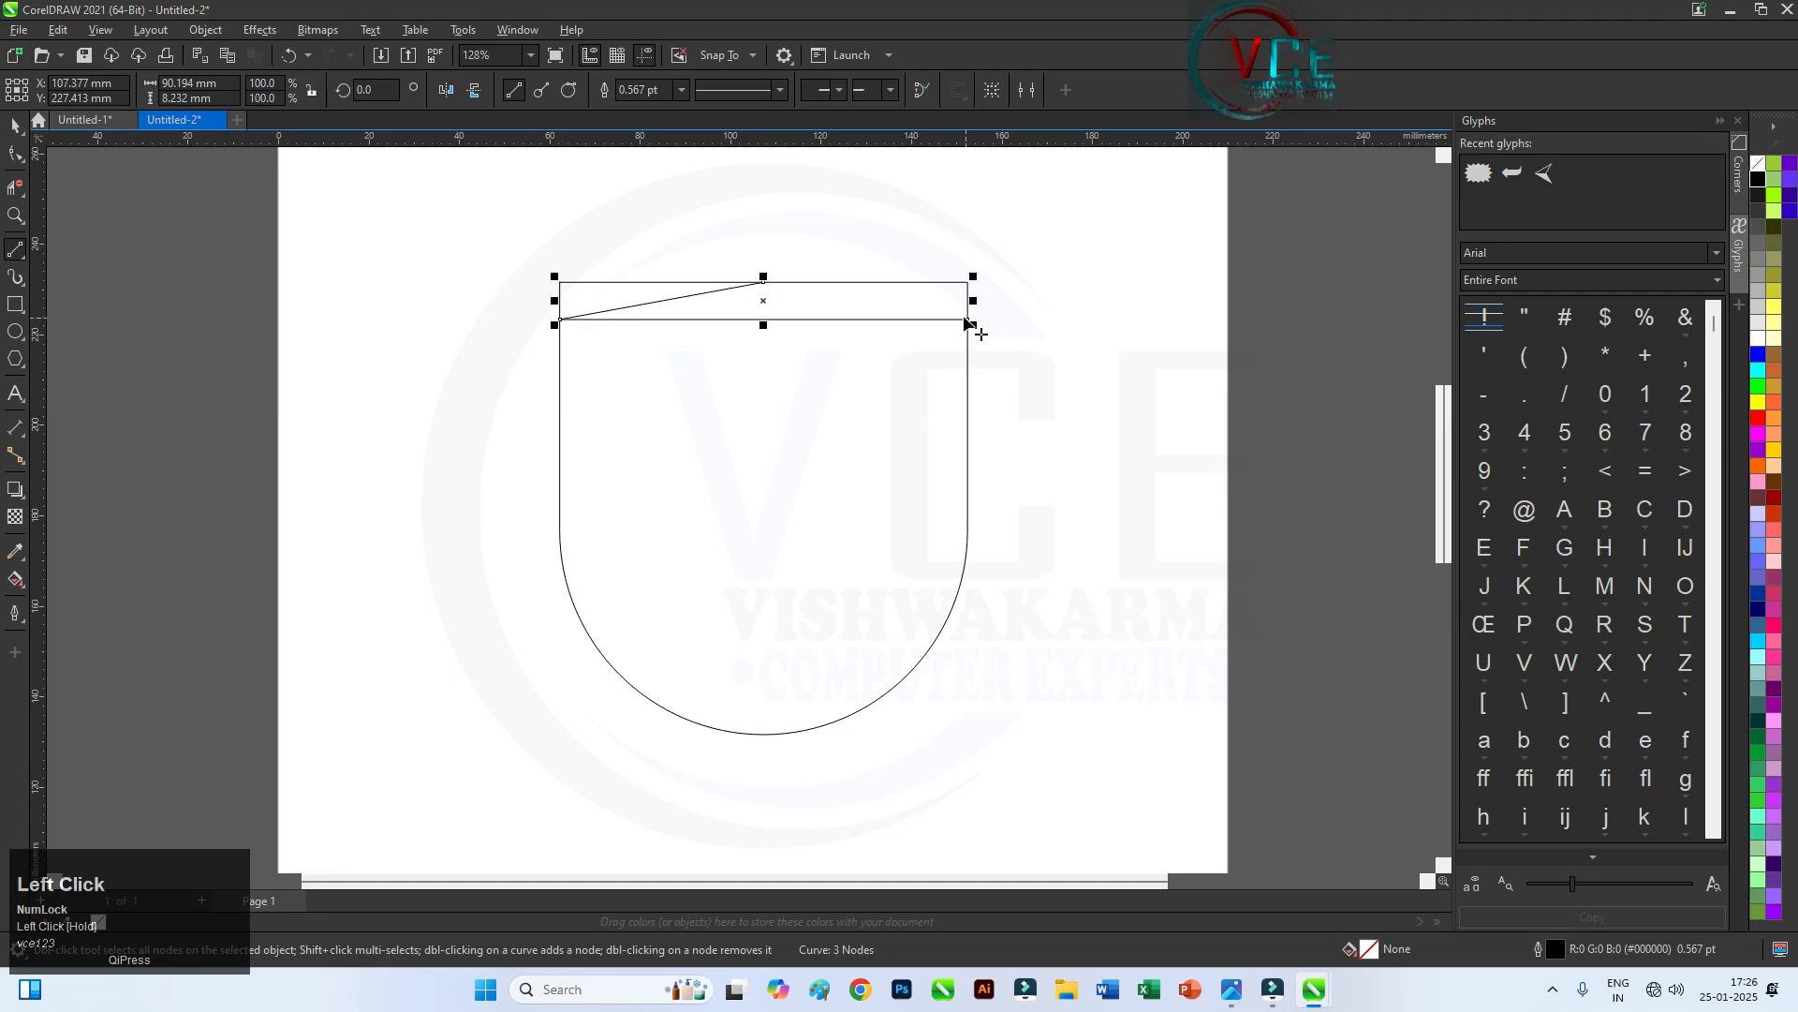
# Draw a straight line from the right end of the shape's inner horizontal line to the midpoint of its top edge
pyautogui.click(860, 226)
pyautogui.press('Escape')
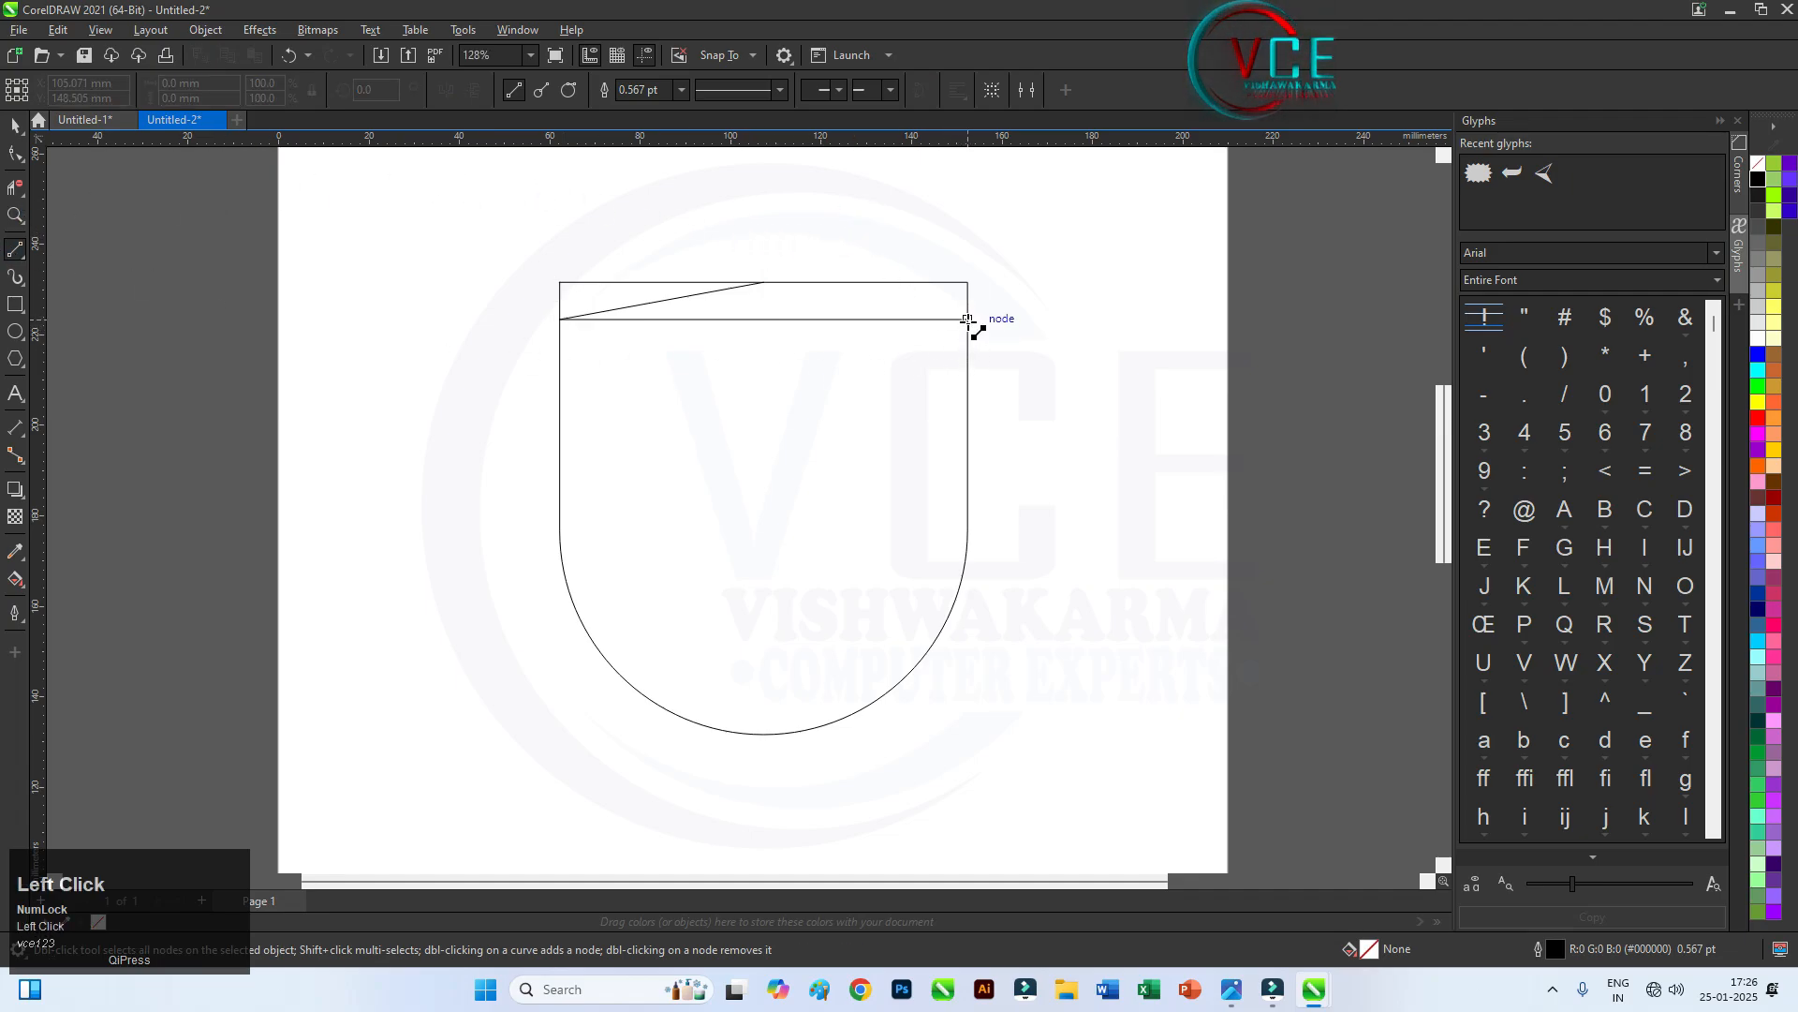
pyautogui.moveTo(969, 319); pyautogui.dragTo(761, 323)
# Delete the top corner segments and the inner horizontal line with Virtual Segment Delete, leaving only the pointed shield outline
pyautogui.click(16, 187)
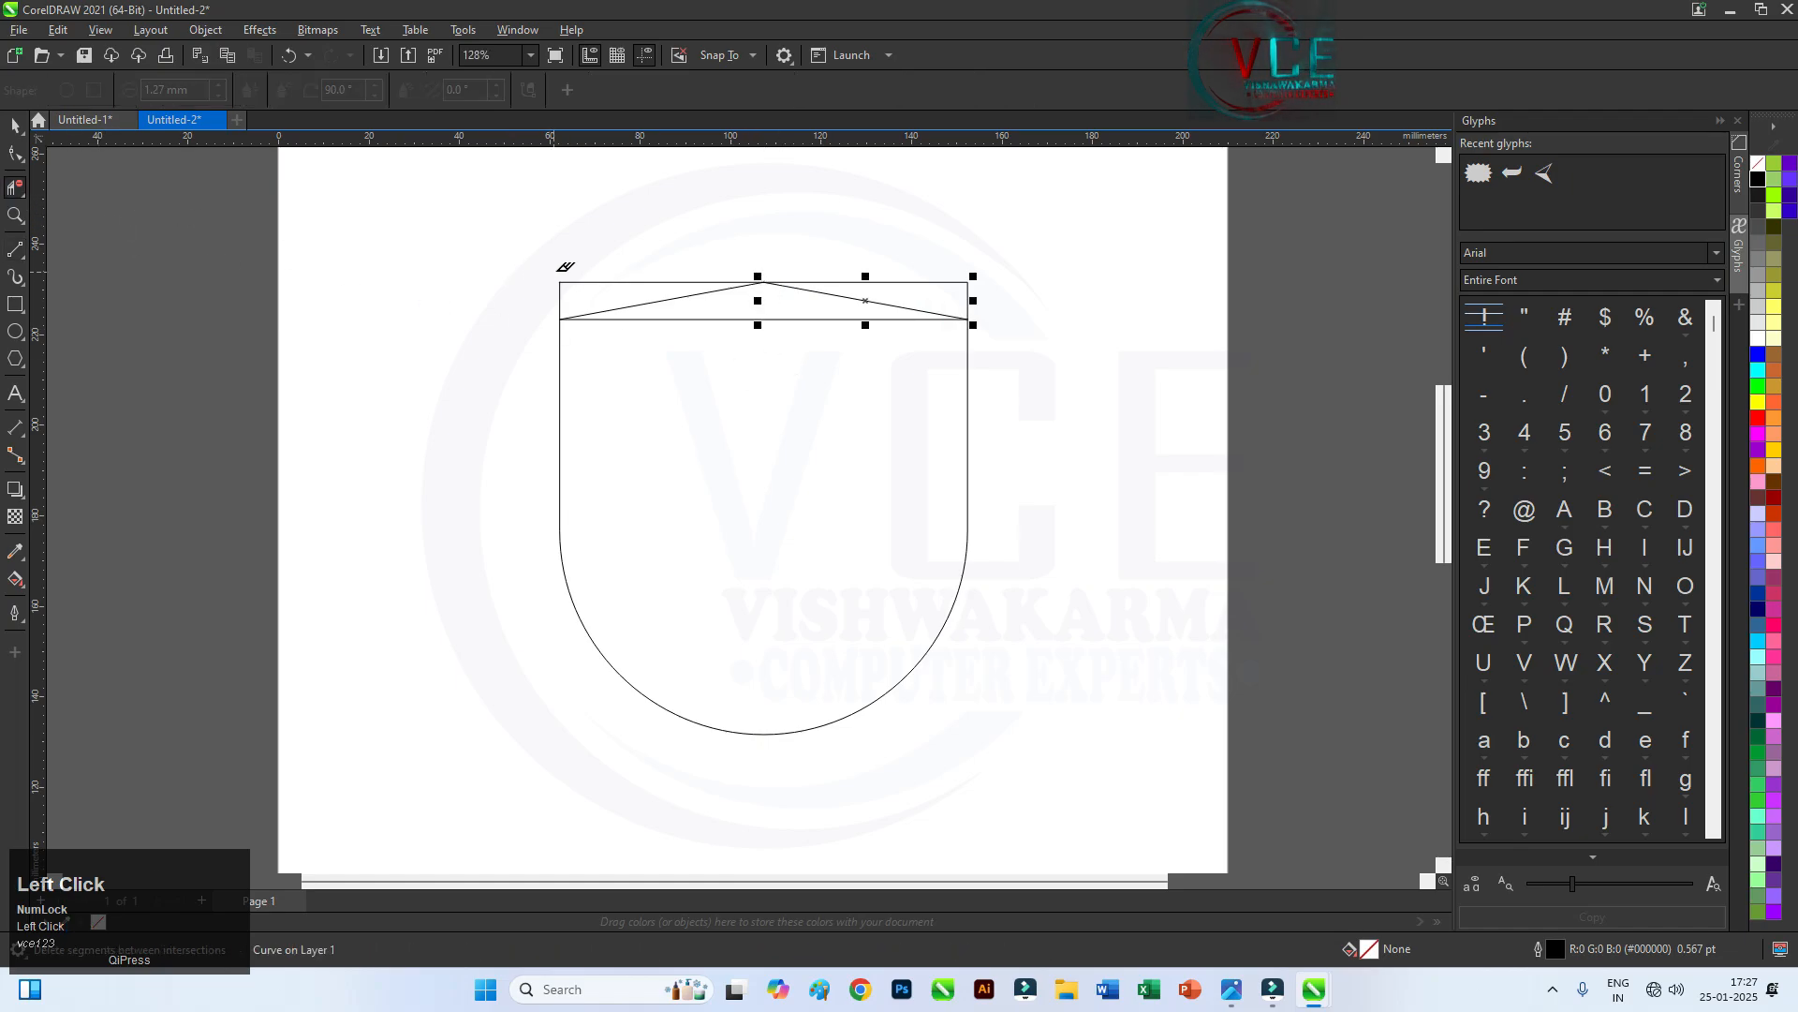
pyautogui.click(561, 275)
pyautogui.moveTo(936, 254); pyautogui.dragTo(976, 285)
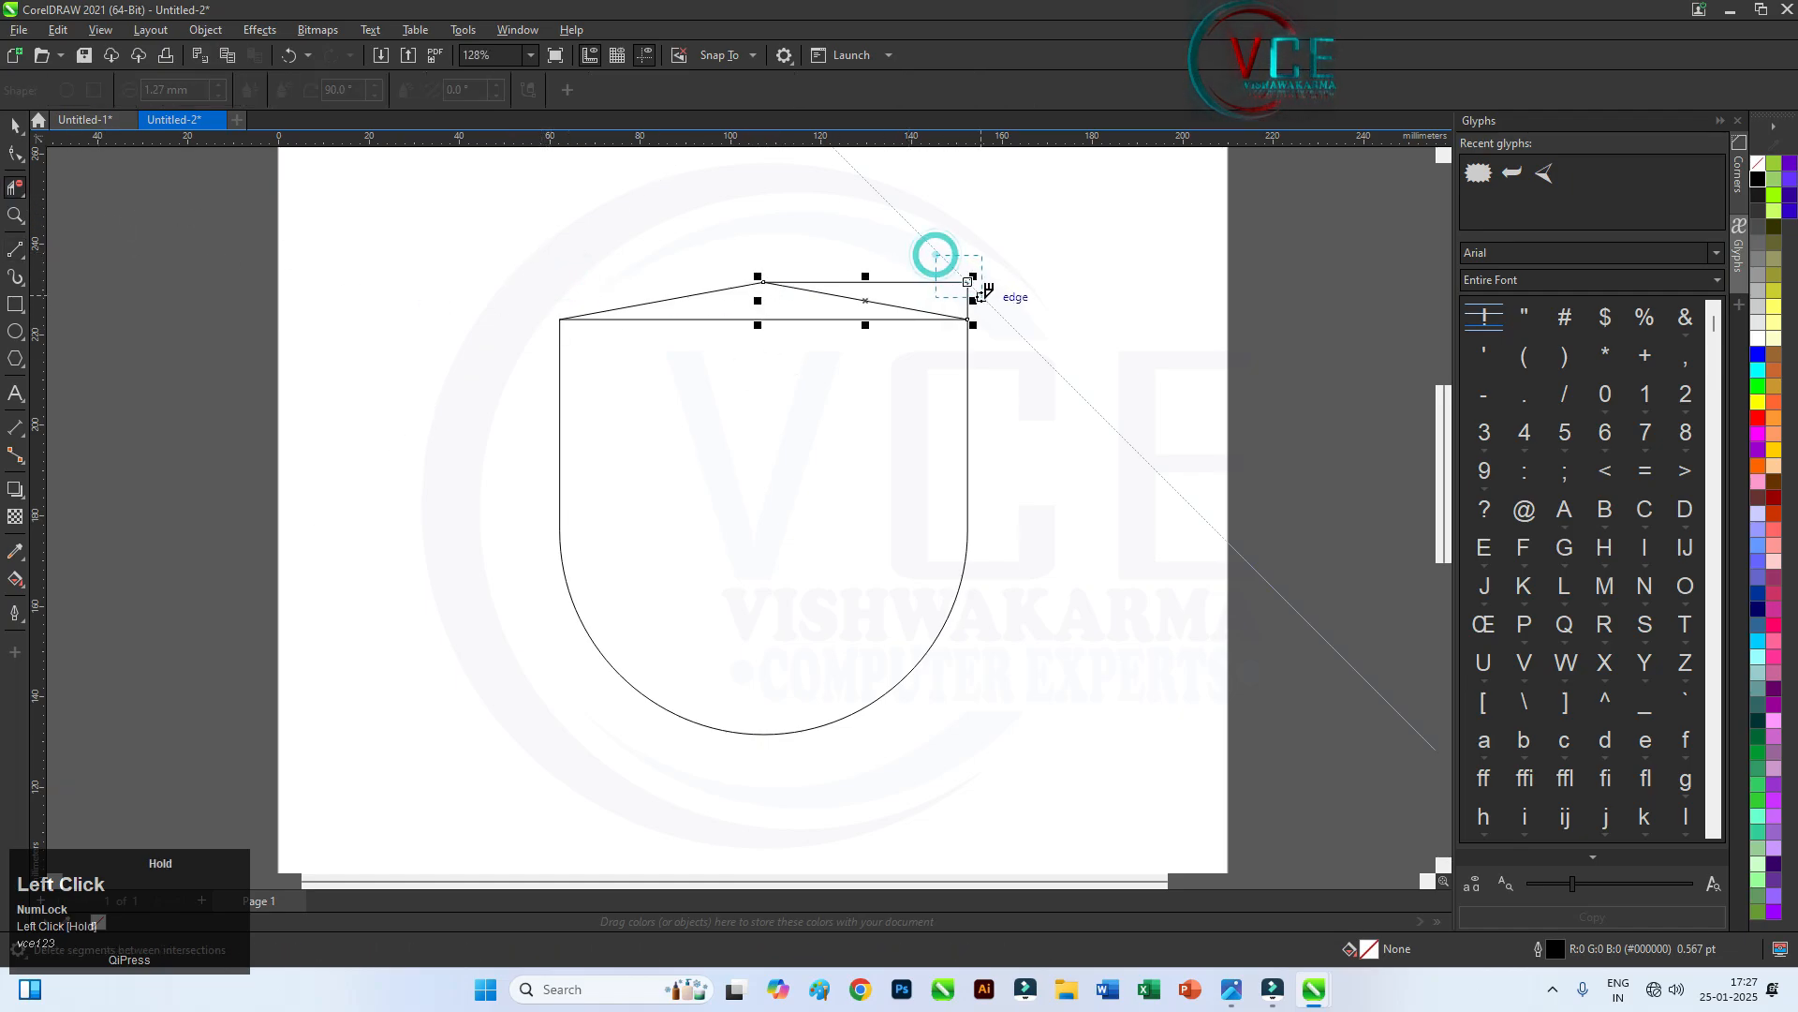
pyautogui.click(792, 316)
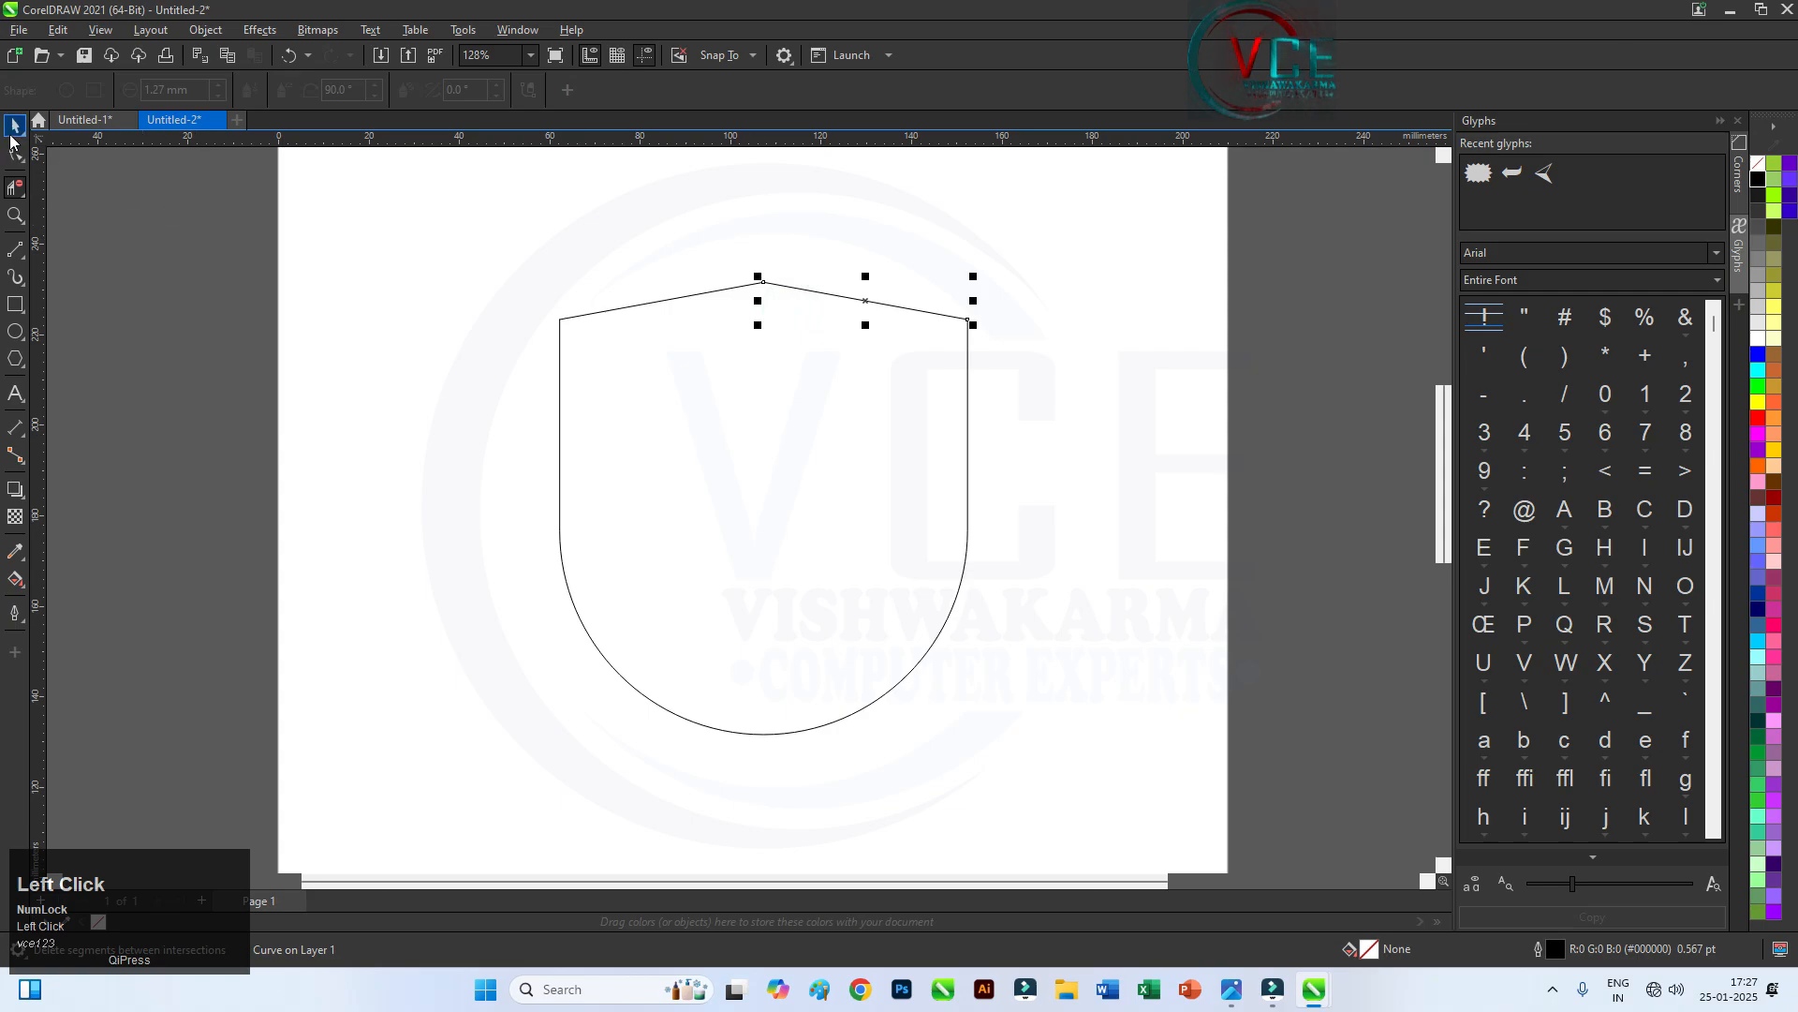
pyautogui.scroll(-2, 485, 308)
pyautogui.click(931, 435)
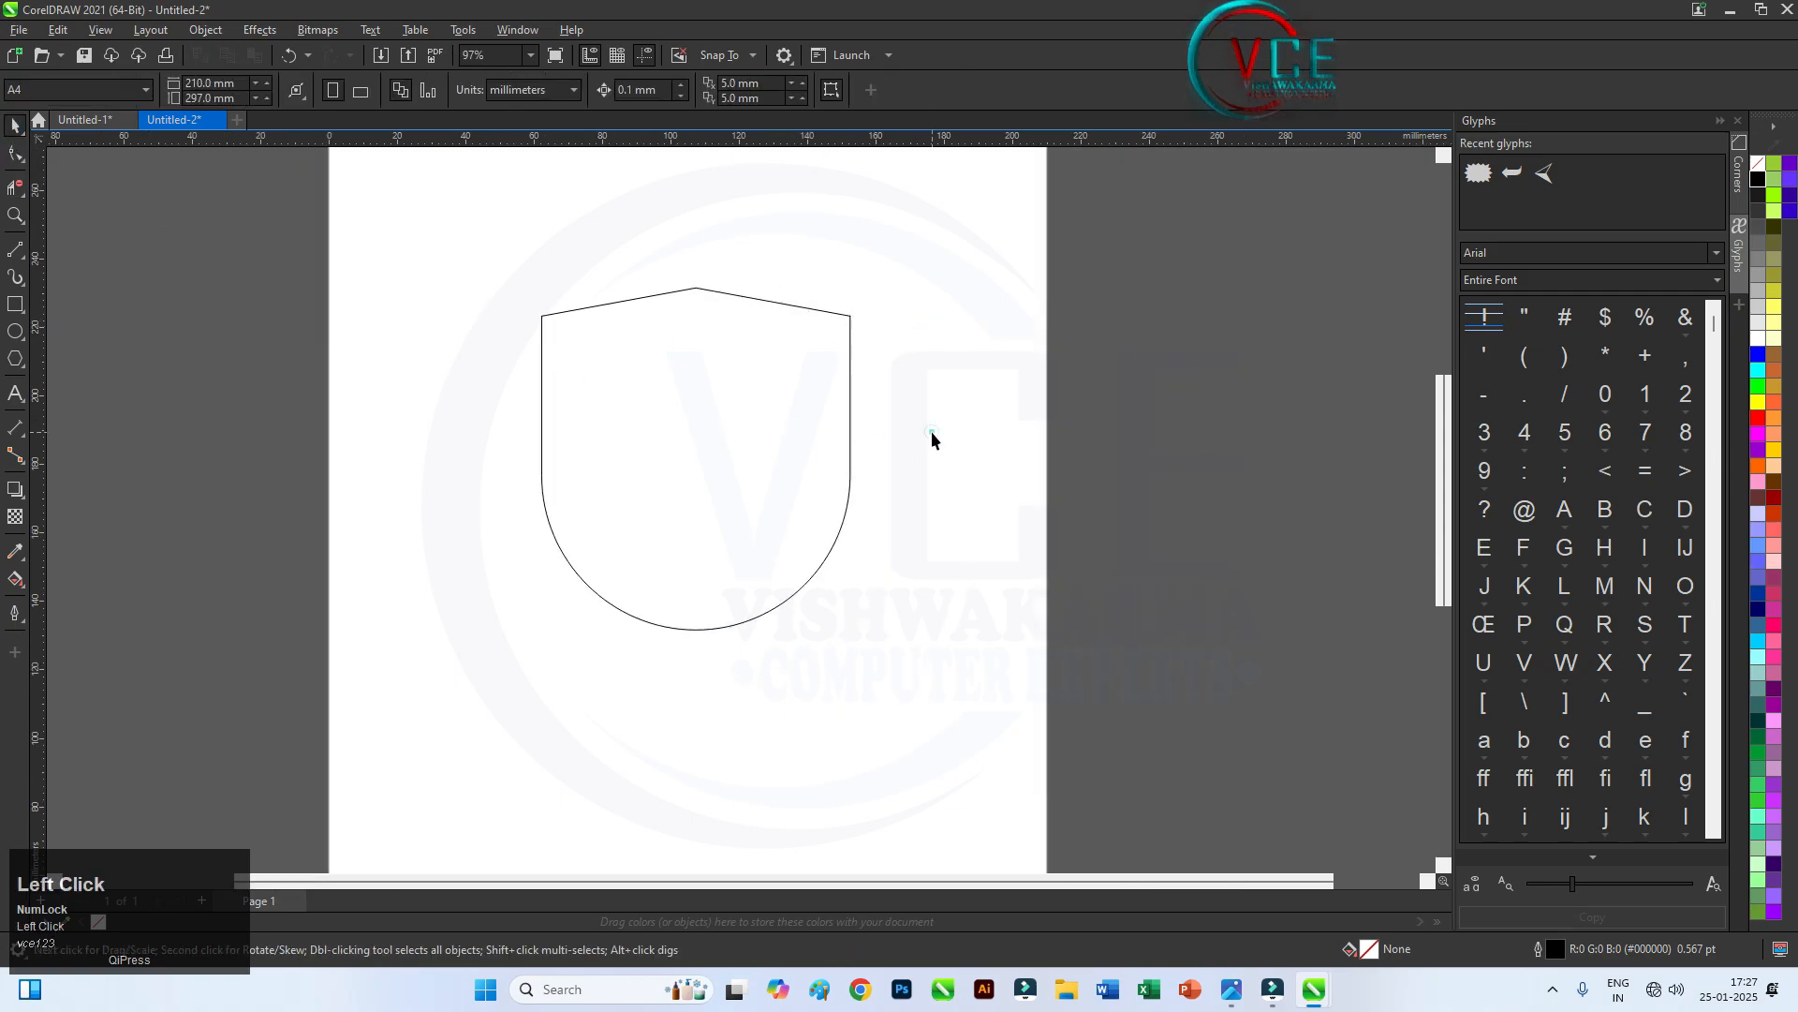
pyautogui.scroll(1, 824, 432)
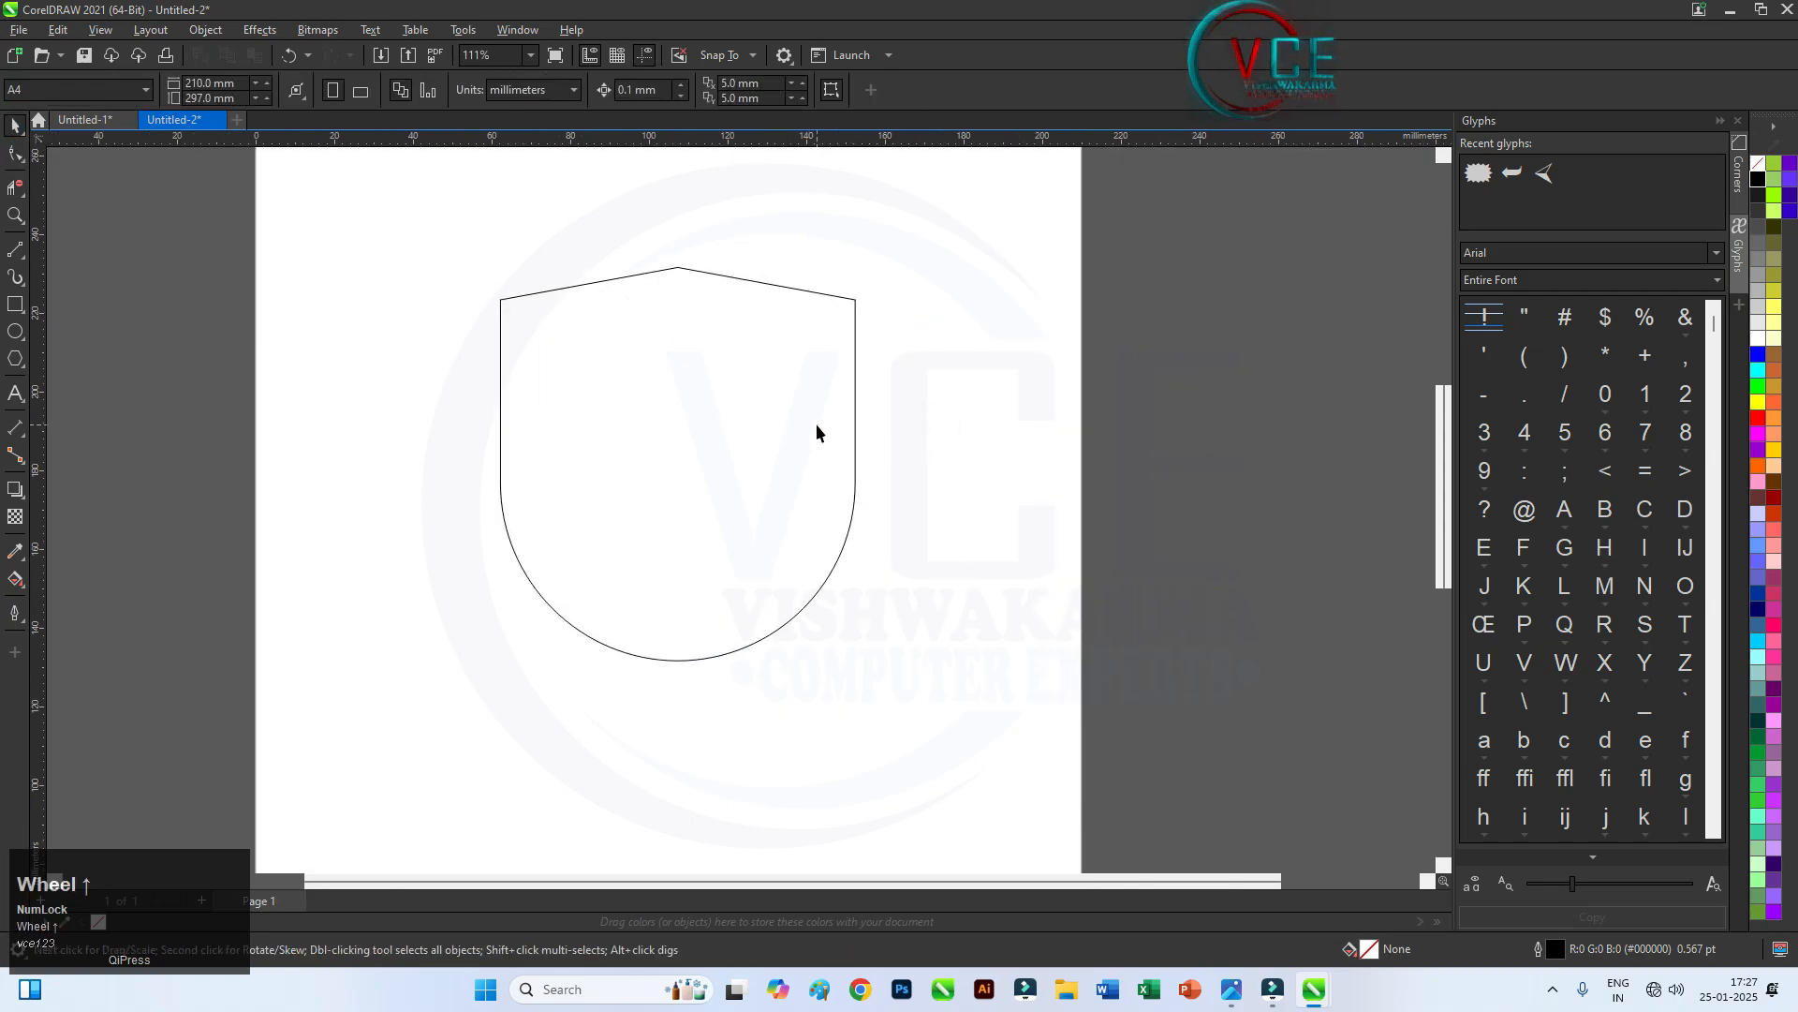
# Fill the inside of the shield outline with green using Smart Fill
pyautogui.click(15, 578)
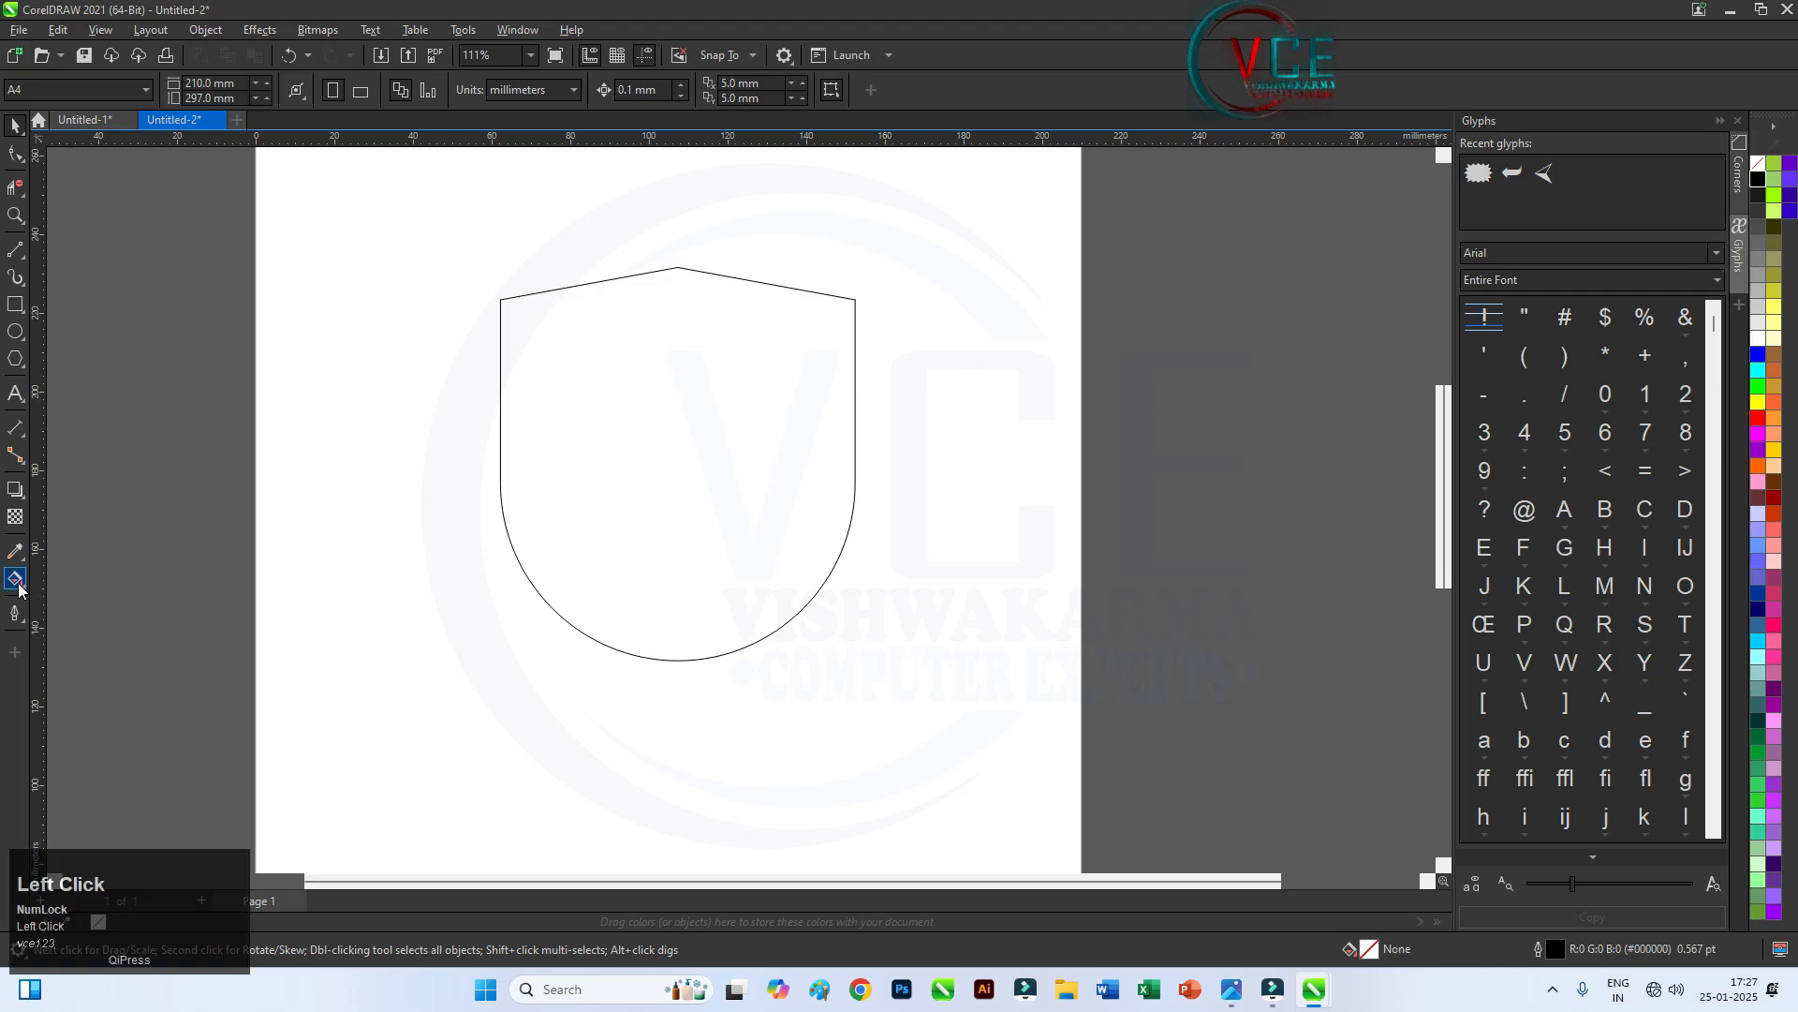
pyautogui.click(126, 598)
pyautogui.click(662, 424)
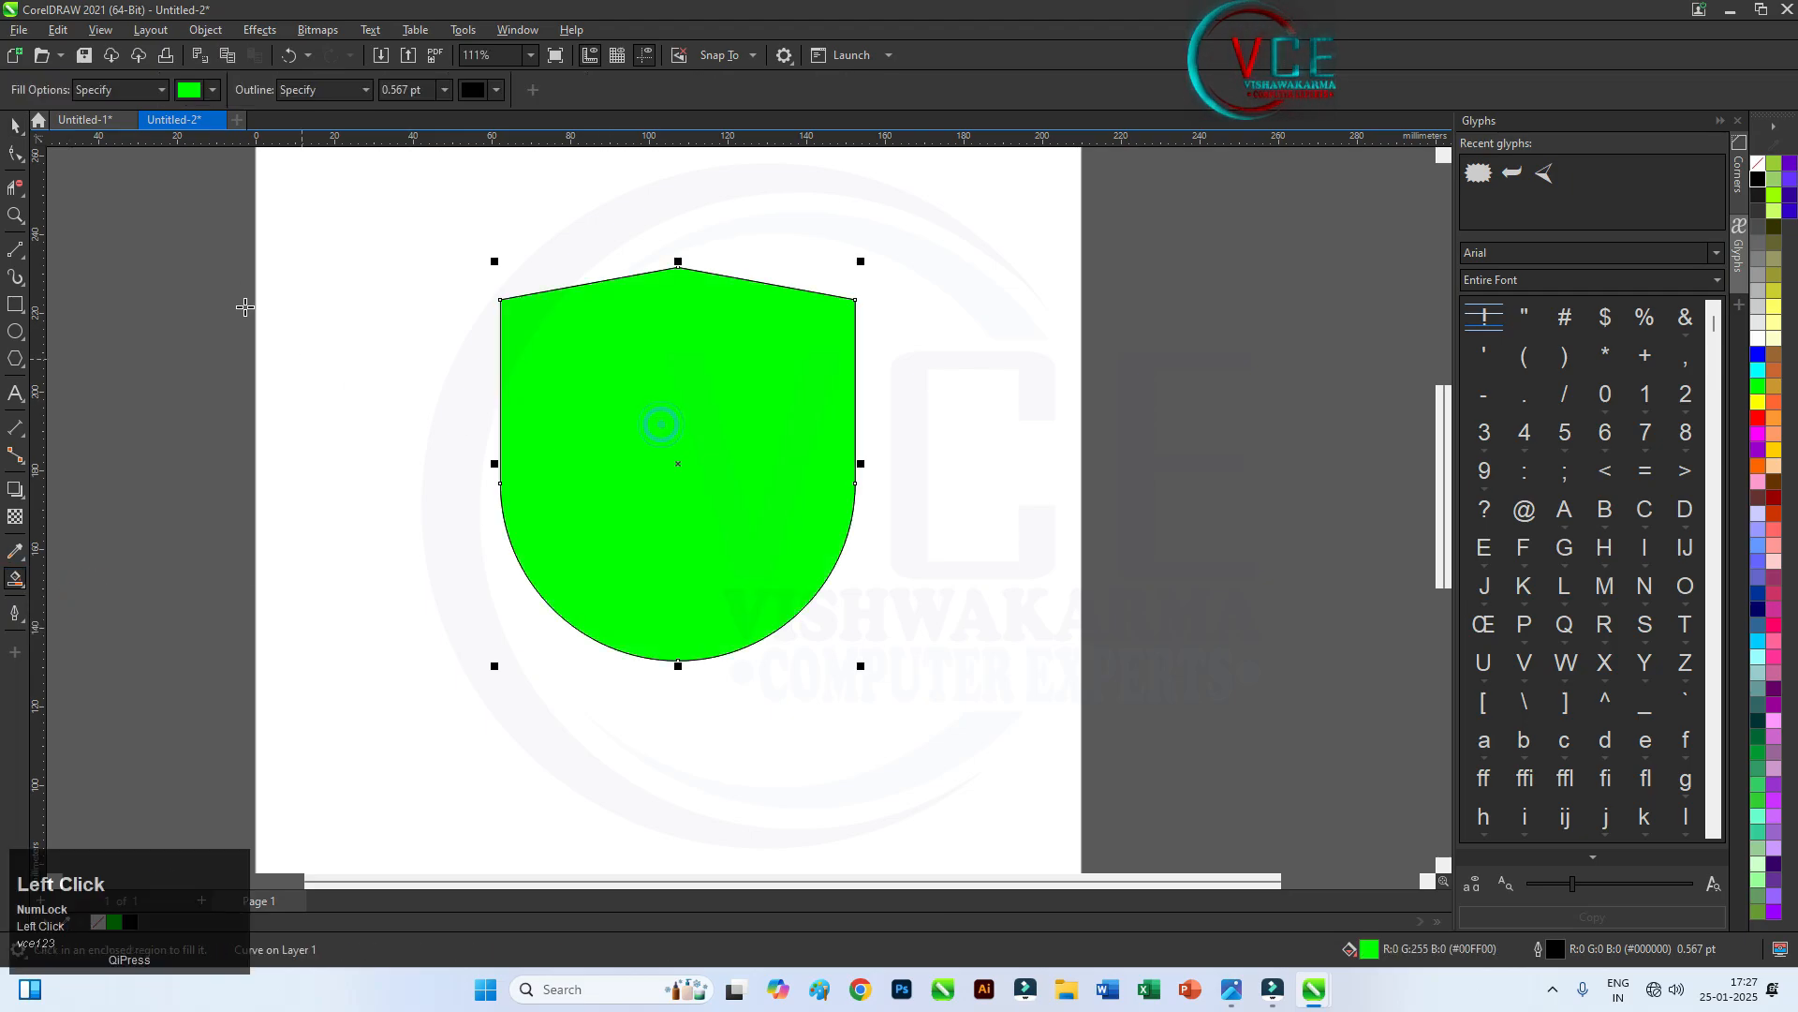
# Move the green shield off the page to the right and delete the original outline pieces
pyautogui.press('space')
pyautogui.scroll(-4, 371, 307)
pyautogui.moveTo(563, 359); pyautogui.dragTo(960, 385)
pyautogui.moveTo(694, 541); pyautogui.dragTo(726, 554)
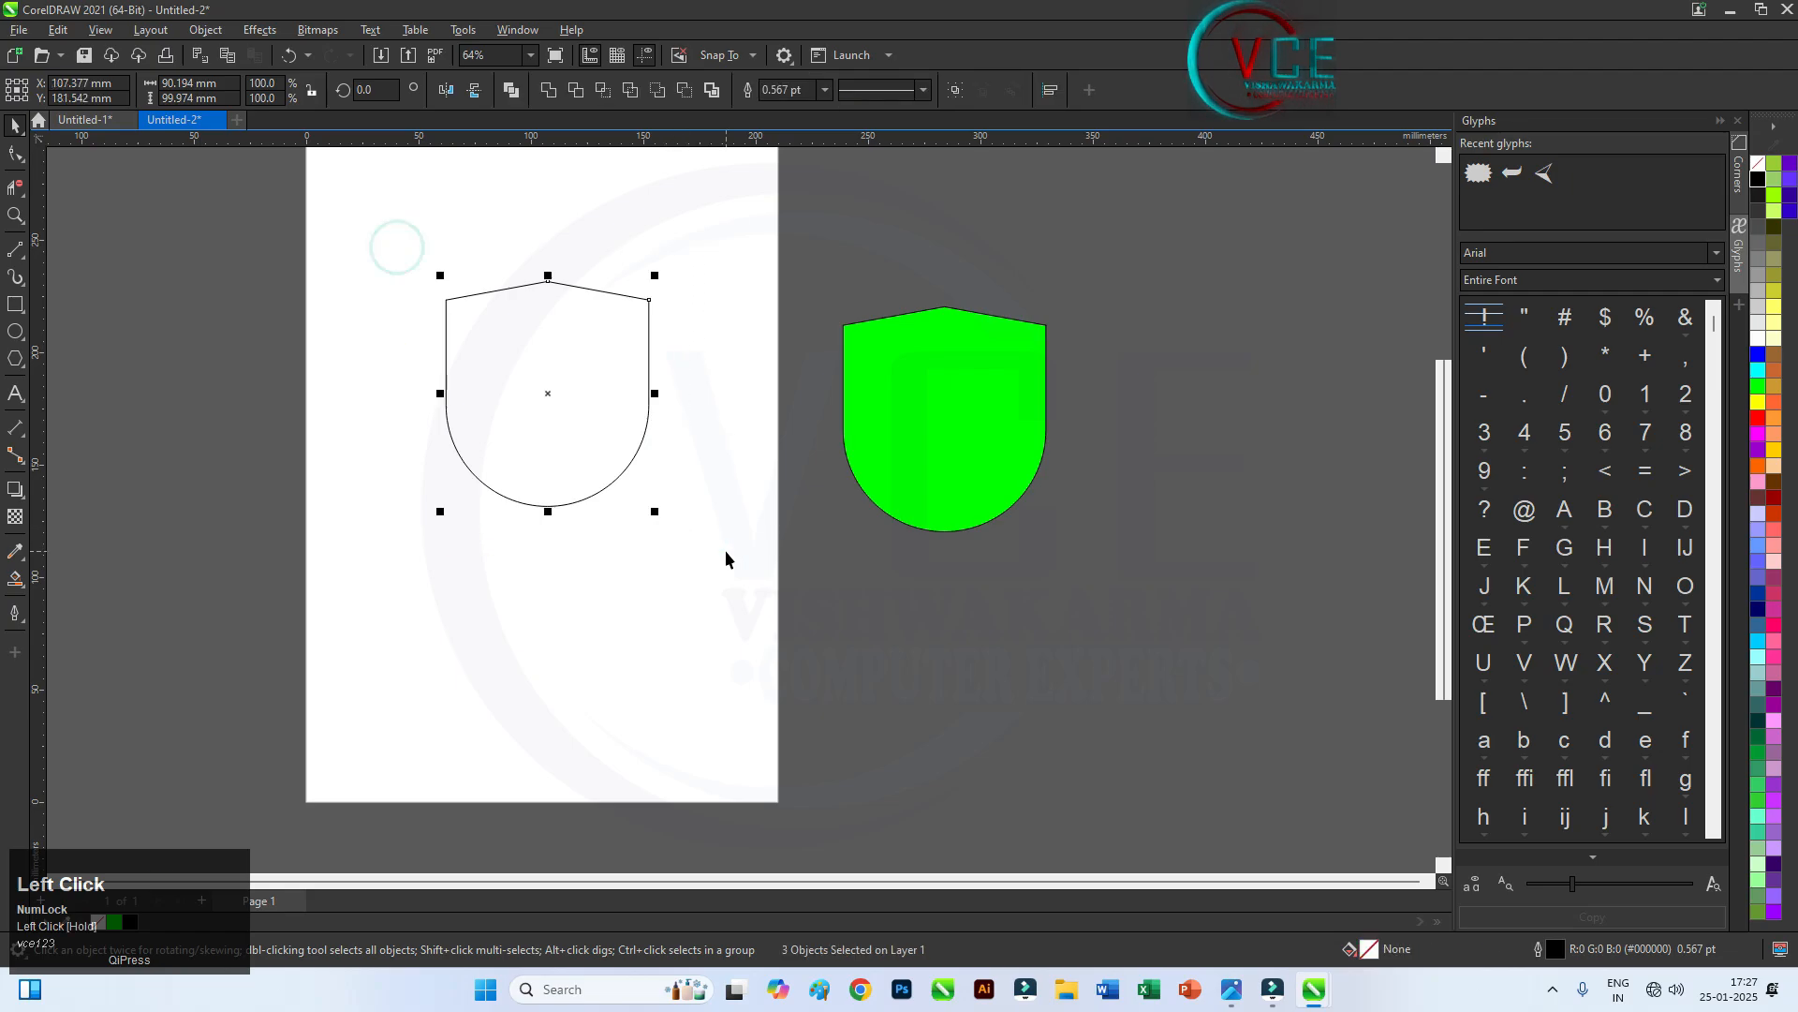
pyautogui.press('Delete')
# Move the green shield back onto the page and remove its fill
pyautogui.moveTo(974, 433); pyautogui.dragTo(574, 412)
pyautogui.scroll(1, 557, 311)
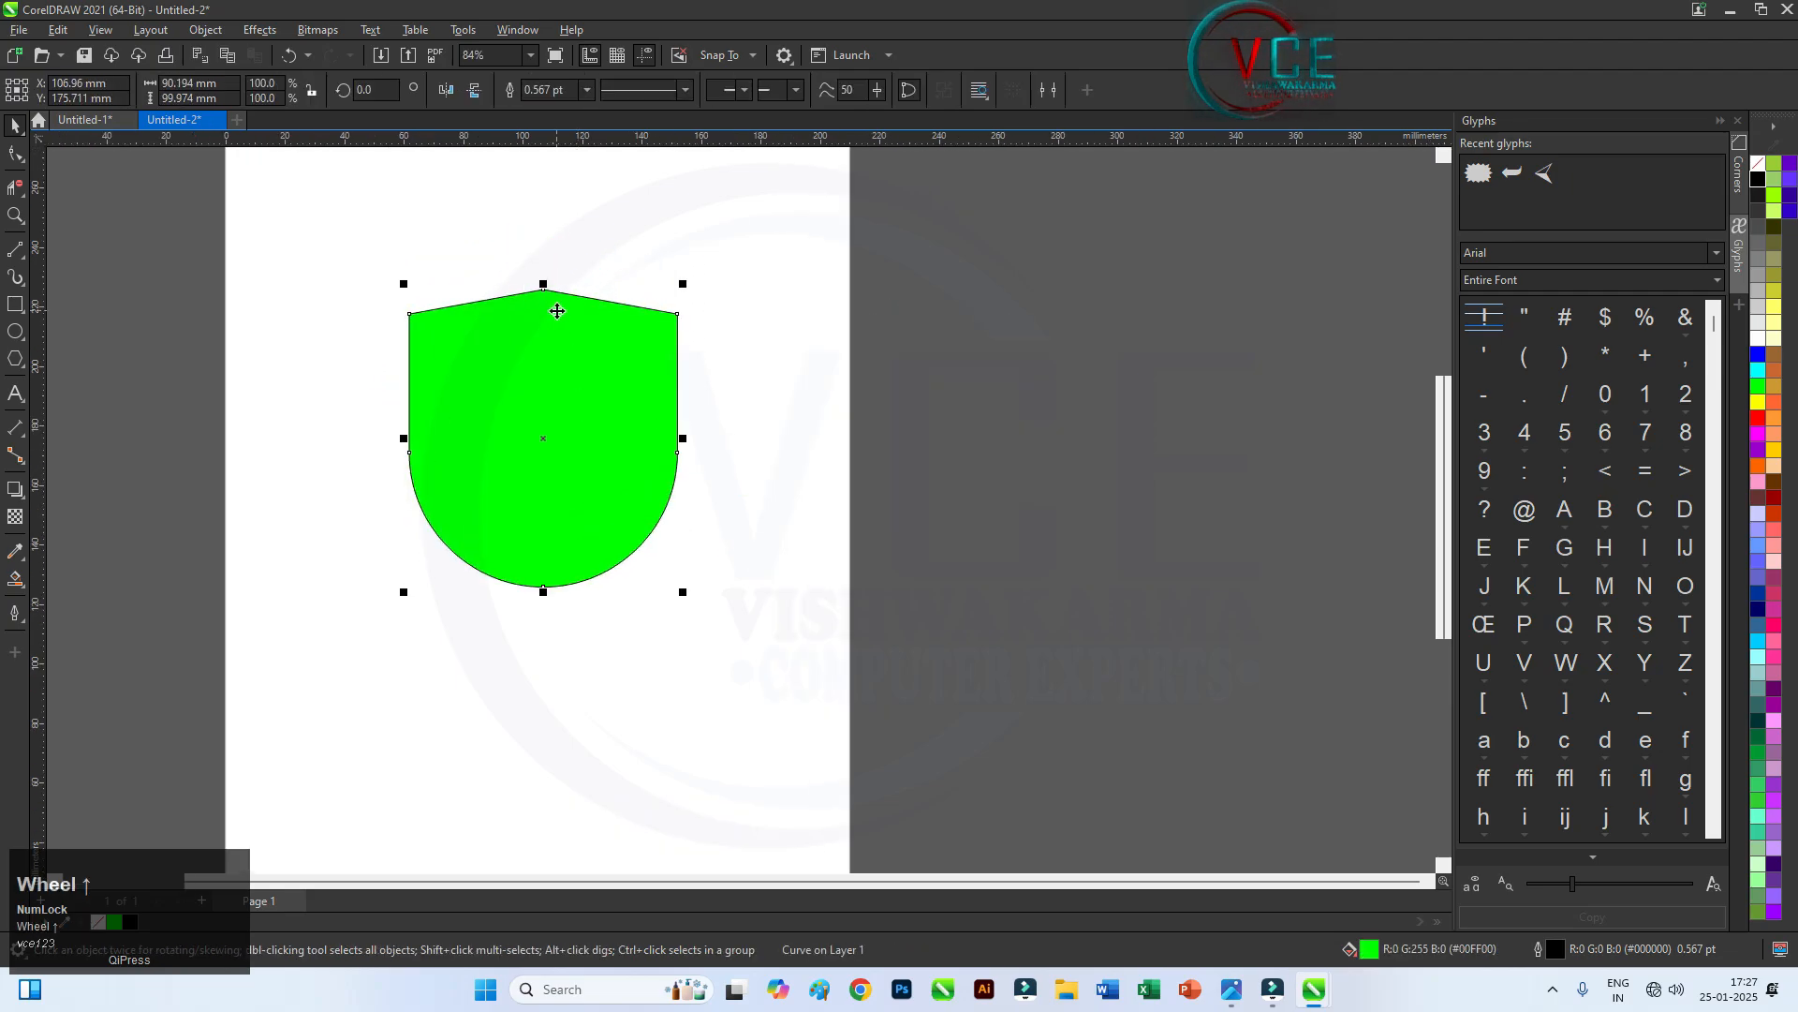
pyautogui.click(1759, 167)
pyautogui.scroll(1, 583, 361)
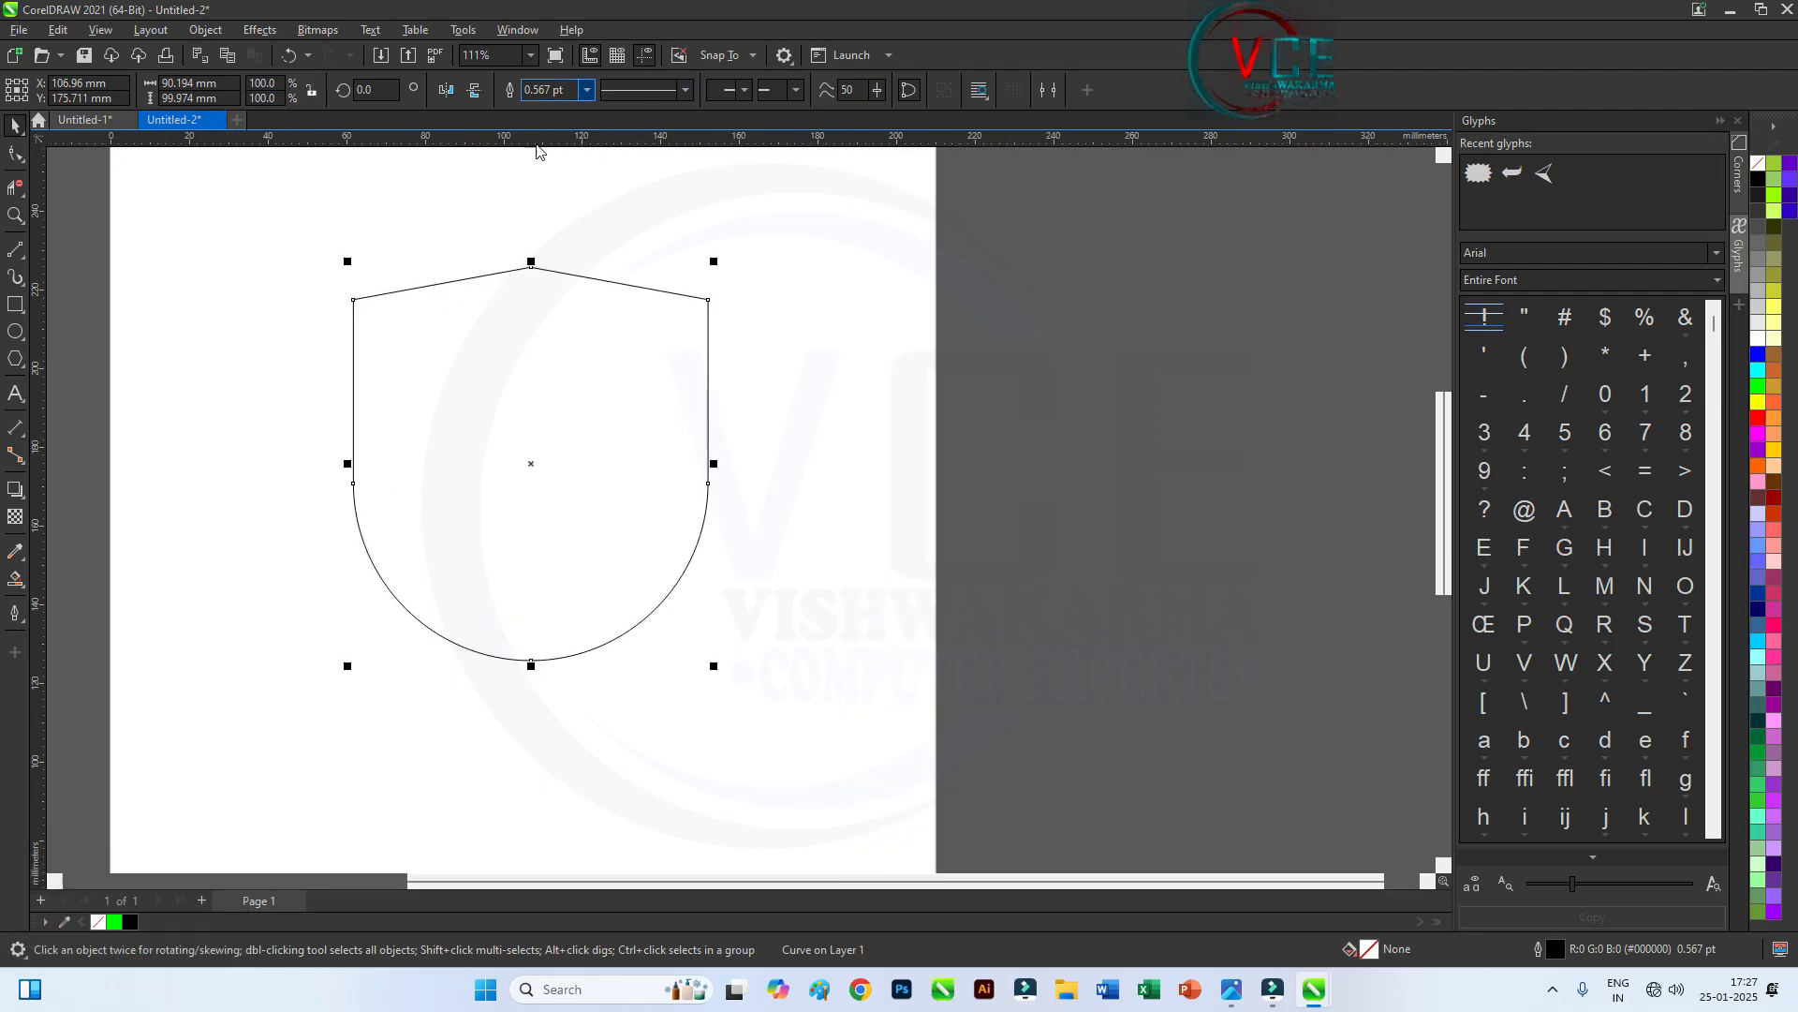
# Draw a vertical rectangle about 23 × 125 mm across the shield and centre it horizontally with the shield
pyautogui.click(12, 309)
pyautogui.moveTo(472, 225); pyautogui.dragTo(563, 715)
pyautogui.click(8, 131)
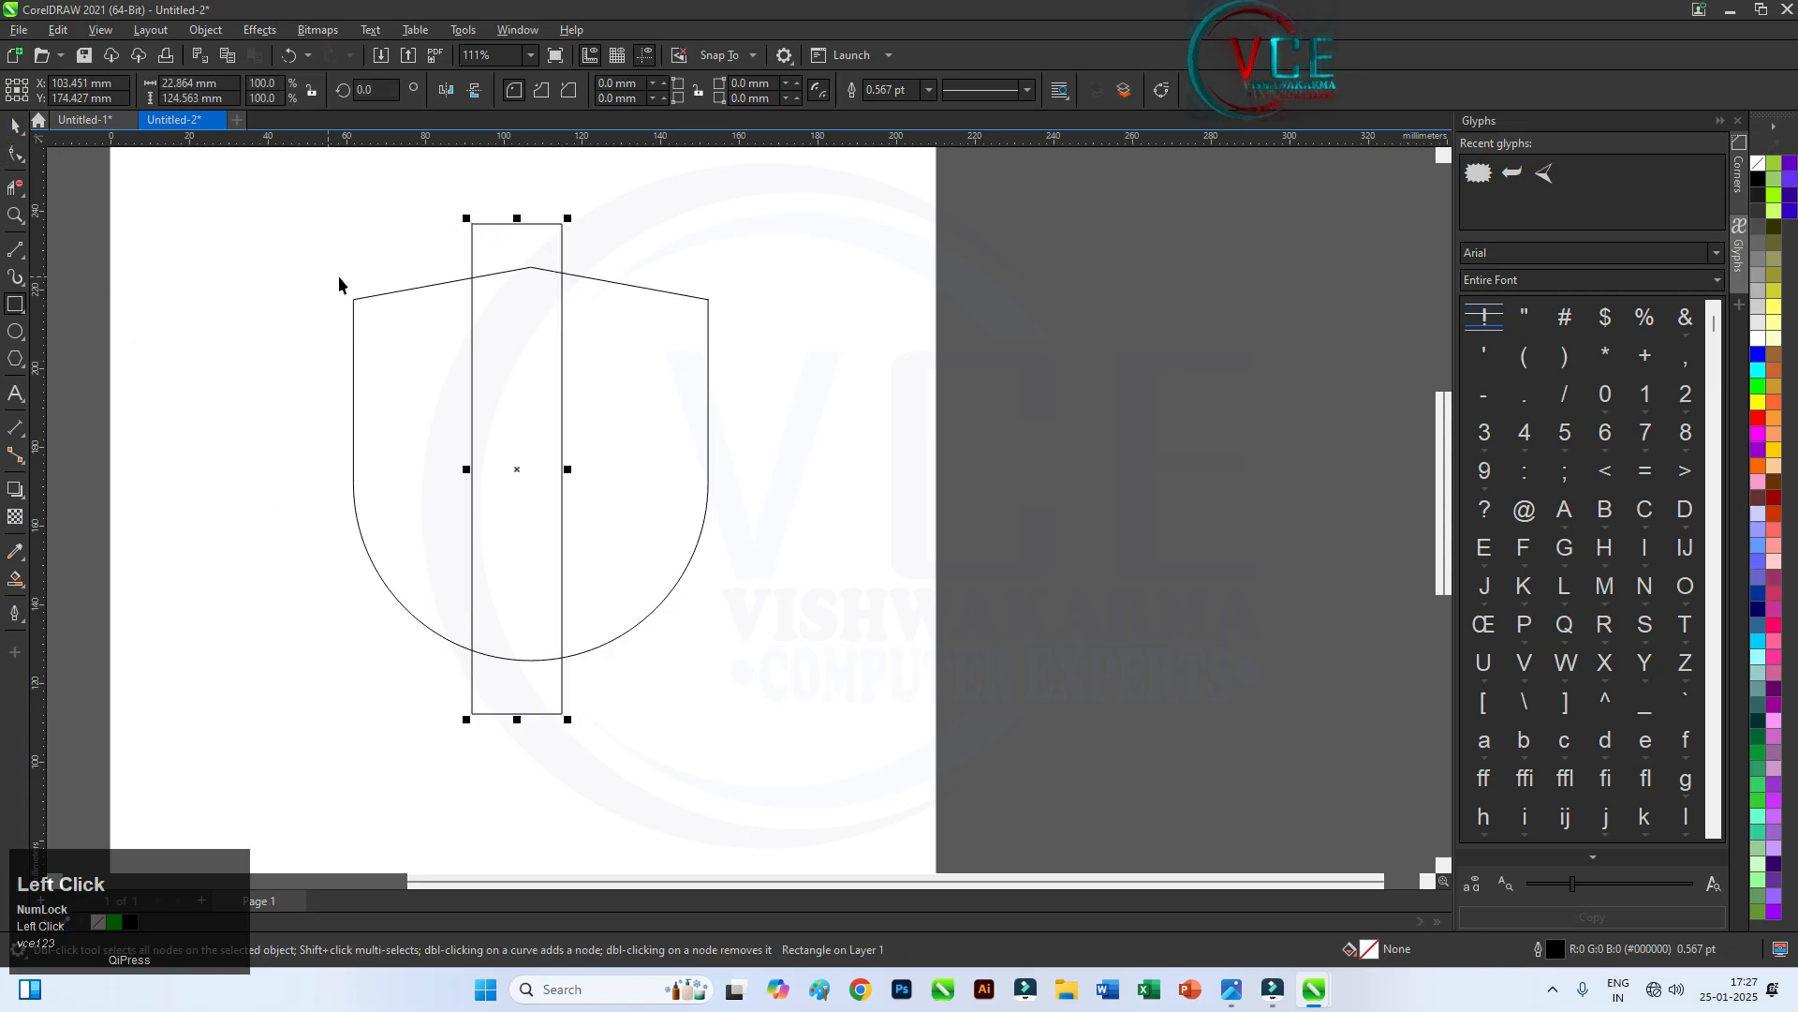
pyautogui.scroll(-1, 356, 281)
pyautogui.moveTo(279, 190); pyautogui.dragTo(759, 710)
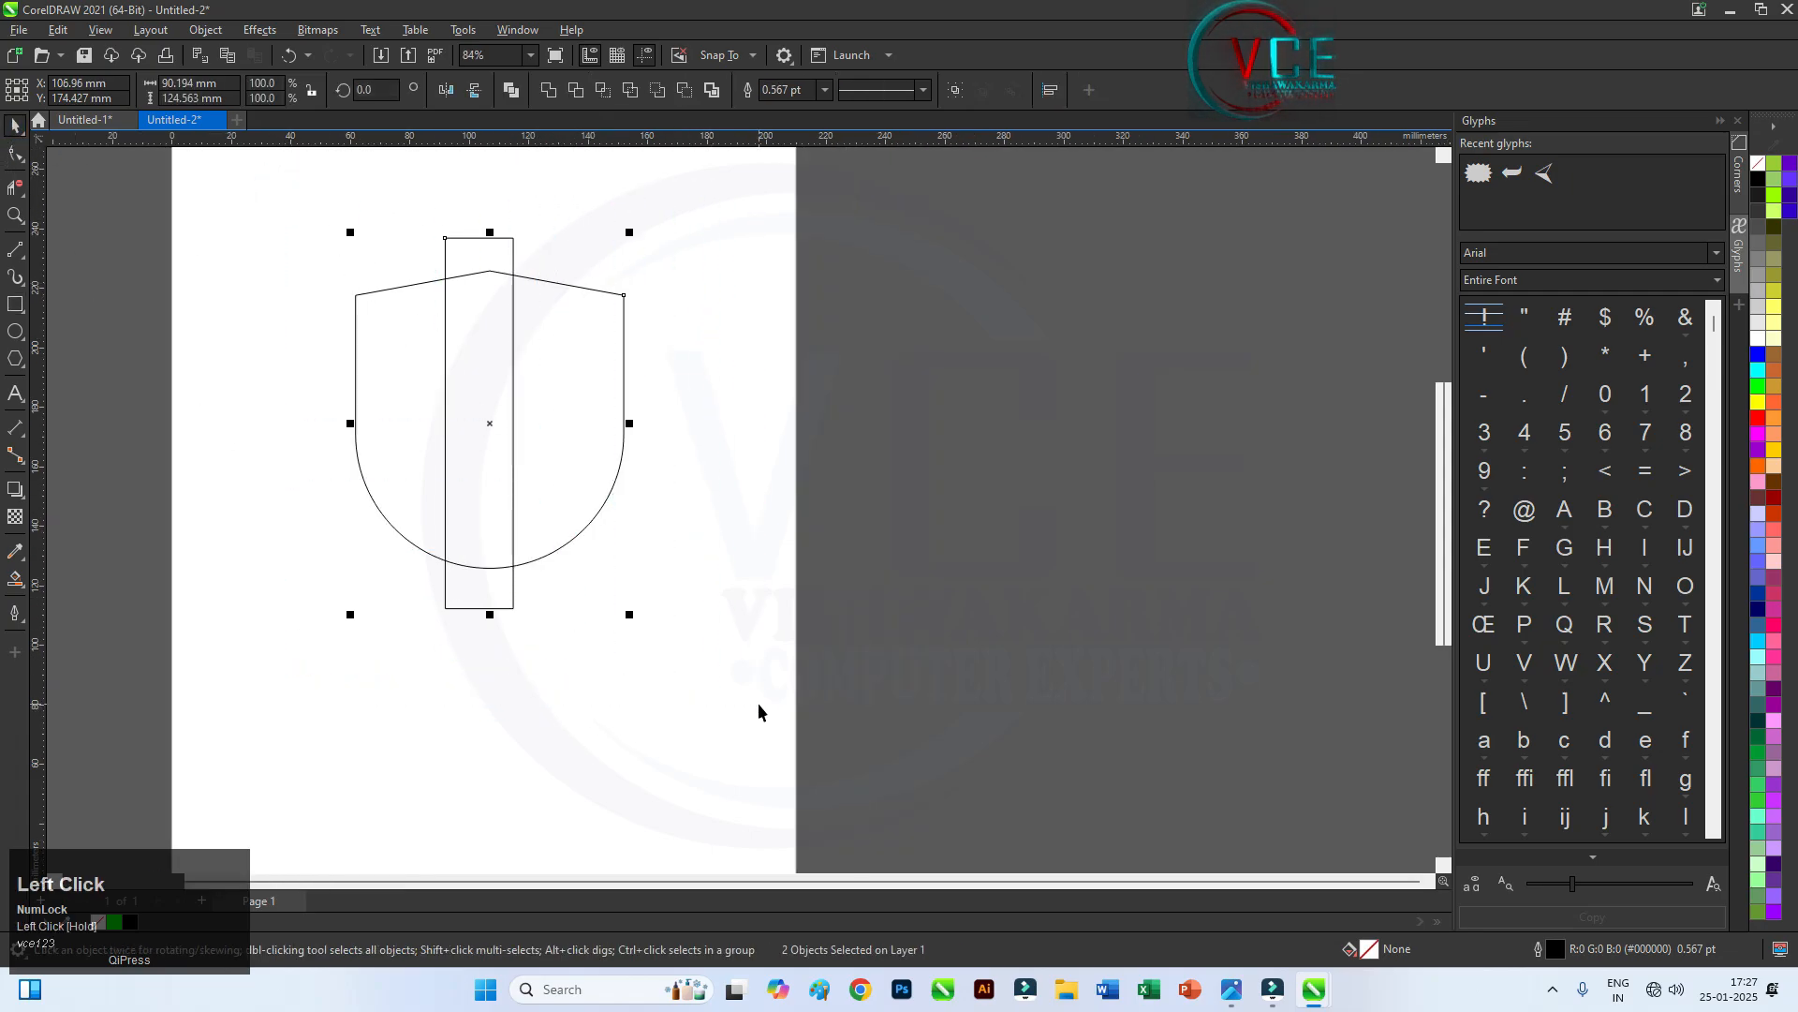
pyautogui.press('c')
pyautogui.click(604, 672)
# Stretch the rectangle downward and upward to about 147 mm tall so it extends further past the shield
pyautogui.click(485, 608)
pyautogui.moveTo(490, 615); pyautogui.dragTo(491, 646)
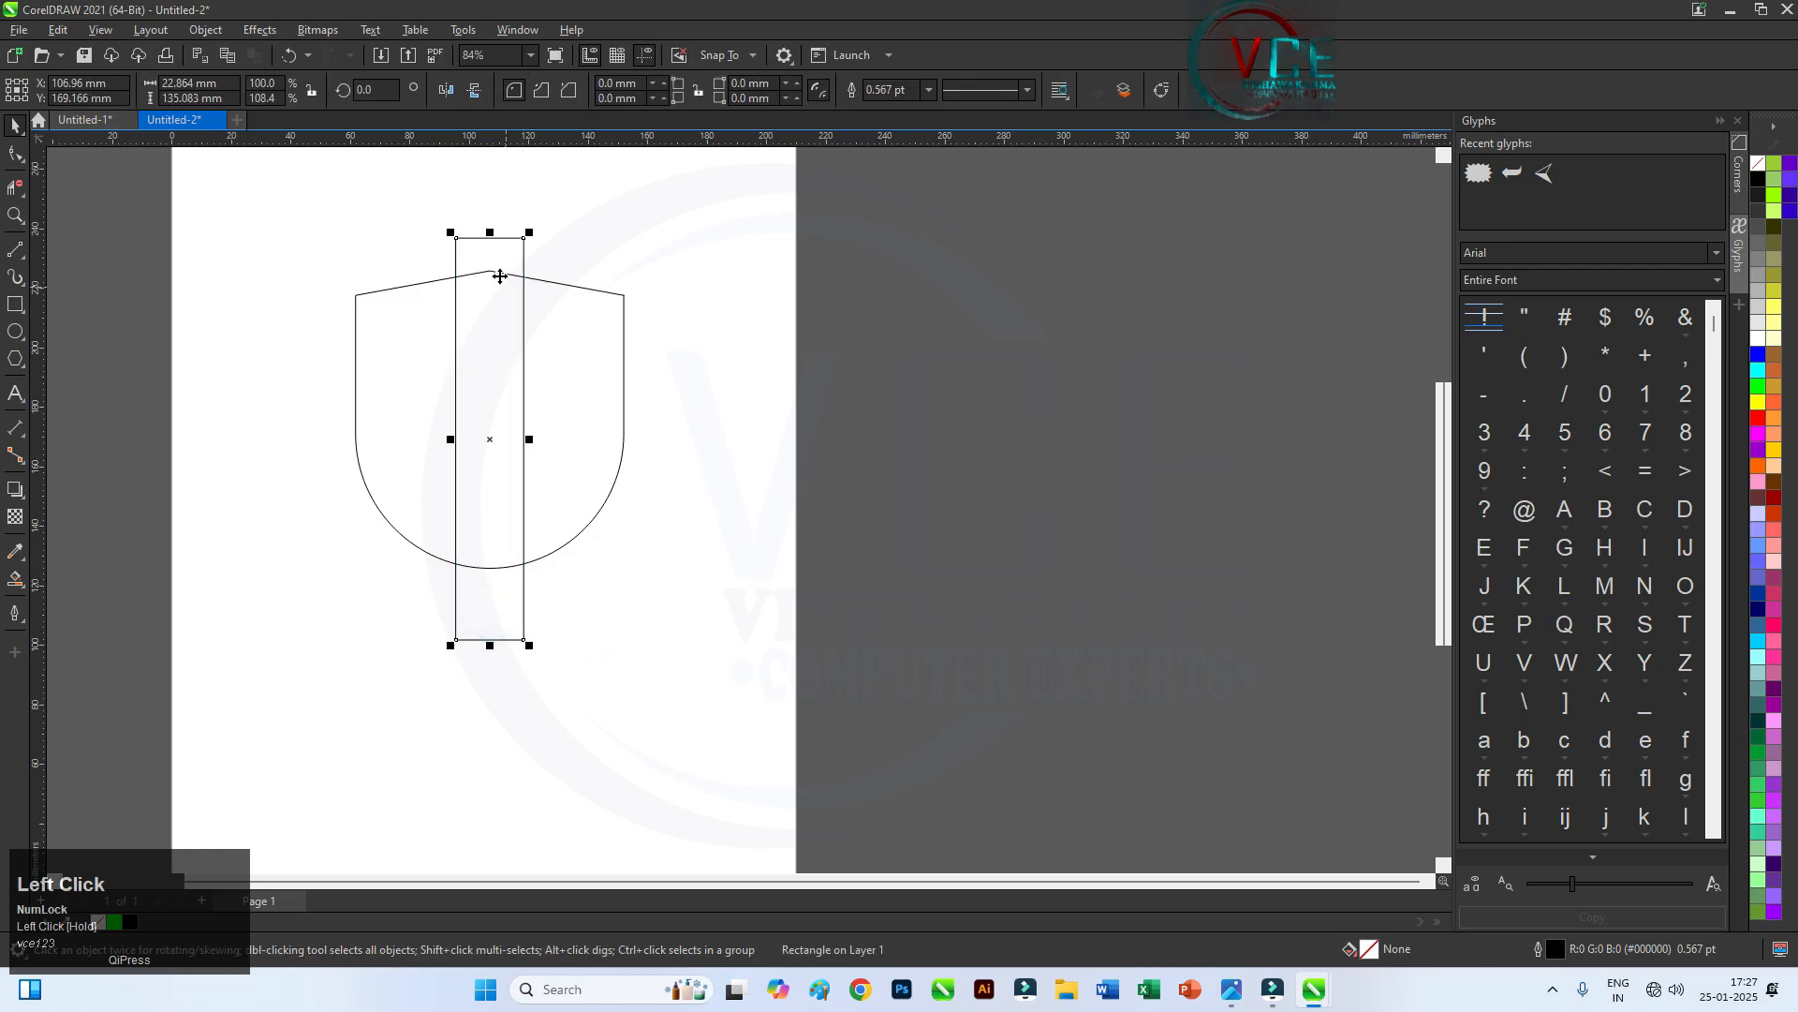
pyautogui.moveTo(494, 238); pyautogui.dragTo(492, 198)
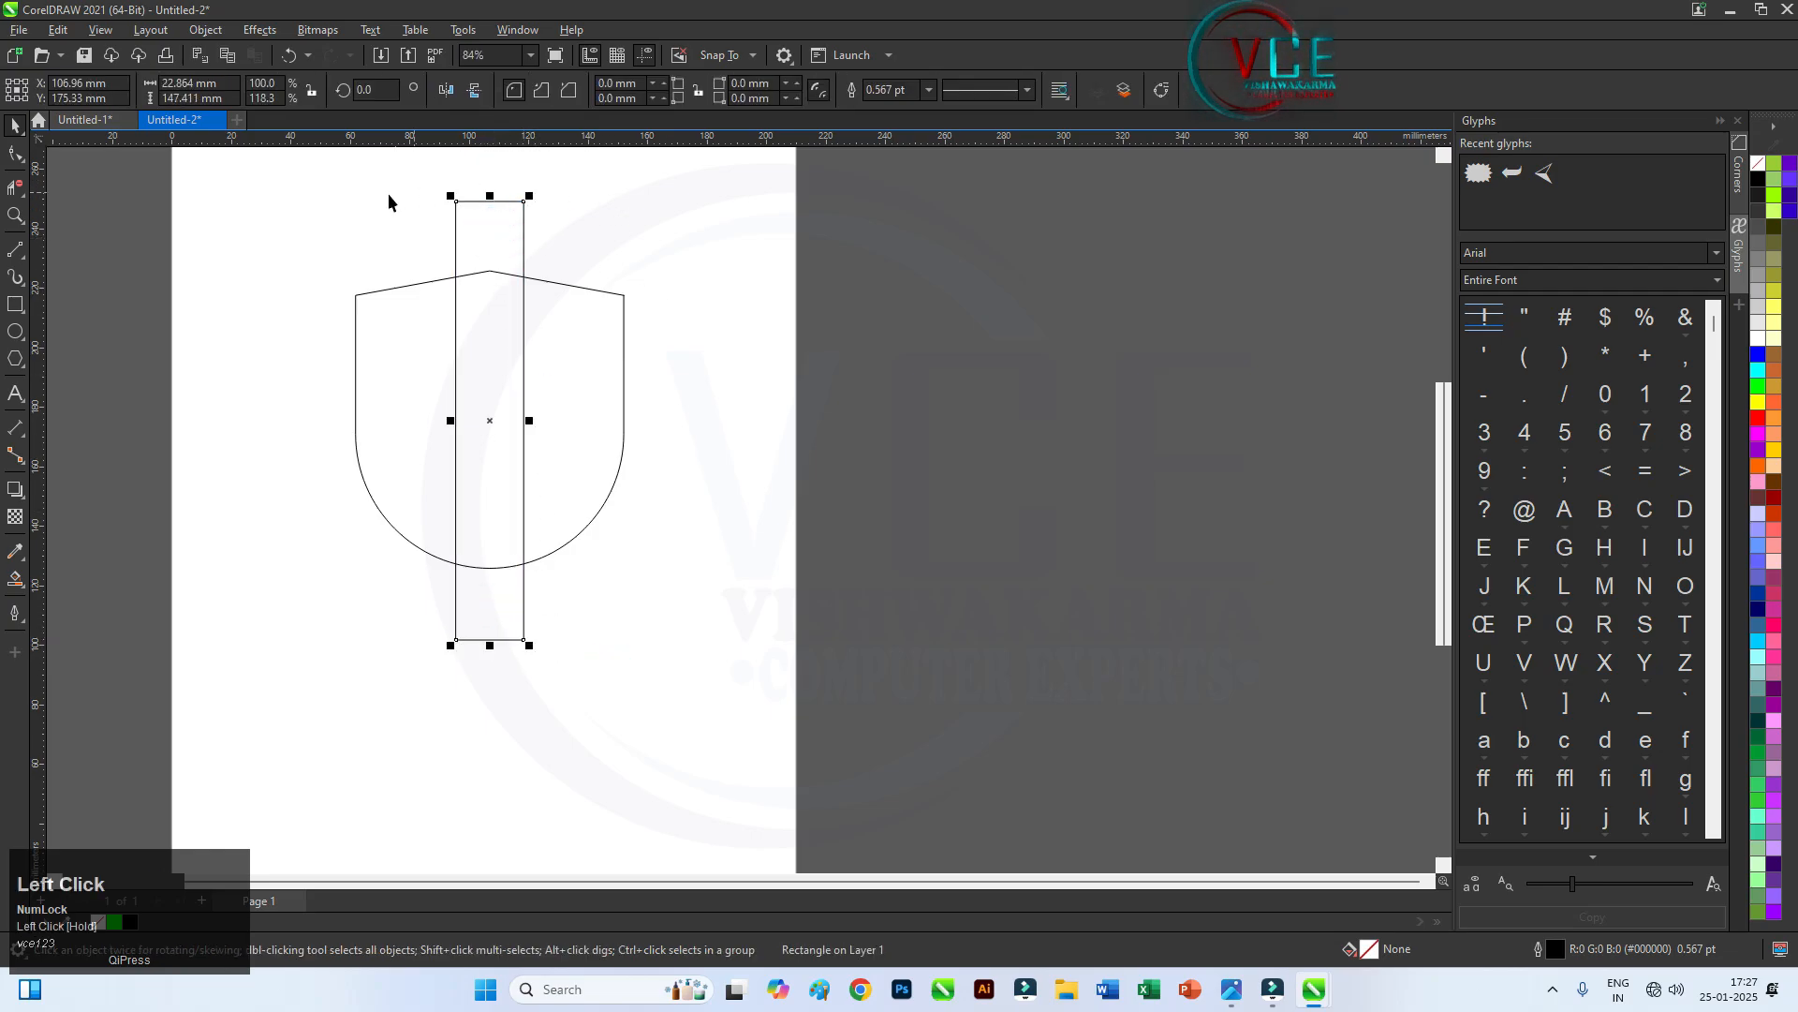
# Set the outline width of both the shield and the rectangle to 36 pt
pyautogui.moveTo(305, 172); pyautogui.dragTo(707, 698)
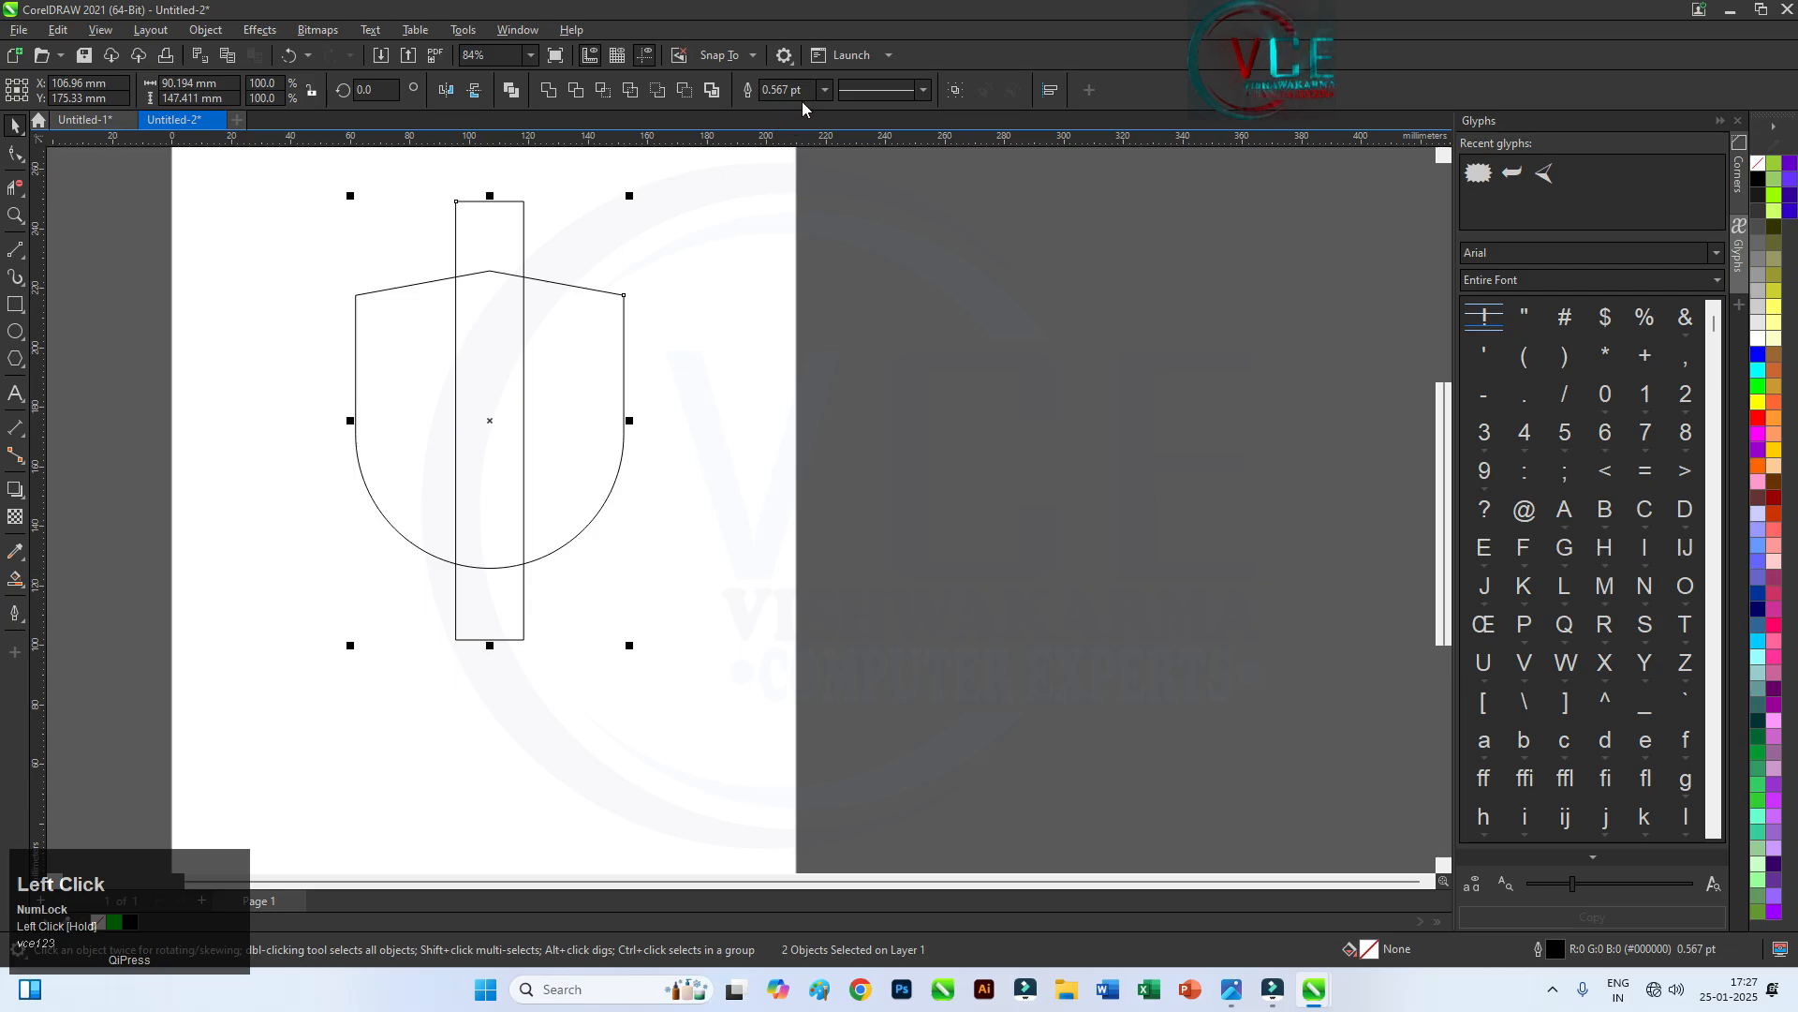
pyautogui.click(825, 91)
pyautogui.click(803, 298)
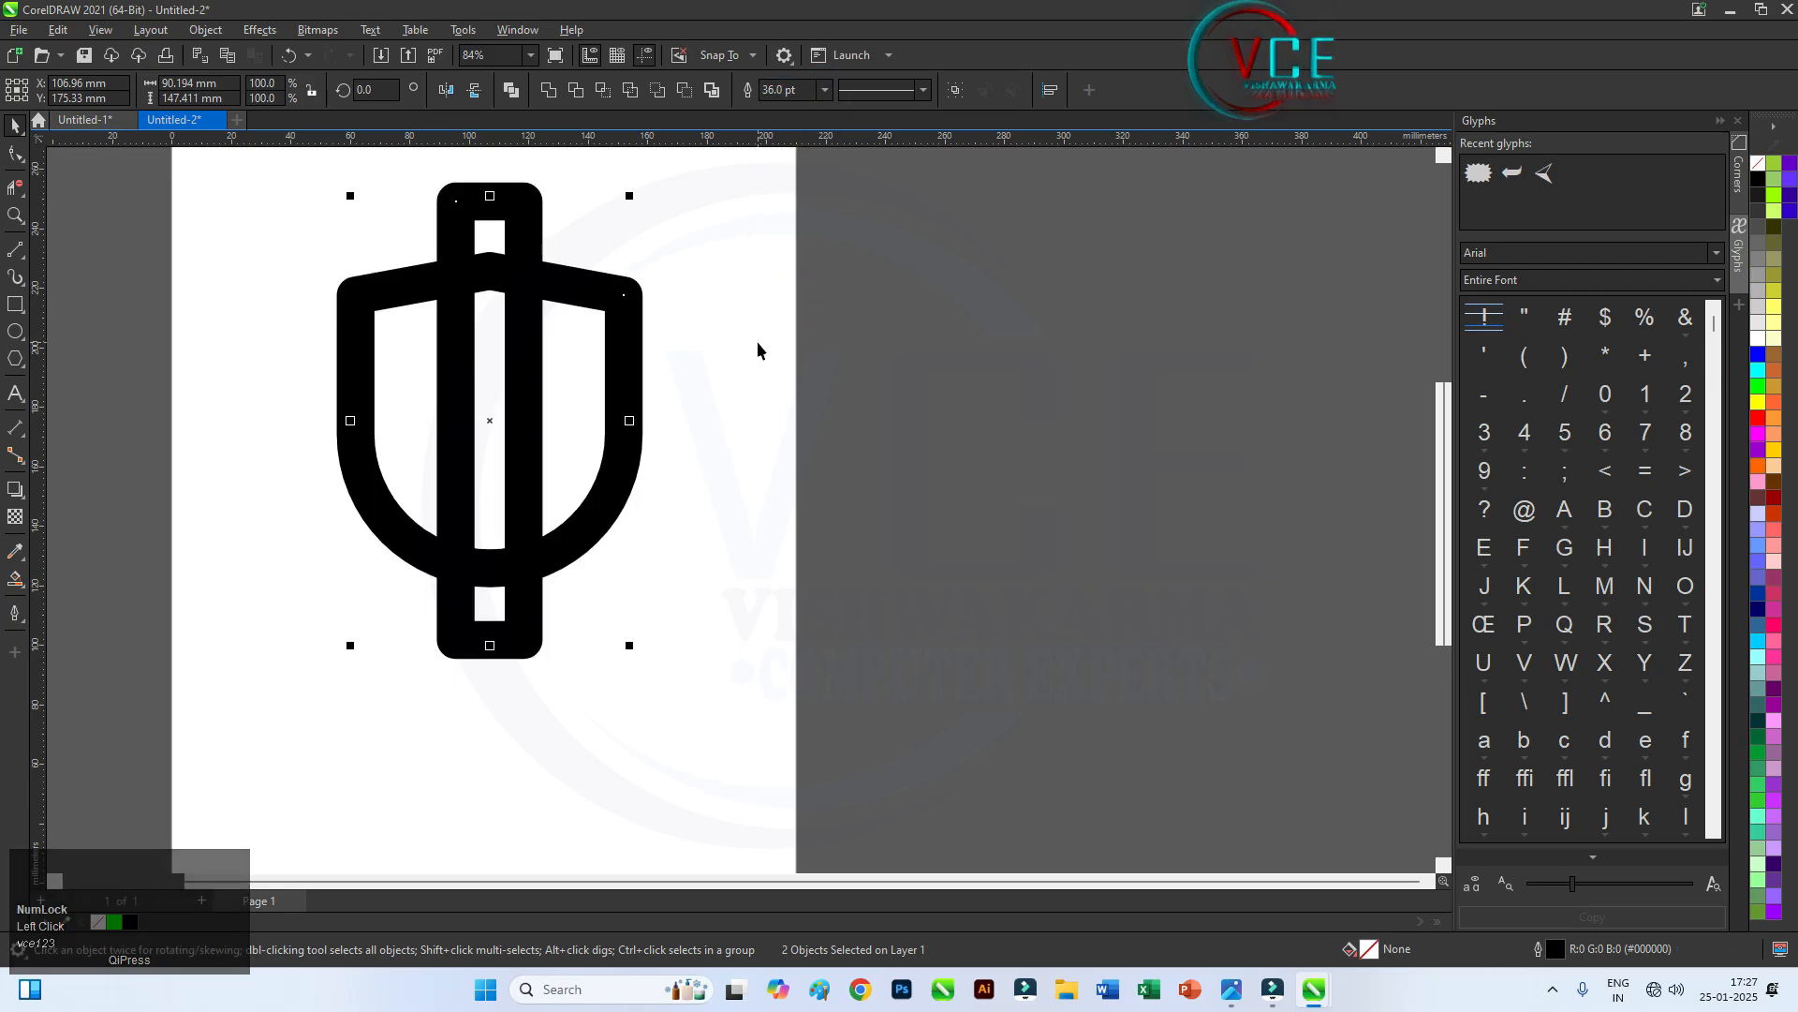
pyautogui.scroll(1, 448, 289)
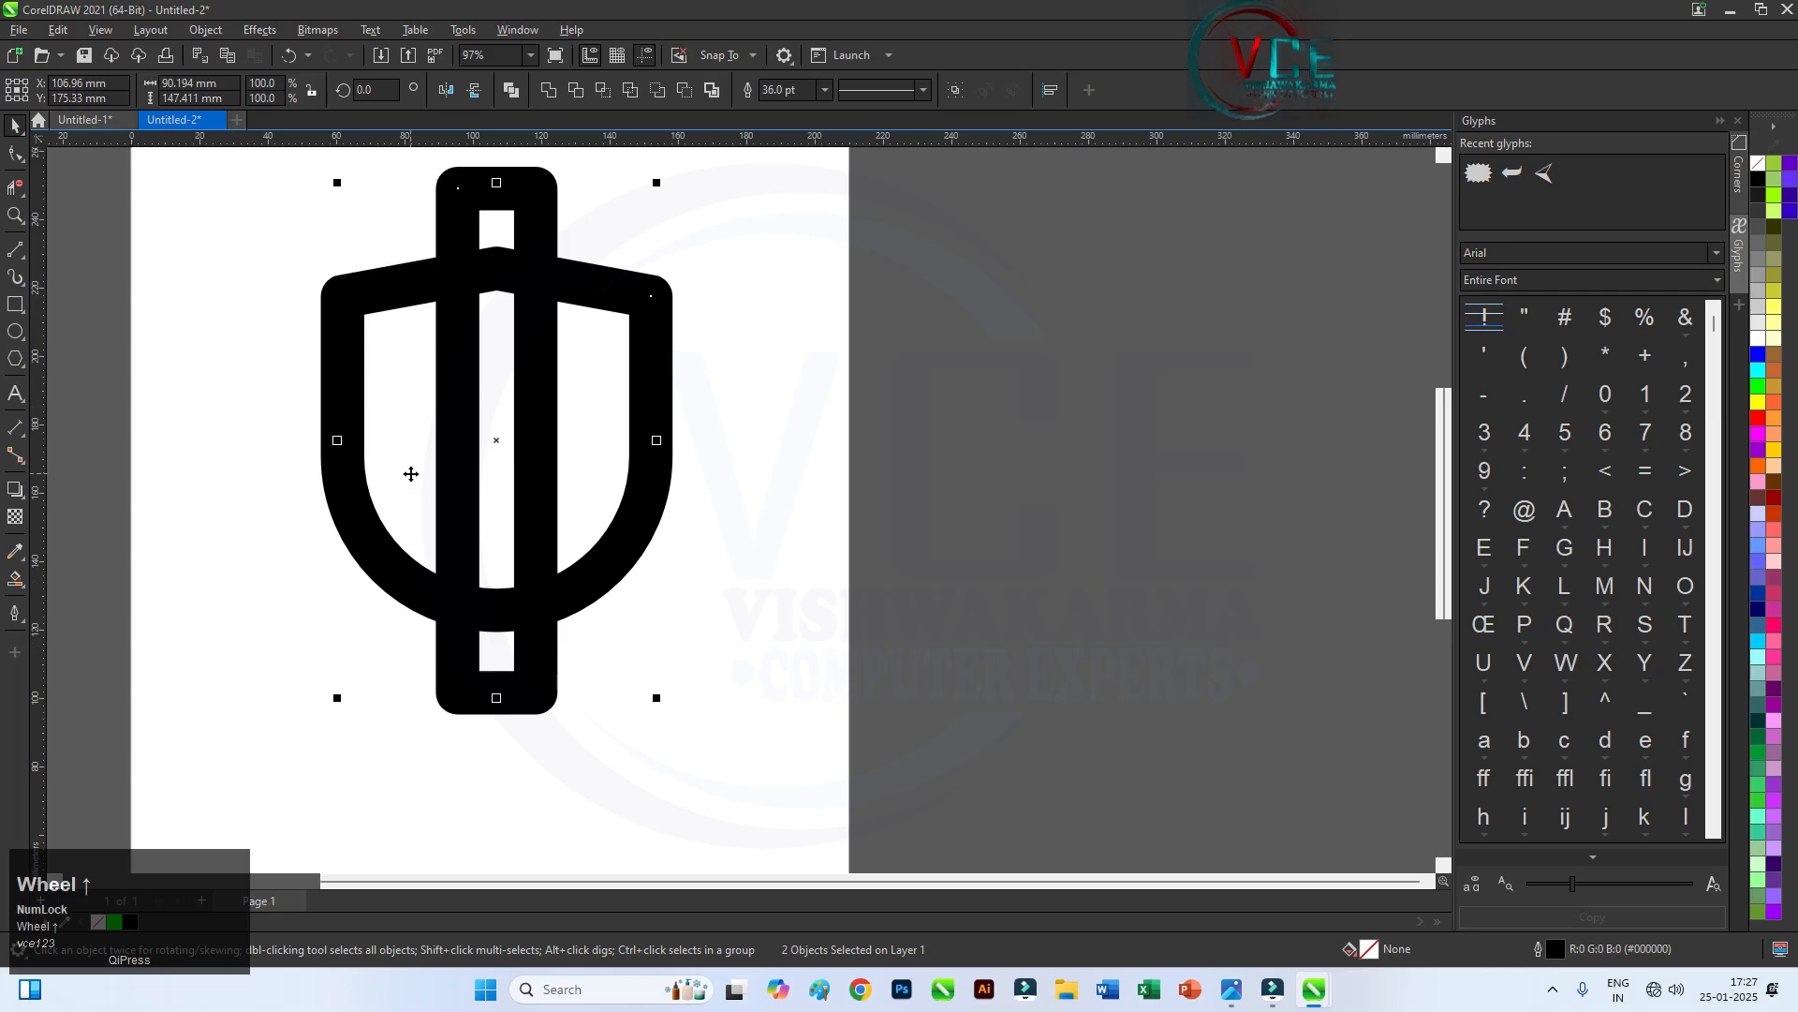
# Set both outlines to mitered corners, extended square line caps and centered outline position in the Outline Pen settings
pyautogui.click(15, 614)
pyautogui.click(72, 614)
pyautogui.click(1003, 435)
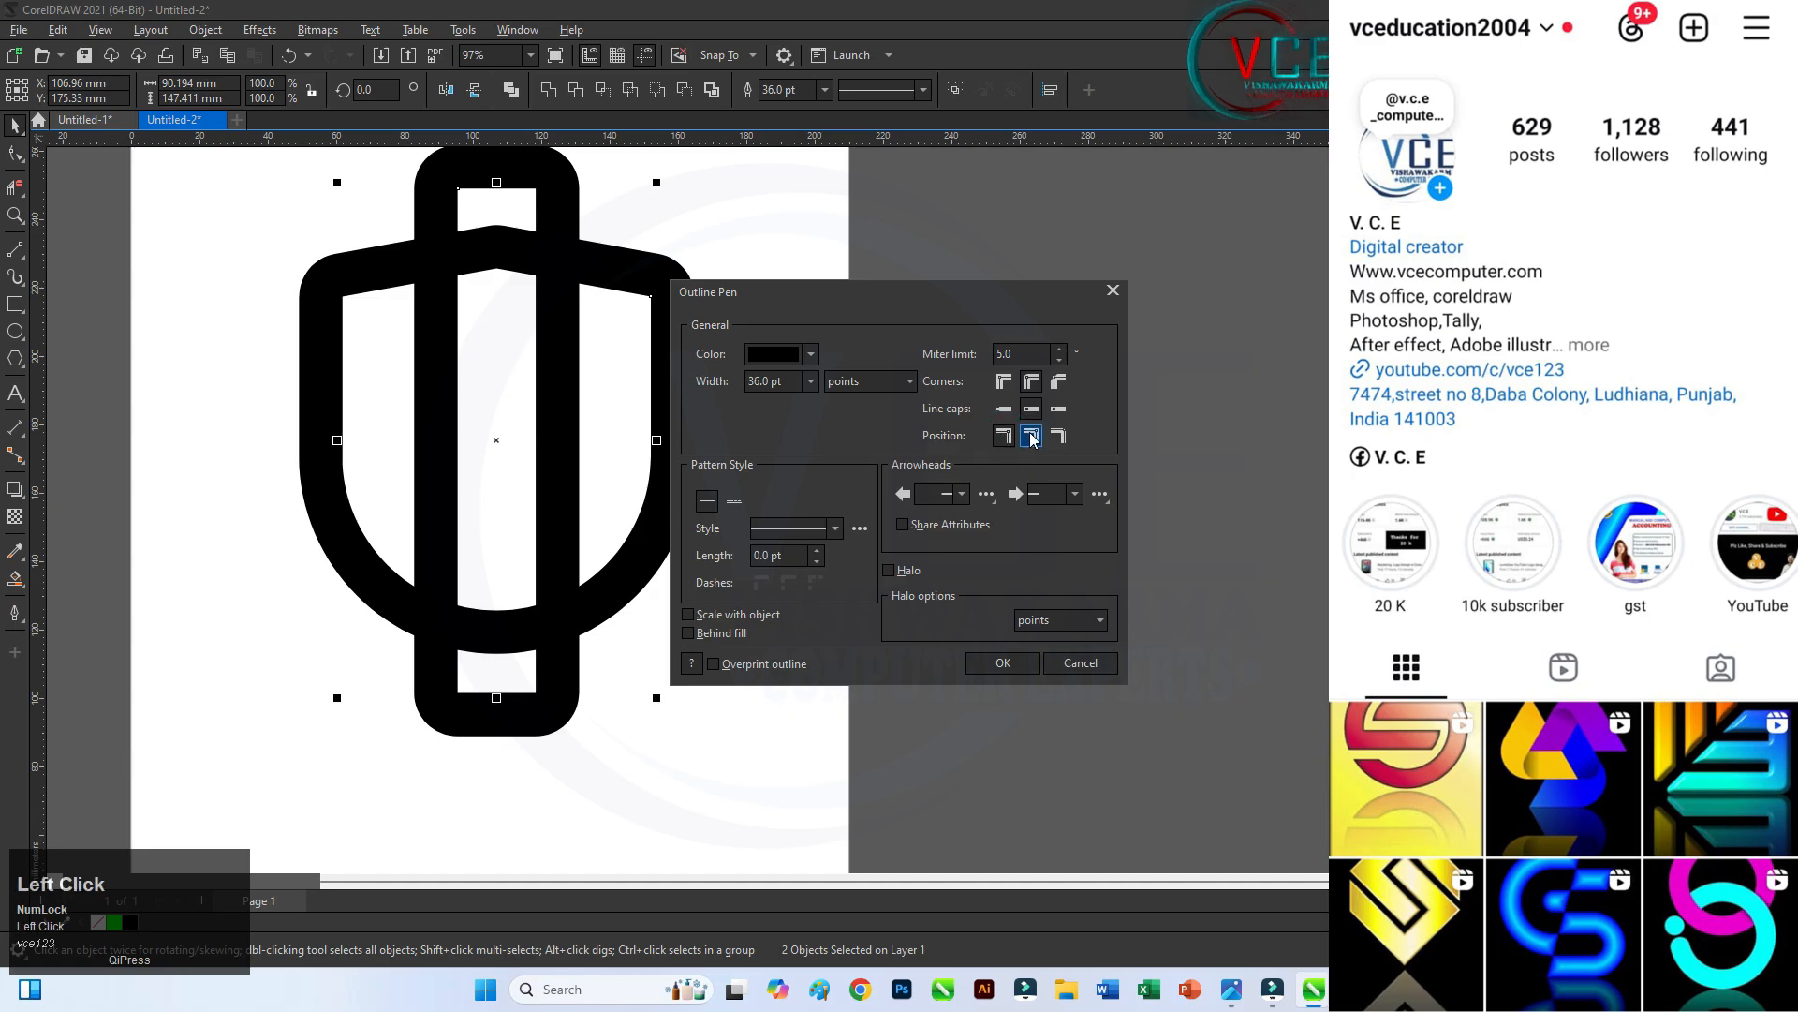
pyautogui.click(1031, 436)
pyautogui.click(1008, 416)
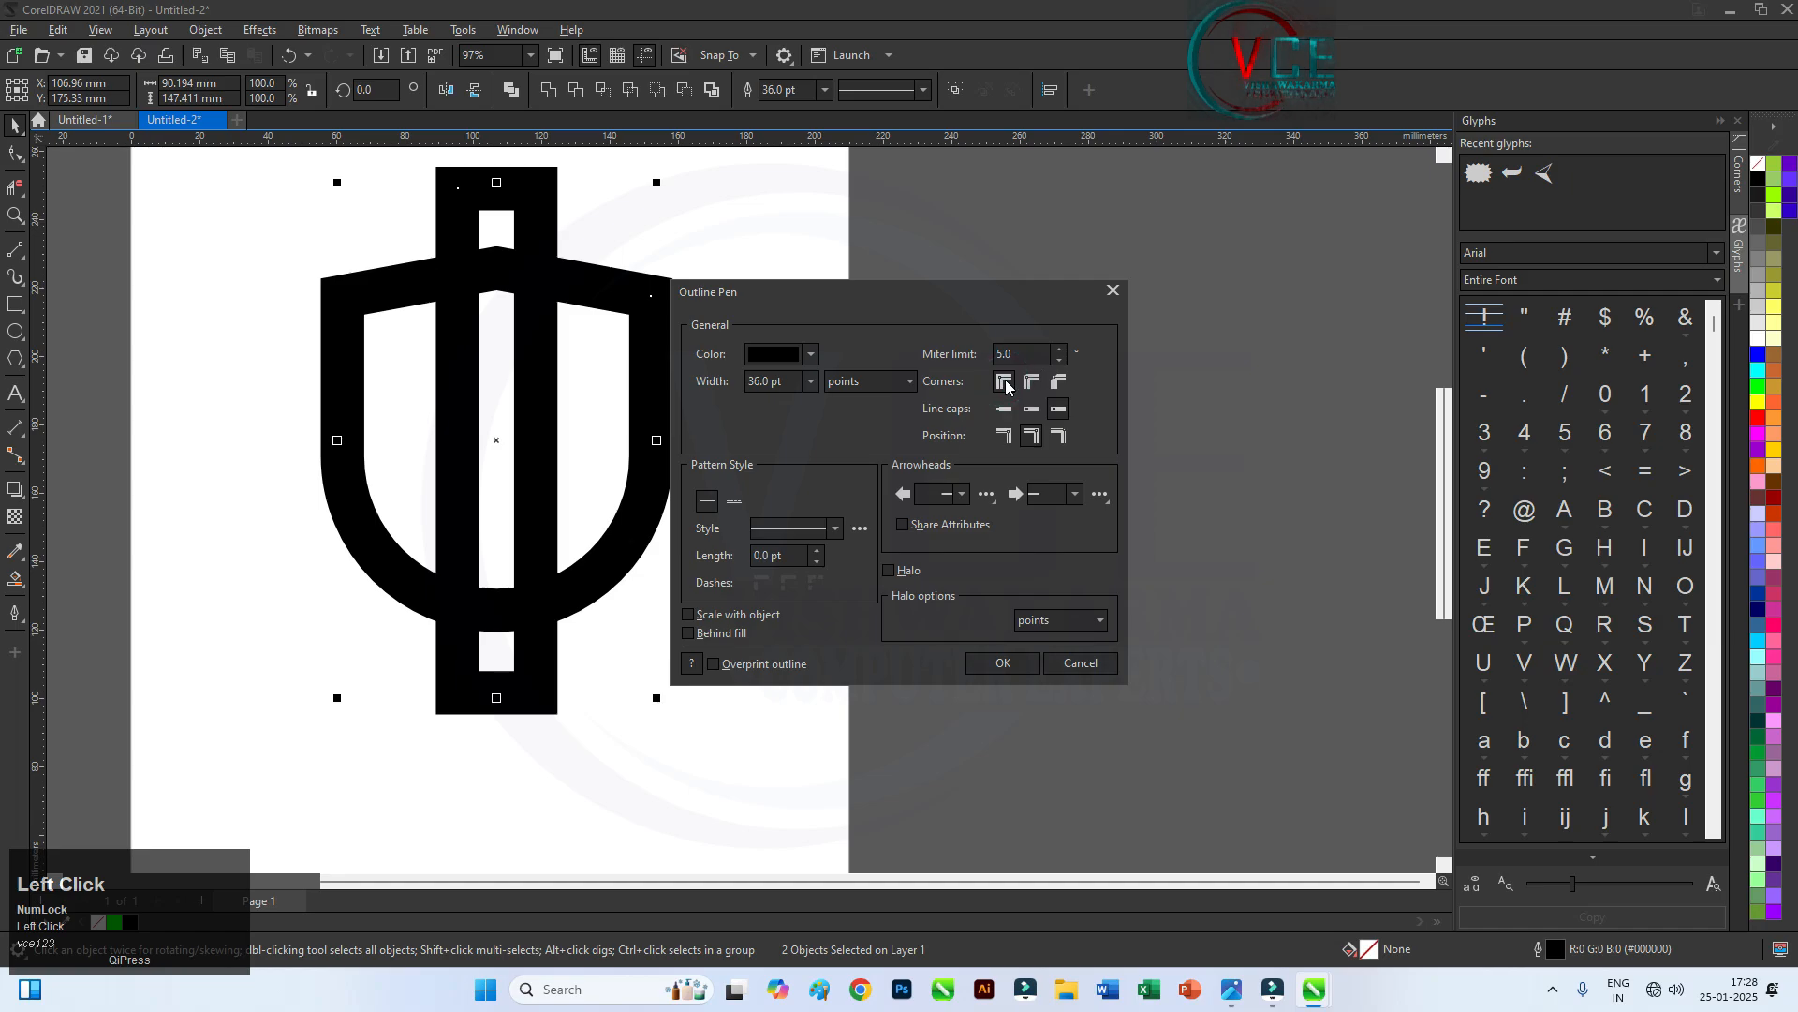
pyautogui.click(1001, 663)
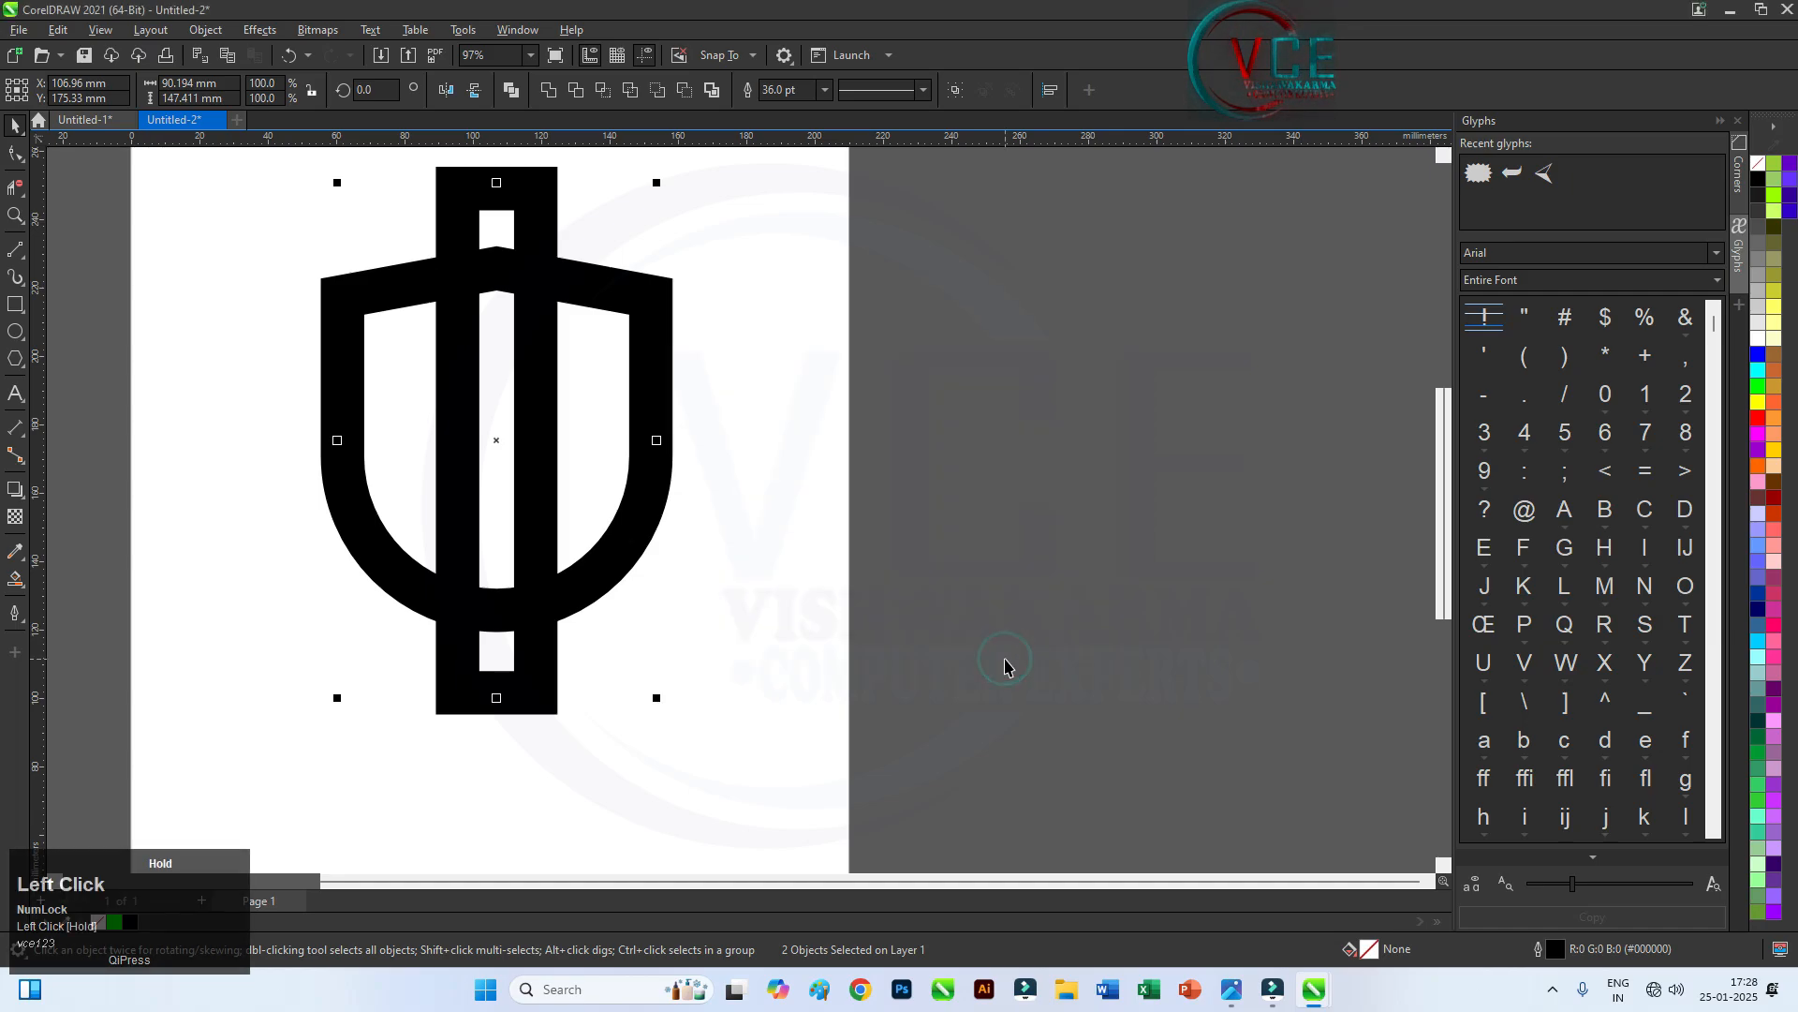
# Delete the rectangle's ends protruding above and below the shield with Virtual Segment Delete
pyautogui.scroll(1, 582, 273)
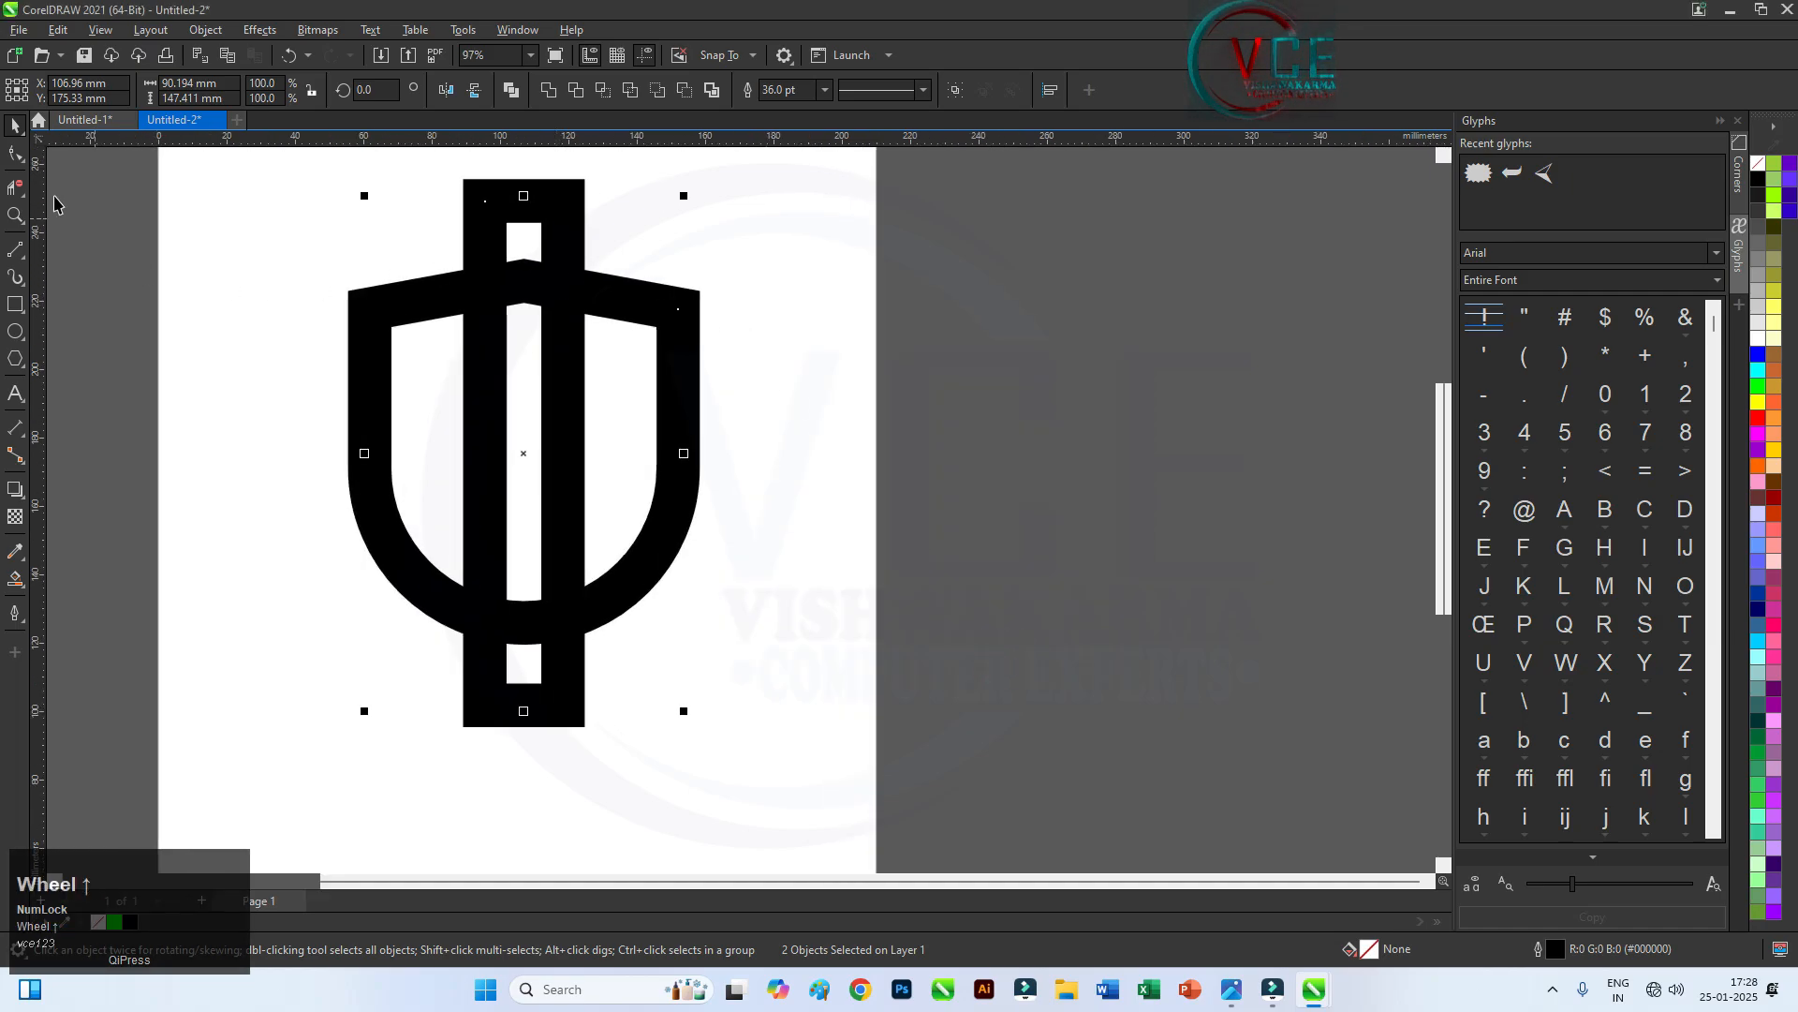
pyautogui.moveTo(504, 225); pyautogui.dragTo(457, 251)
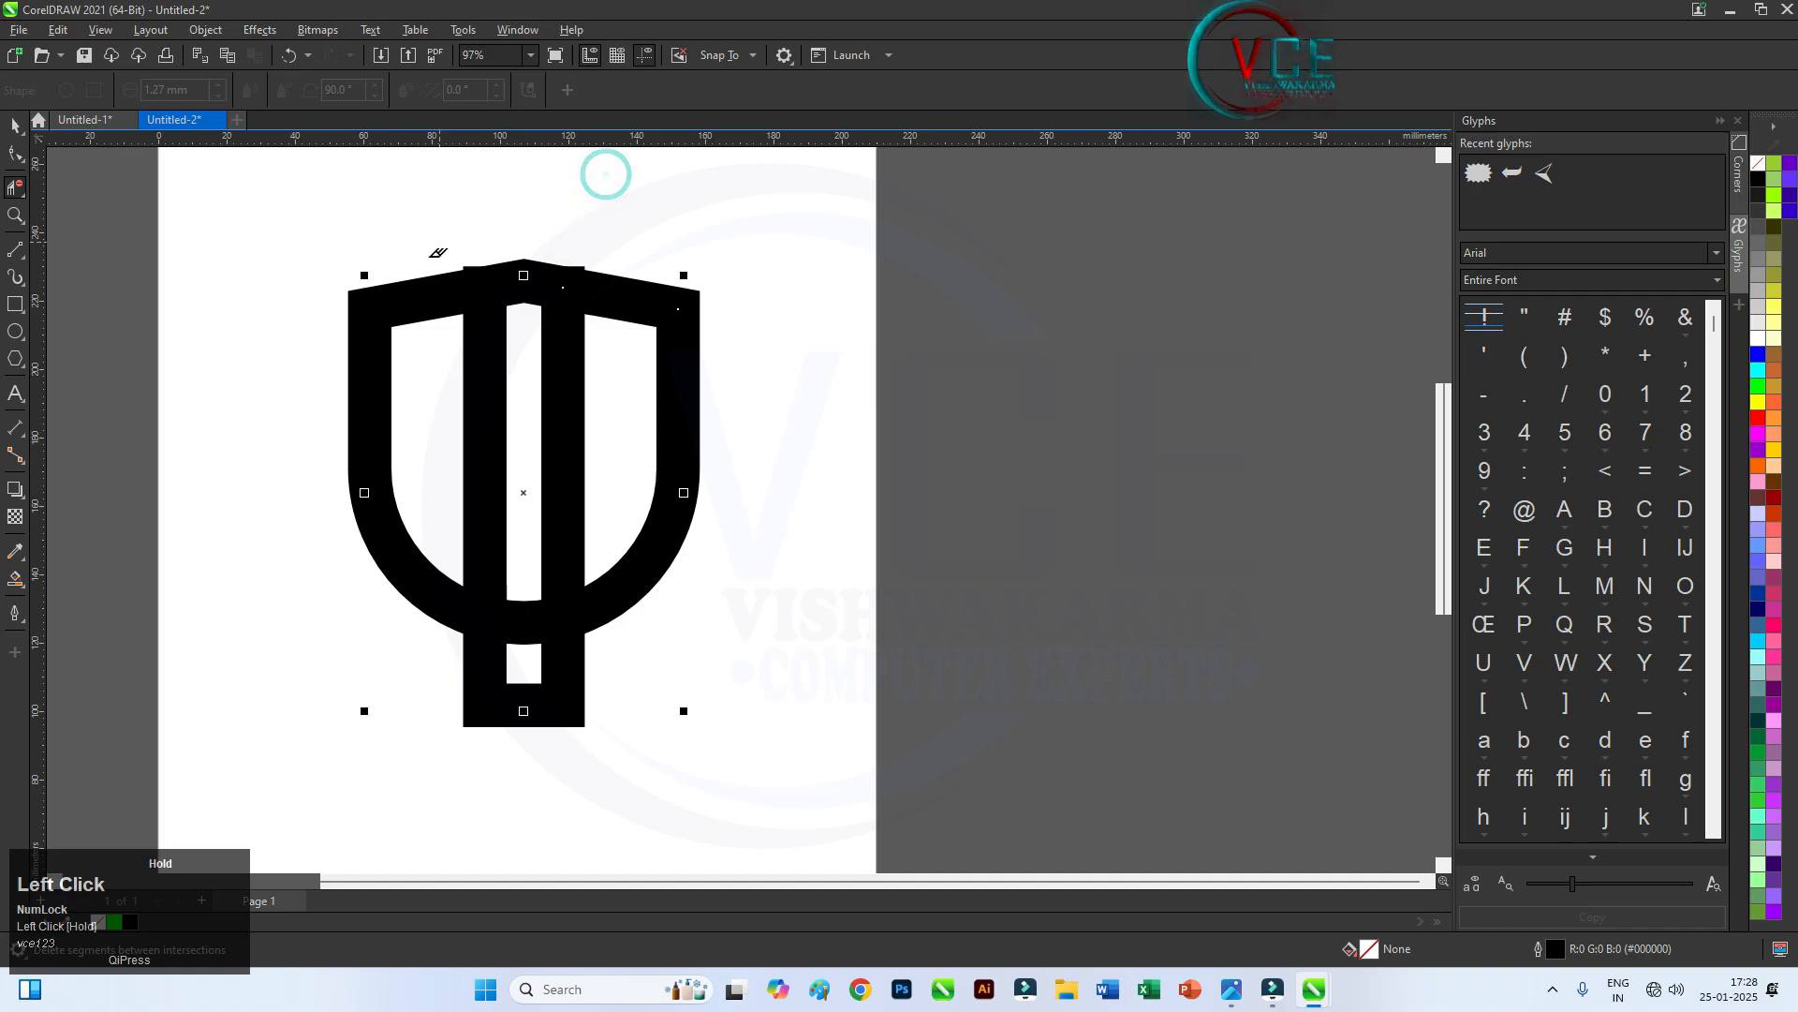
pyautogui.moveTo(618, 661); pyautogui.dragTo(471, 752)
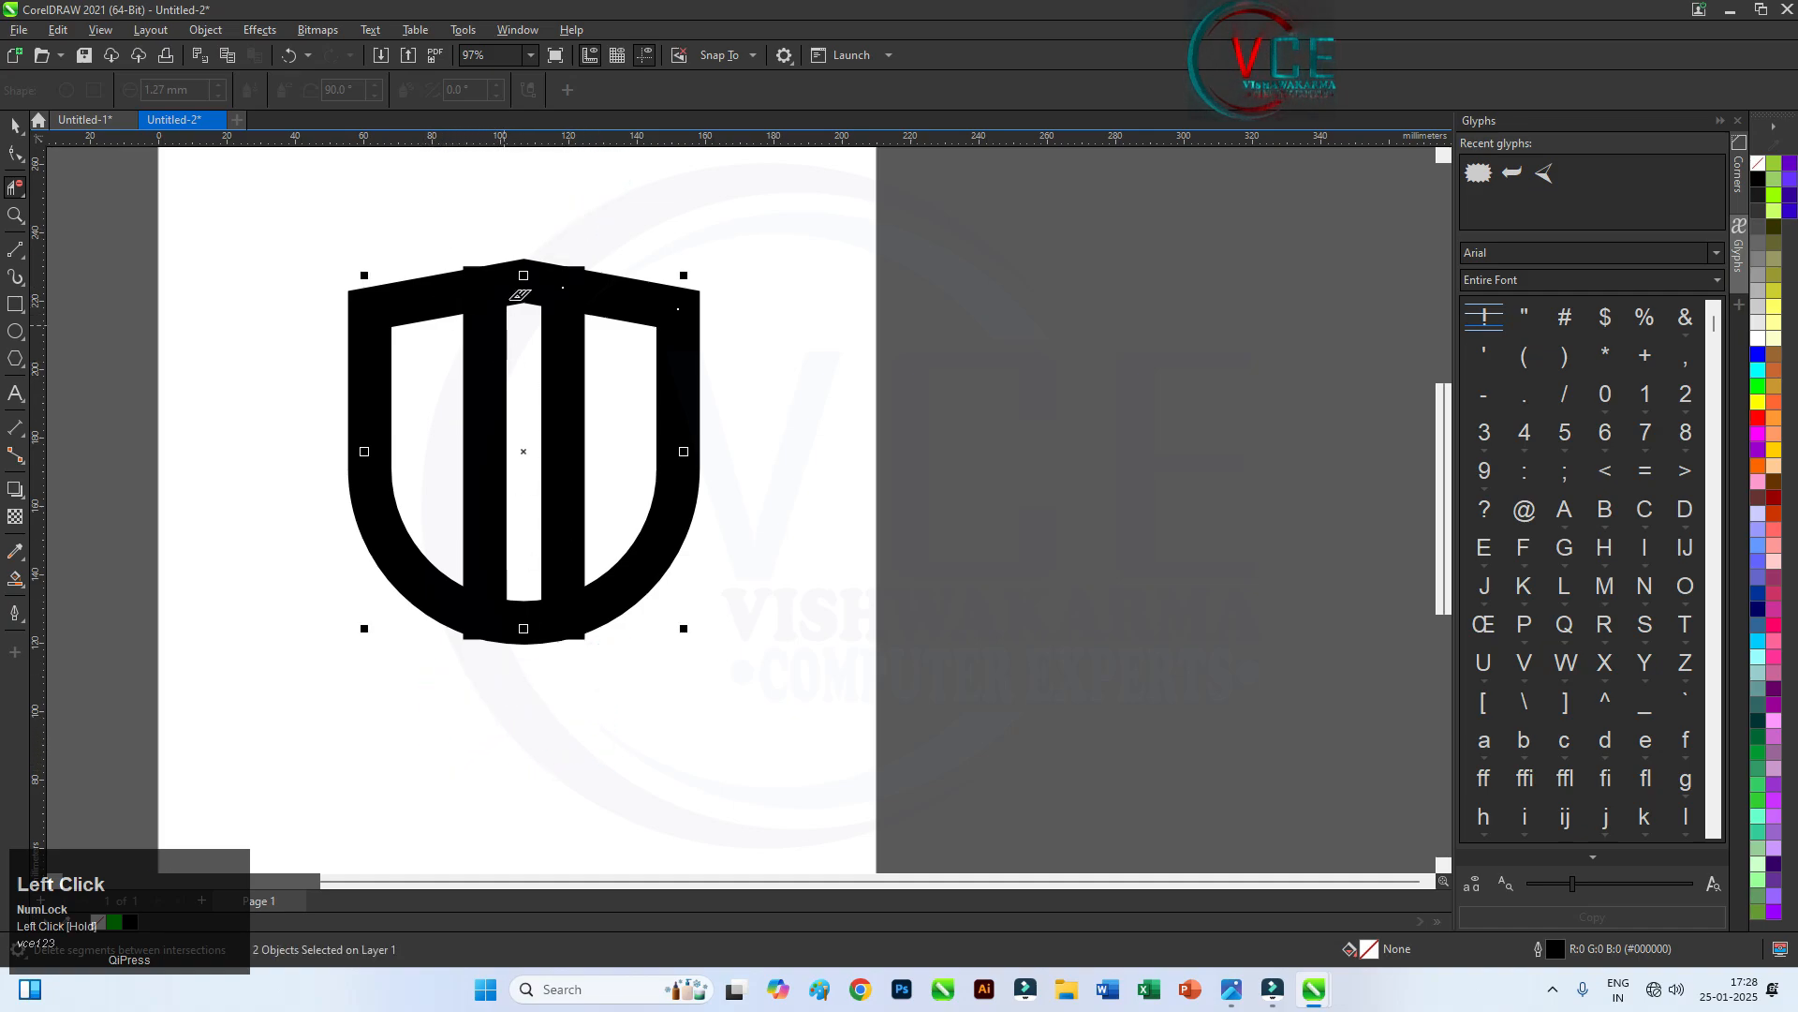
# Delete the shield's peak segments between the two vertical bars to open a gap at the top
pyautogui.scroll(2, 517, 304)
pyautogui.moveTo(542, 302); pyautogui.dragTo(527, 387)
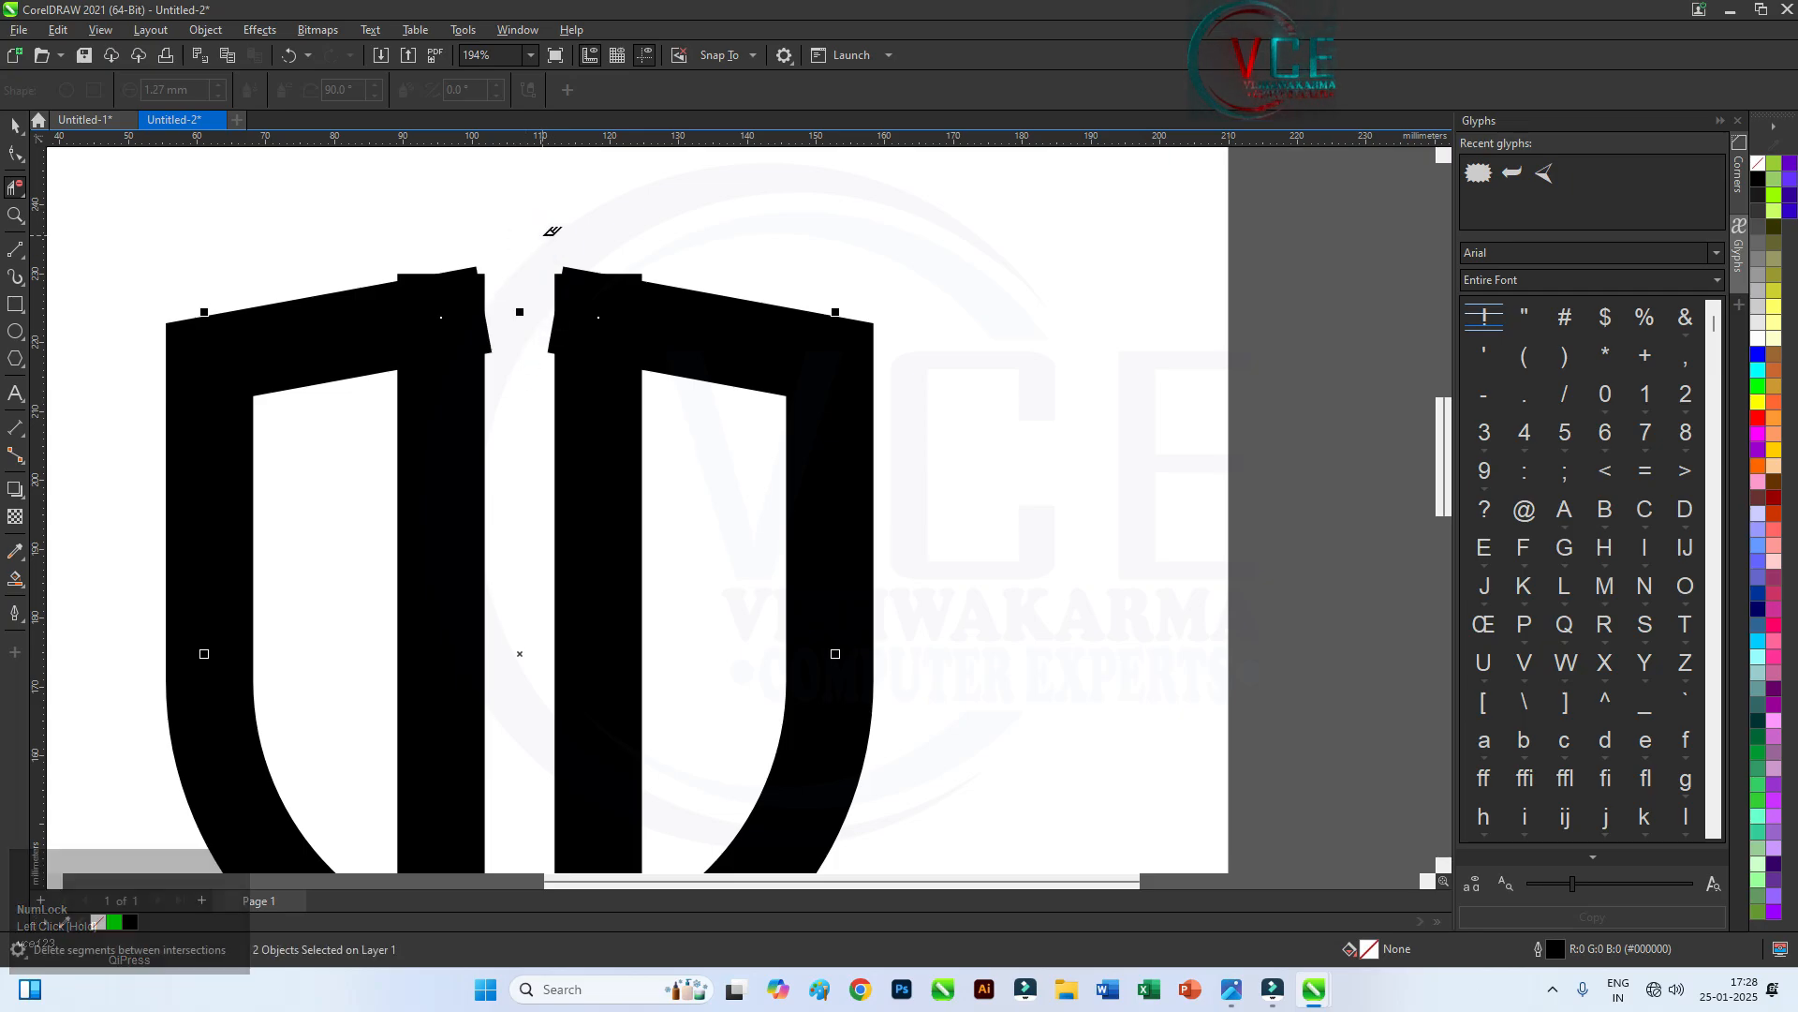
pyautogui.scroll(-1, 546, 229)
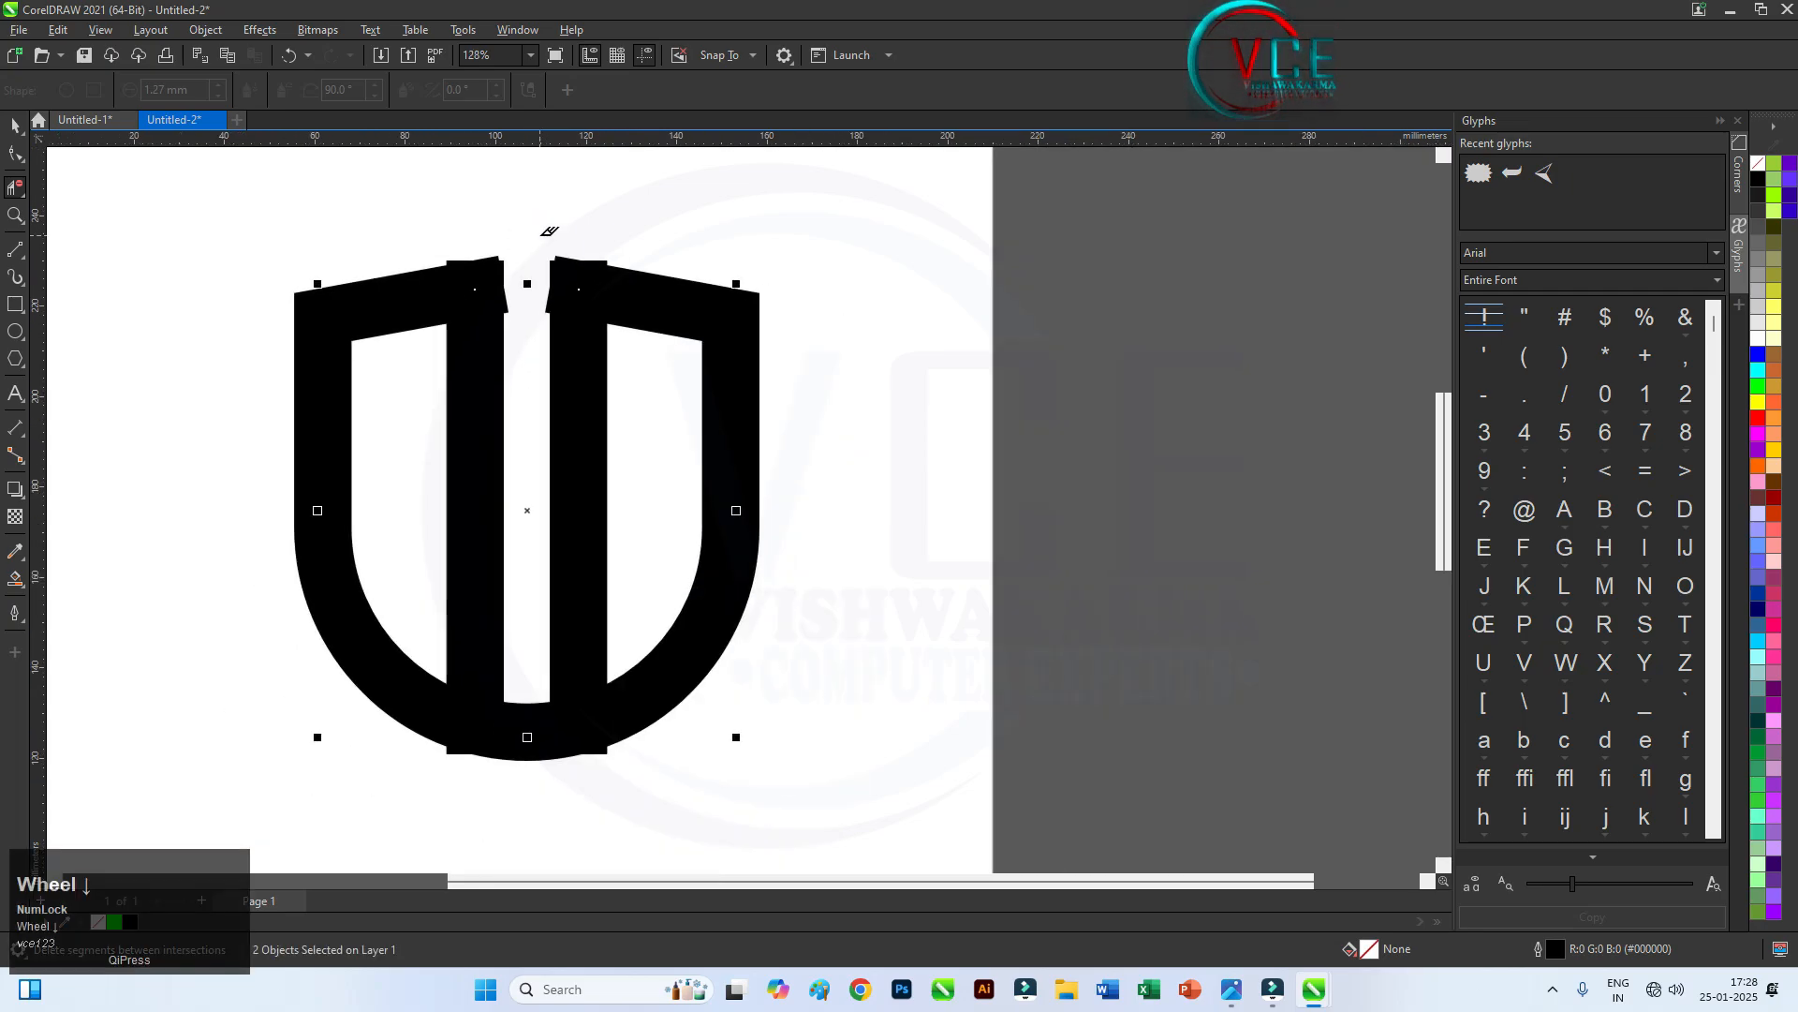
# Change the line caps of both outlines to round in the Outline Pen settings
pyautogui.click(16, 132)
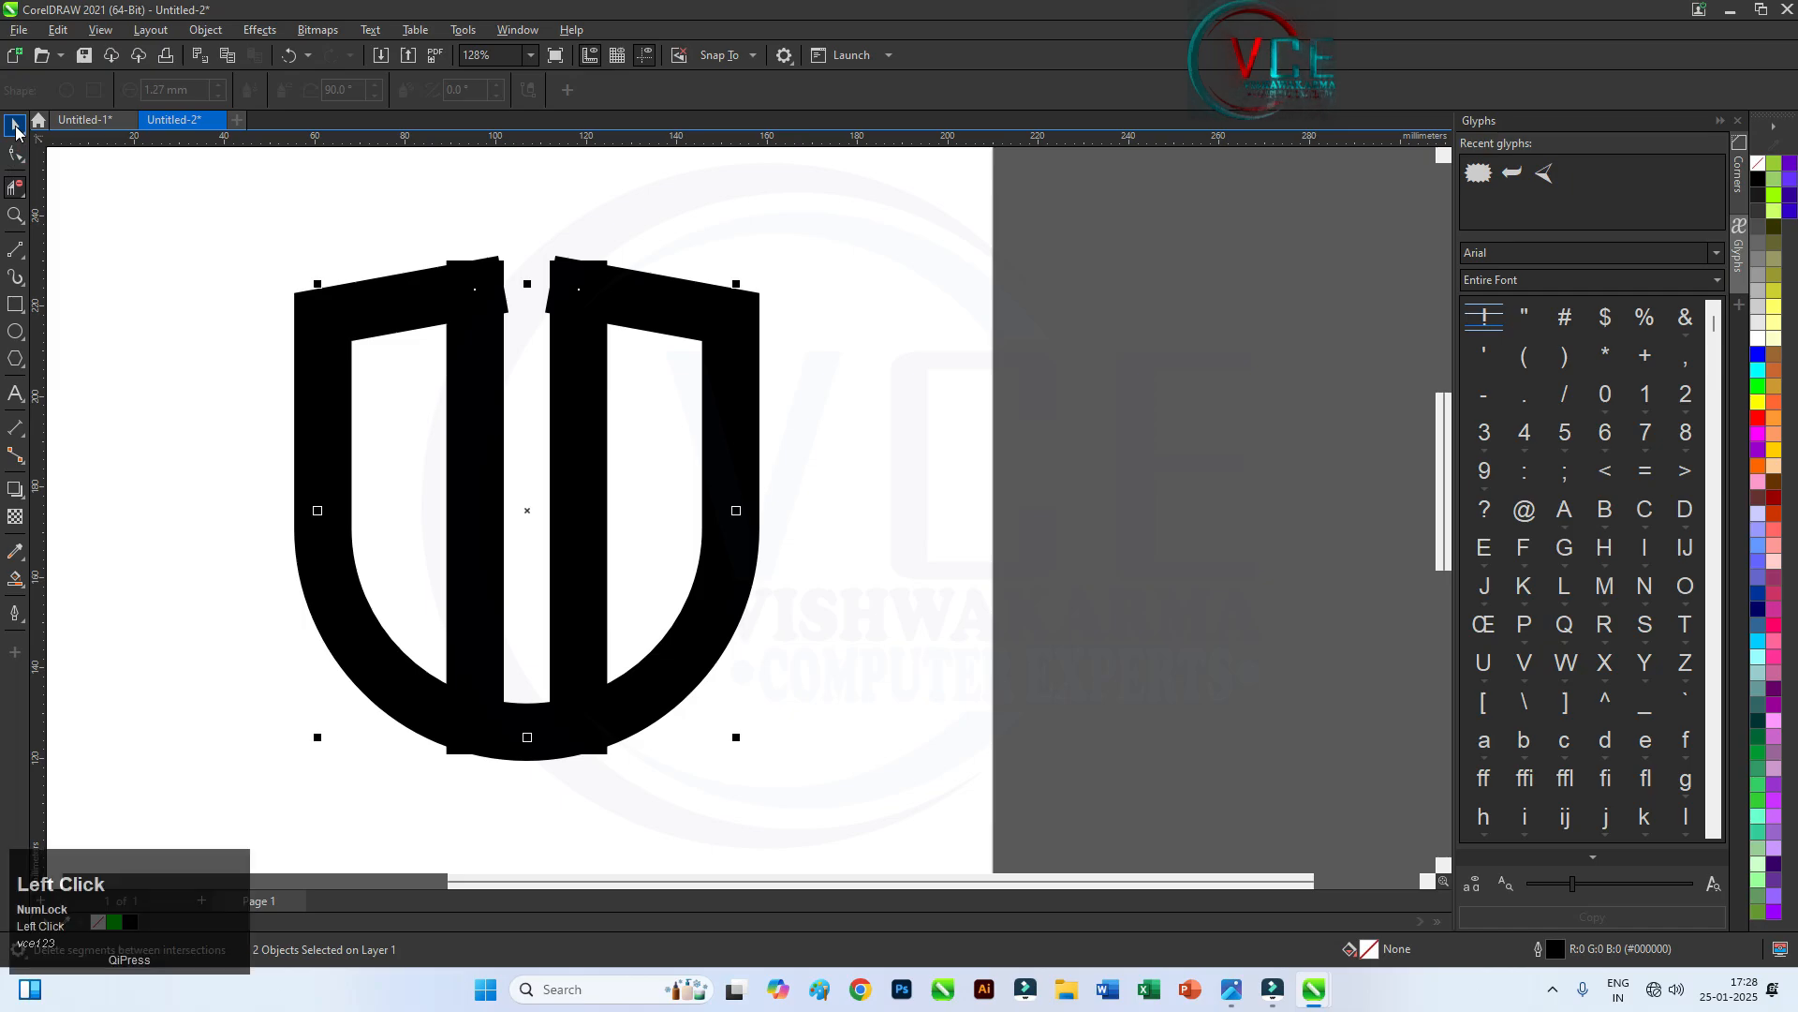
pyautogui.scroll(-1, 510, 209)
pyautogui.click(16, 614)
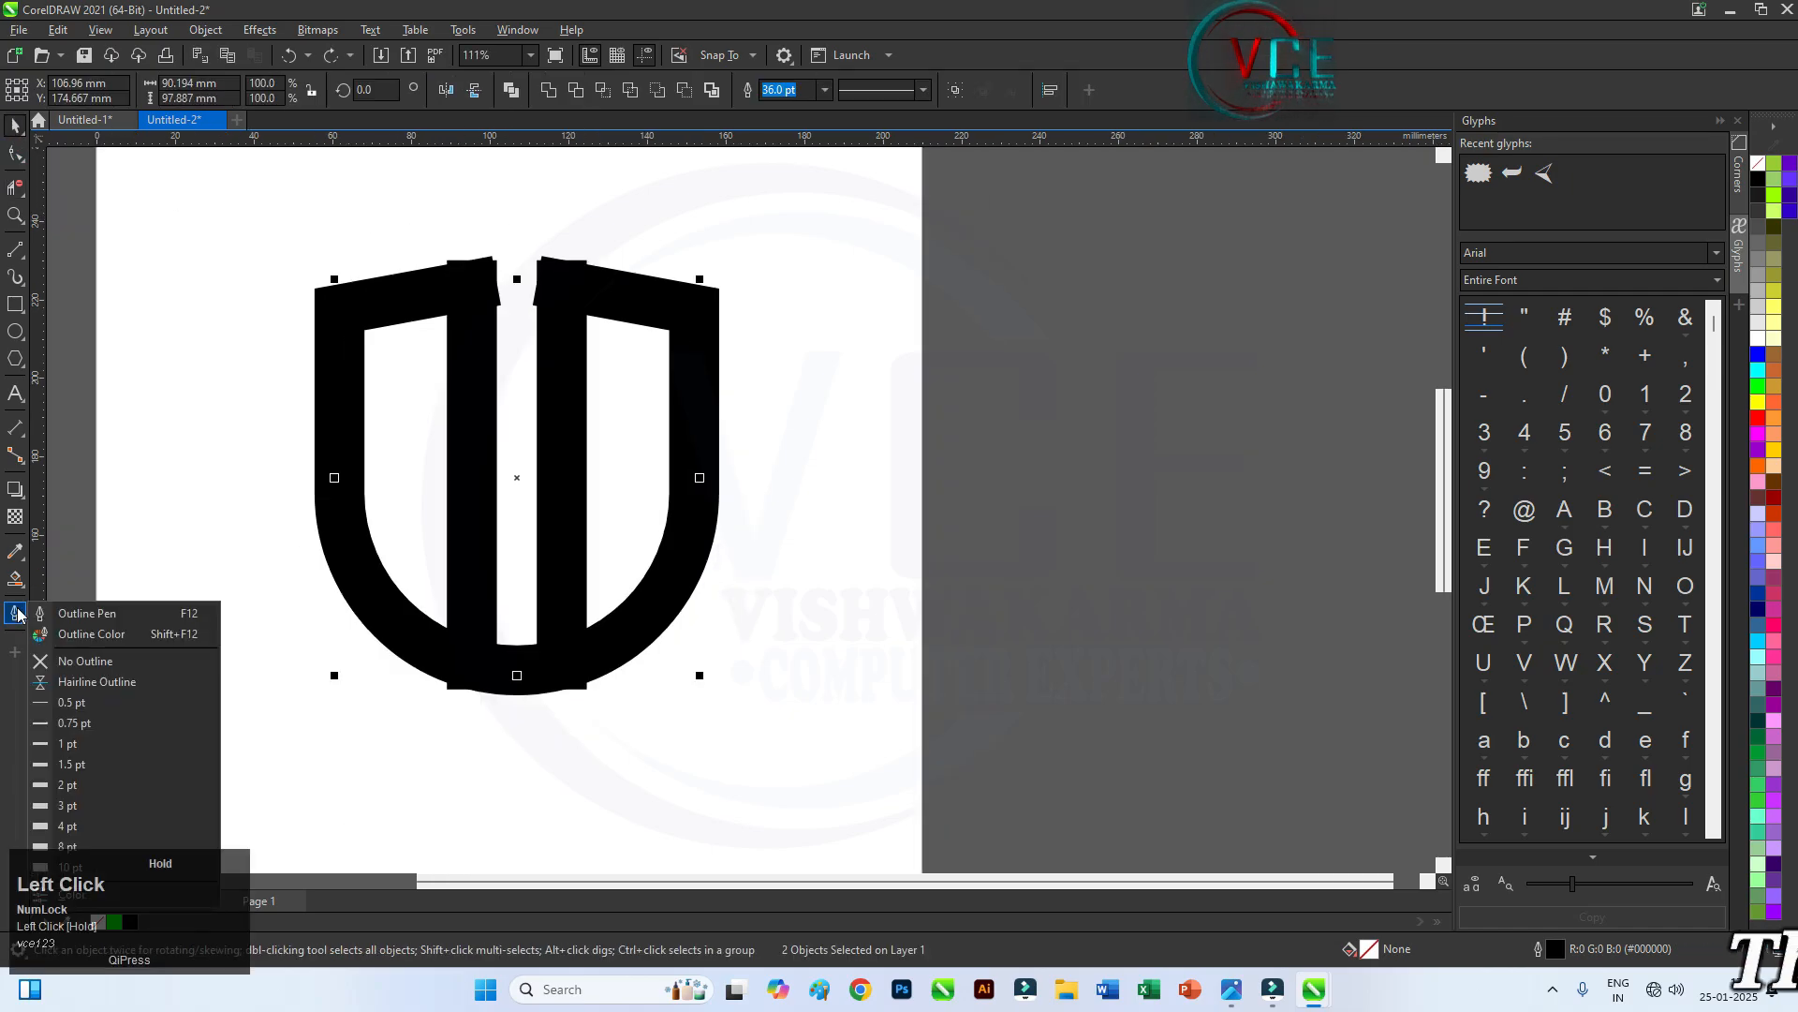
pyautogui.click(89, 614)
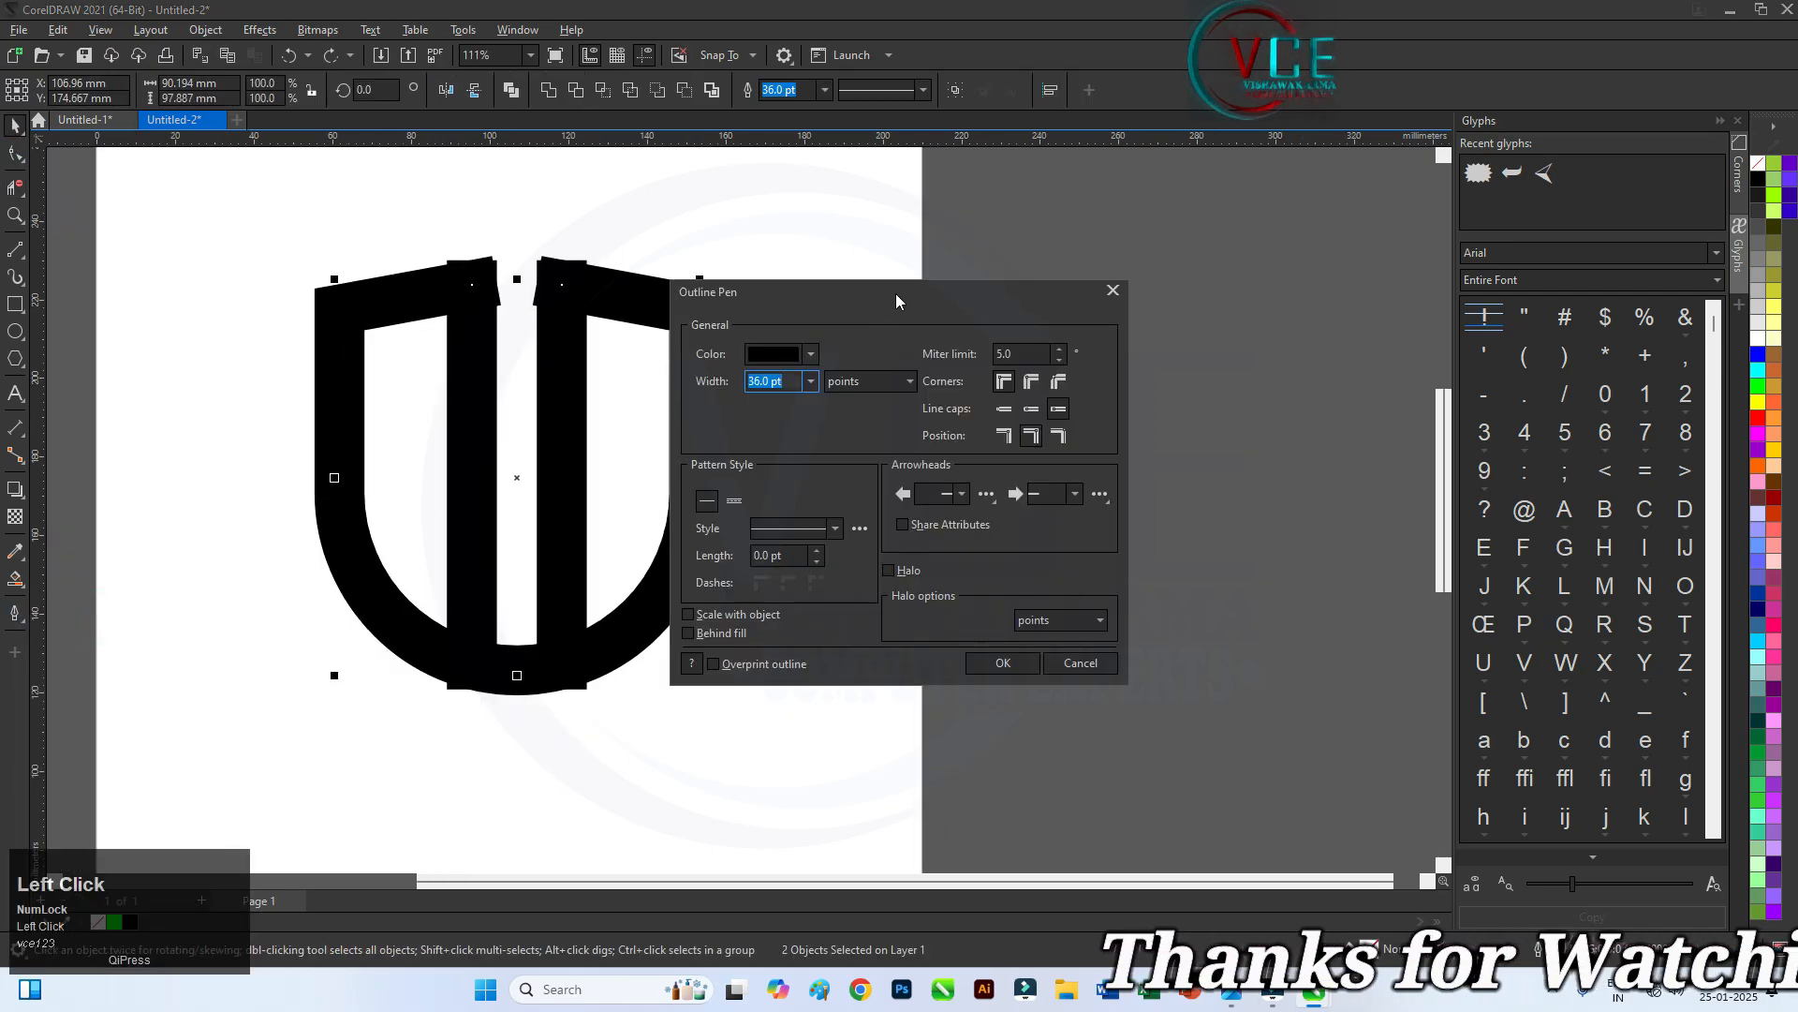
pyautogui.moveTo(891, 295); pyautogui.dragTo(1049, 224)
pyautogui.click(1188, 339)
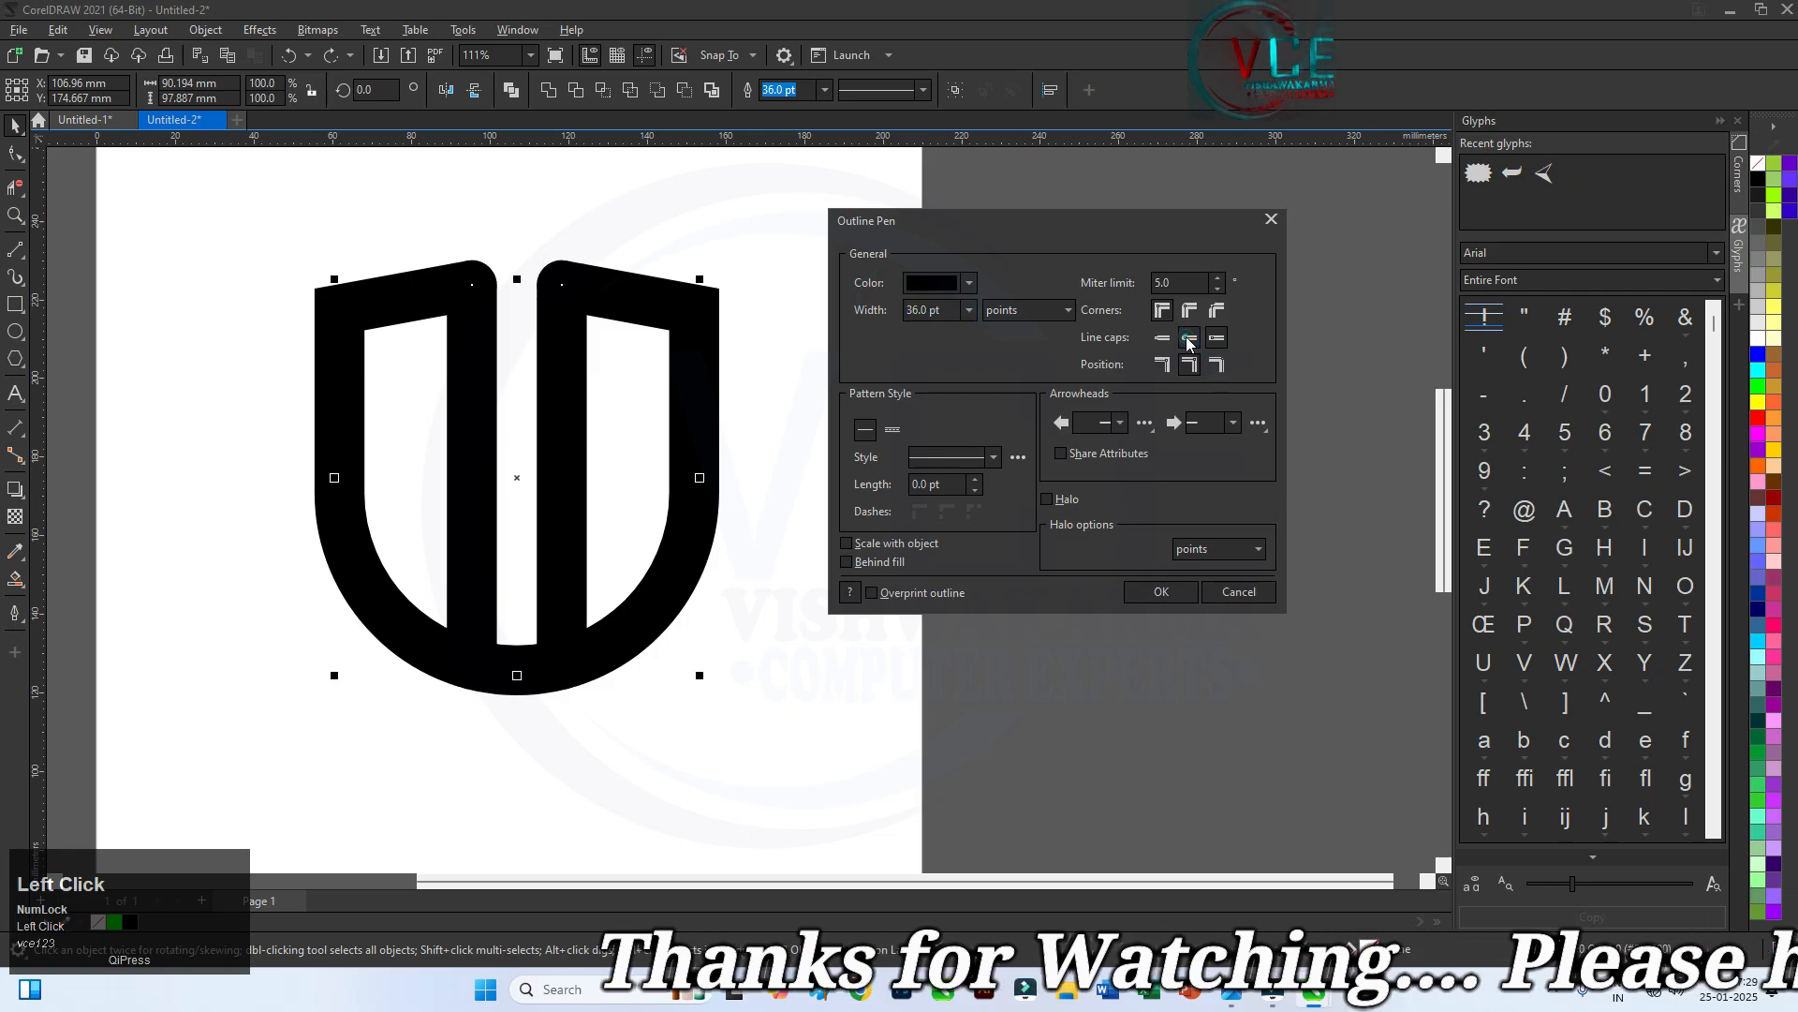
pyautogui.click(1161, 592)
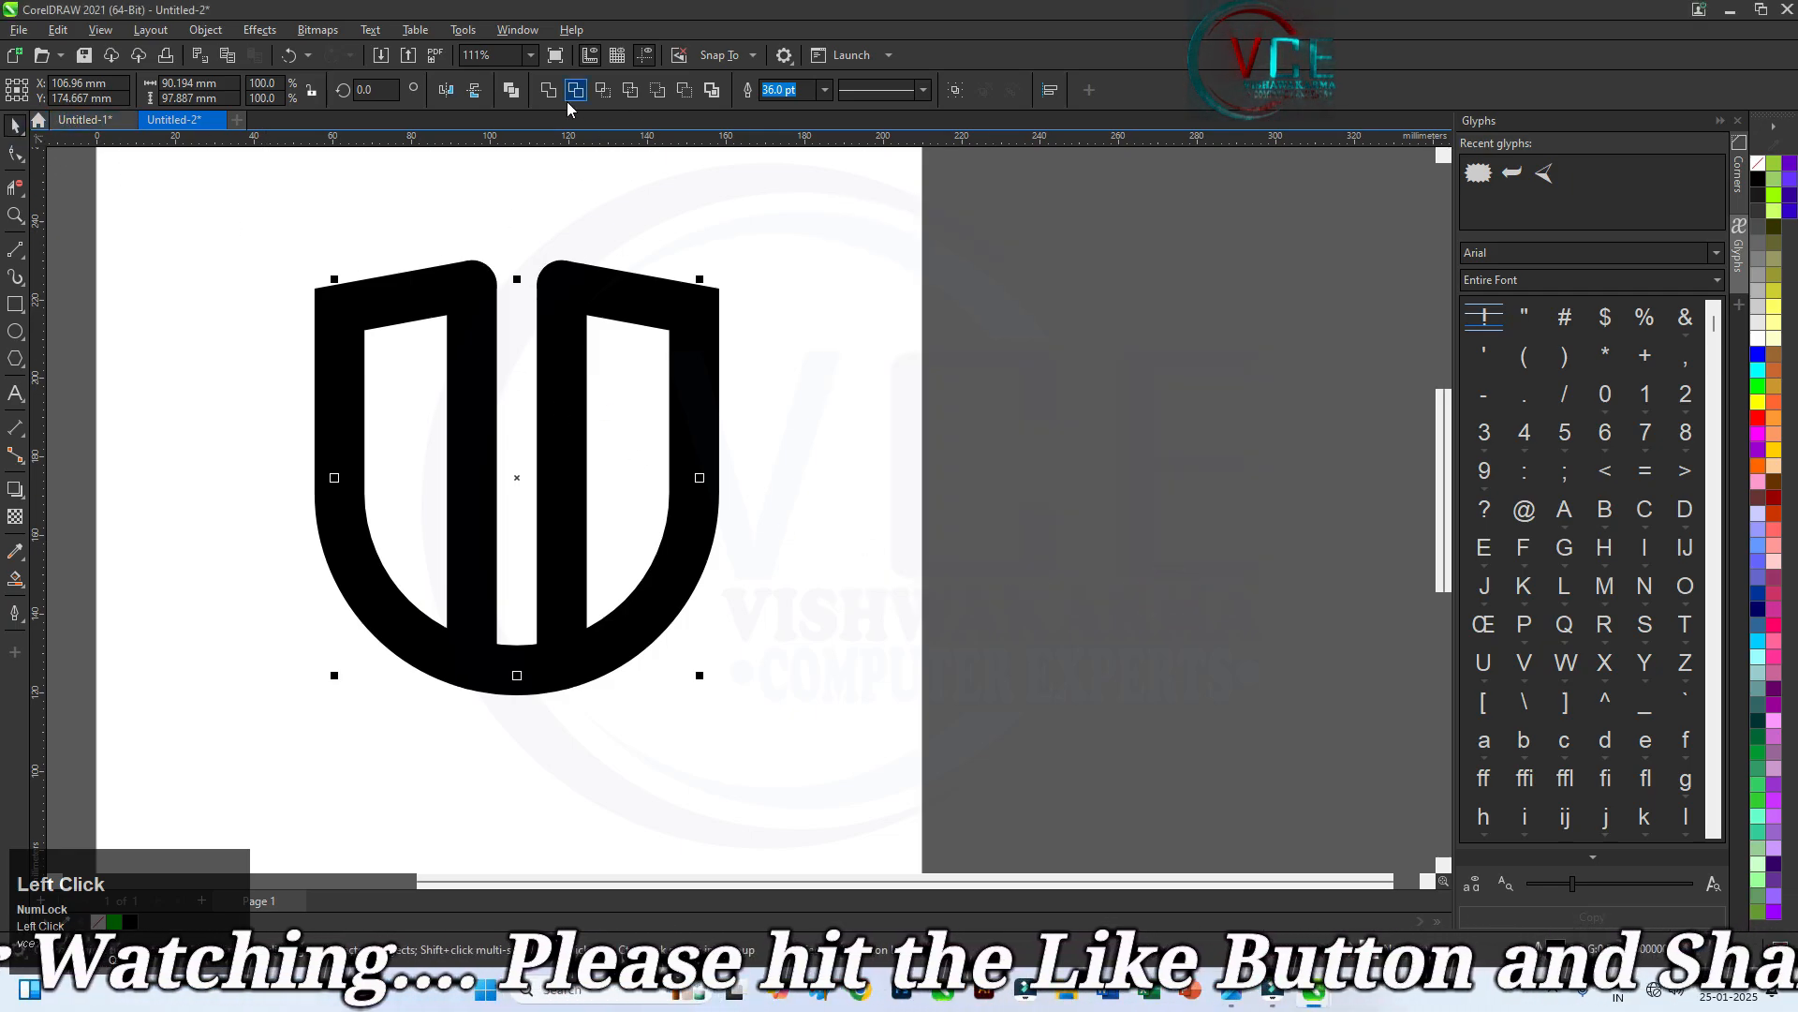
# Convert the outlines of both shapes to objects and weld them into one shape
pyautogui.click(223, 30)
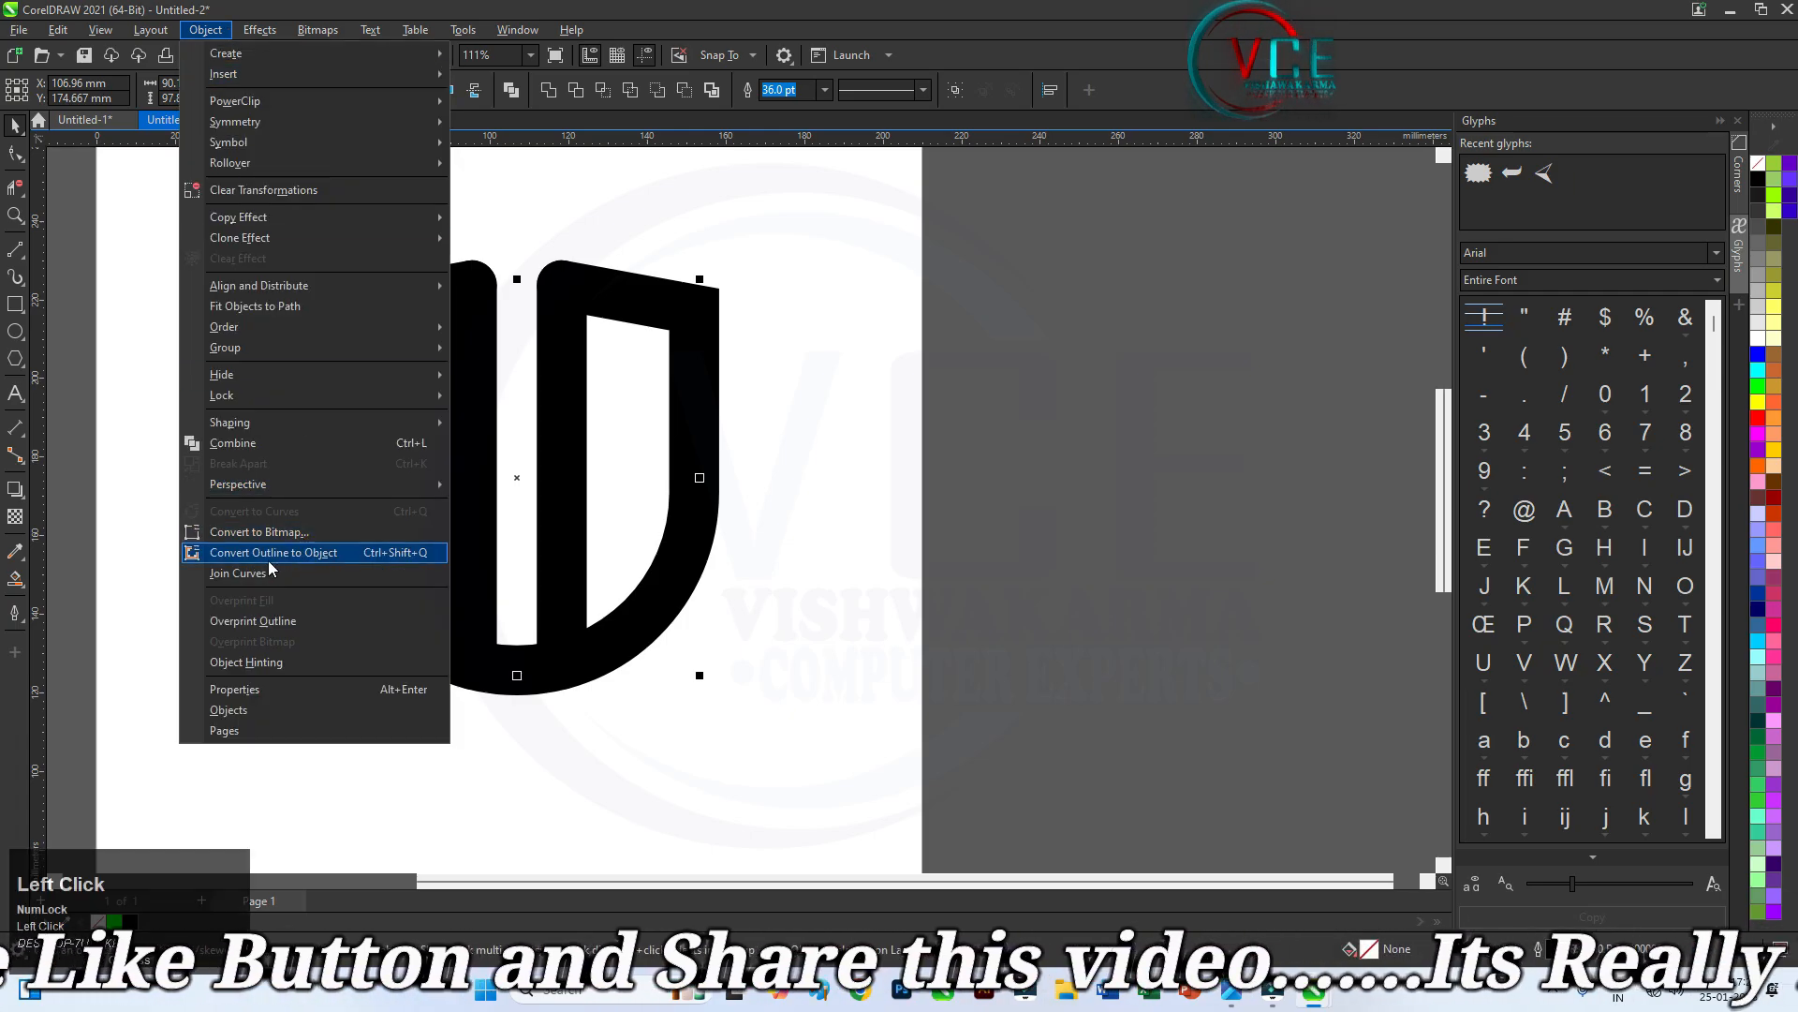
pyautogui.click(305, 552)
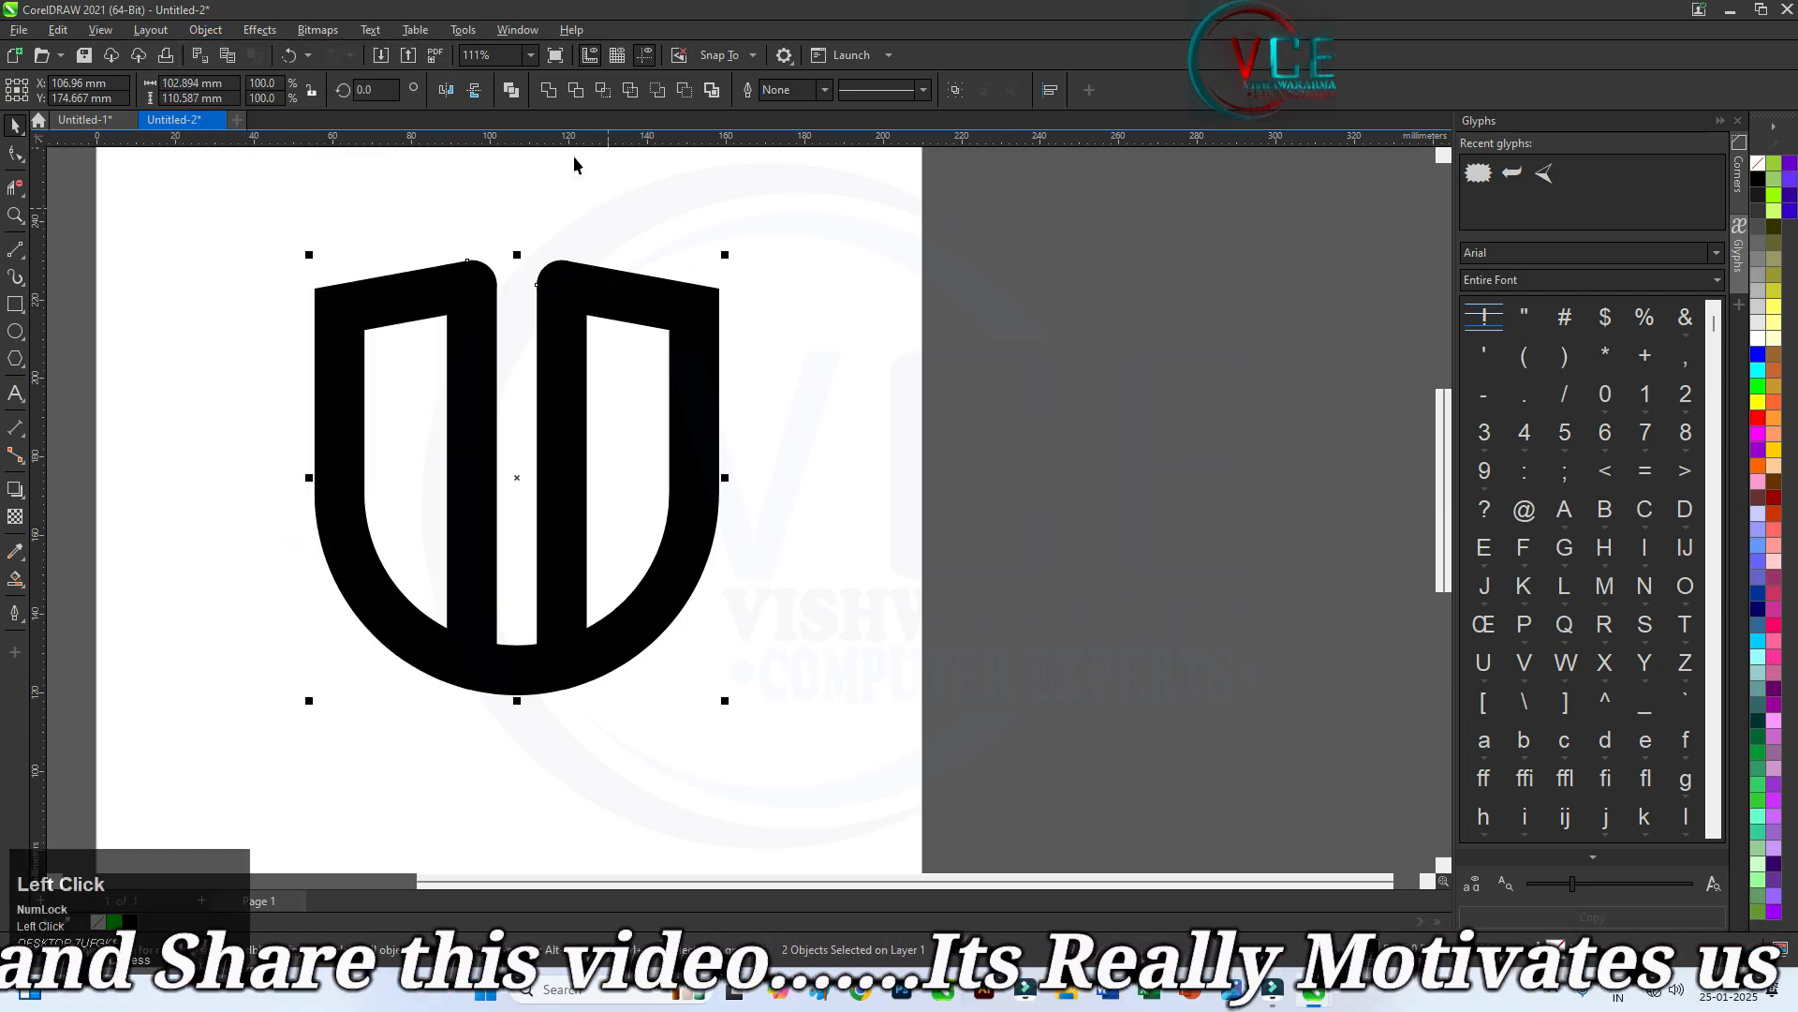
pyautogui.click(548, 90)
pyautogui.scroll(1, 535, 404)
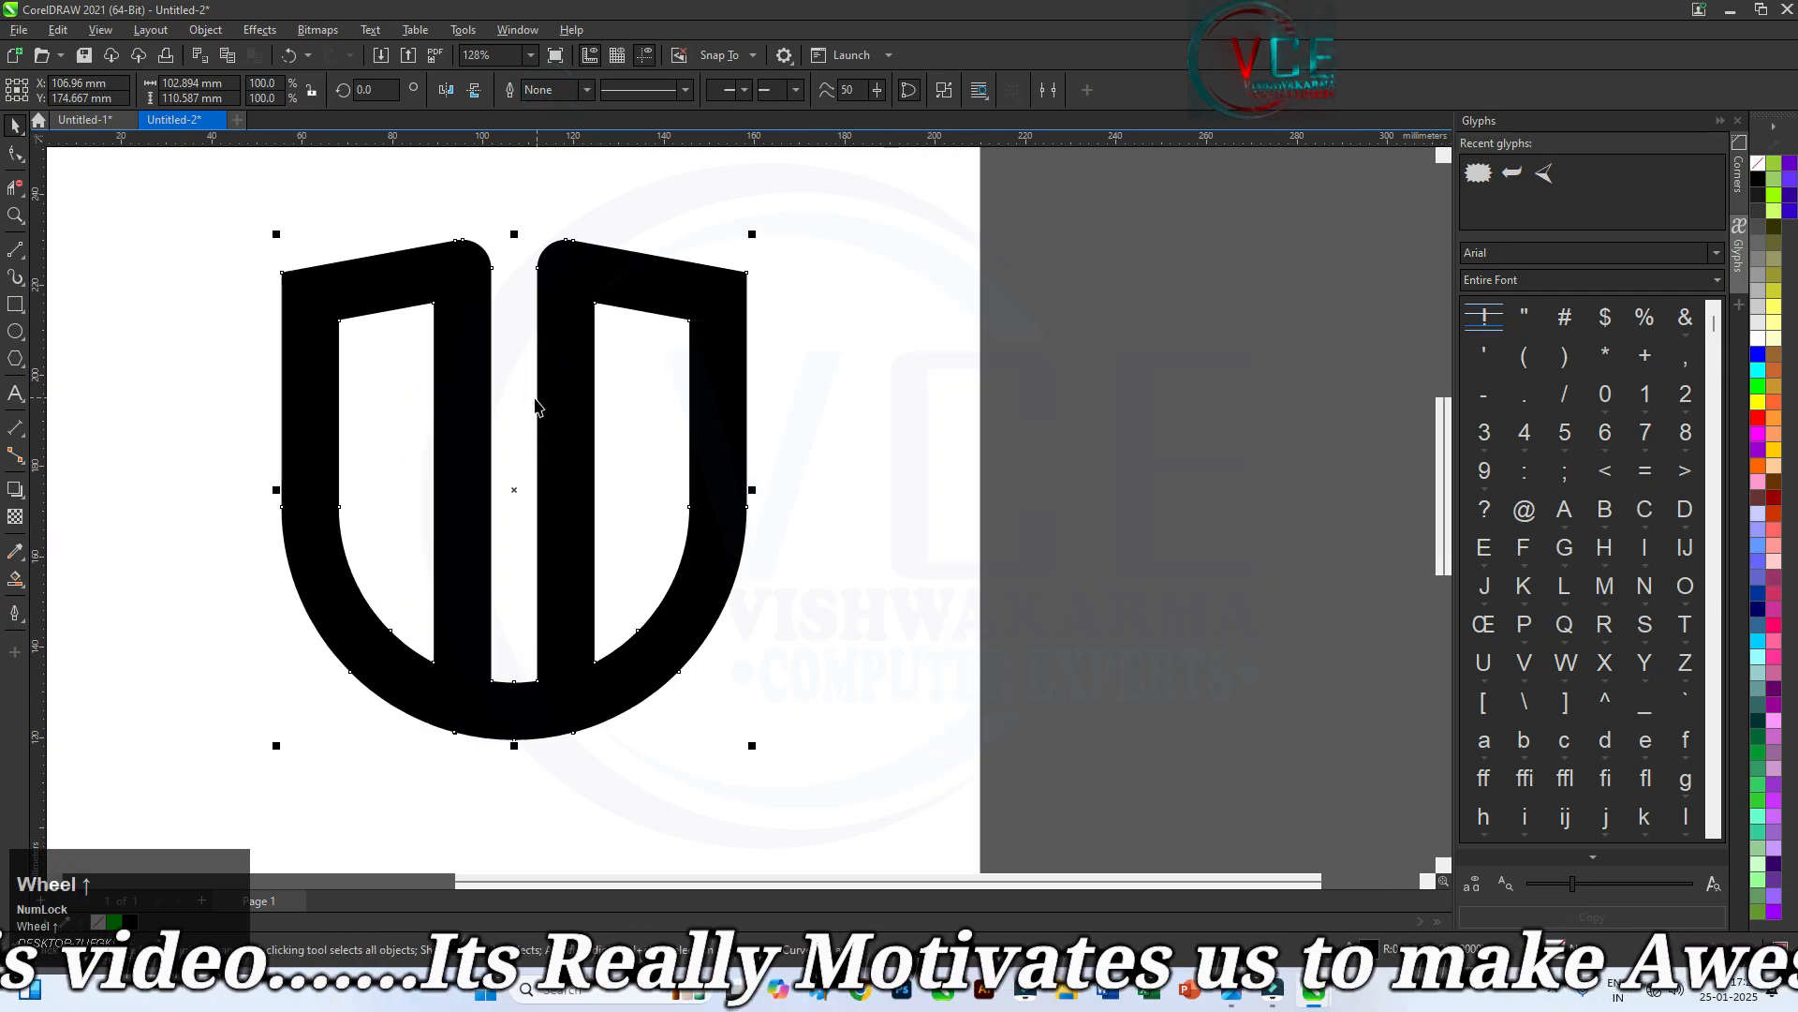
# Apply a vertical linear fountain fill running from the top of the welded shield to its base
pyautogui.click(23, 588)
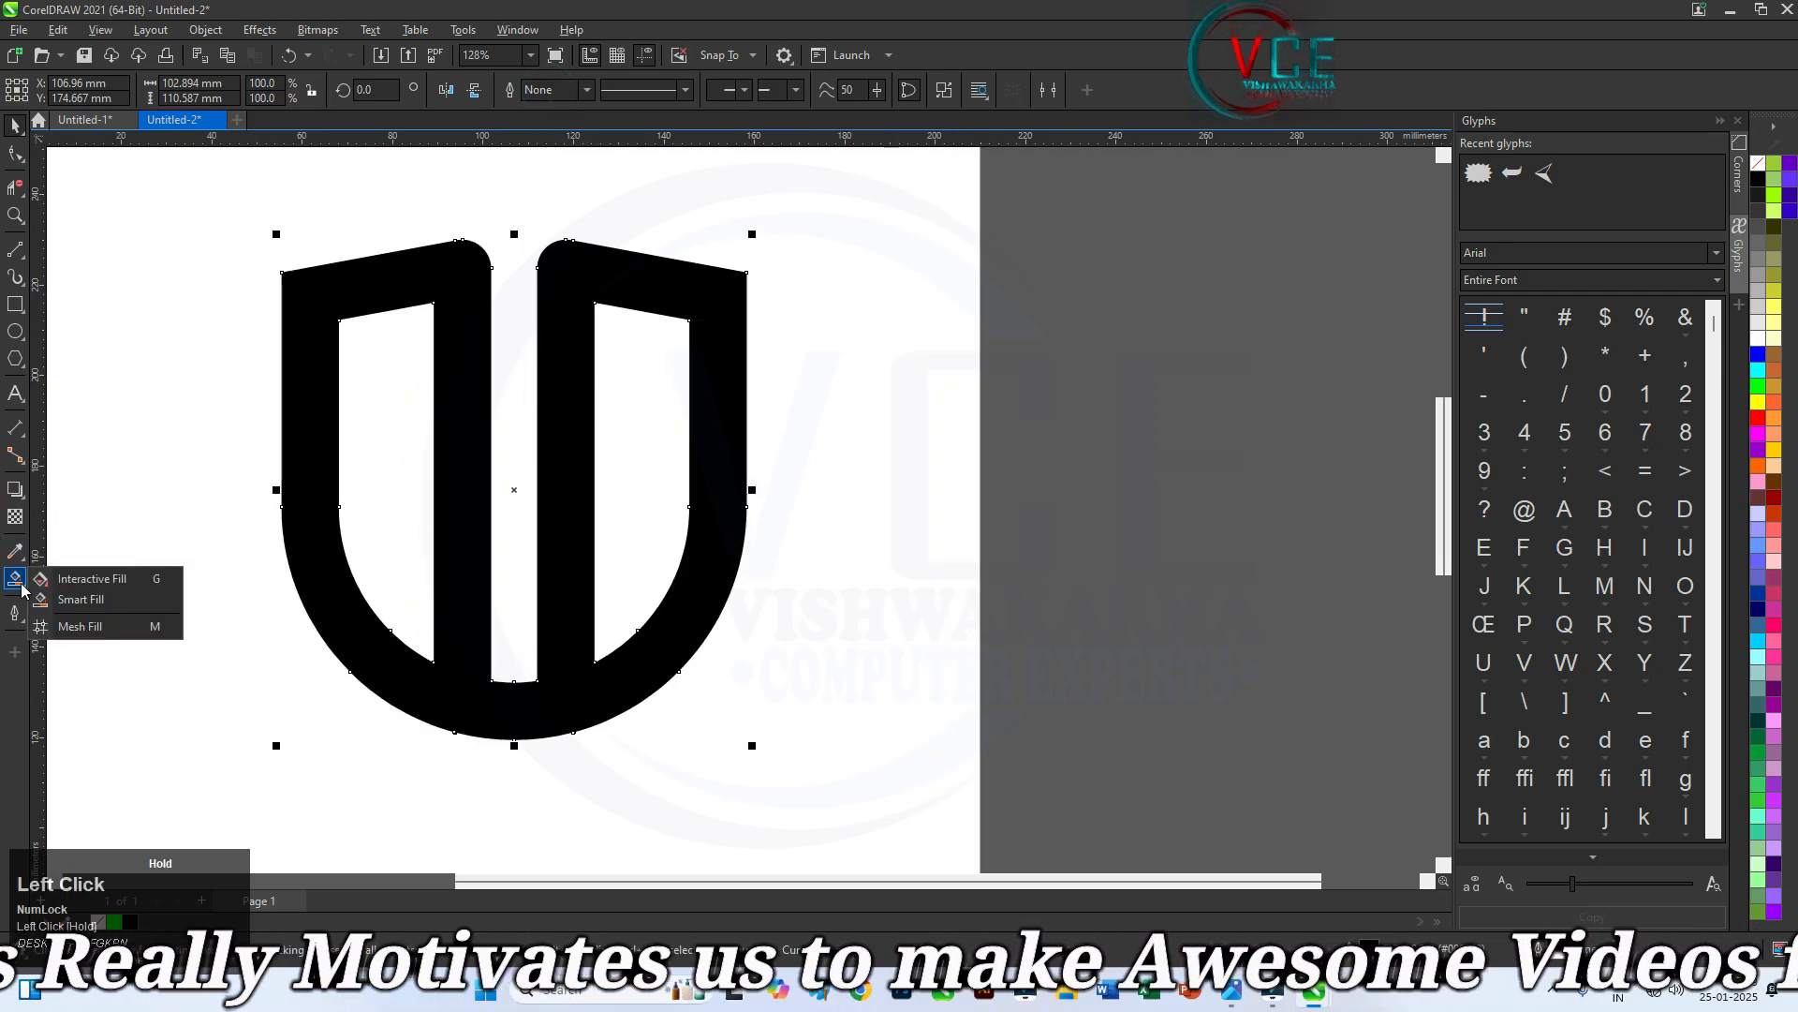
pyautogui.click(114, 581)
pyautogui.moveTo(513, 241); pyautogui.dragTo(507, 732)
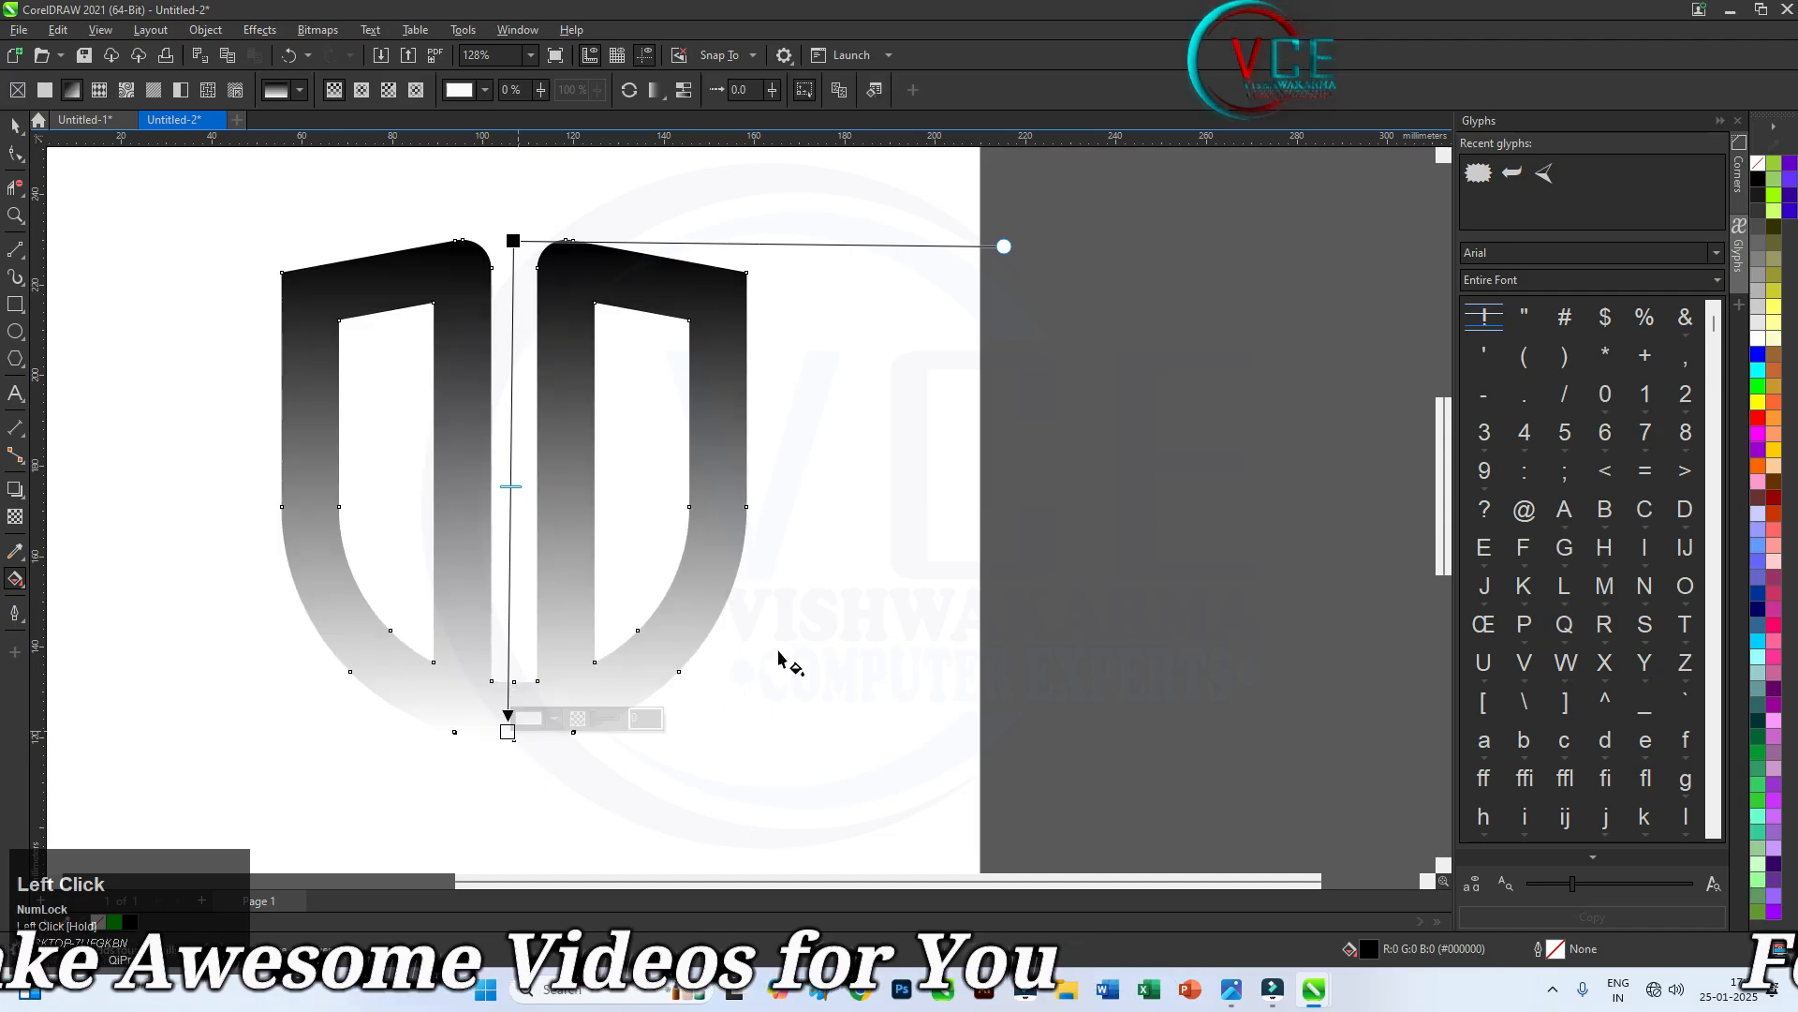
# Colour the shield's fountain fill with yellow at the top, red in the middle and blue at the base
pyautogui.moveTo(1758, 423); pyautogui.dragTo(749, 439)
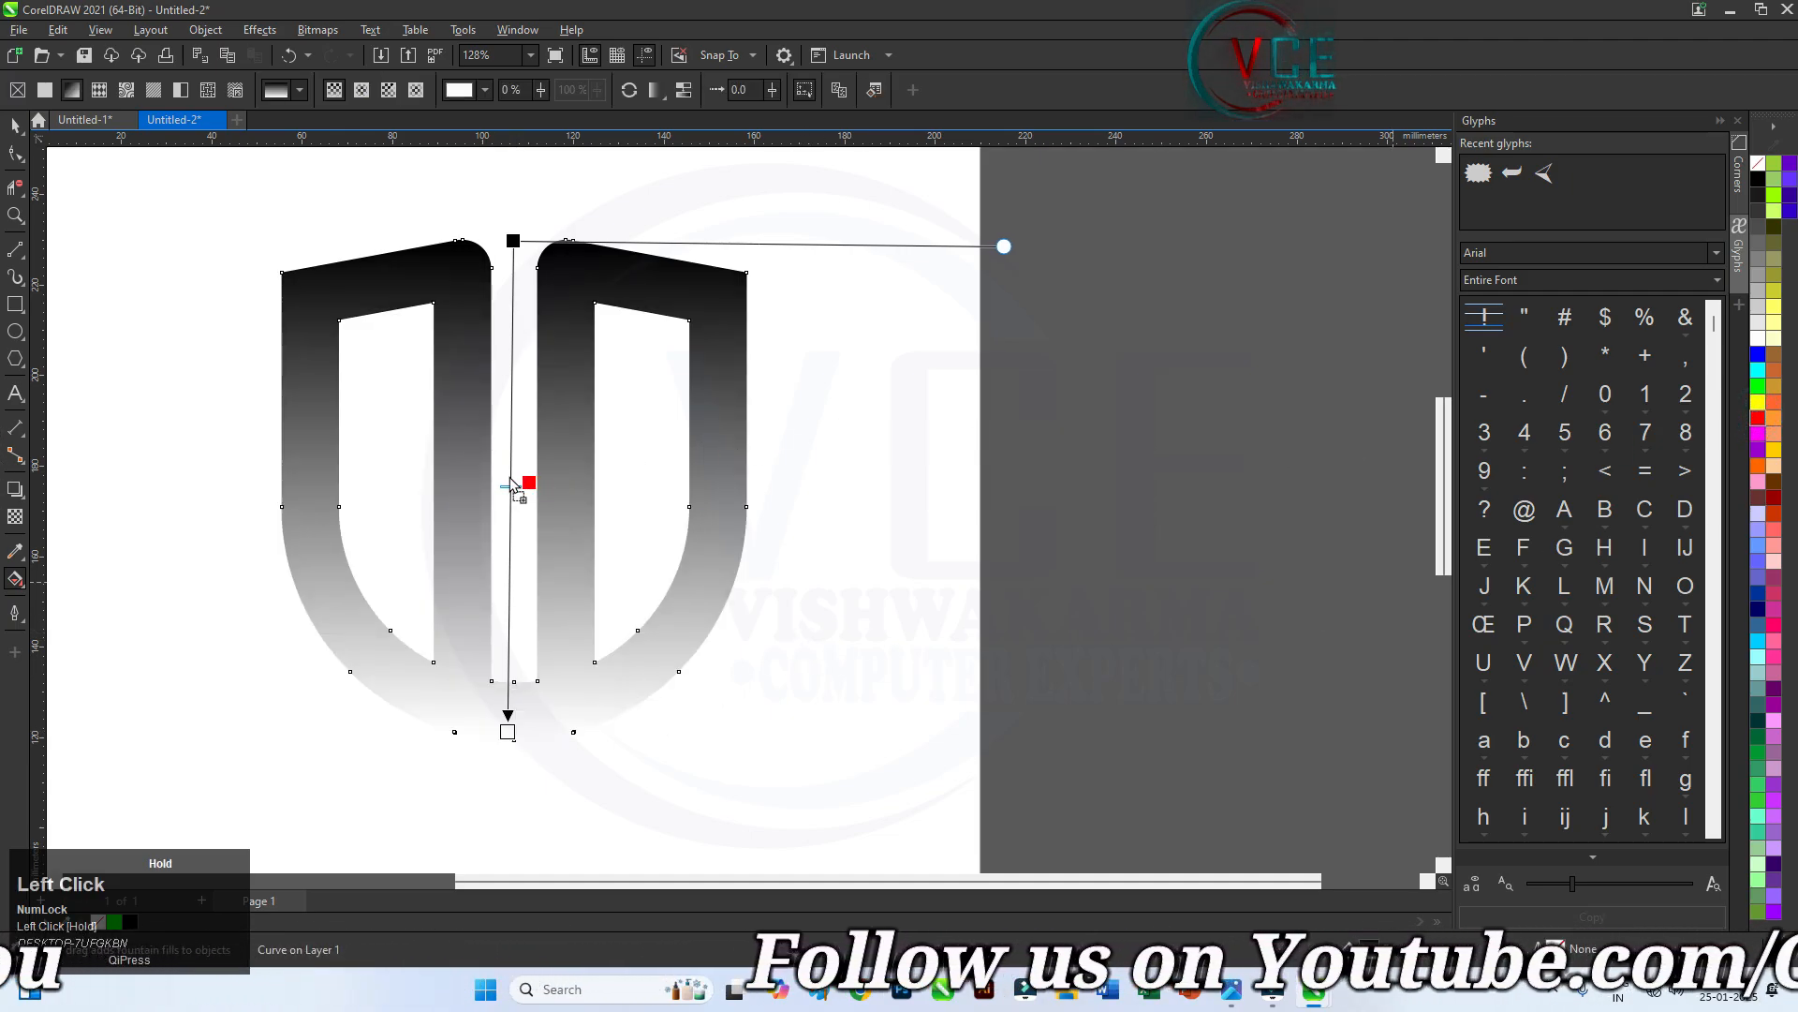
pyautogui.moveTo(511, 477); pyautogui.dragTo(511, 478)
pyautogui.moveTo(1758, 354); pyautogui.dragTo(507, 768)
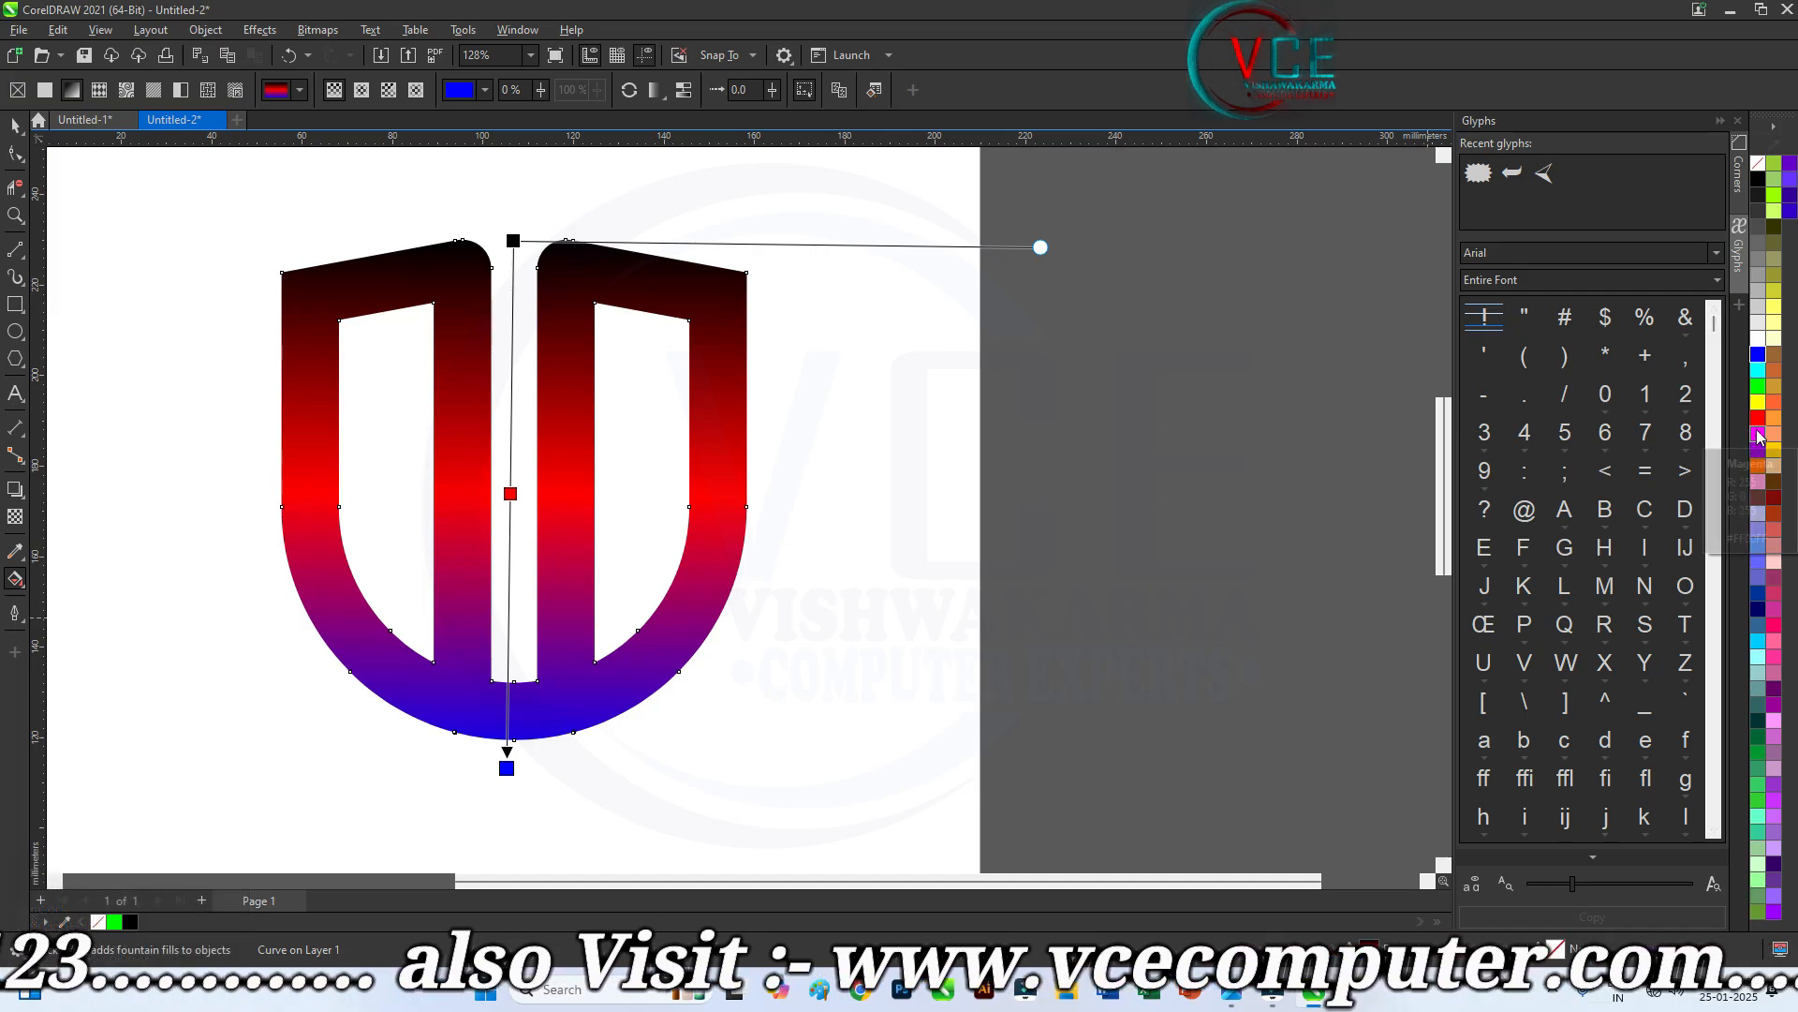
pyautogui.moveTo(1758, 432); pyautogui.dragTo(513, 240)
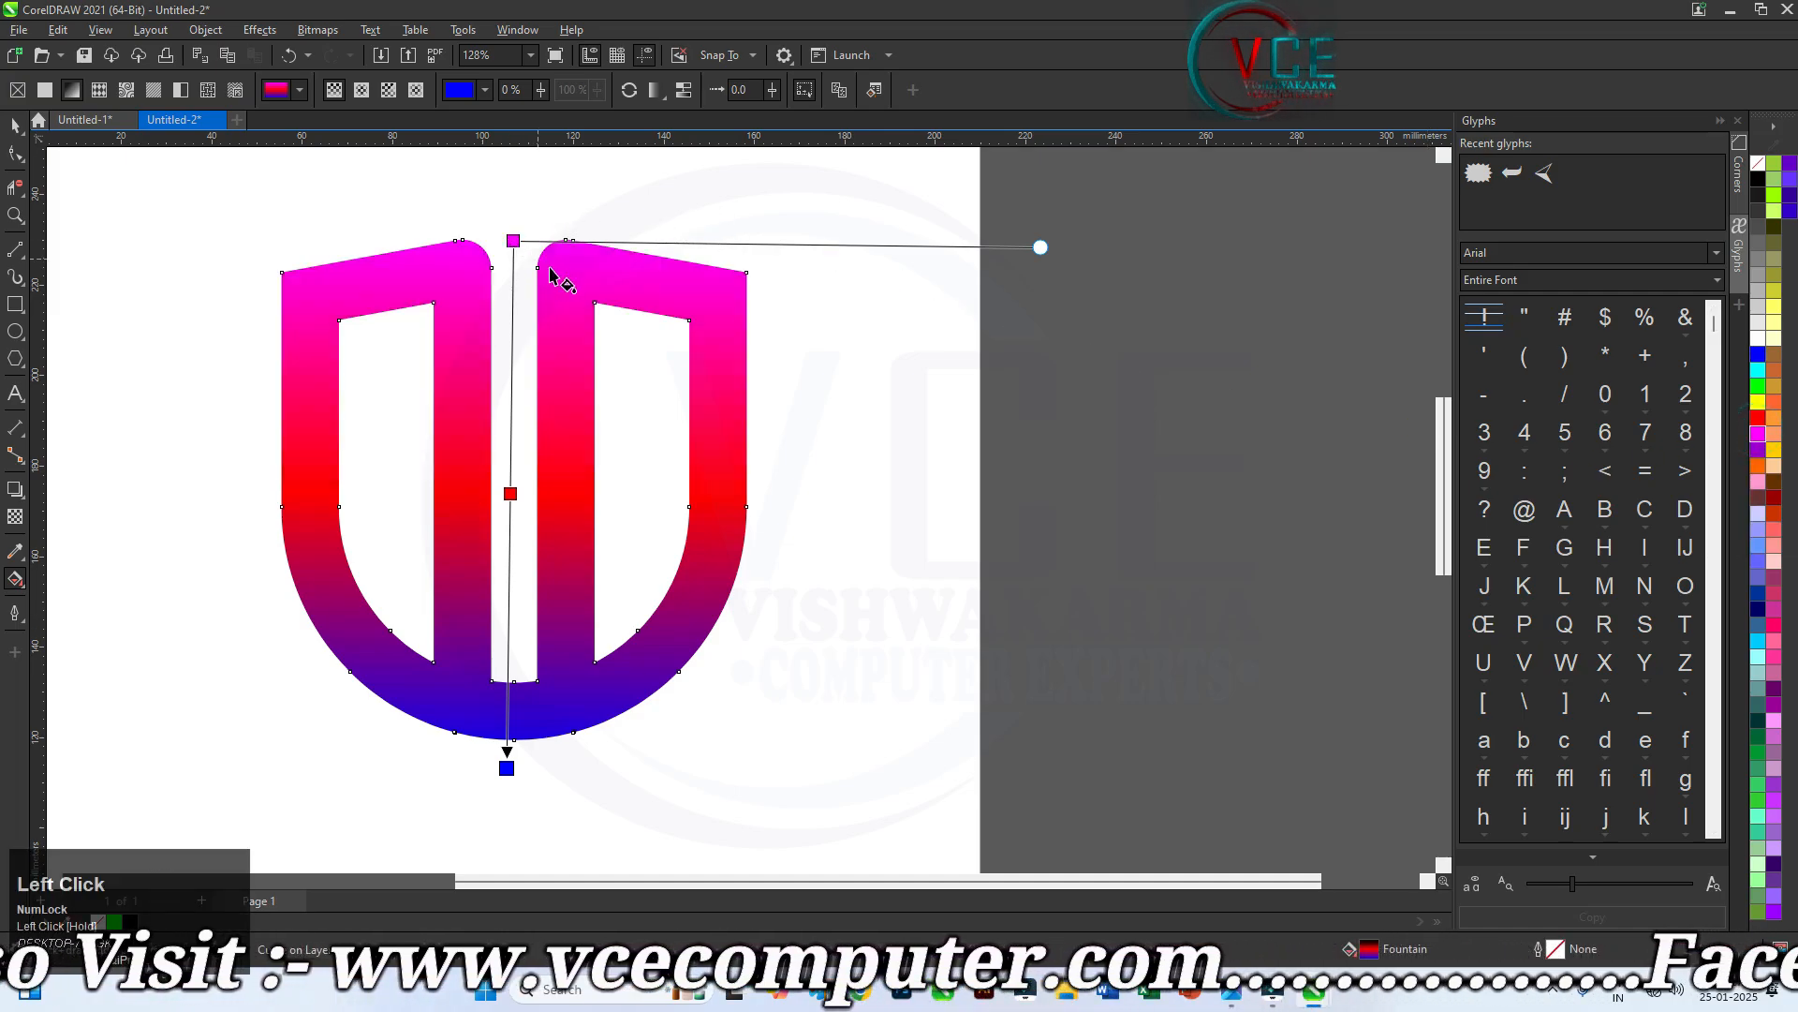
pyautogui.moveTo(1758, 401); pyautogui.dragTo(513, 241)
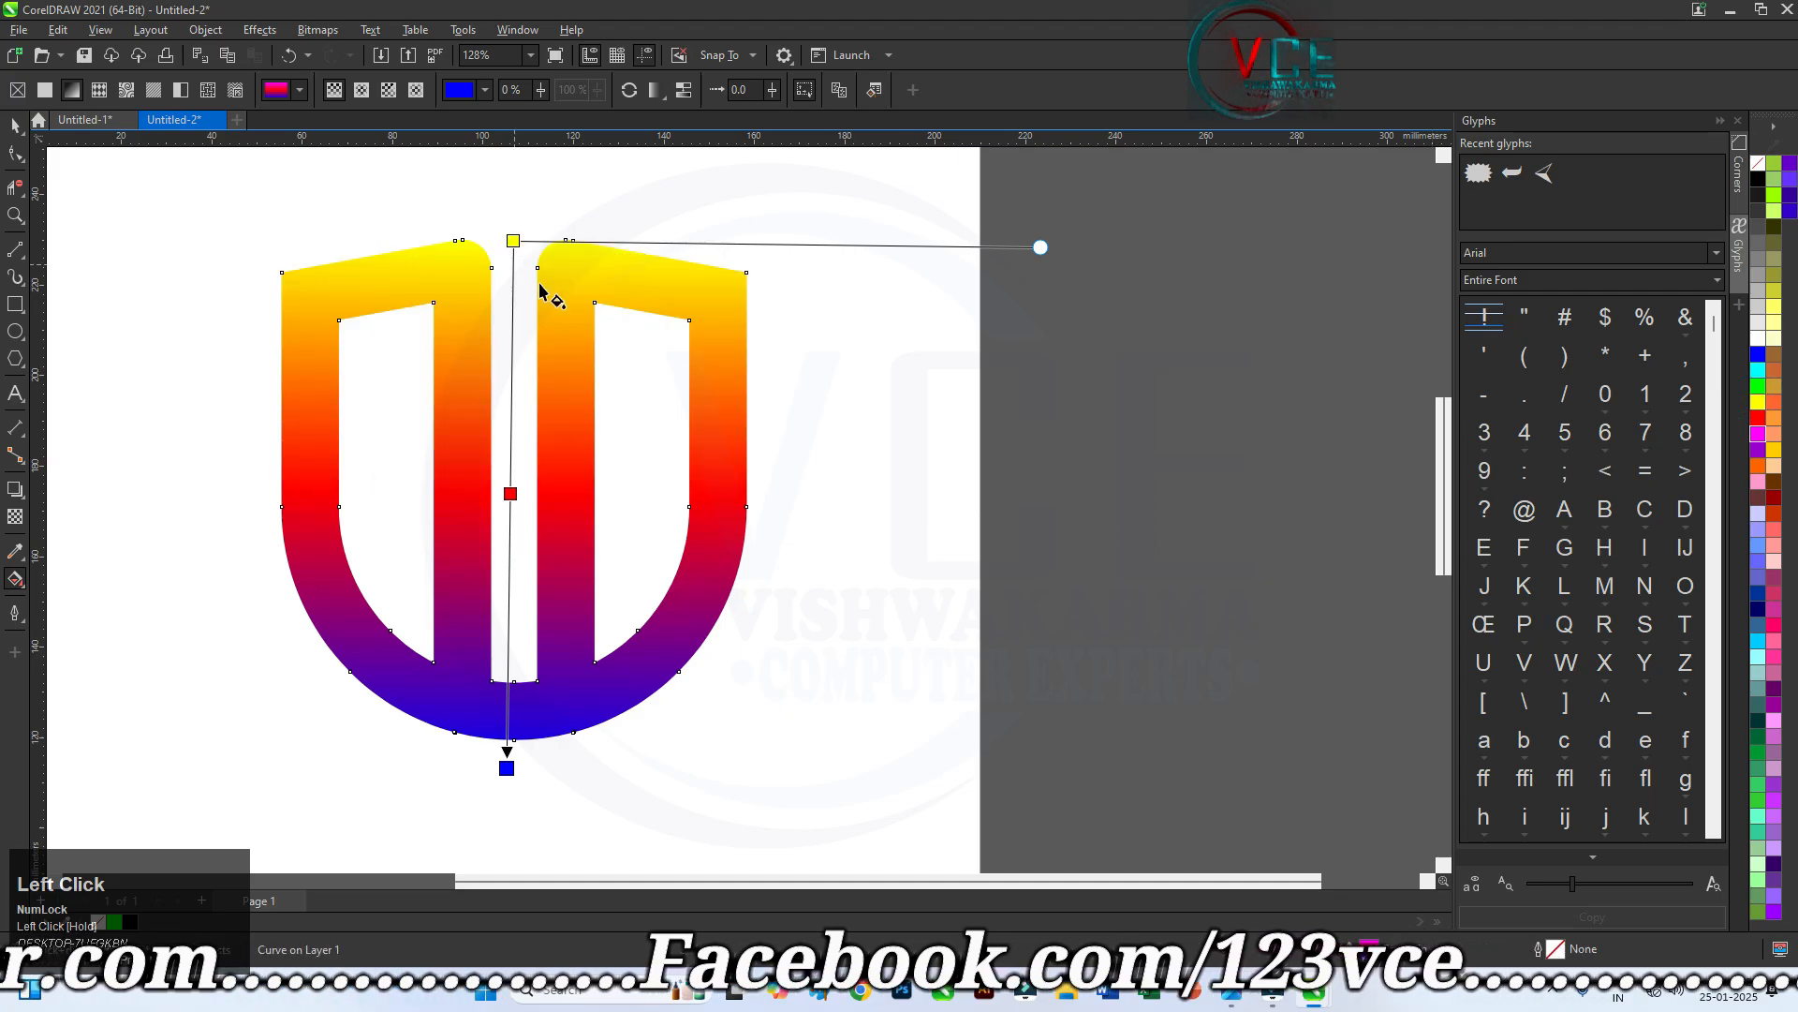
pyautogui.scroll(1, 429, 380)
pyautogui.scroll(-1, 552, 392)
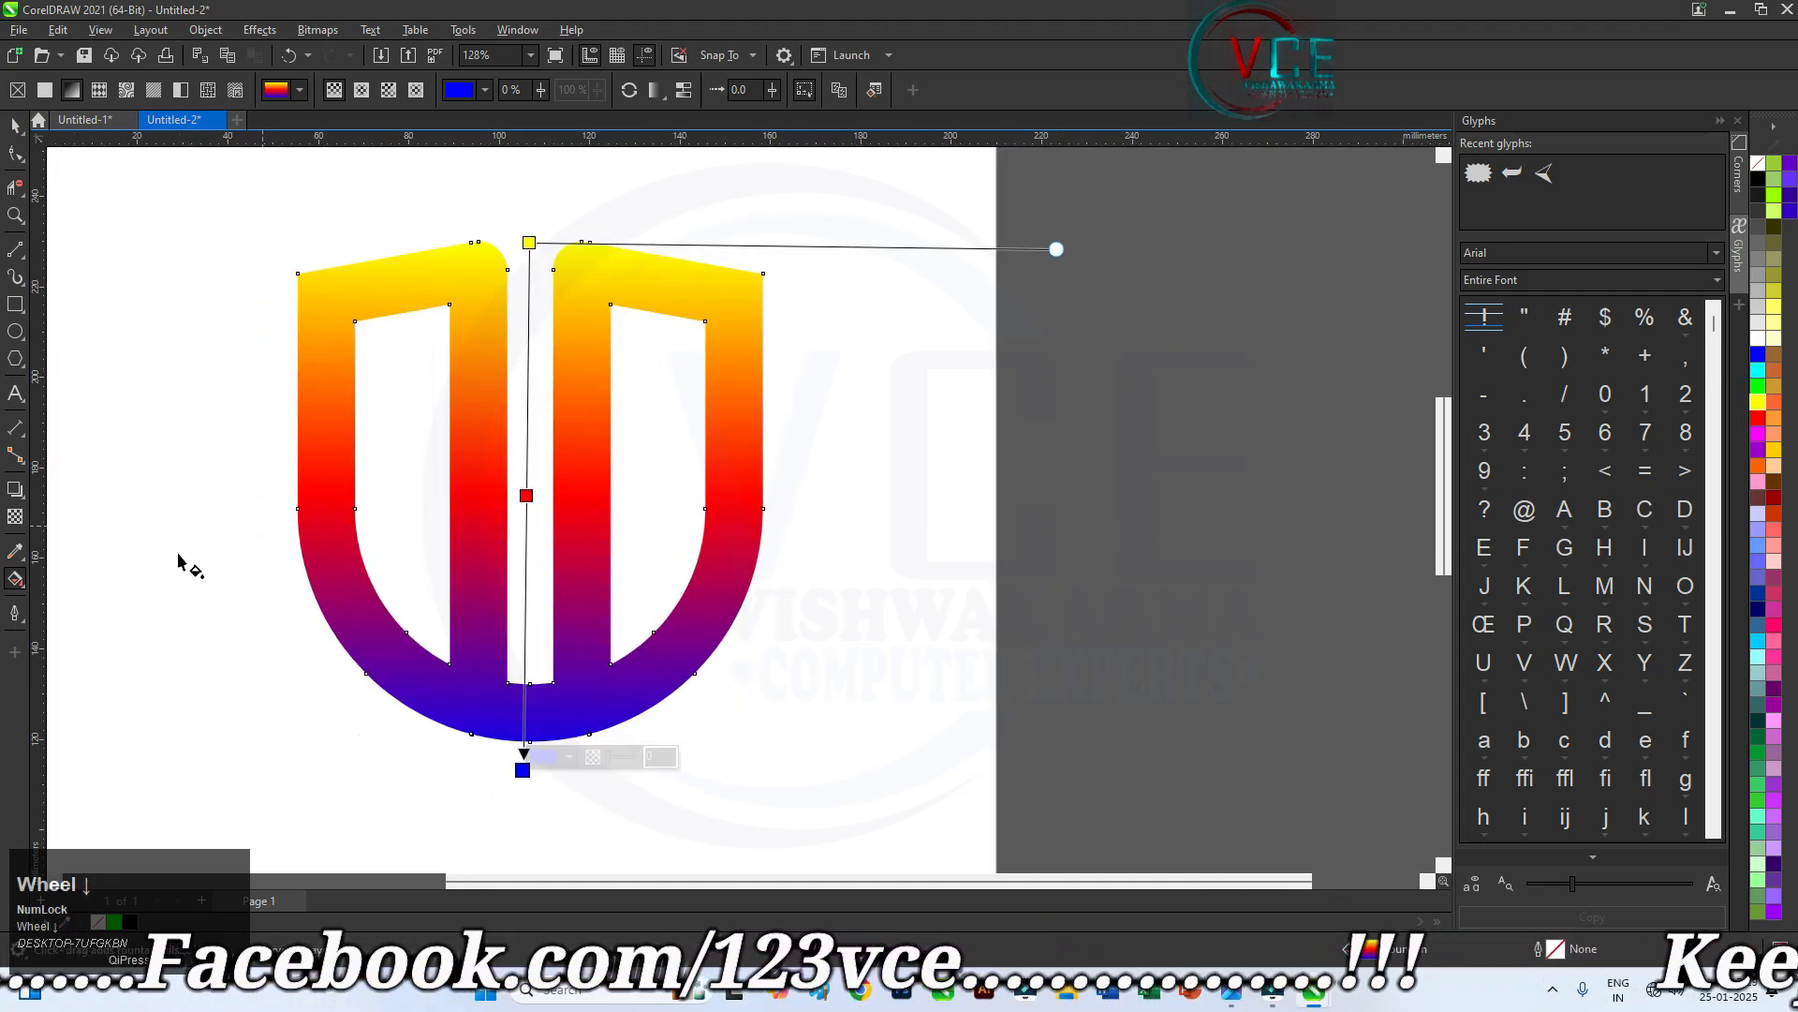
# Add the text "U" beside the shield in black and enlarge it to about 182 pt
pyautogui.click(15, 393)
pyautogui.click(873, 523)
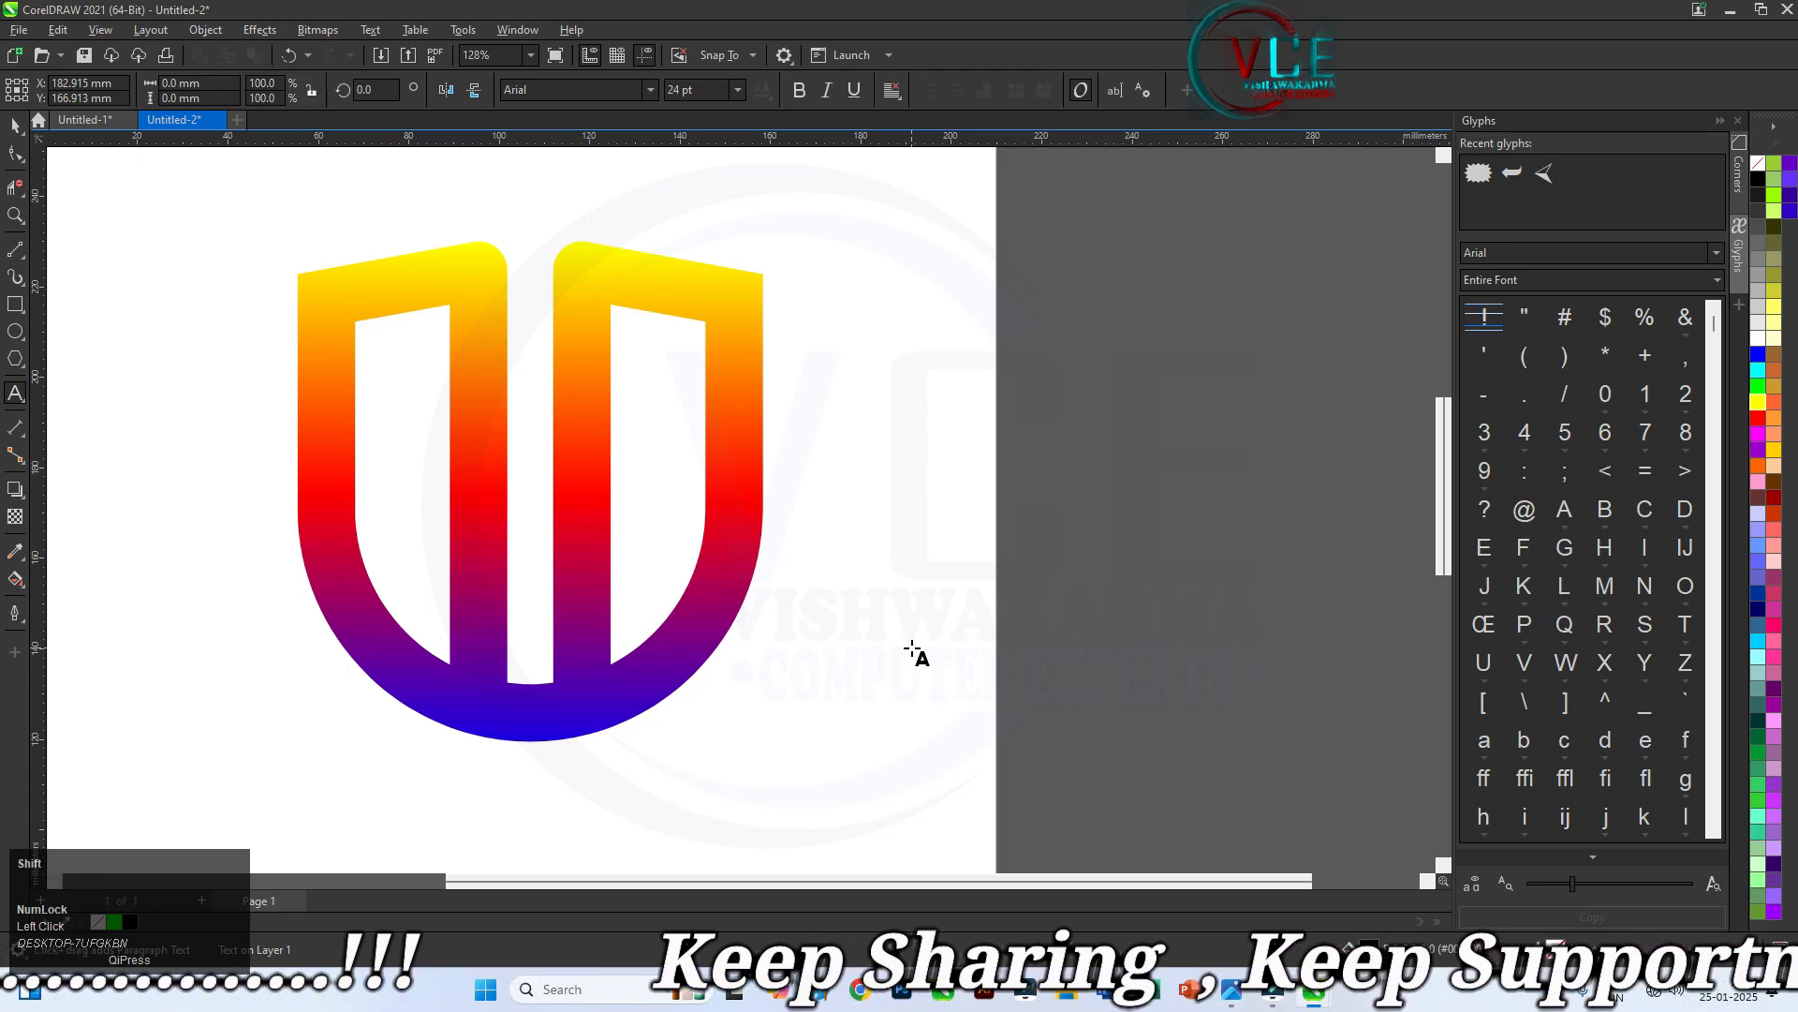
pyautogui.write('U')
pyautogui.click(15, 125)
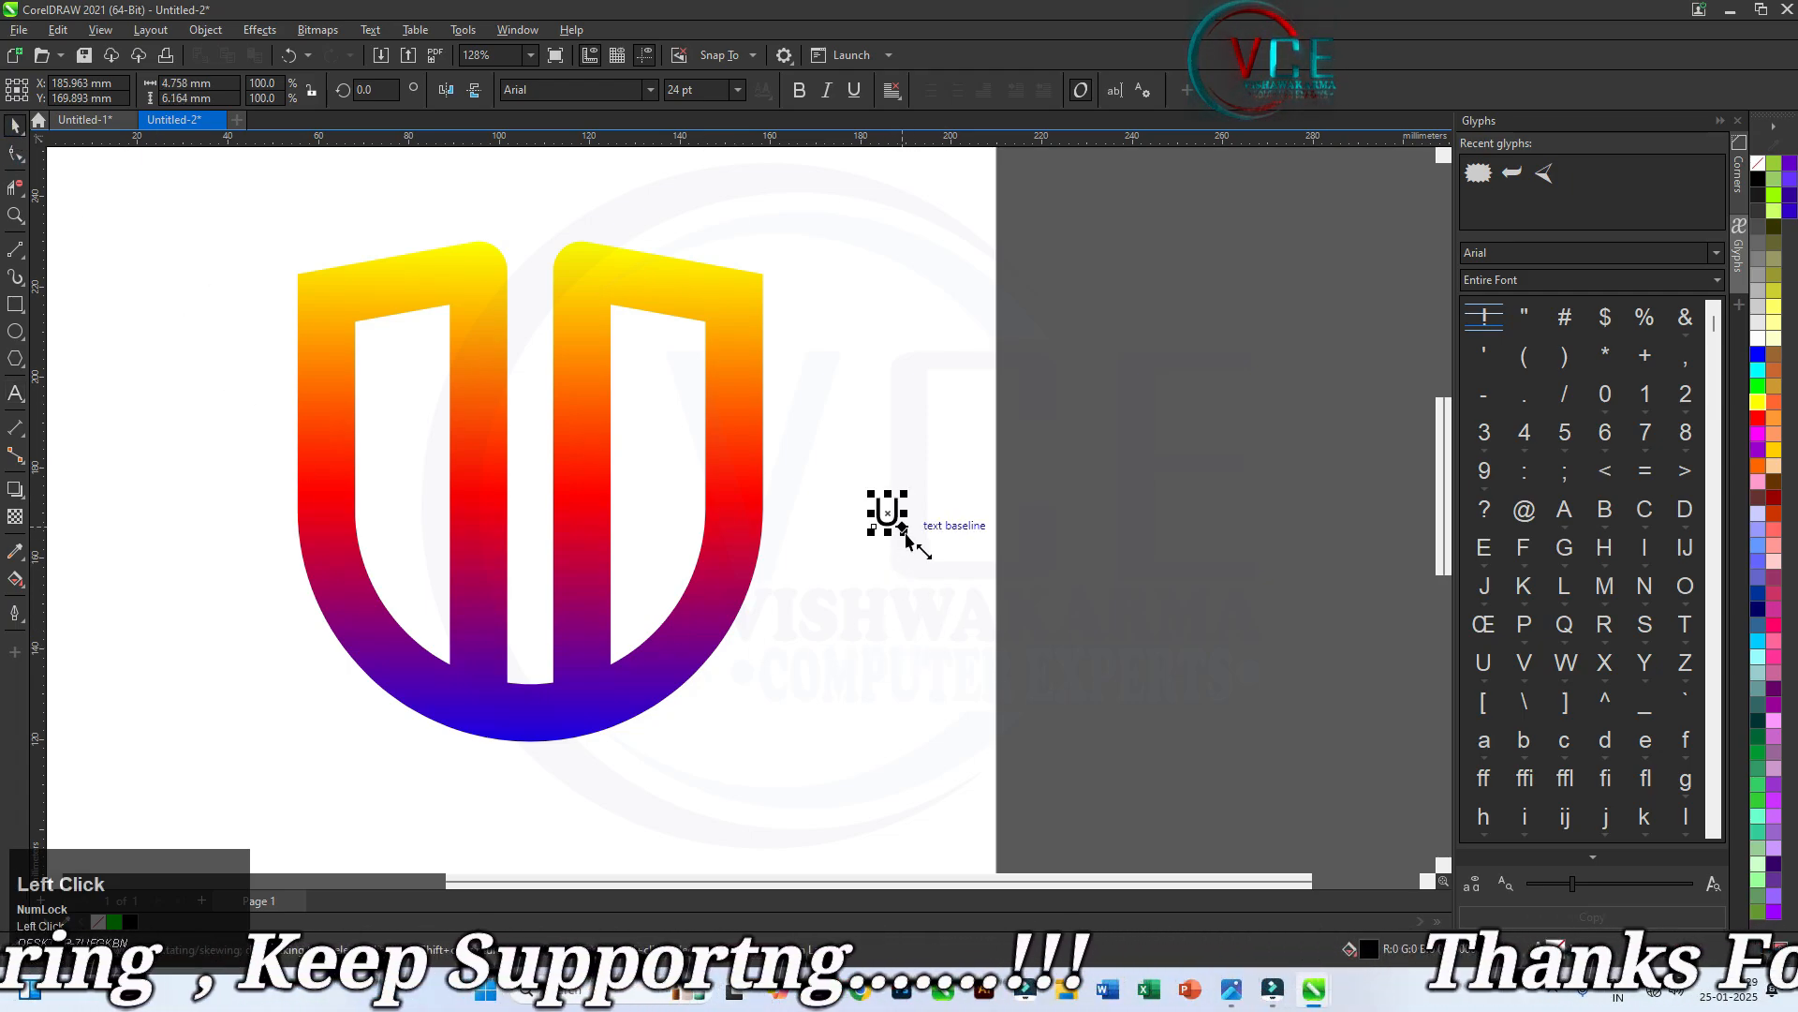
pyautogui.moveTo(907, 533); pyautogui.dragTo(1045, 715)
pyautogui.moveTo(1026, 652); pyautogui.dragTo(948, 546)
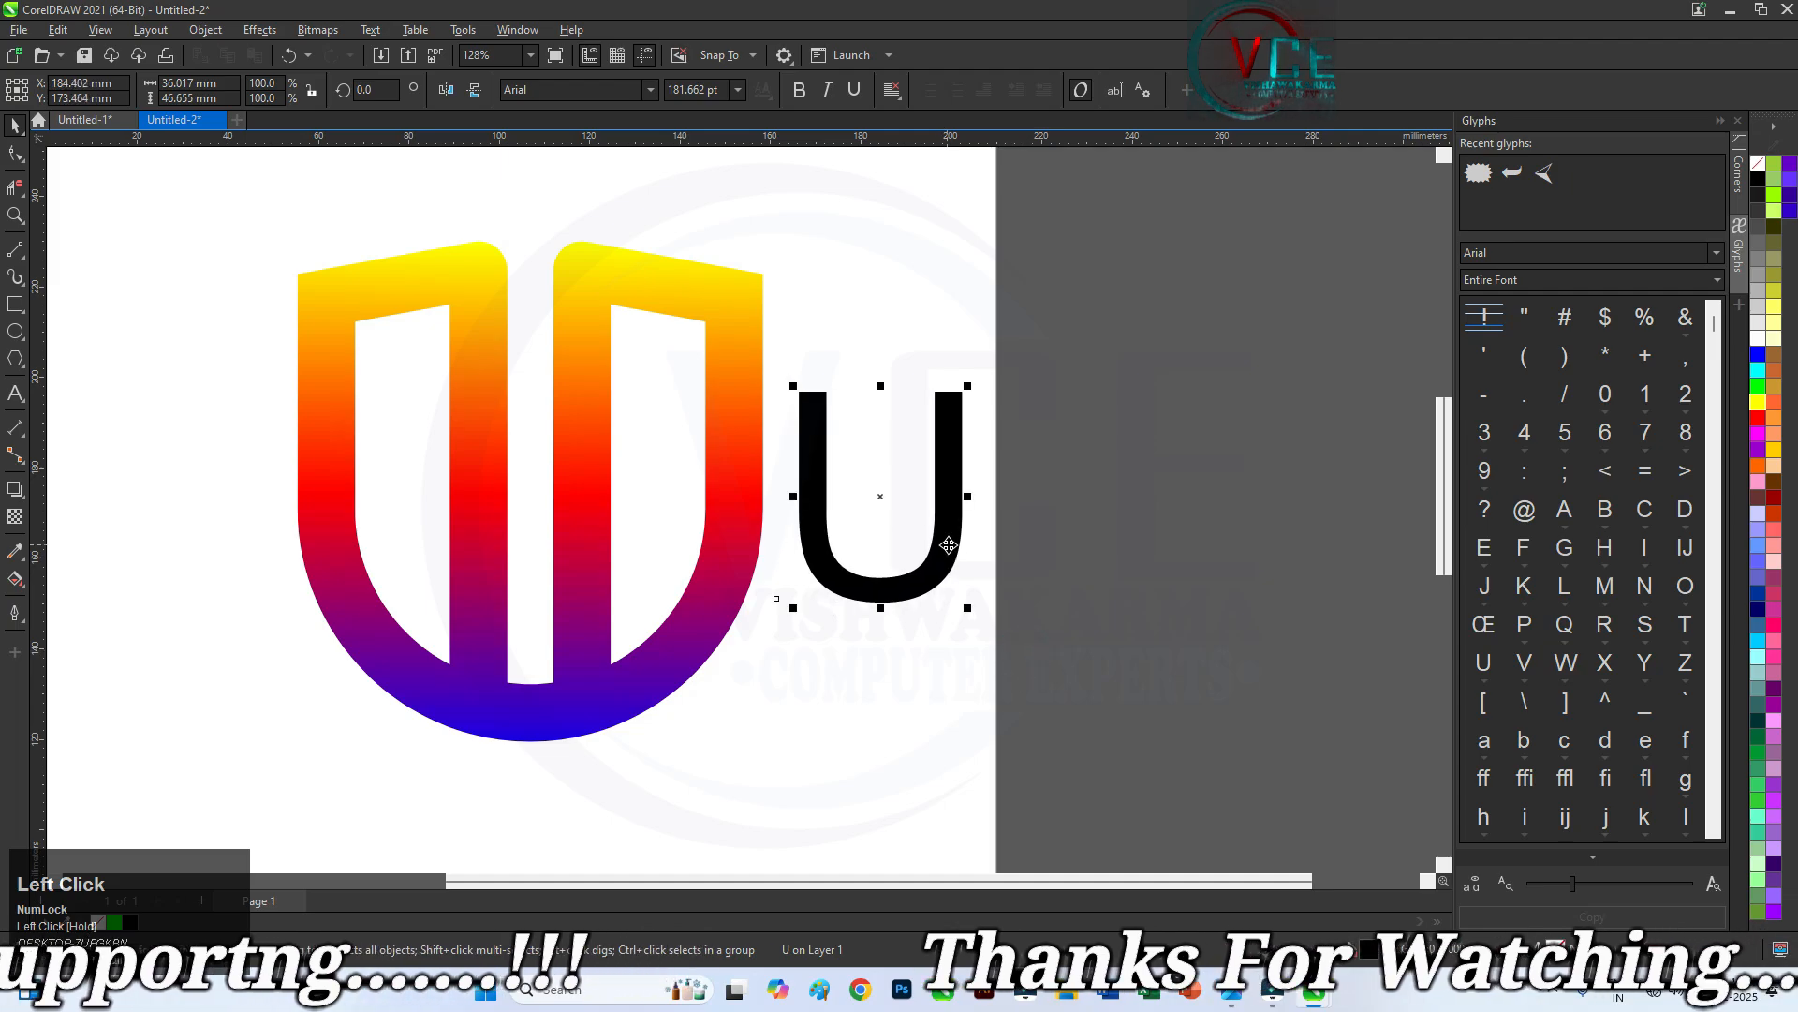
# Change the font of the letter U to BellCent BdList BT
pyautogui.click(653, 94)
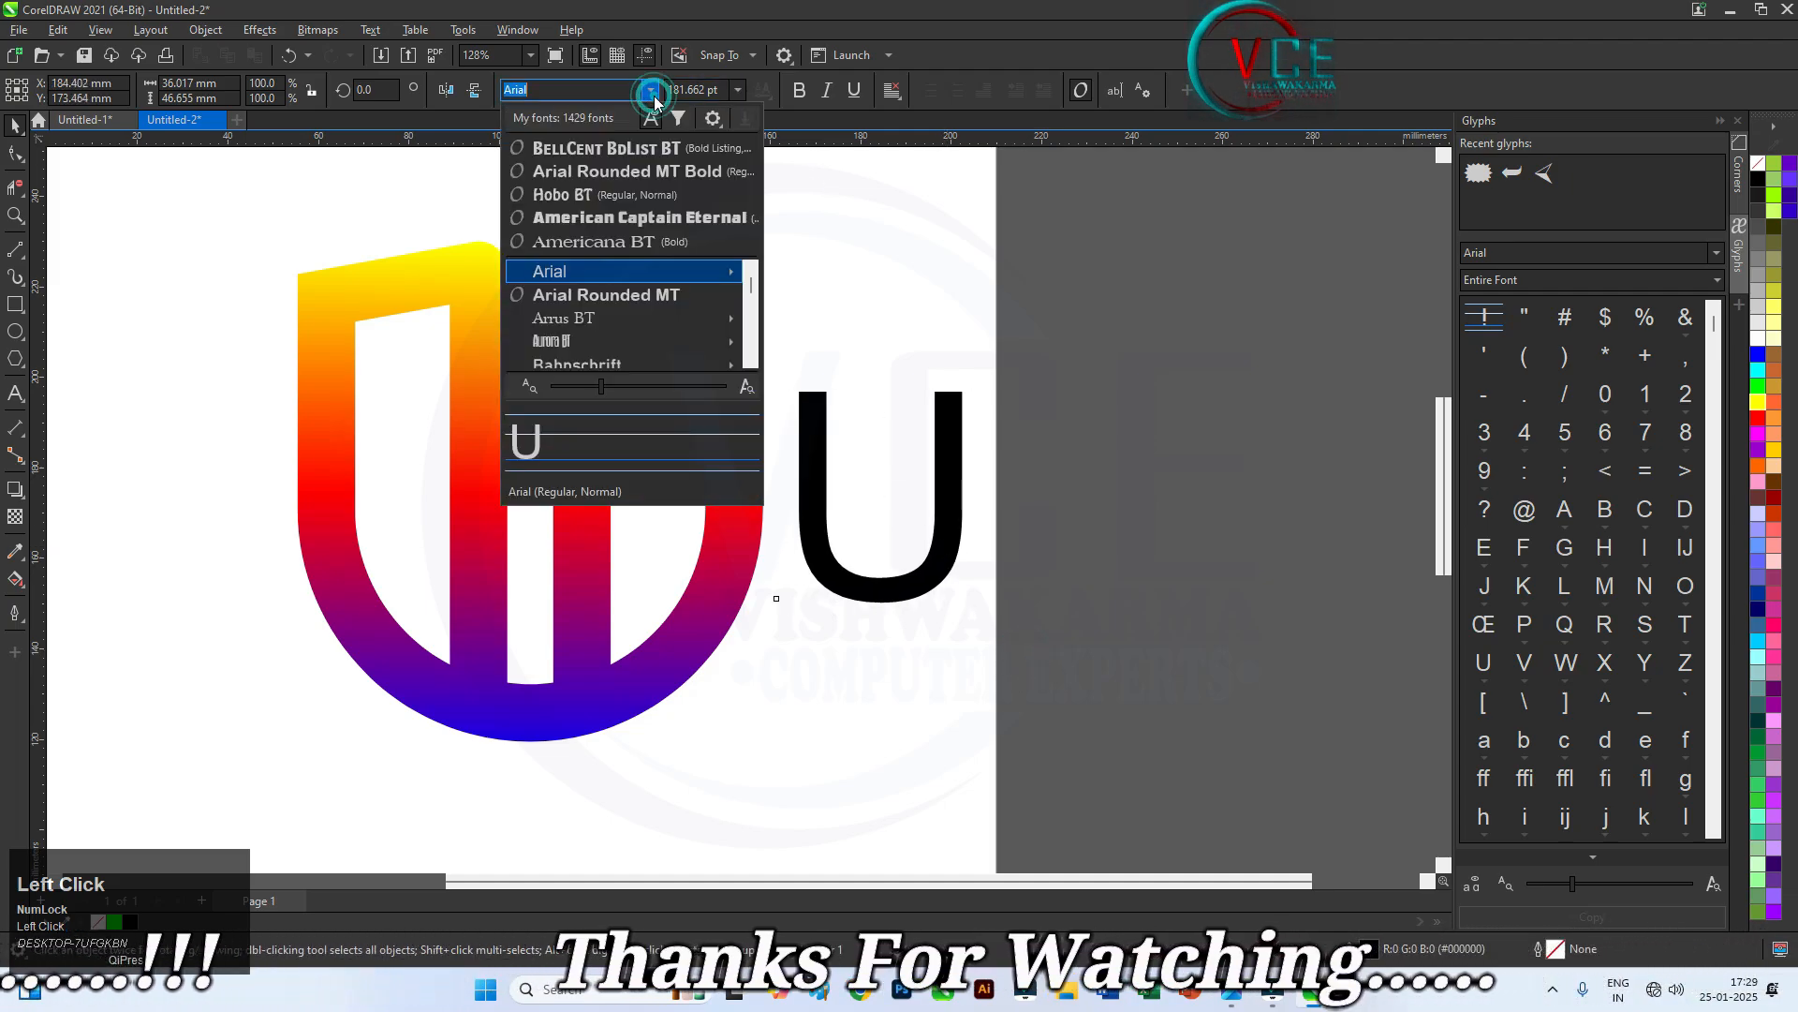
pyautogui.click(607, 147)
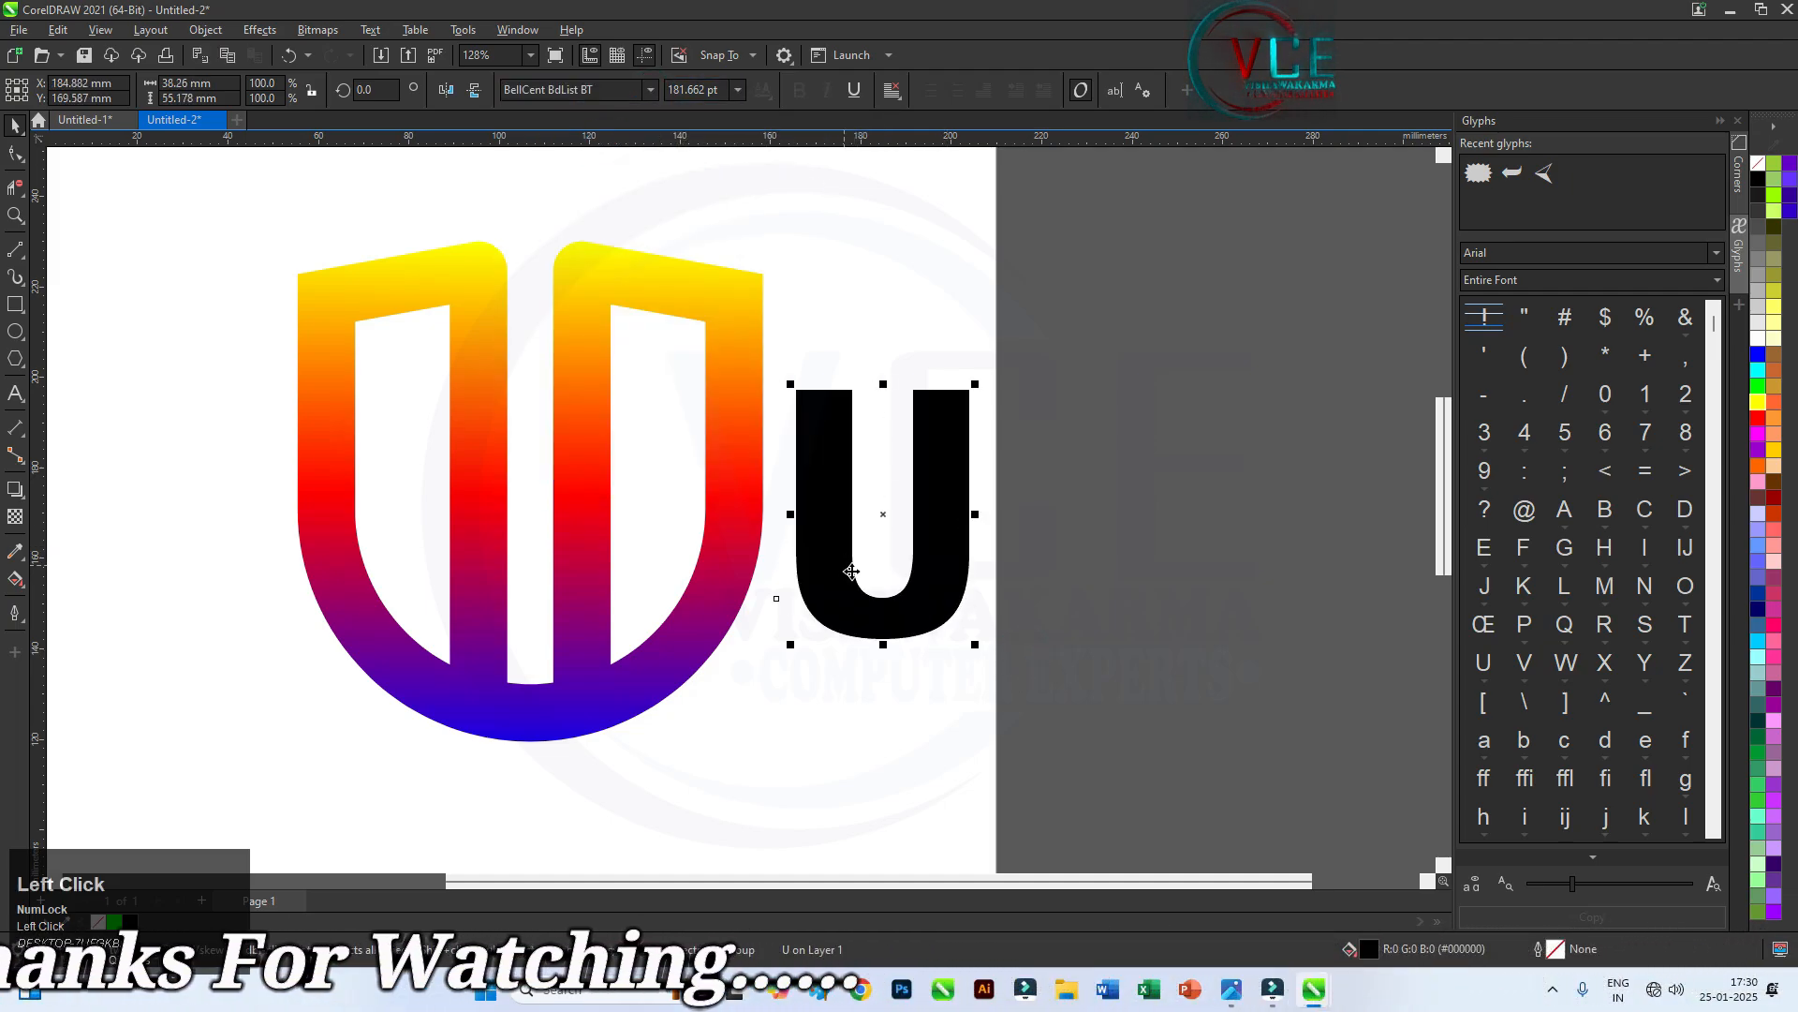
pyautogui.scroll(1, 949, 525)
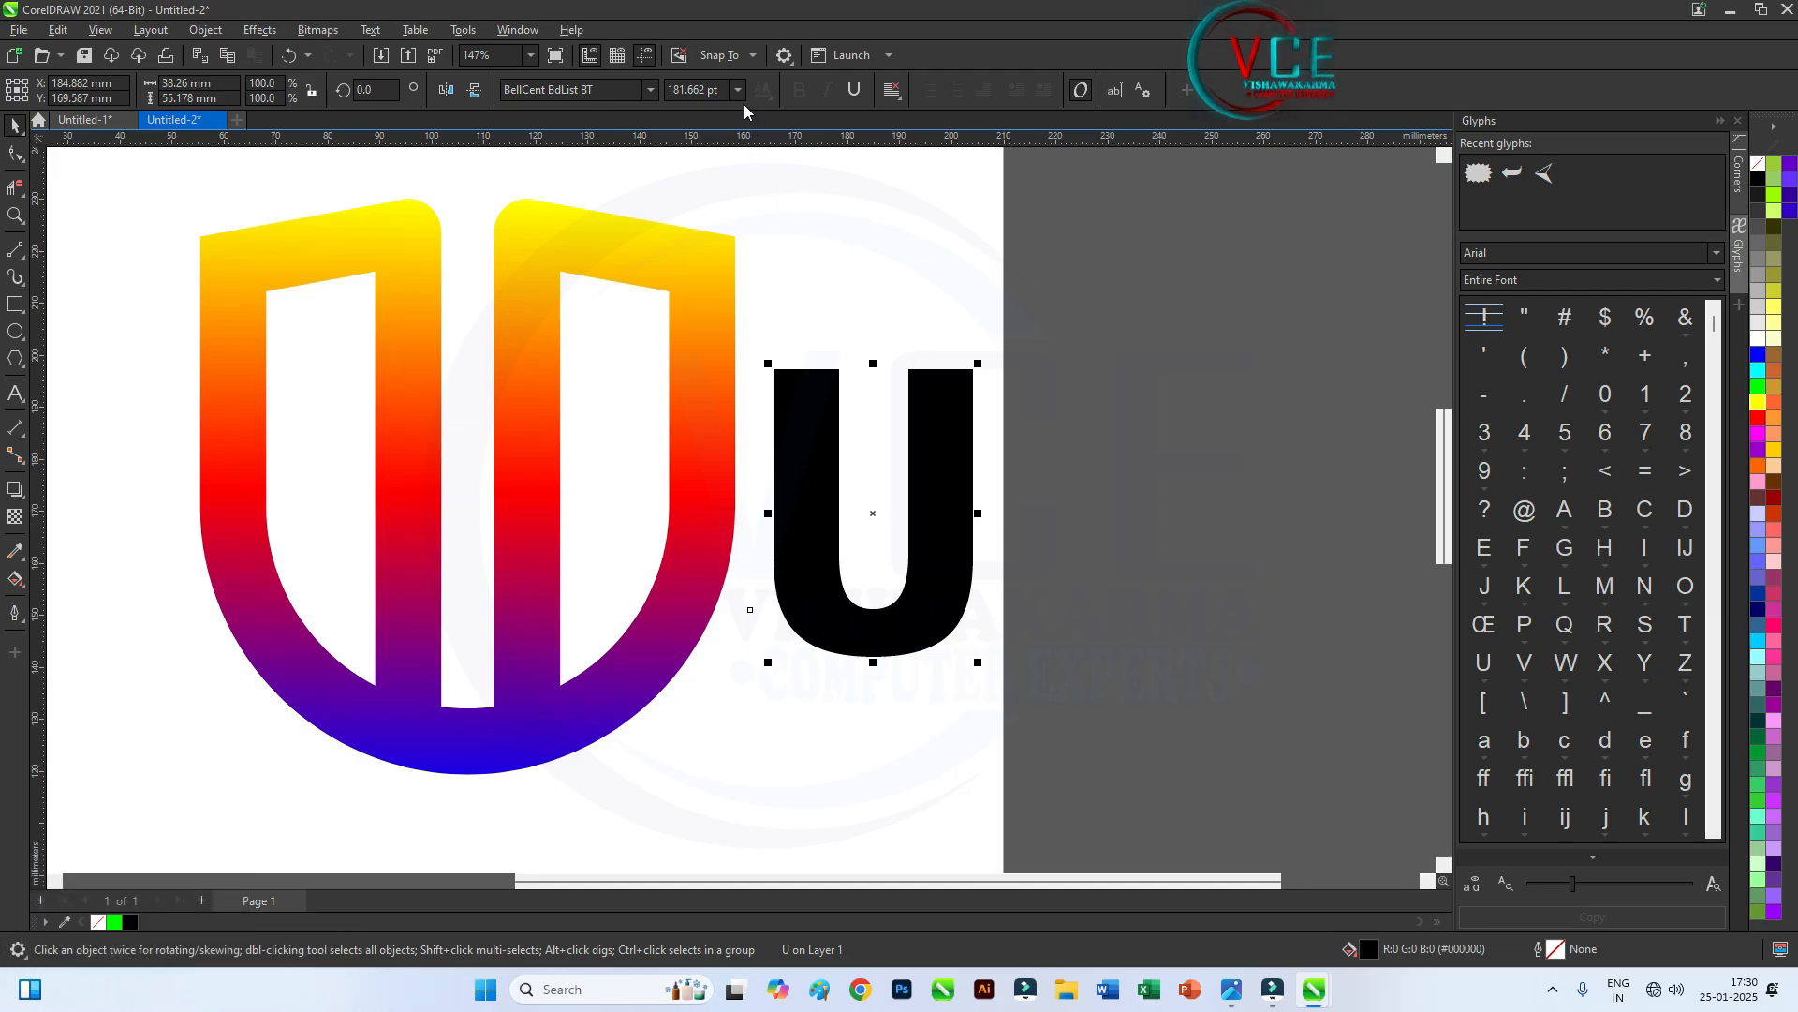
# Widen the letter U to about 43 mm and rotate it 90 degrees so its curved end faces right
pyautogui.click(955, 376)
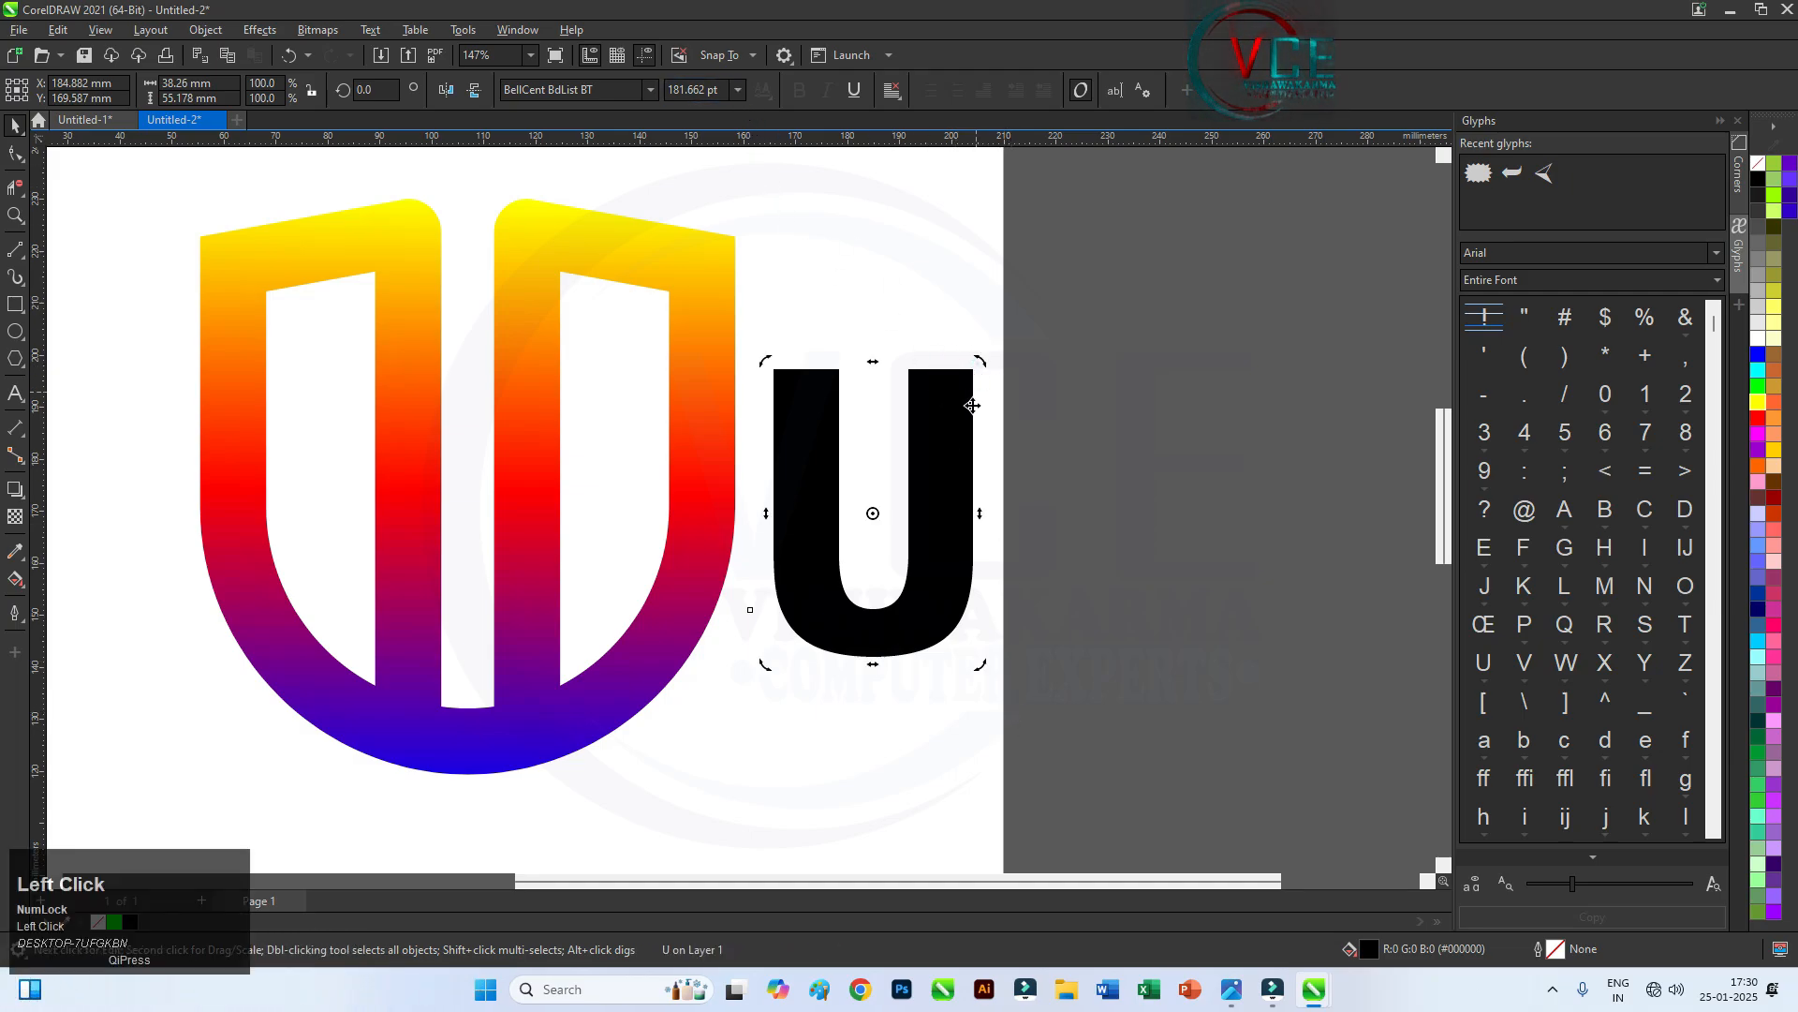
pyautogui.click(963, 459)
pyautogui.moveTo(980, 514); pyautogui.dragTo(1006, 519)
pyautogui.click(967, 474)
pyautogui.moveTo(1009, 360); pyautogui.dragTo(733, 401)
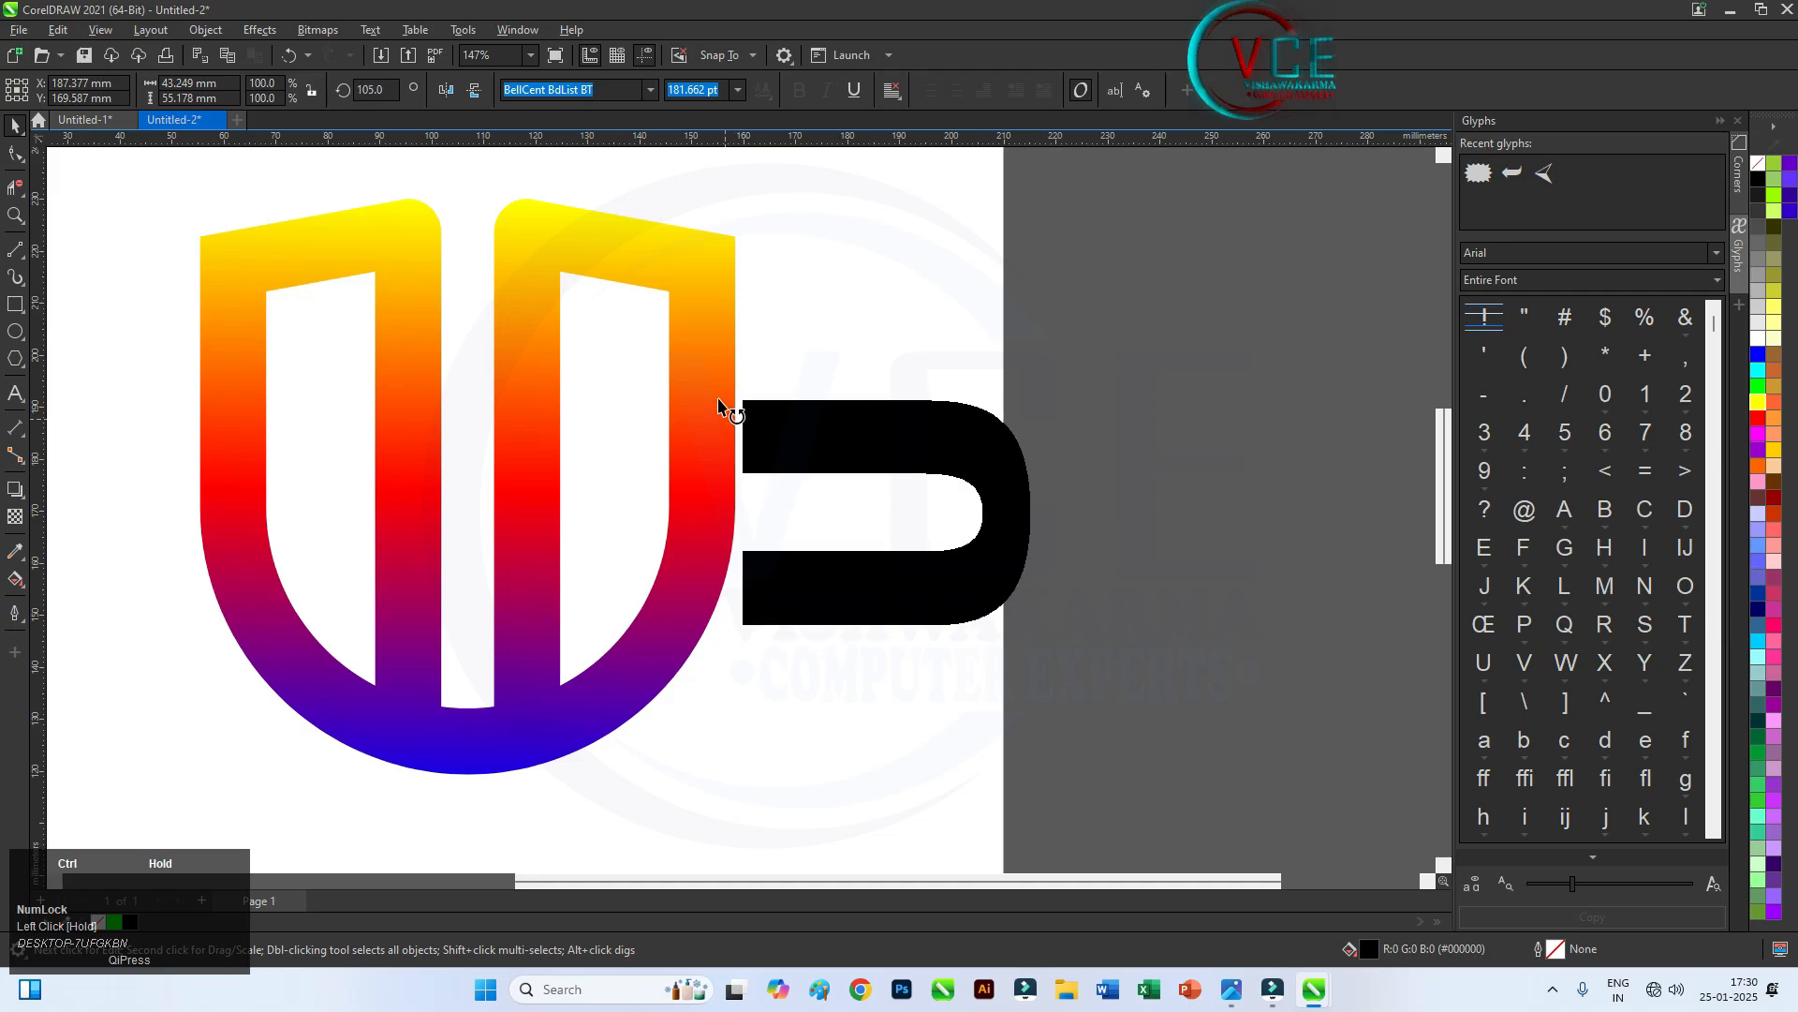
pyautogui.moveTo(984, 448); pyautogui.dragTo(872, 450)
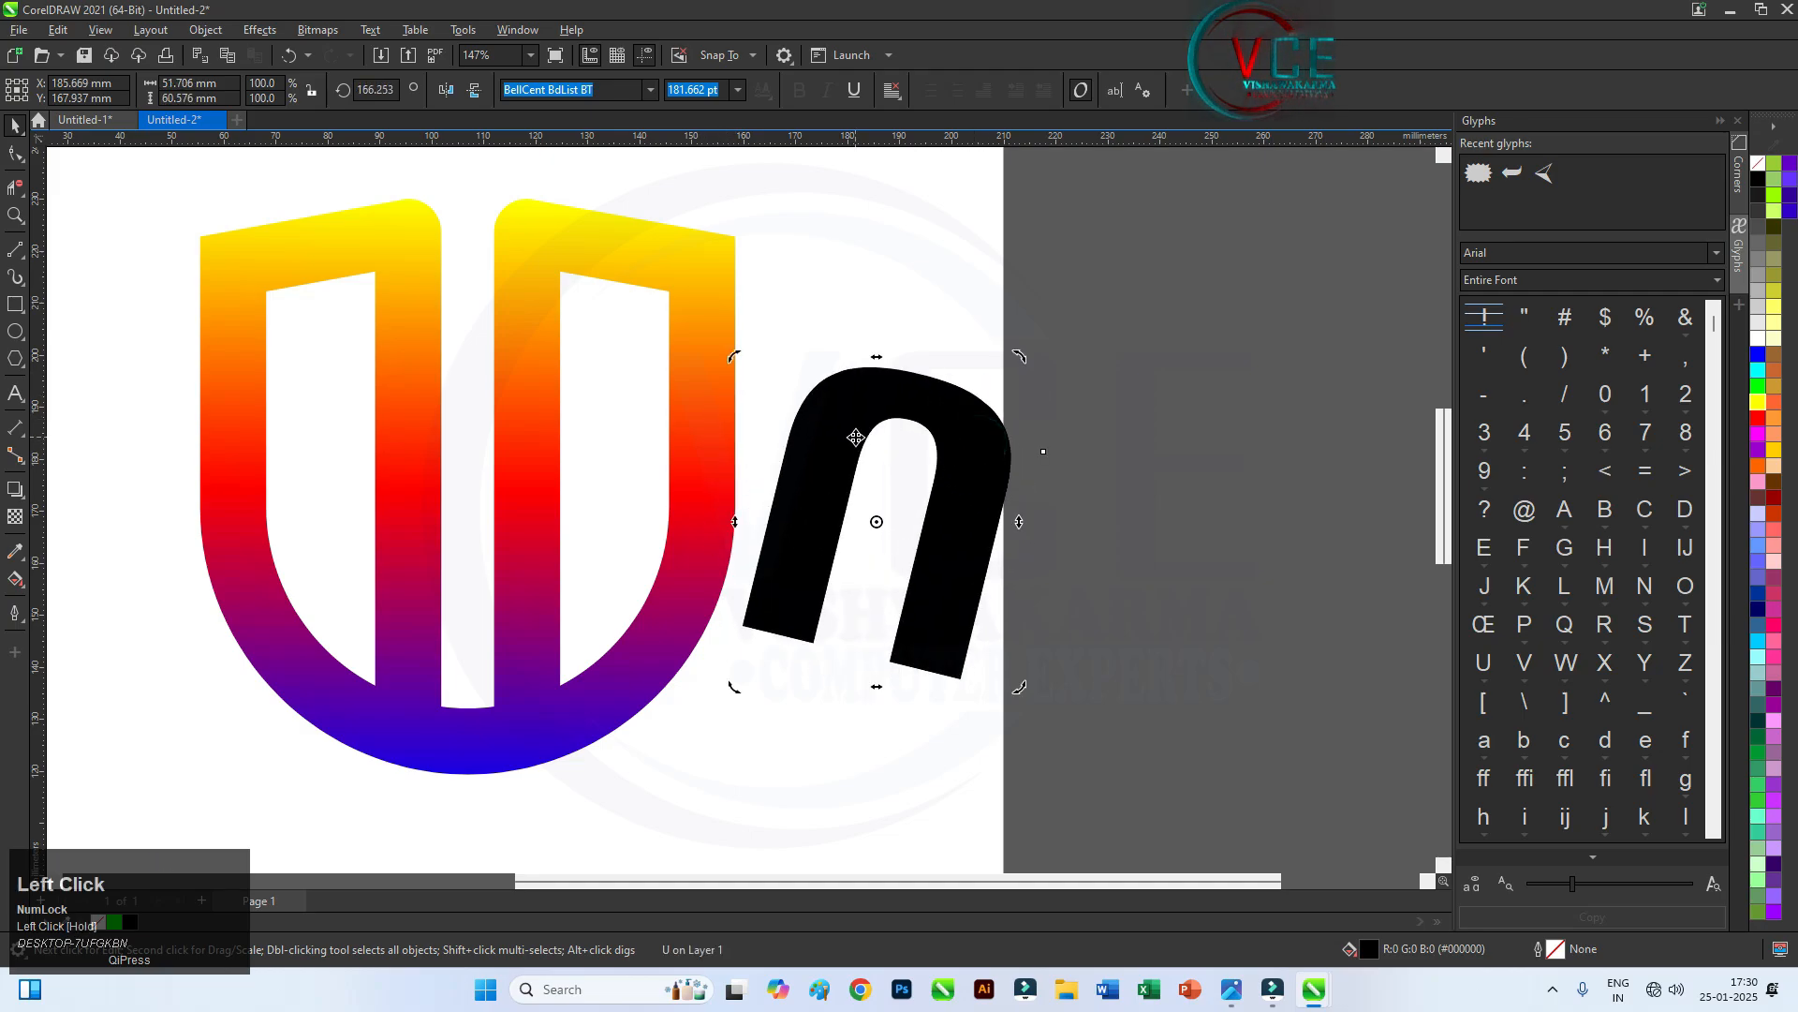
pyautogui.hotkey('ctrl', 'z')
pyautogui.click(13, 128)
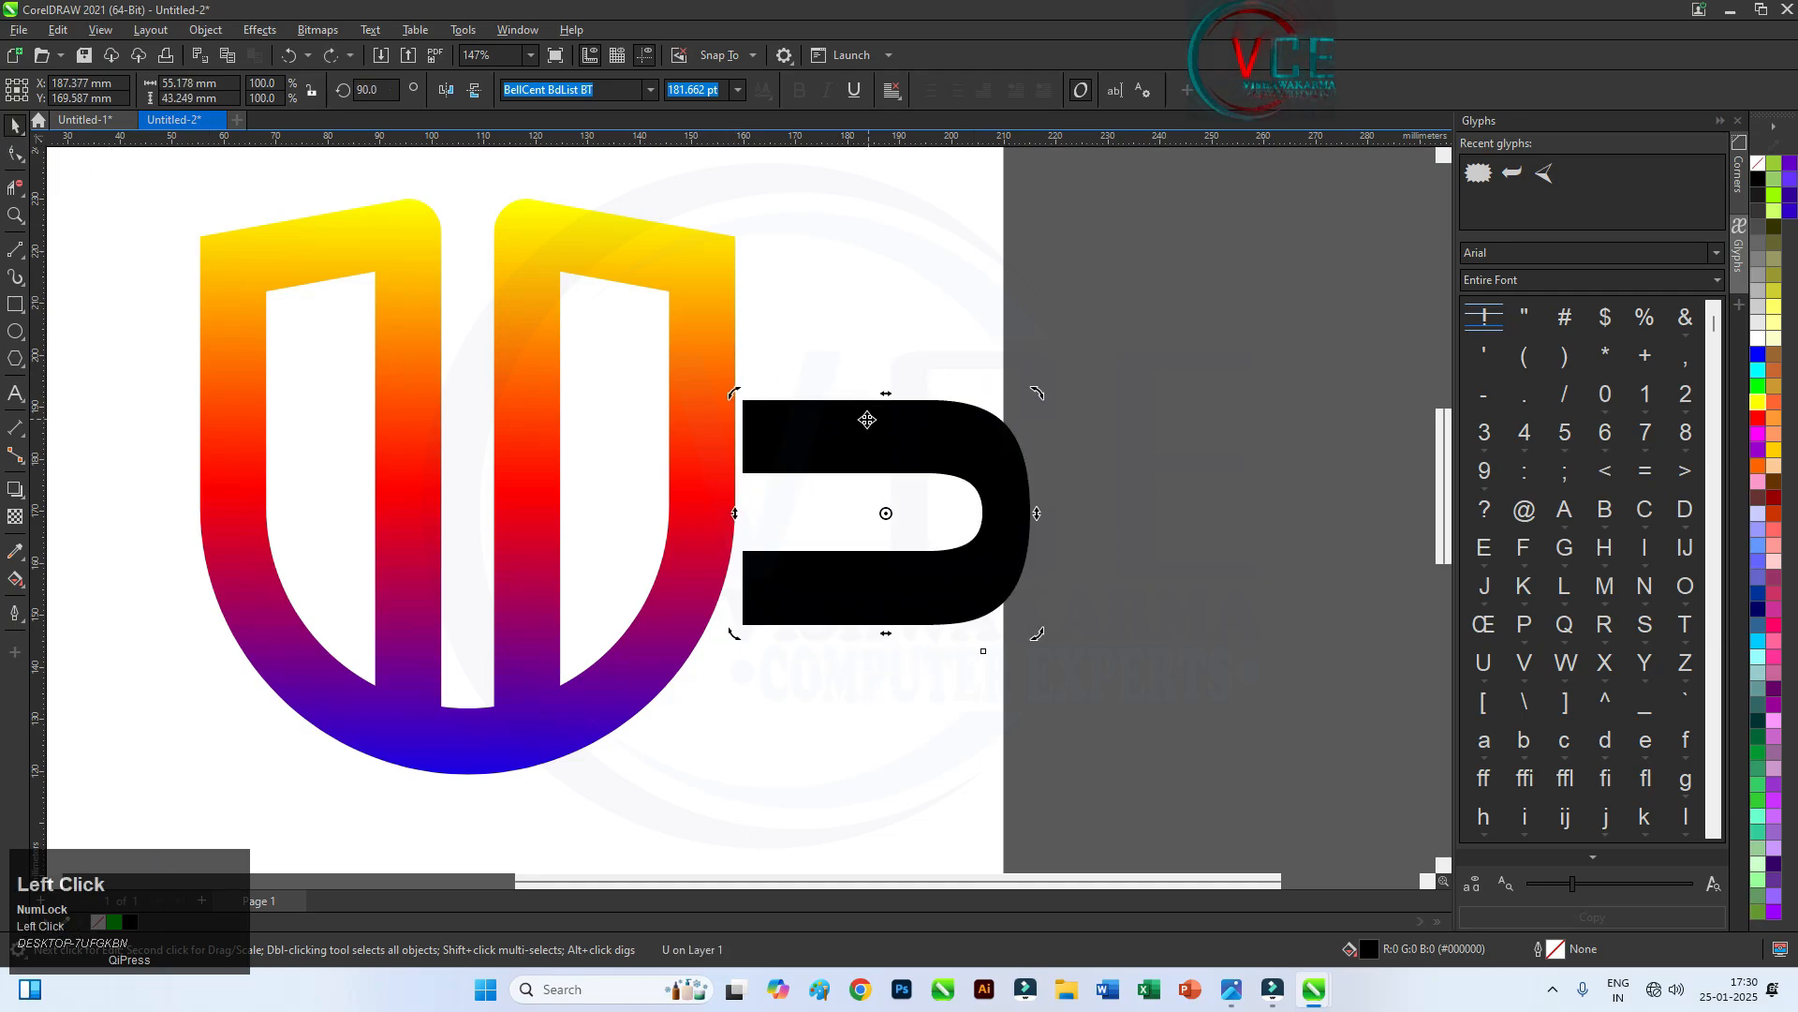
# Place the rotated U over the shield's two vertical bars and enlarge it to about 58.5 mm wide
pyautogui.moveTo(867, 419); pyautogui.dragTo(447, 380)
pyautogui.moveTo(614, 579); pyautogui.dragTo(636, 596)
pyautogui.scroll(-1, 541, 372)
pyautogui.scroll(2, 540, 372)
# Convert the rotated U to curves and nudge the nodes of its inner bend slightly to the left
pyautogui.rightClick(540, 372)
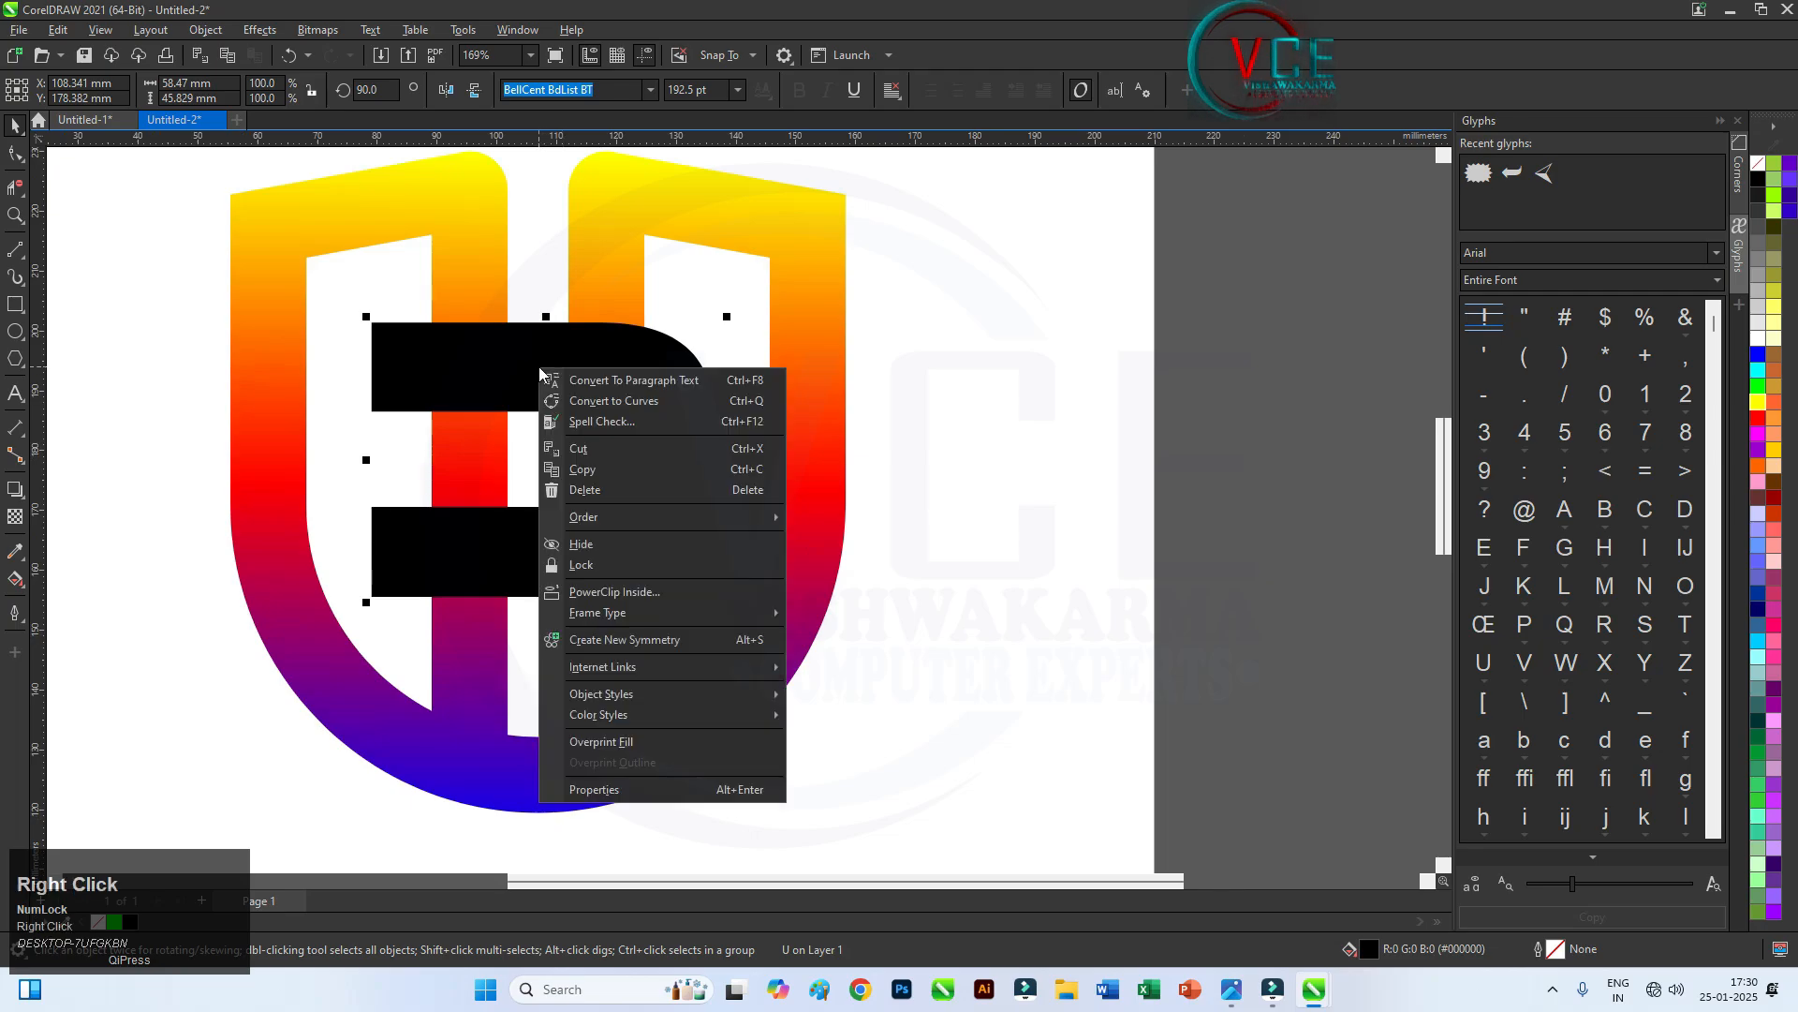
pyautogui.click(636, 403)
pyautogui.scroll(2, 647, 423)
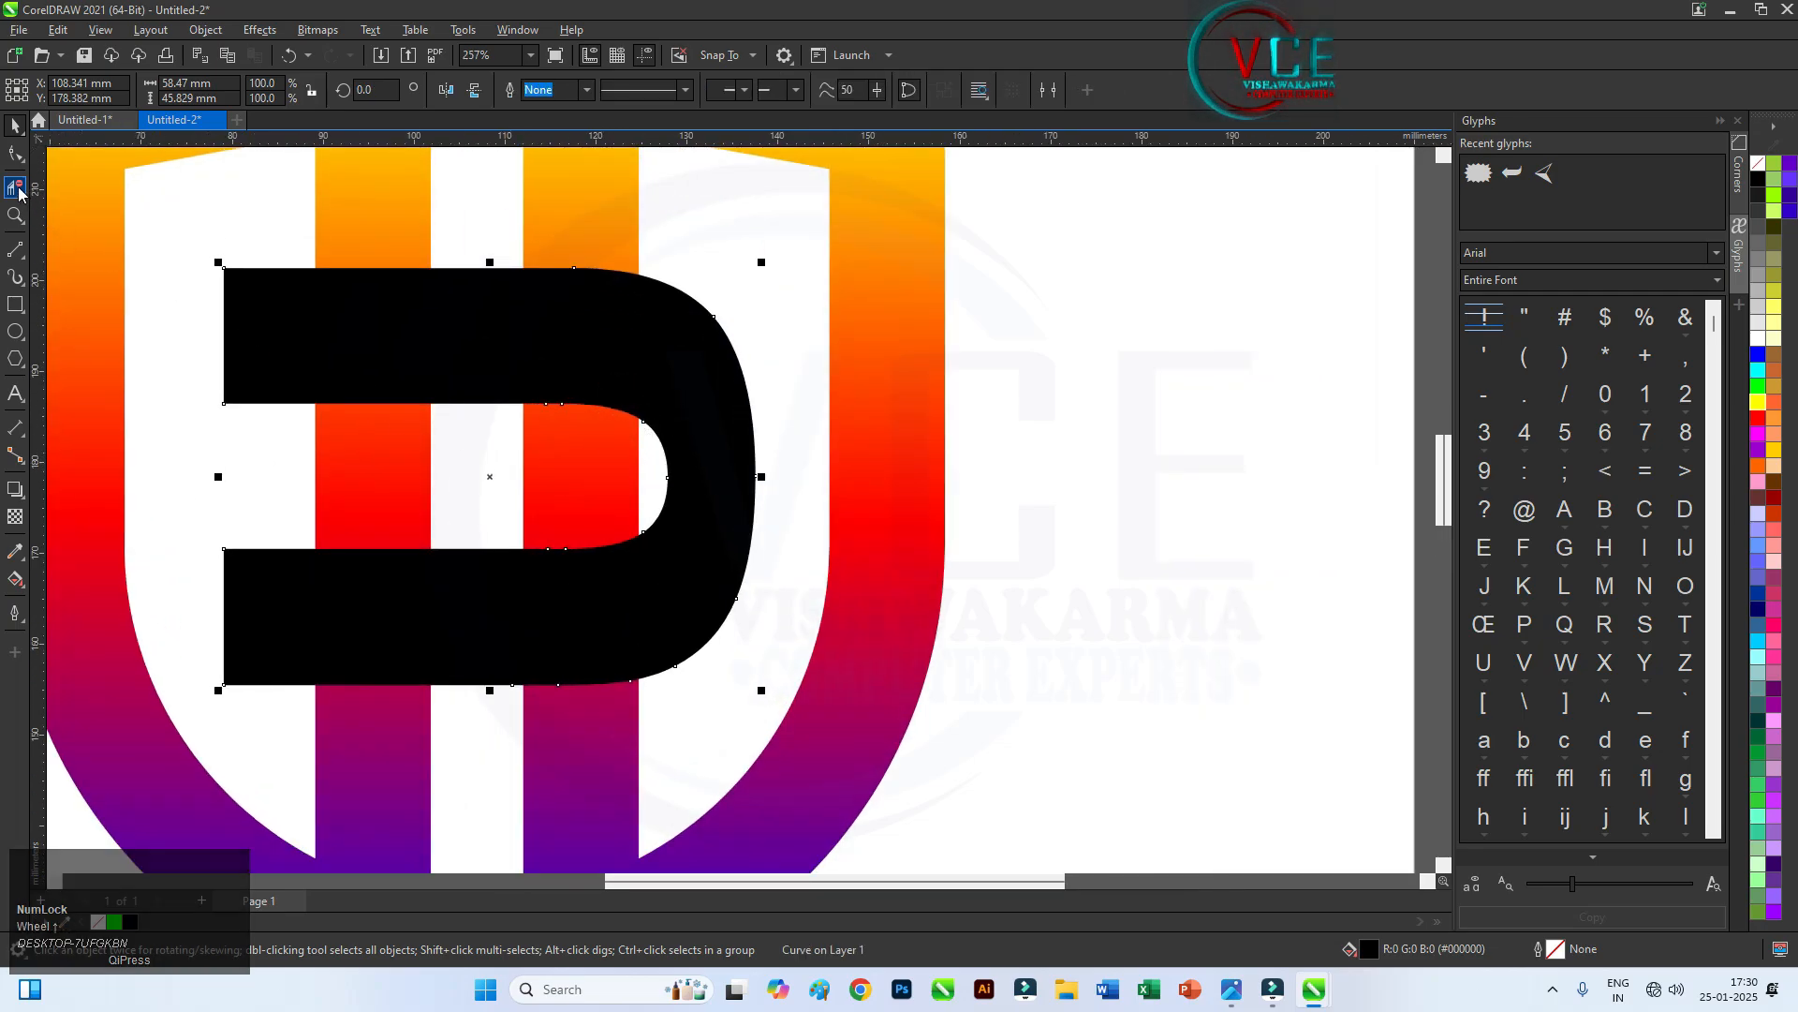
pyautogui.click(15, 155)
pyautogui.moveTo(668, 261); pyautogui.dragTo(634, 611)
pyautogui.press('Left')
pyautogui.press('Left')
pyautogui.press('Left')
pyautogui.press('Left')
pyautogui.press('Left')
pyautogui.press('Left')
pyautogui.press('Left')
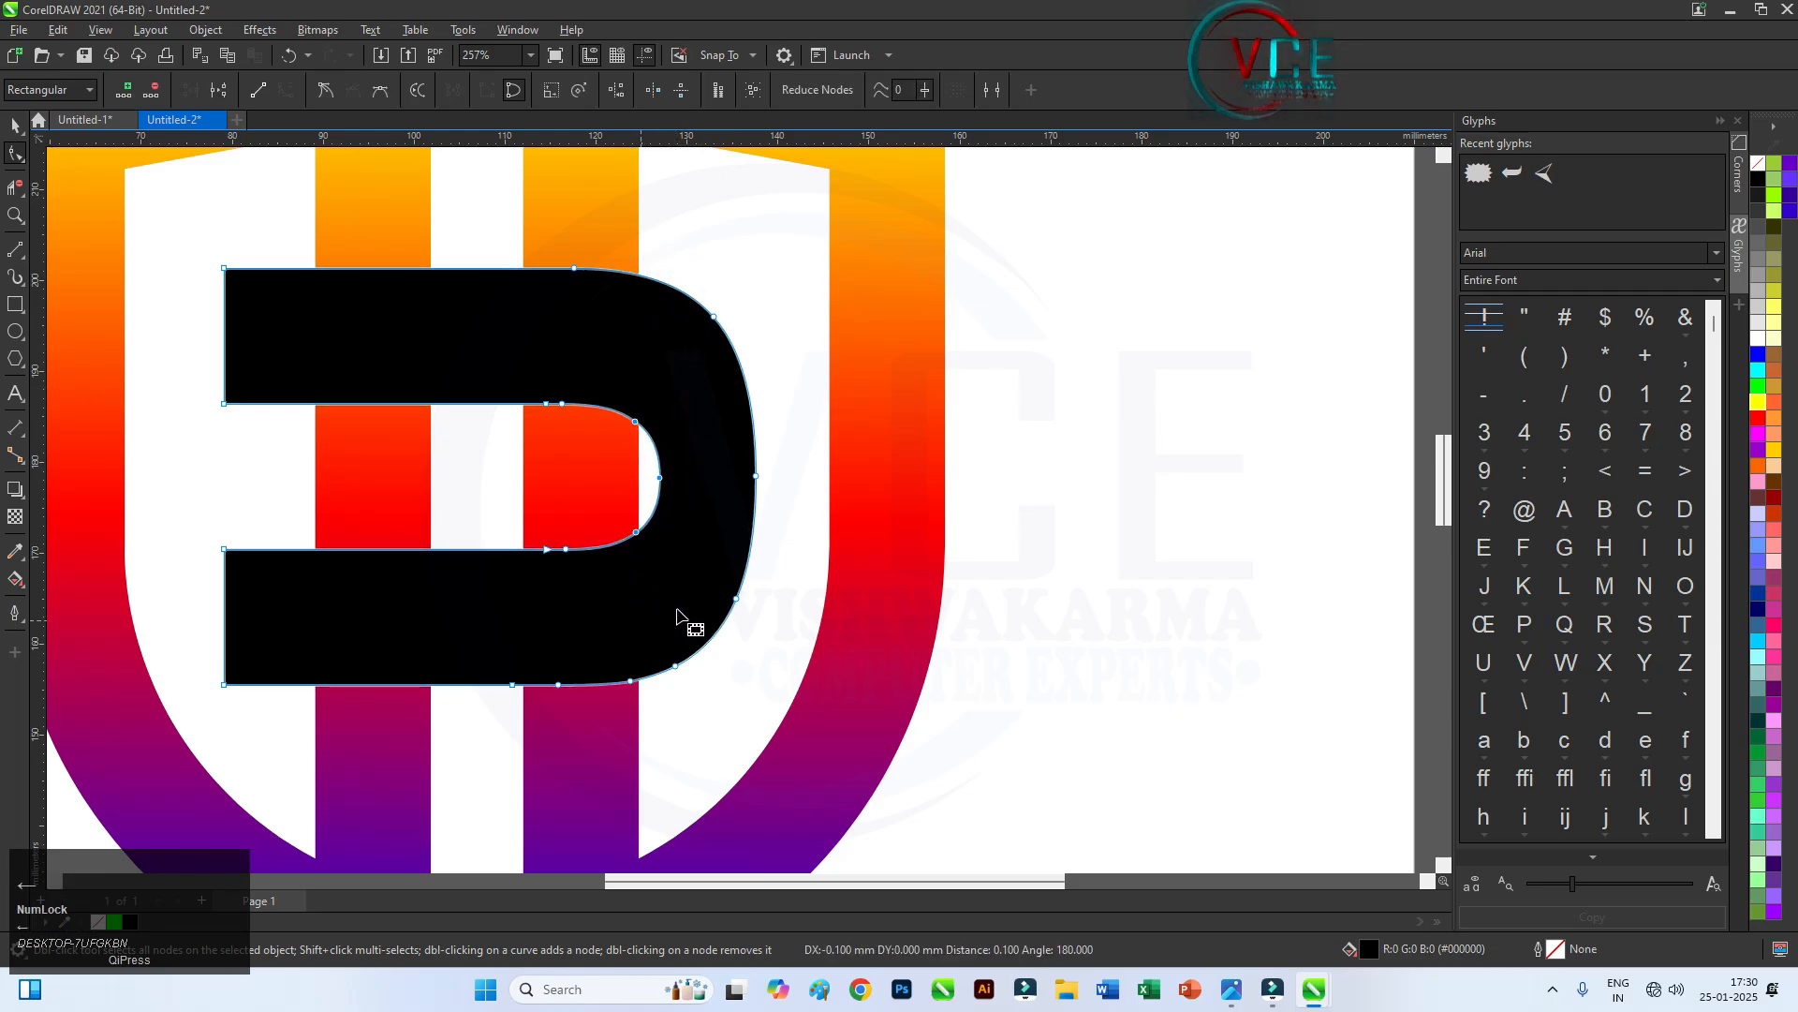
# Nudge the nodes of the U's outer bend to the right to thicken and round the curved end
pyautogui.moveTo(792, 518); pyautogui.dragTo(792, 518)
pyautogui.press('Right')
pyautogui.press('Right')
pyautogui.press('Right')
pyautogui.press('Right')
pyautogui.press('Right')
pyautogui.press('Right')
pyautogui.press('Right')
pyautogui.press('Right')
pyautogui.press('Right')
pyautogui.press('Right')
pyautogui.press('Right')
pyautogui.press('Right')
pyautogui.press('Right')
pyautogui.press('Right')
pyautogui.press('Right')
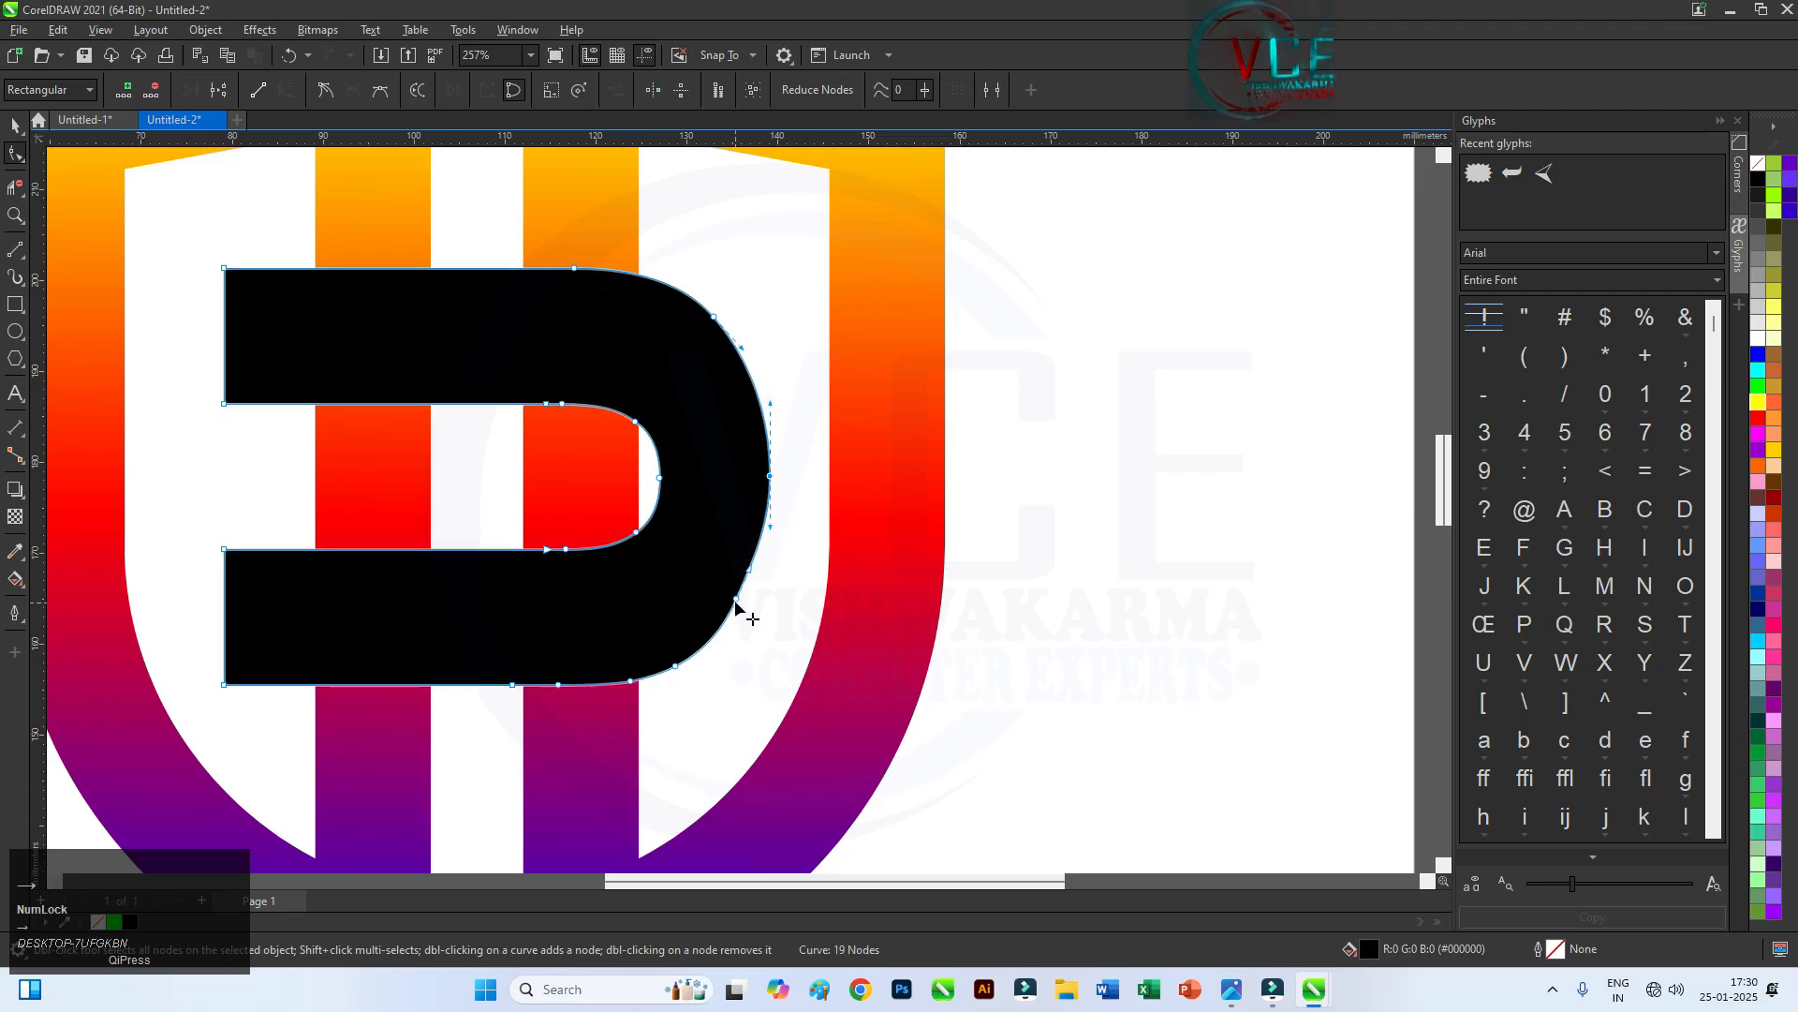
pyautogui.press('Right')
pyautogui.press('Right')
pyautogui.press('Right')
pyautogui.press('Right')
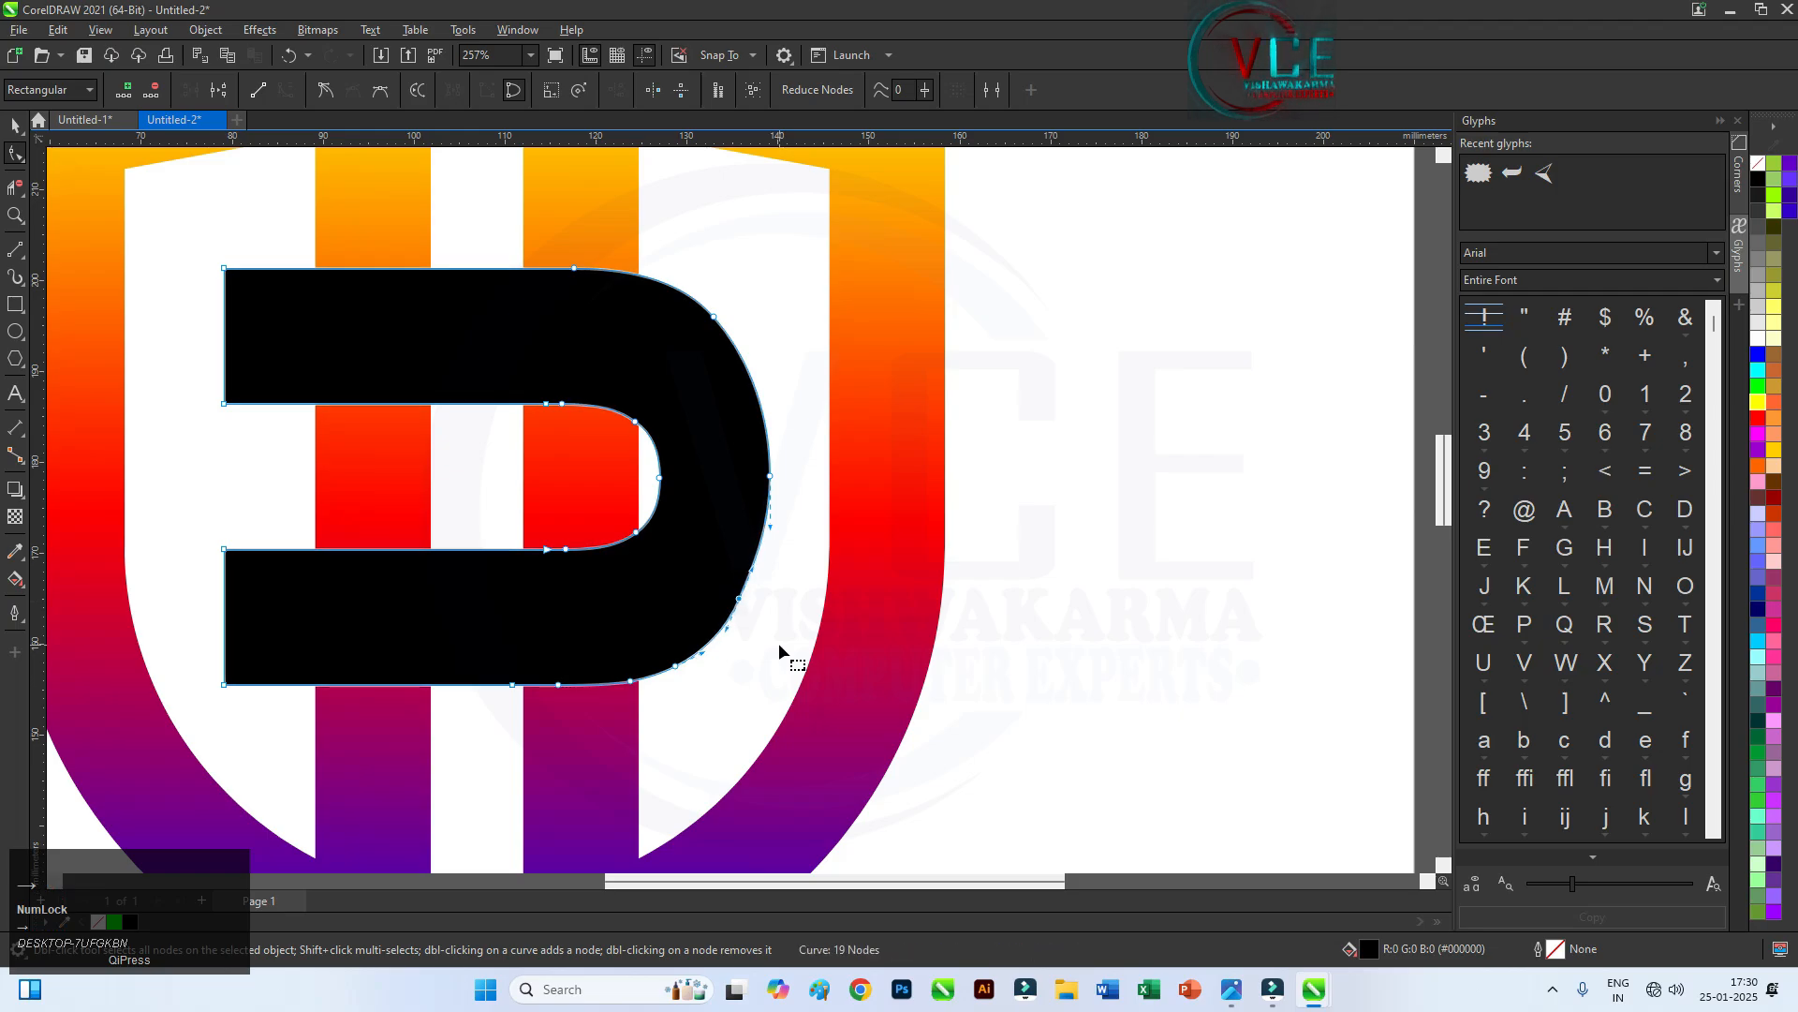
pyautogui.click(707, 306)
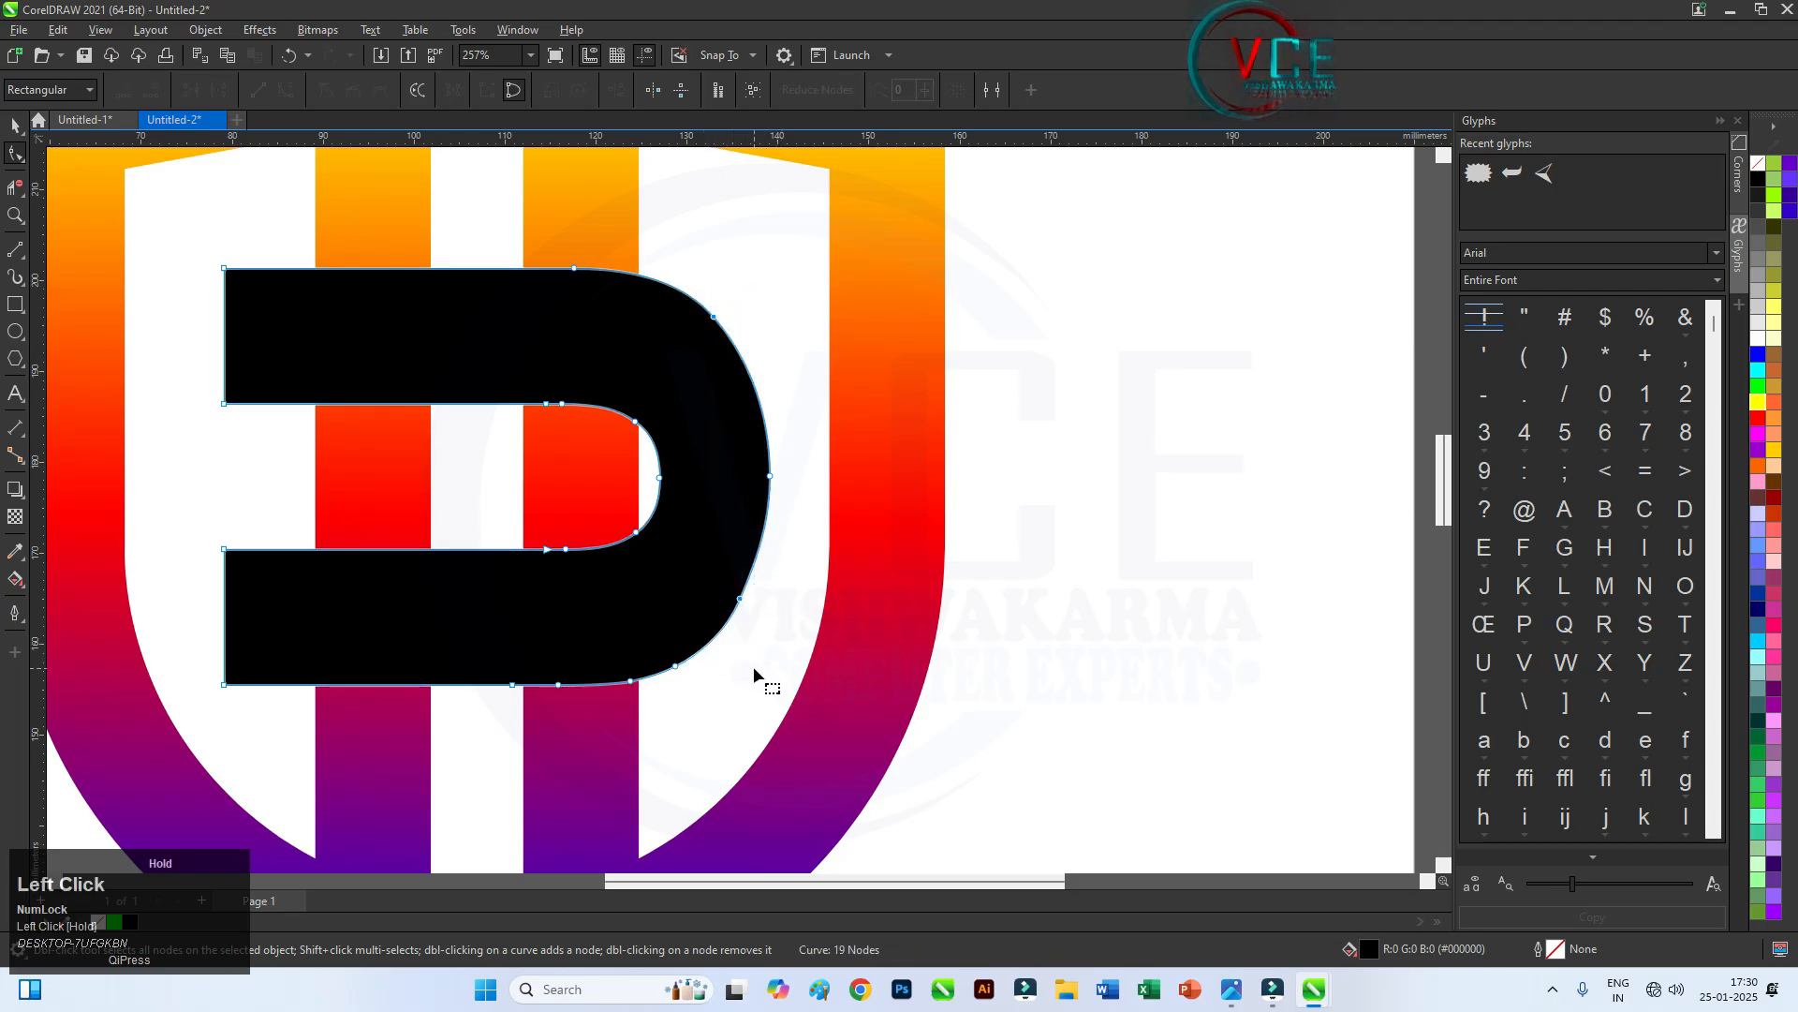
pyautogui.press('Right')
pyautogui.press('Right')
pyautogui.press('Right')
pyautogui.press('Right')
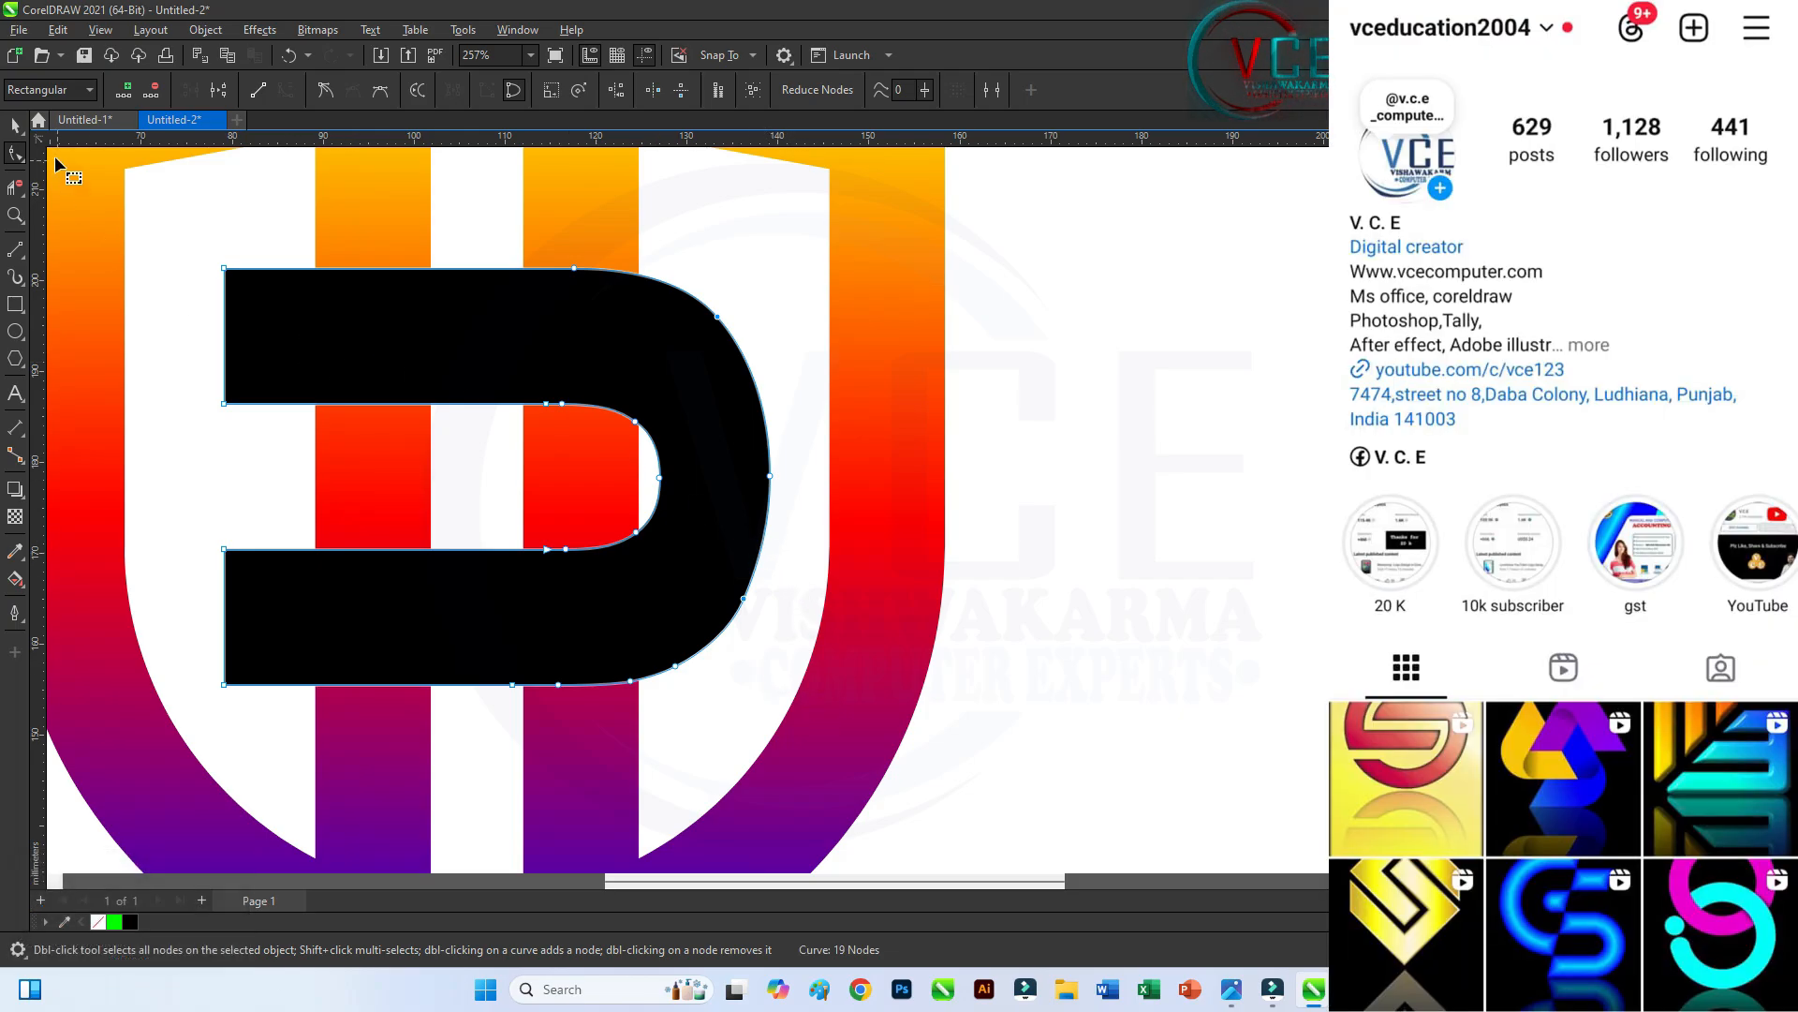
# Scale the reshaped U to 105.7 percent, about 63.5 mm wide, and adjust its position over the shield's bars
pyautogui.click(15, 124)
pyautogui.scroll(-1, 546, 310)
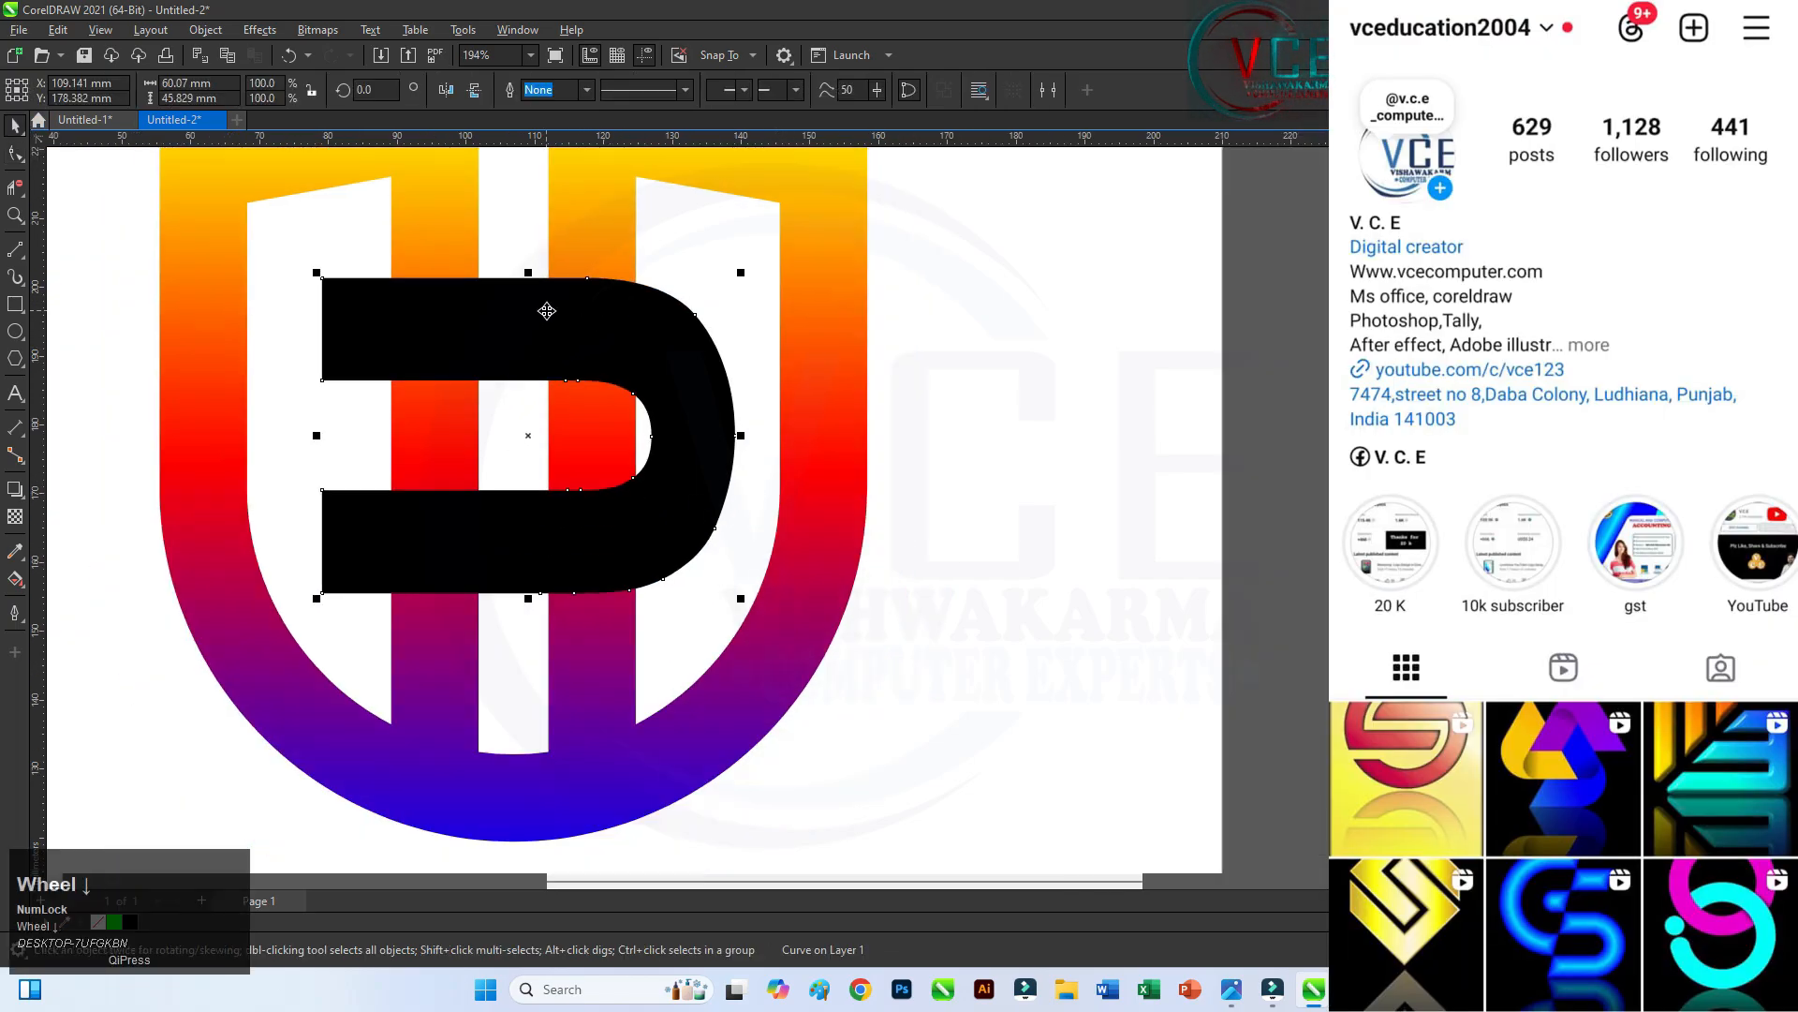
pyautogui.scroll(1, 539, 309)
pyautogui.moveTo(771, 643); pyautogui.dragTo(789, 667)
pyautogui.moveTo(742, 612); pyautogui.dragTo(720, 553)
pyautogui.scroll(-1, 774, 578)
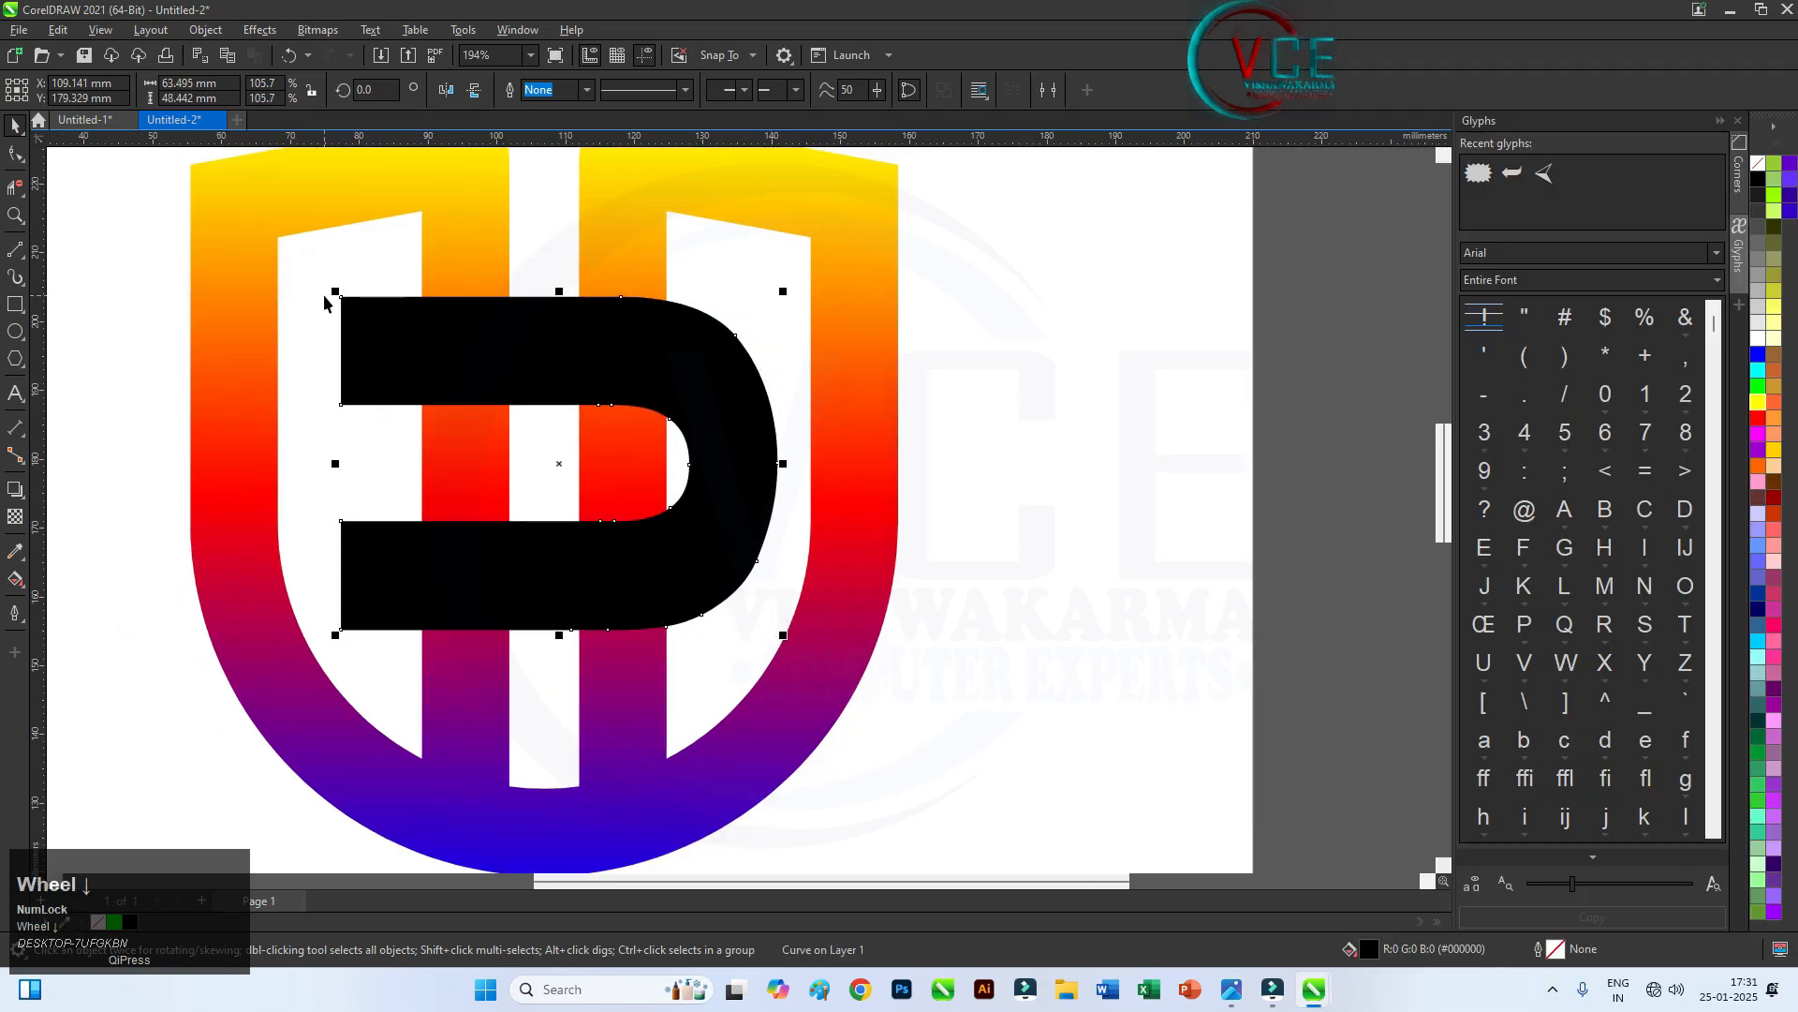
# Slant the U's two open ends by adding a node on each inner edge and deleting the inner corner nodes
pyautogui.scroll(2, 324, 300)
pyautogui.click(15, 154)
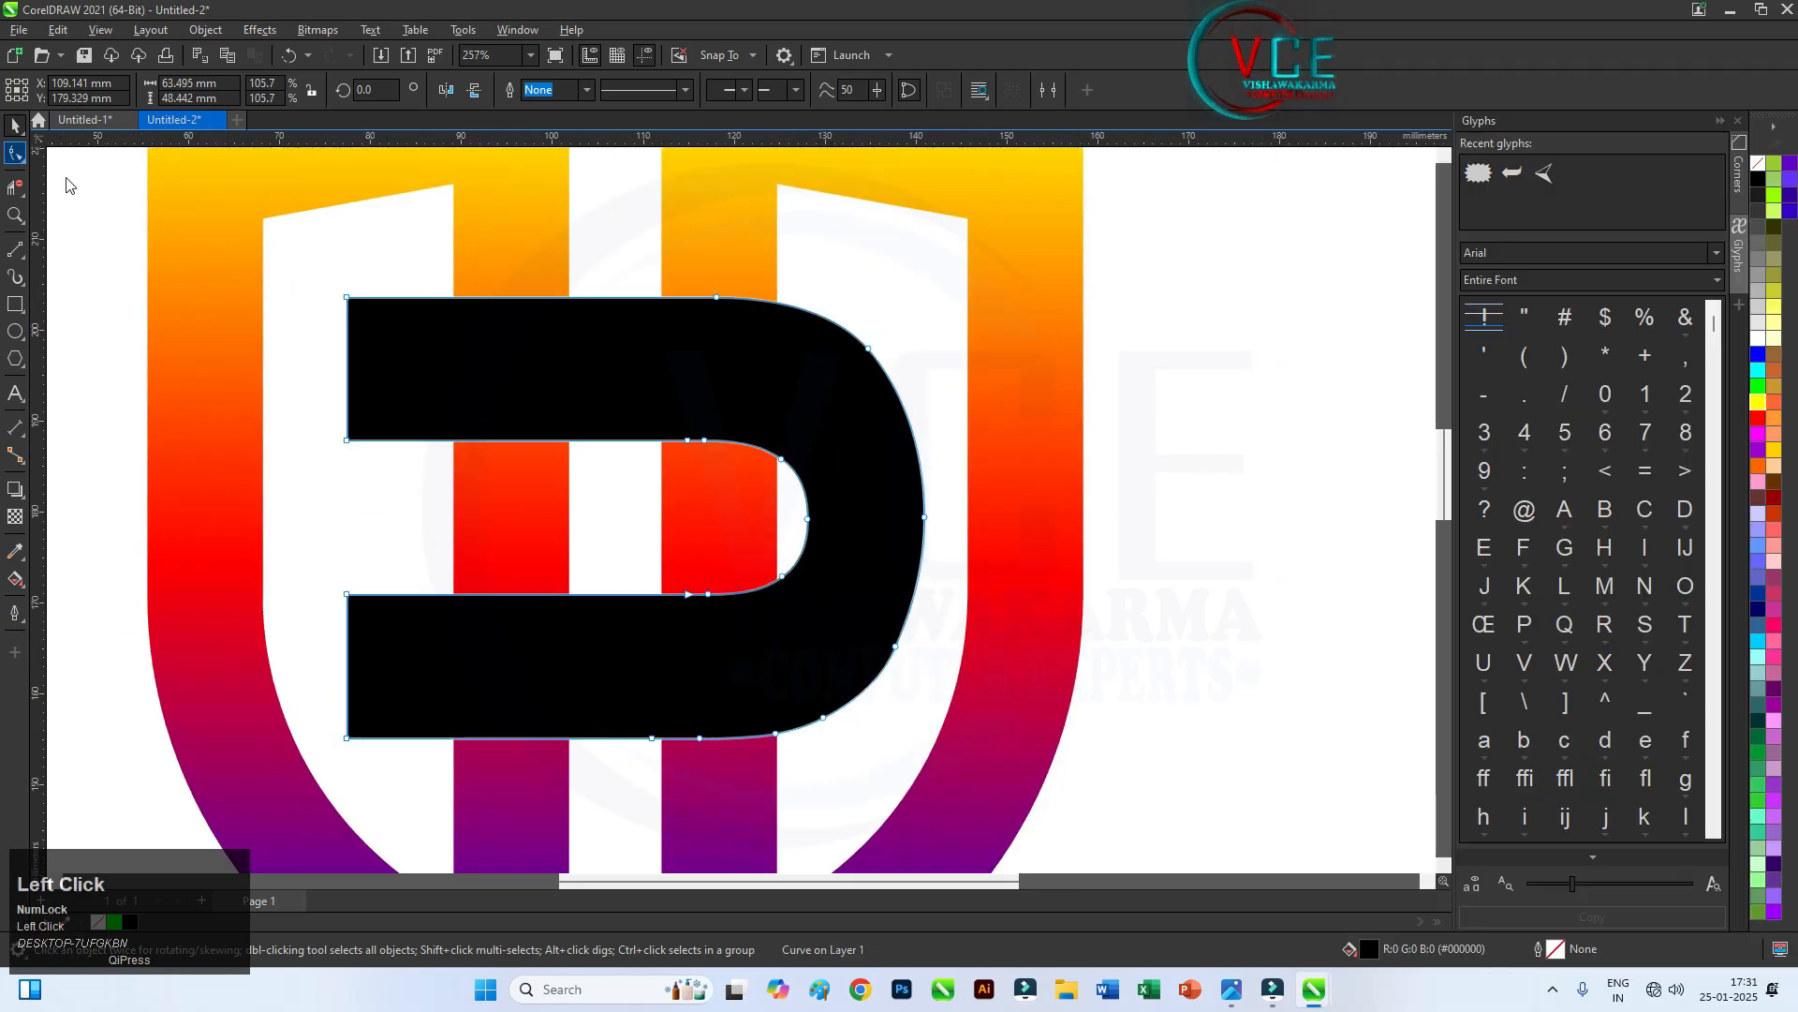
pyautogui.doubleClick(407, 440)
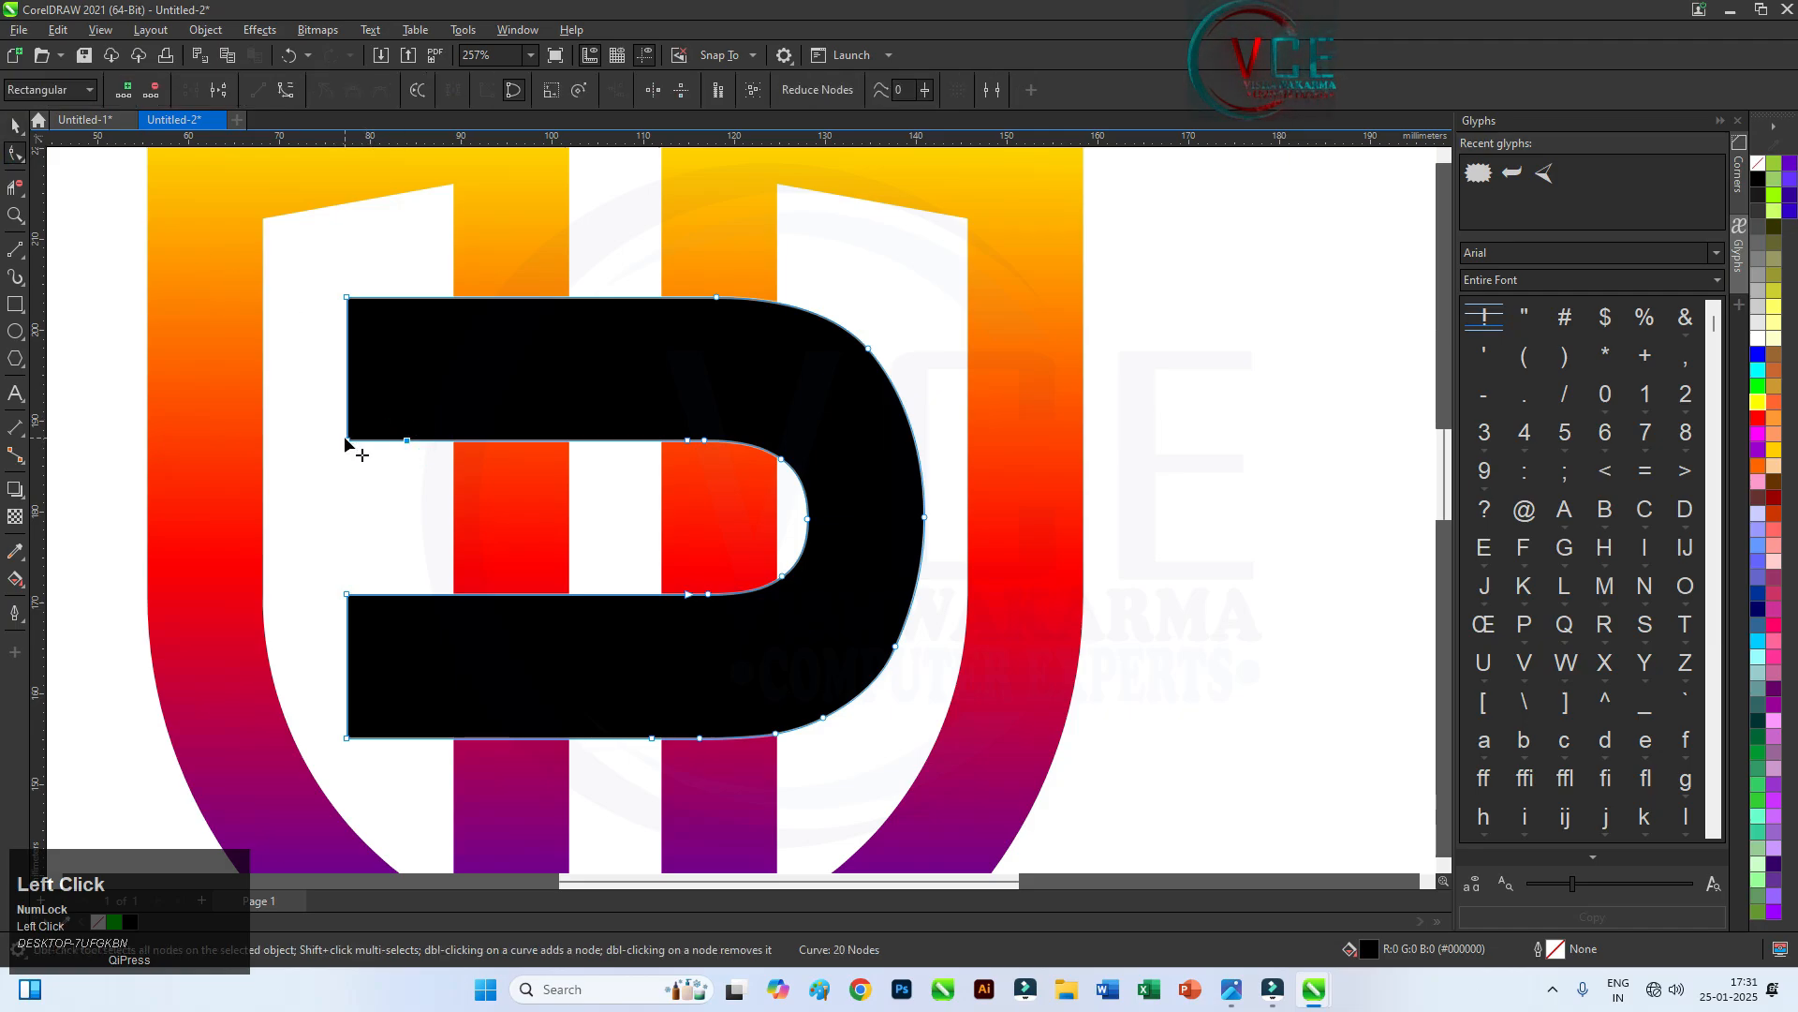
pyautogui.doubleClick(345, 440)
pyautogui.doubleClick(402, 594)
pyautogui.doubleClick(346, 594)
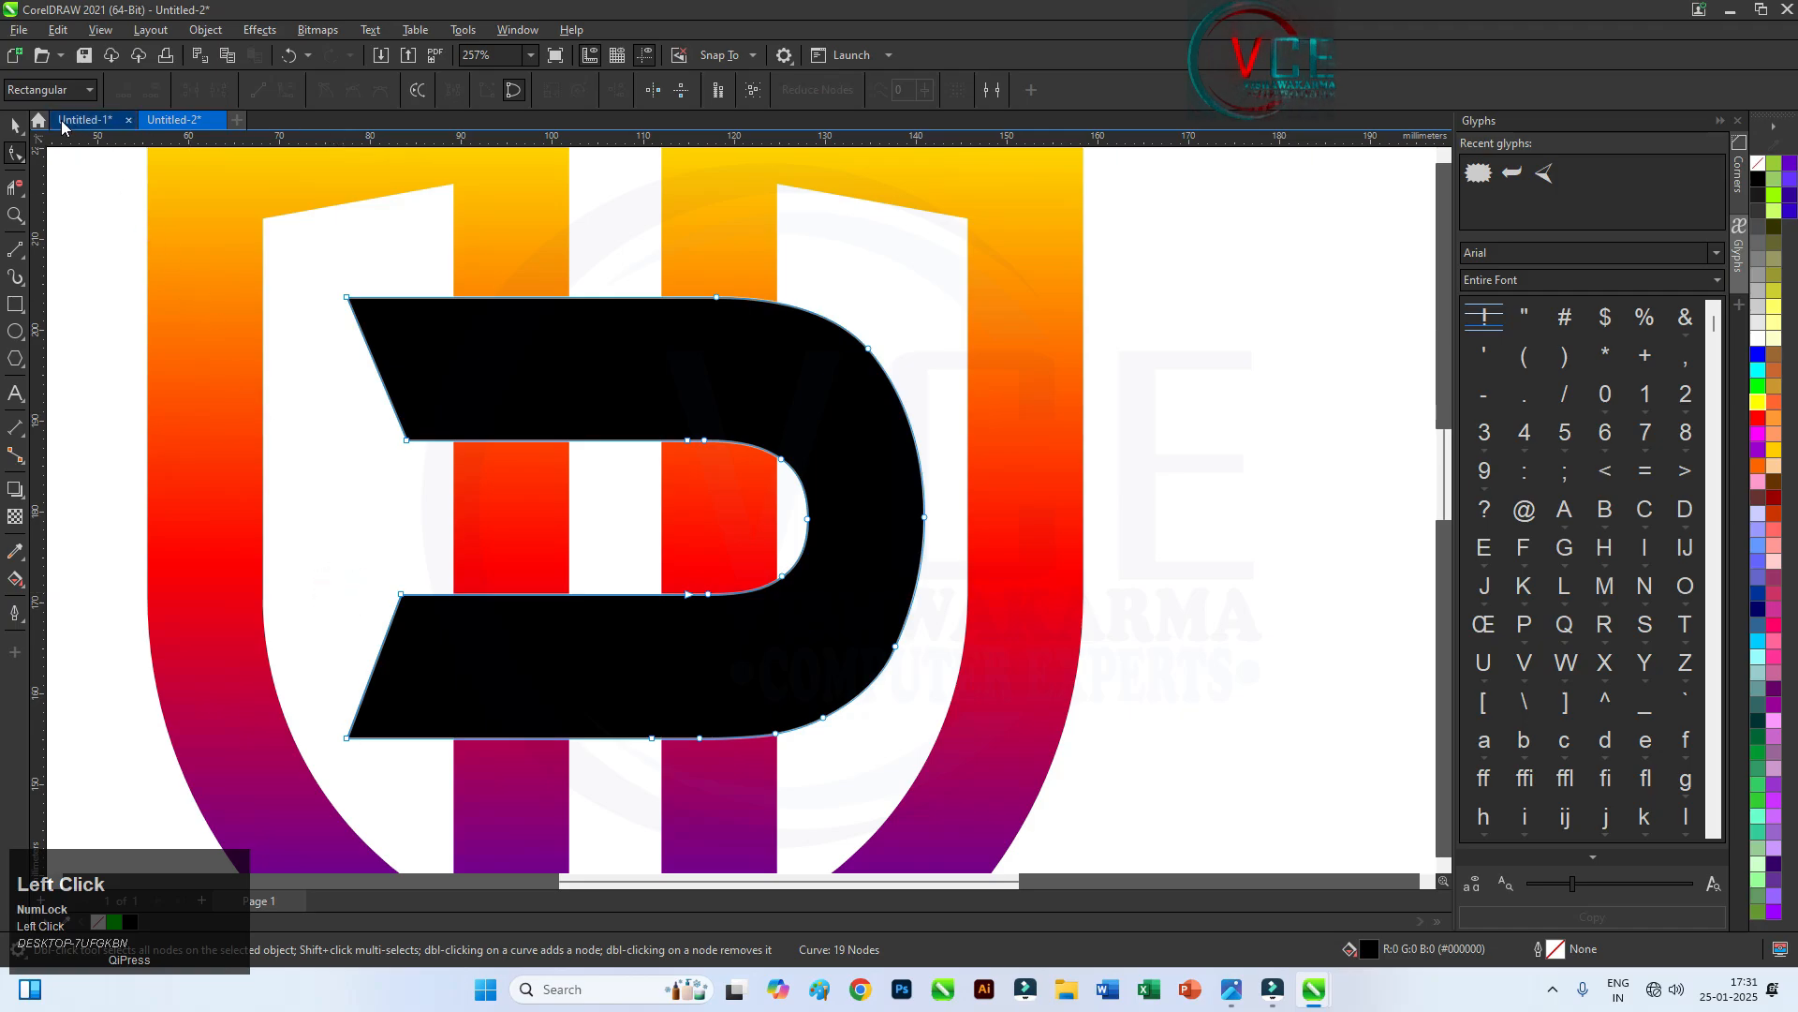
pyautogui.click(22, 132)
# Select the shield and the U, remove their fills and give both a thin black outline
pyautogui.scroll(-2, 517, 331)
pyautogui.scroll(1, 535, 352)
pyautogui.moveTo(258, 180); pyautogui.dragTo(934, 800)
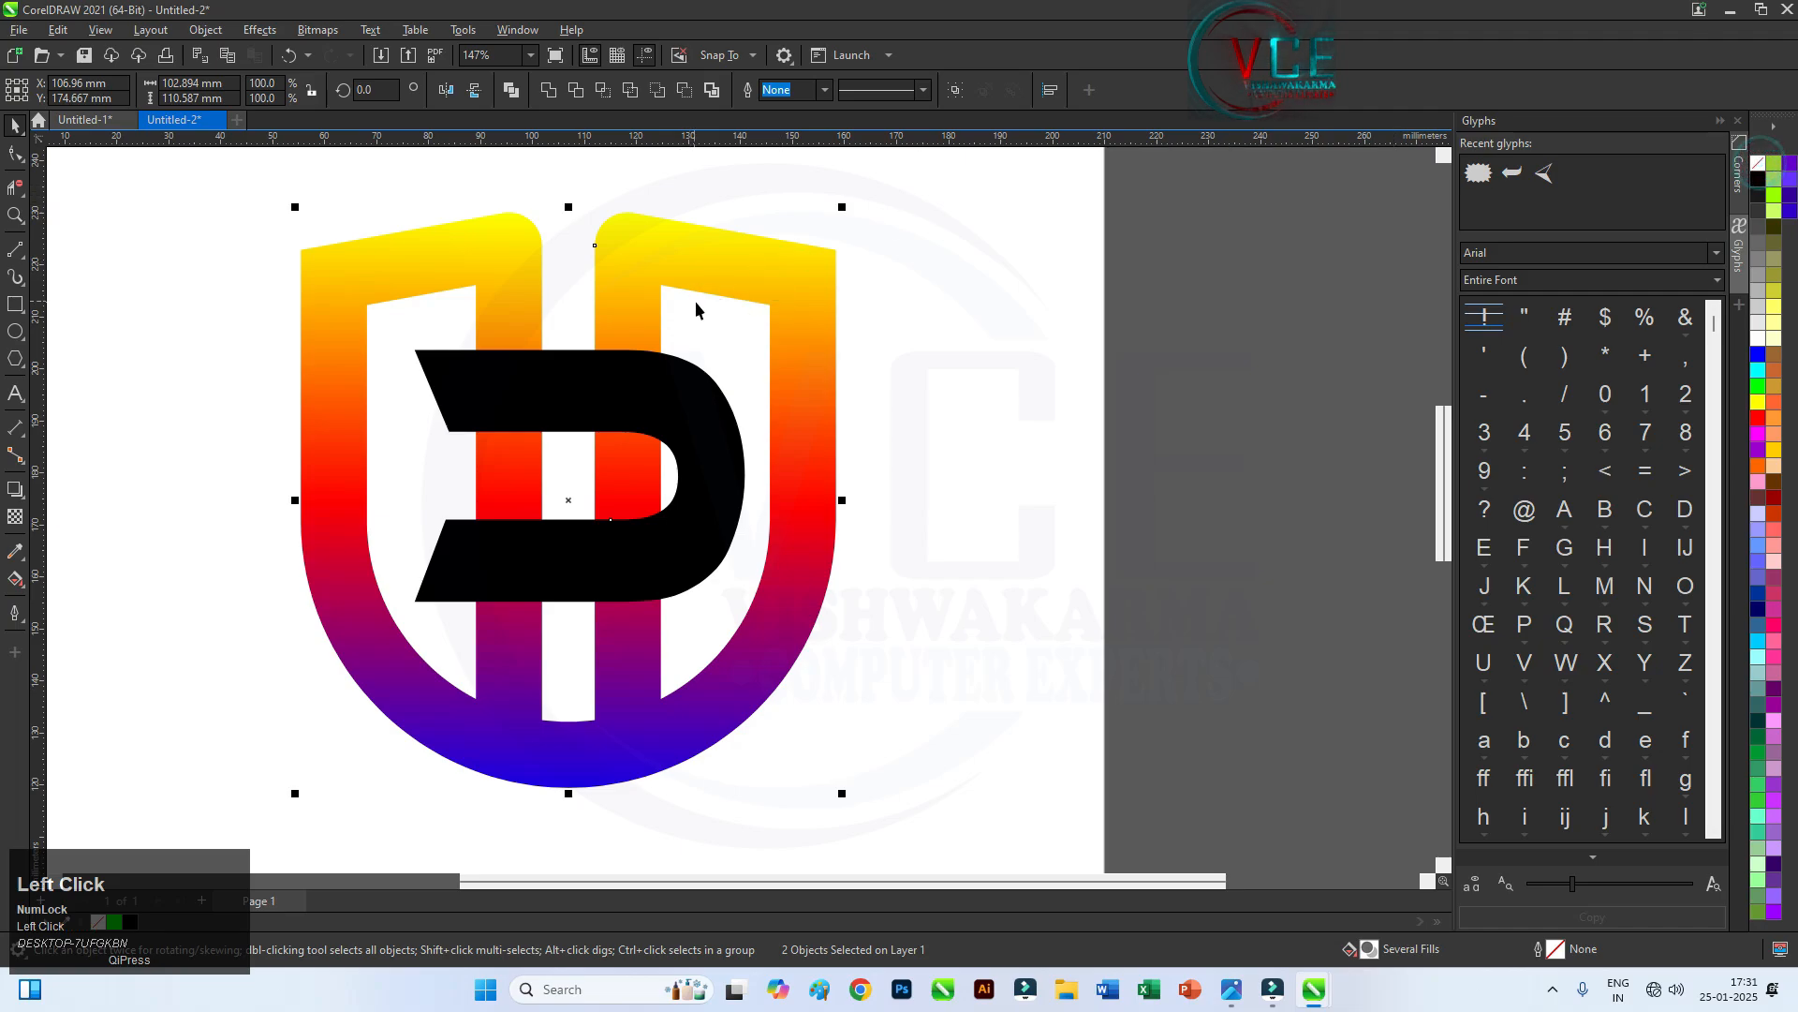
pyautogui.click(1758, 170)
pyautogui.rightClick(1758, 179)
pyautogui.click(1737, 187)
# Delete the overlapping segments at the left bar with Virtual Segment Delete, passing the U's upper arm under it and lower arm over it
pyautogui.scroll(1, 455, 372)
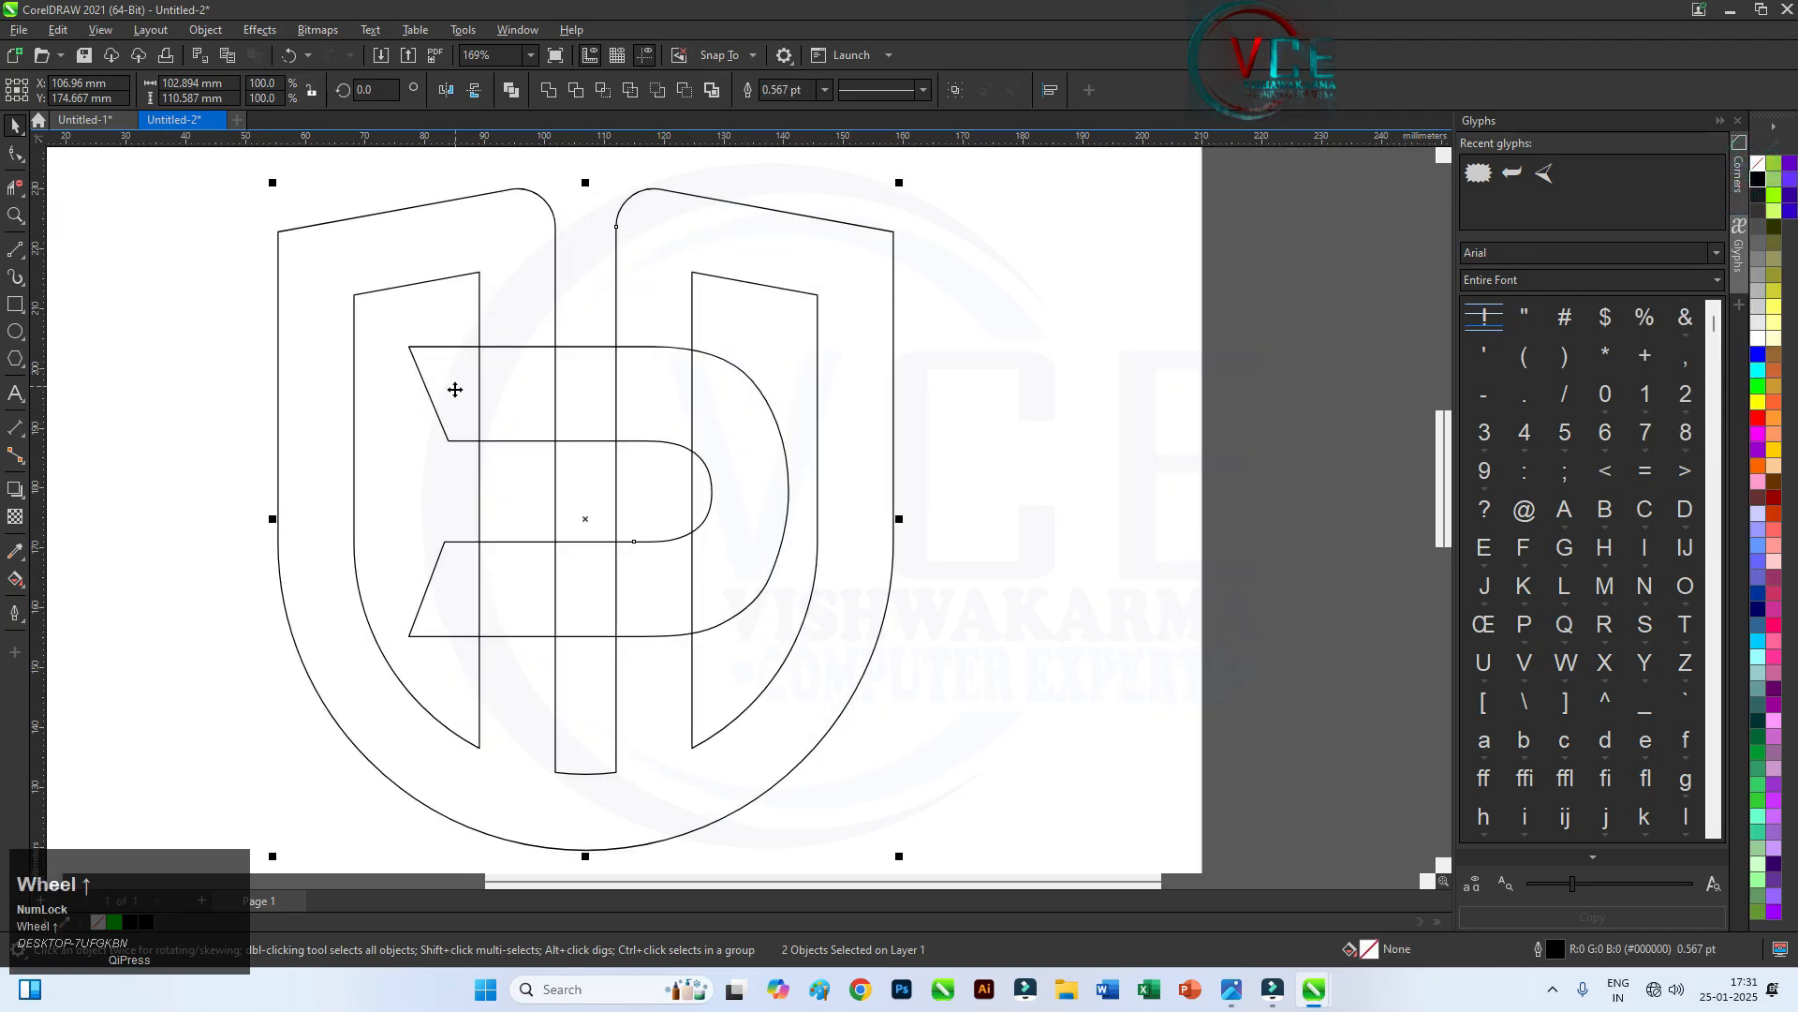
pyautogui.click(16, 189)
pyautogui.click(513, 337)
pyautogui.click(556, 581)
pyautogui.click(487, 595)
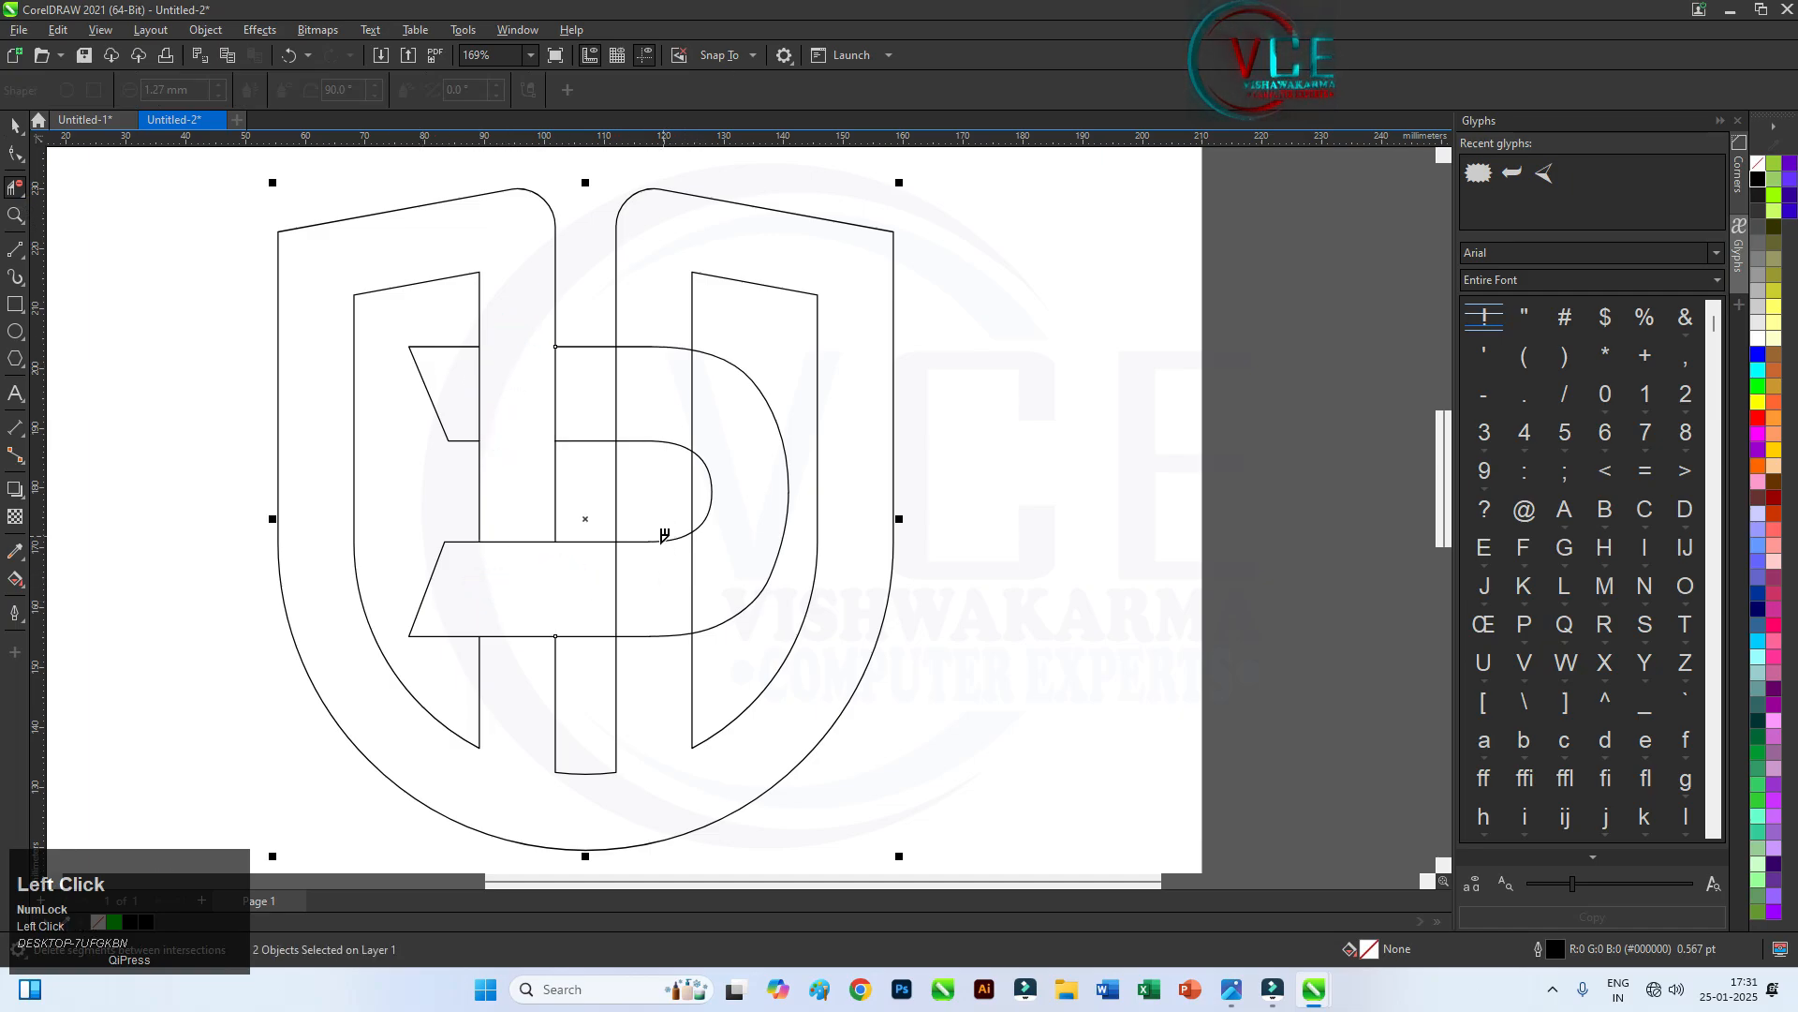
# Delete the overlapping segments at the right bar so the U's lower arm passes under it and the upper arm over it
pyautogui.click(659, 534)
pyautogui.click(653, 627)
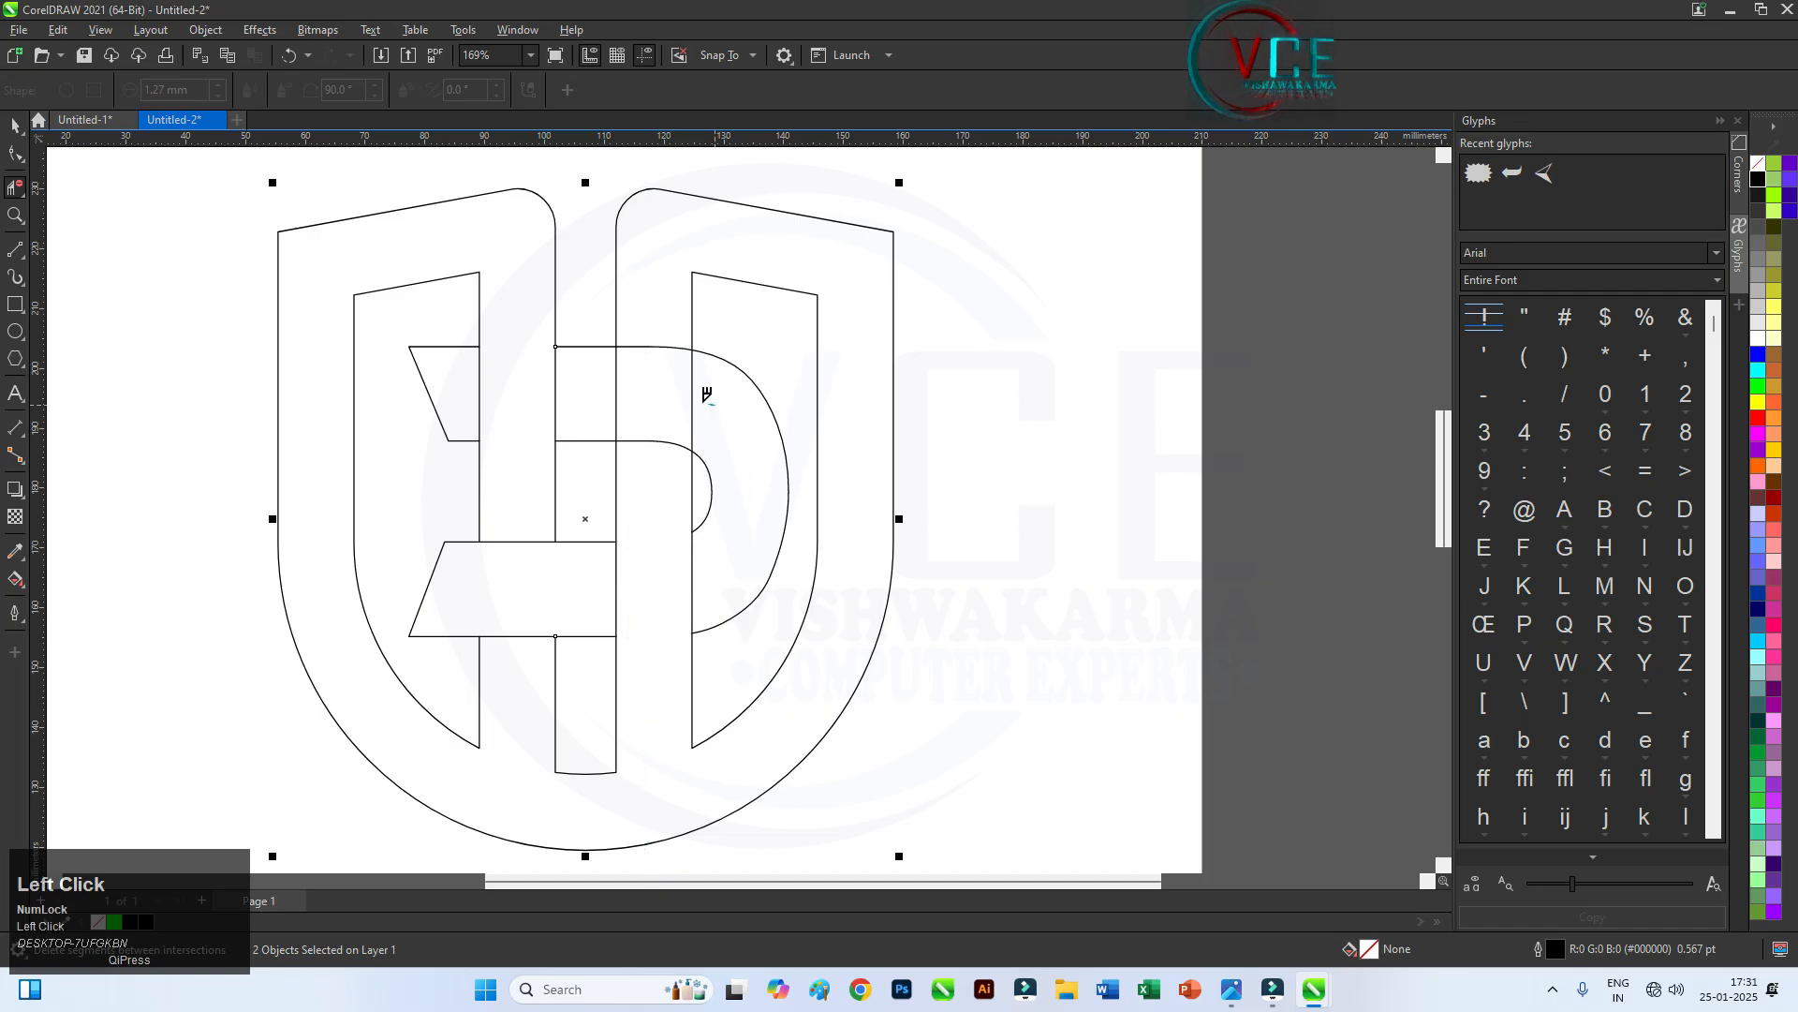
pyautogui.click(645, 393)
pyautogui.scroll(-1, 685, 500)
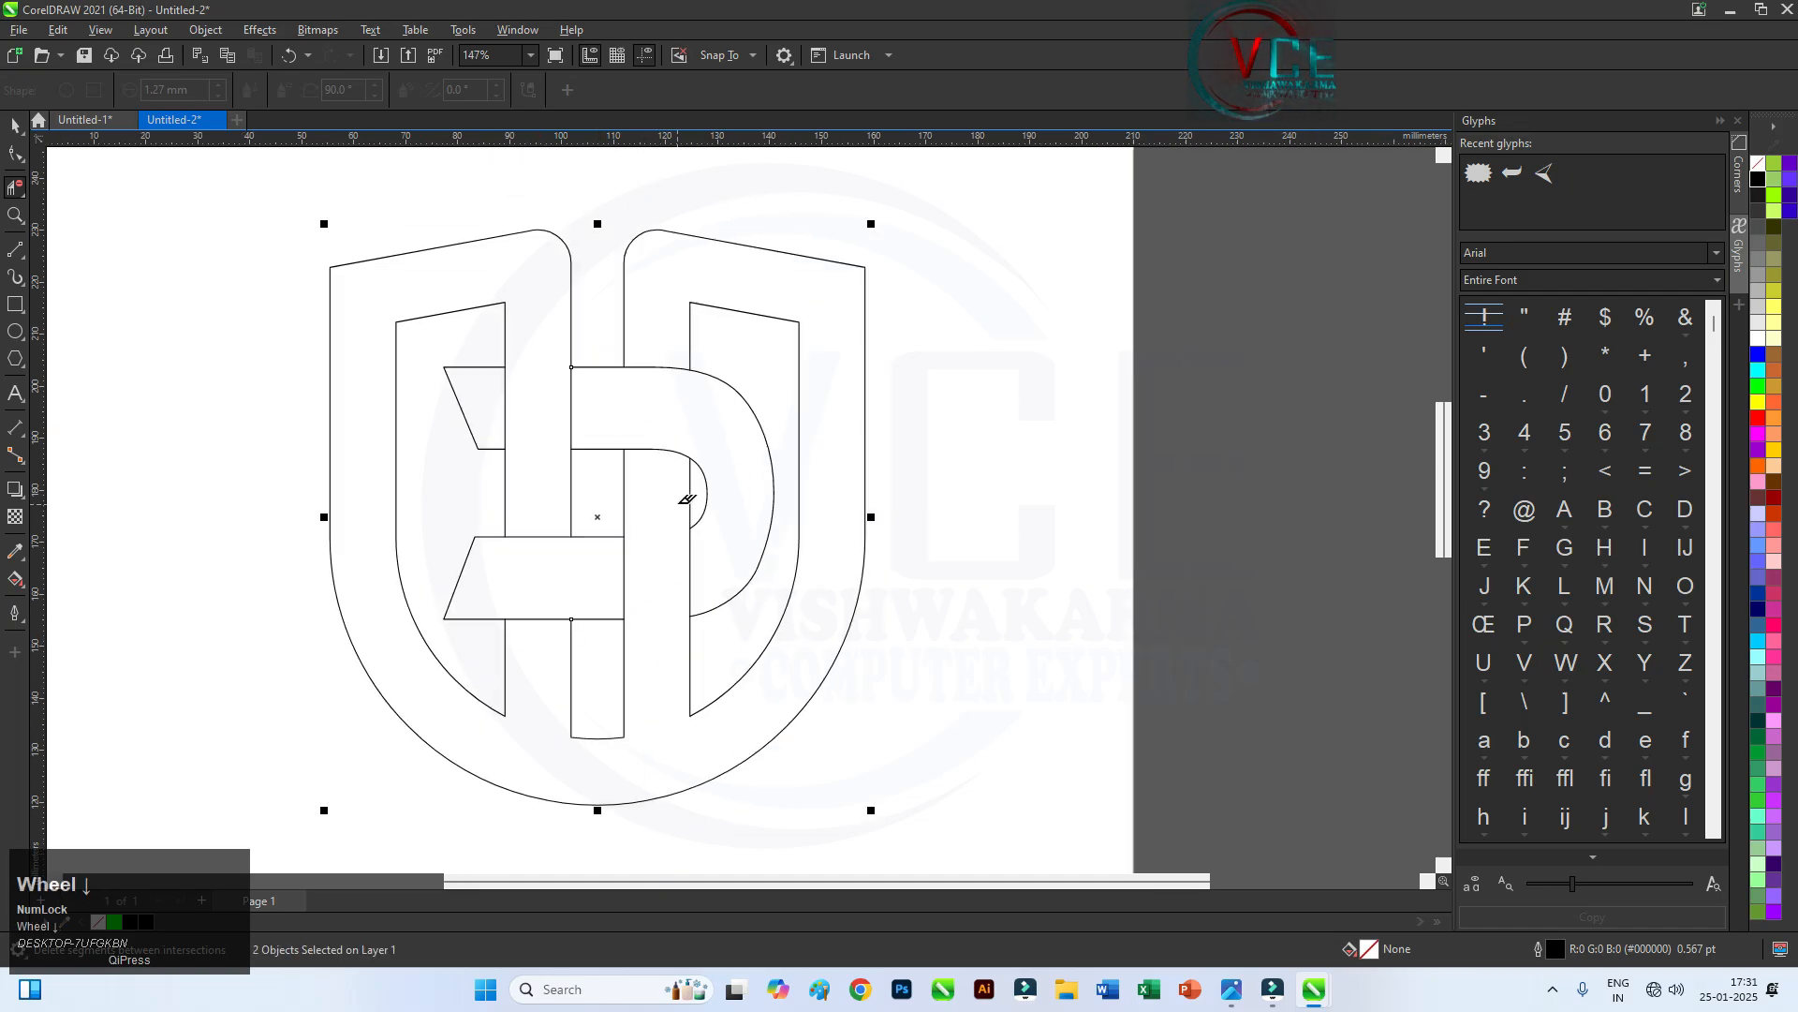
pyautogui.click(15, 127)
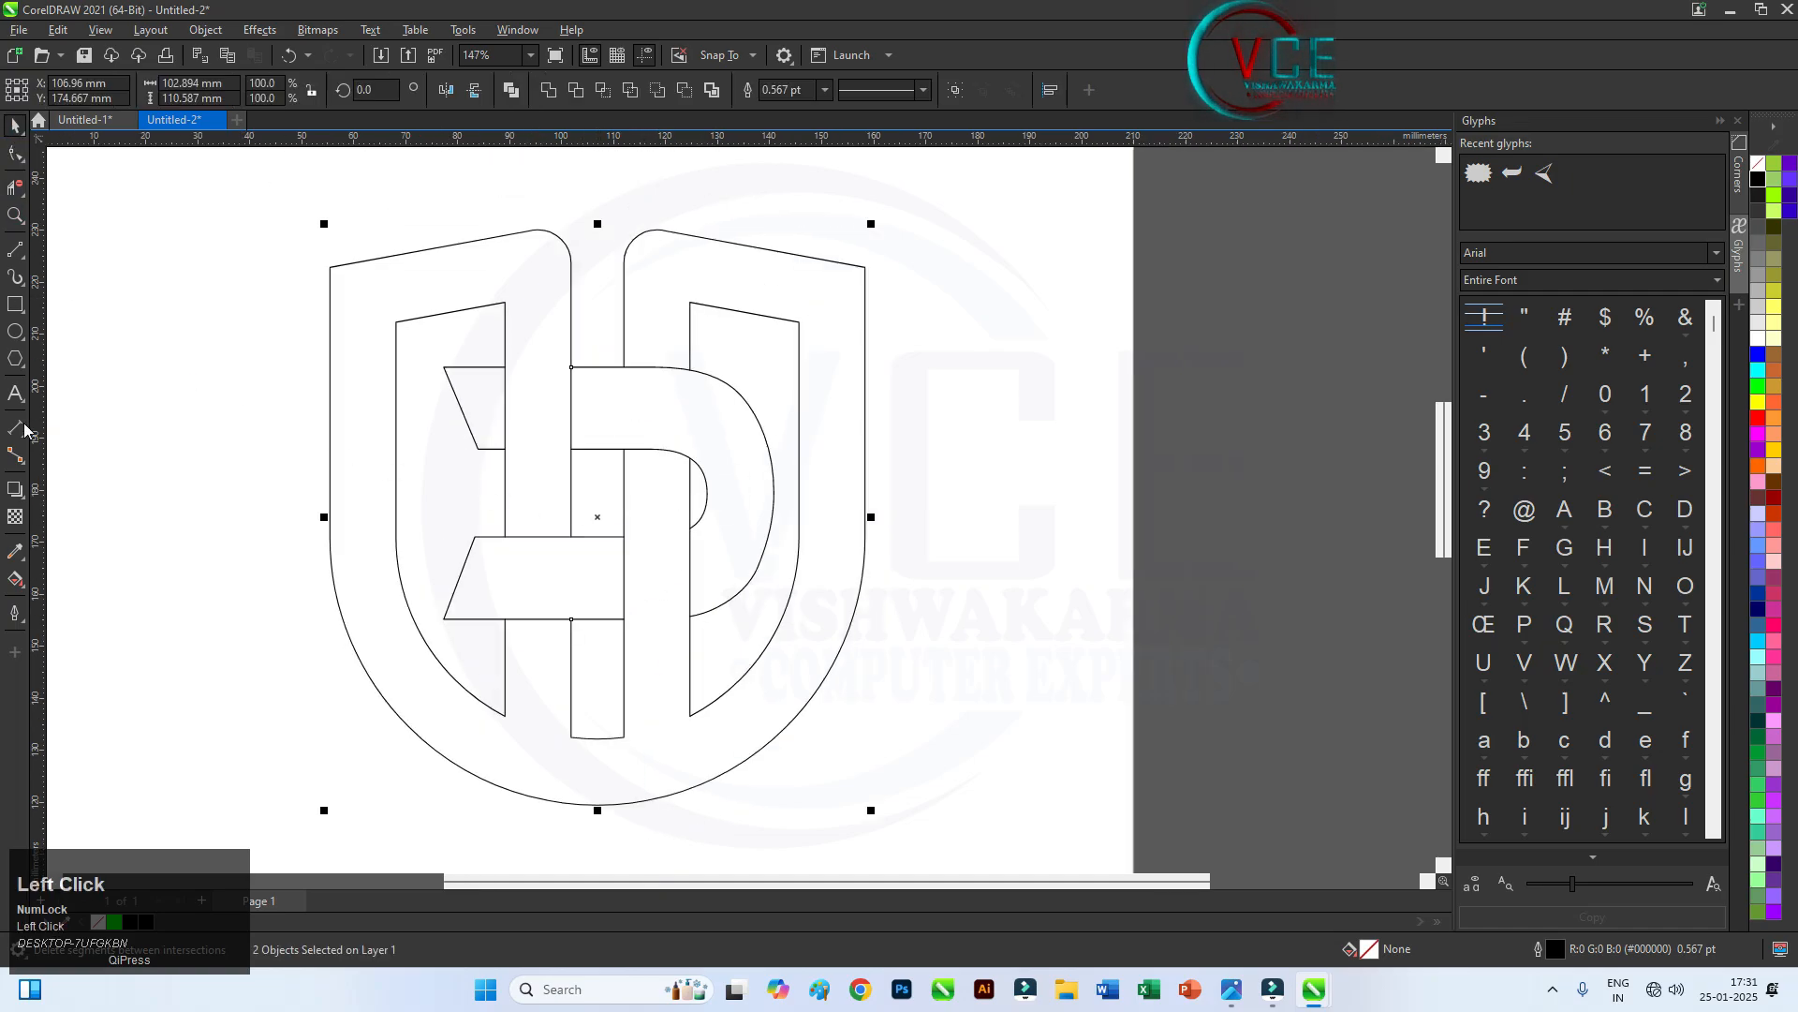
# Fill the shield and its two vertical bars with green using Smart Fill
pyautogui.click(17, 579)
pyautogui.click(65, 600)
pyautogui.click(349, 434)
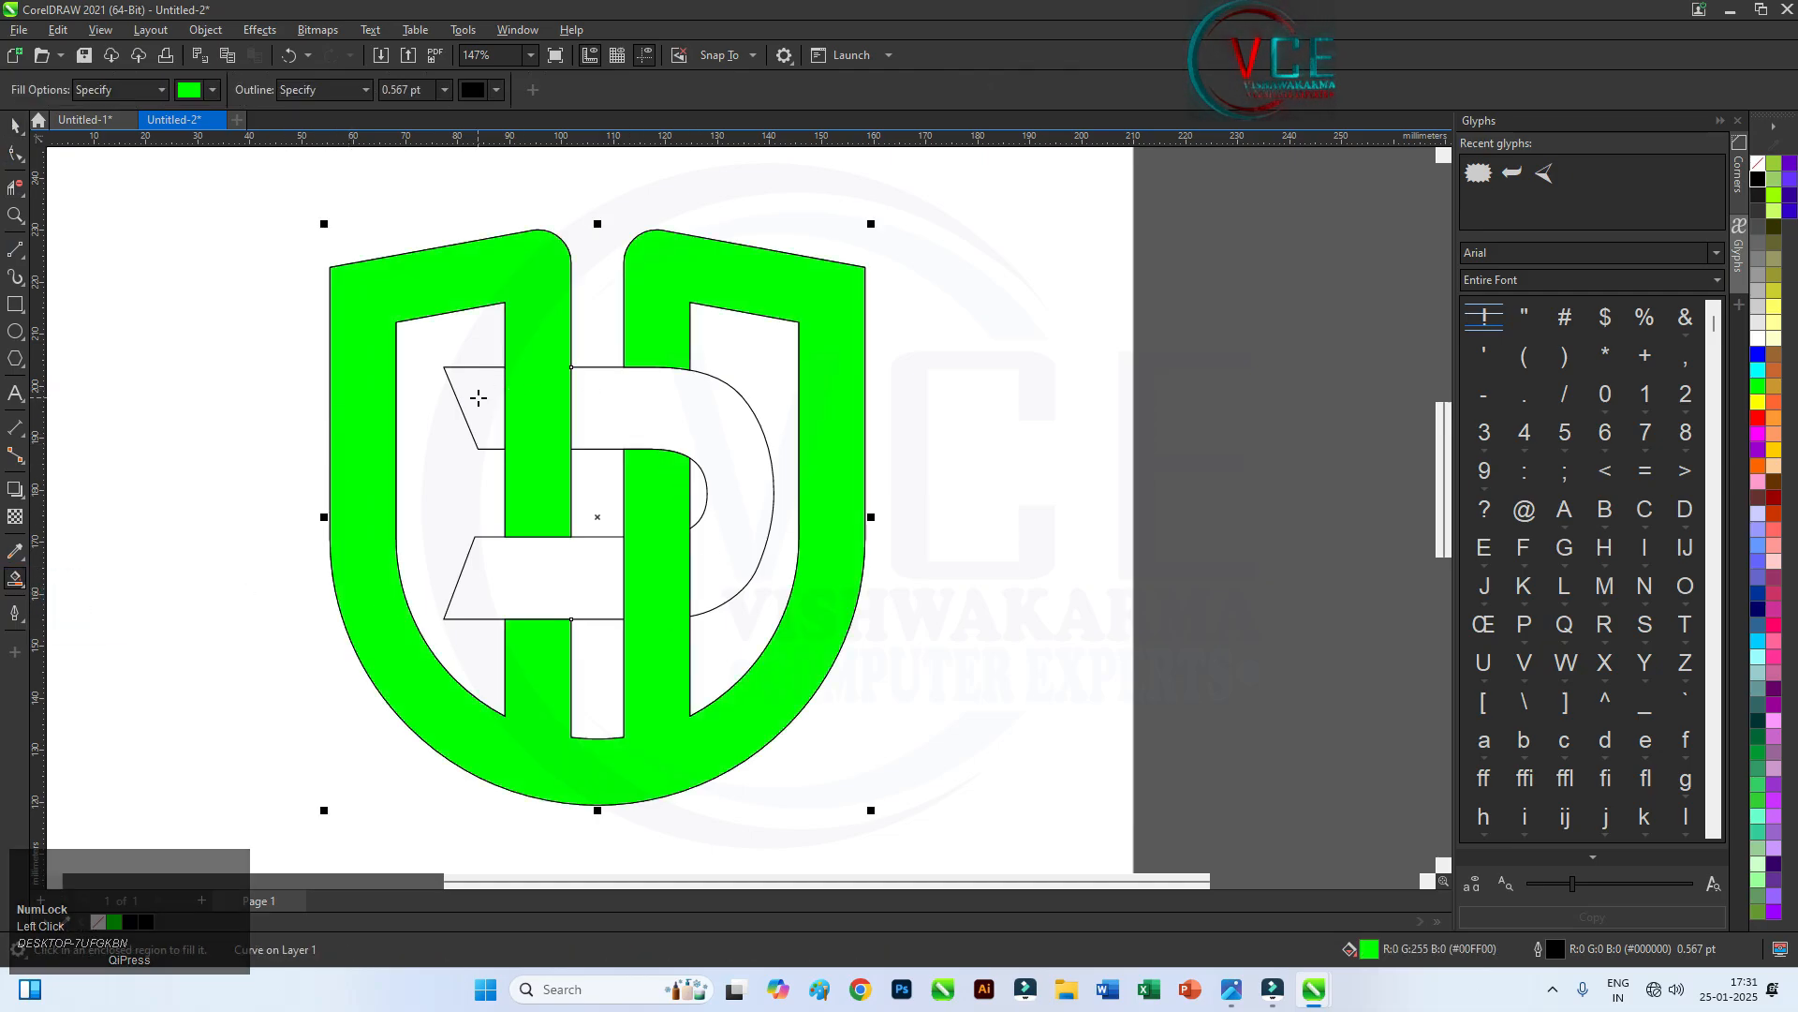
# Set the Smart Fill colour to blue and fill the three visible pieces of the U
pyautogui.click(190, 90)
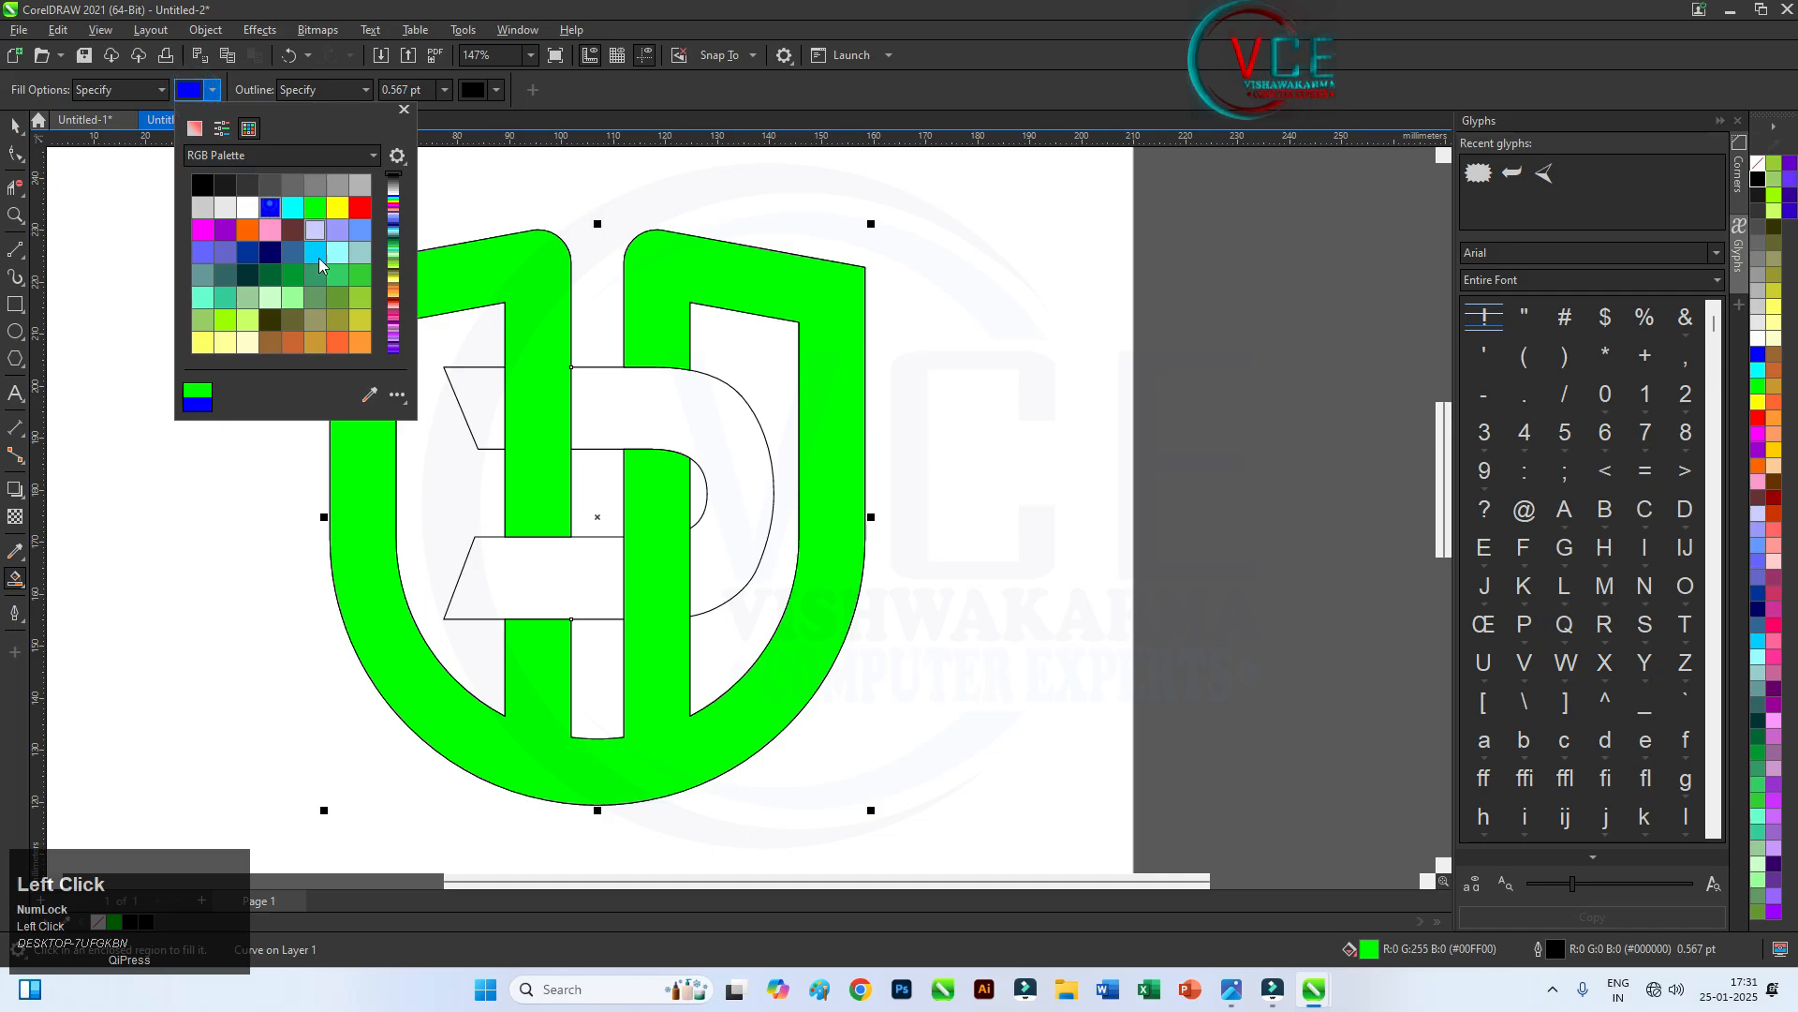
pyautogui.click(270, 207)
pyautogui.click(459, 401)
pyautogui.click(622, 421)
pyautogui.click(473, 555)
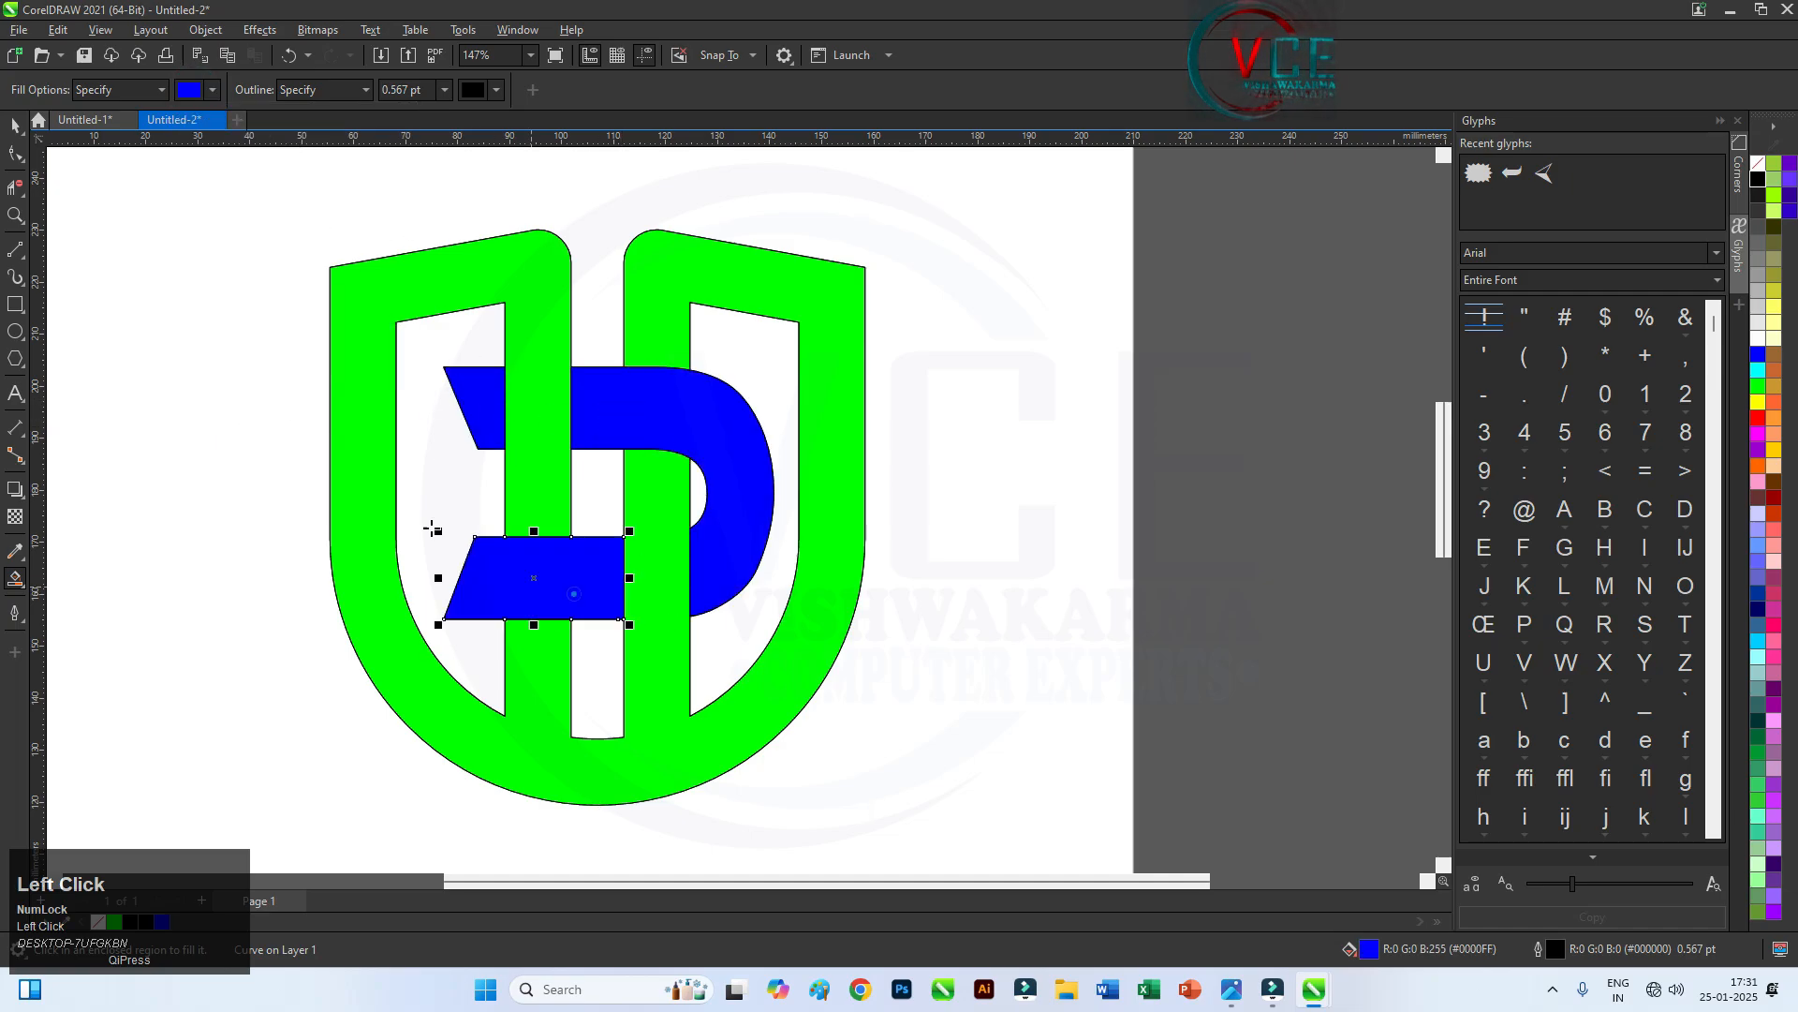
# Give the green shield a vertical linear fountain fill from top to bottom and add a red colour node near its middle
pyautogui.click(16, 123)
pyautogui.click(402, 296)
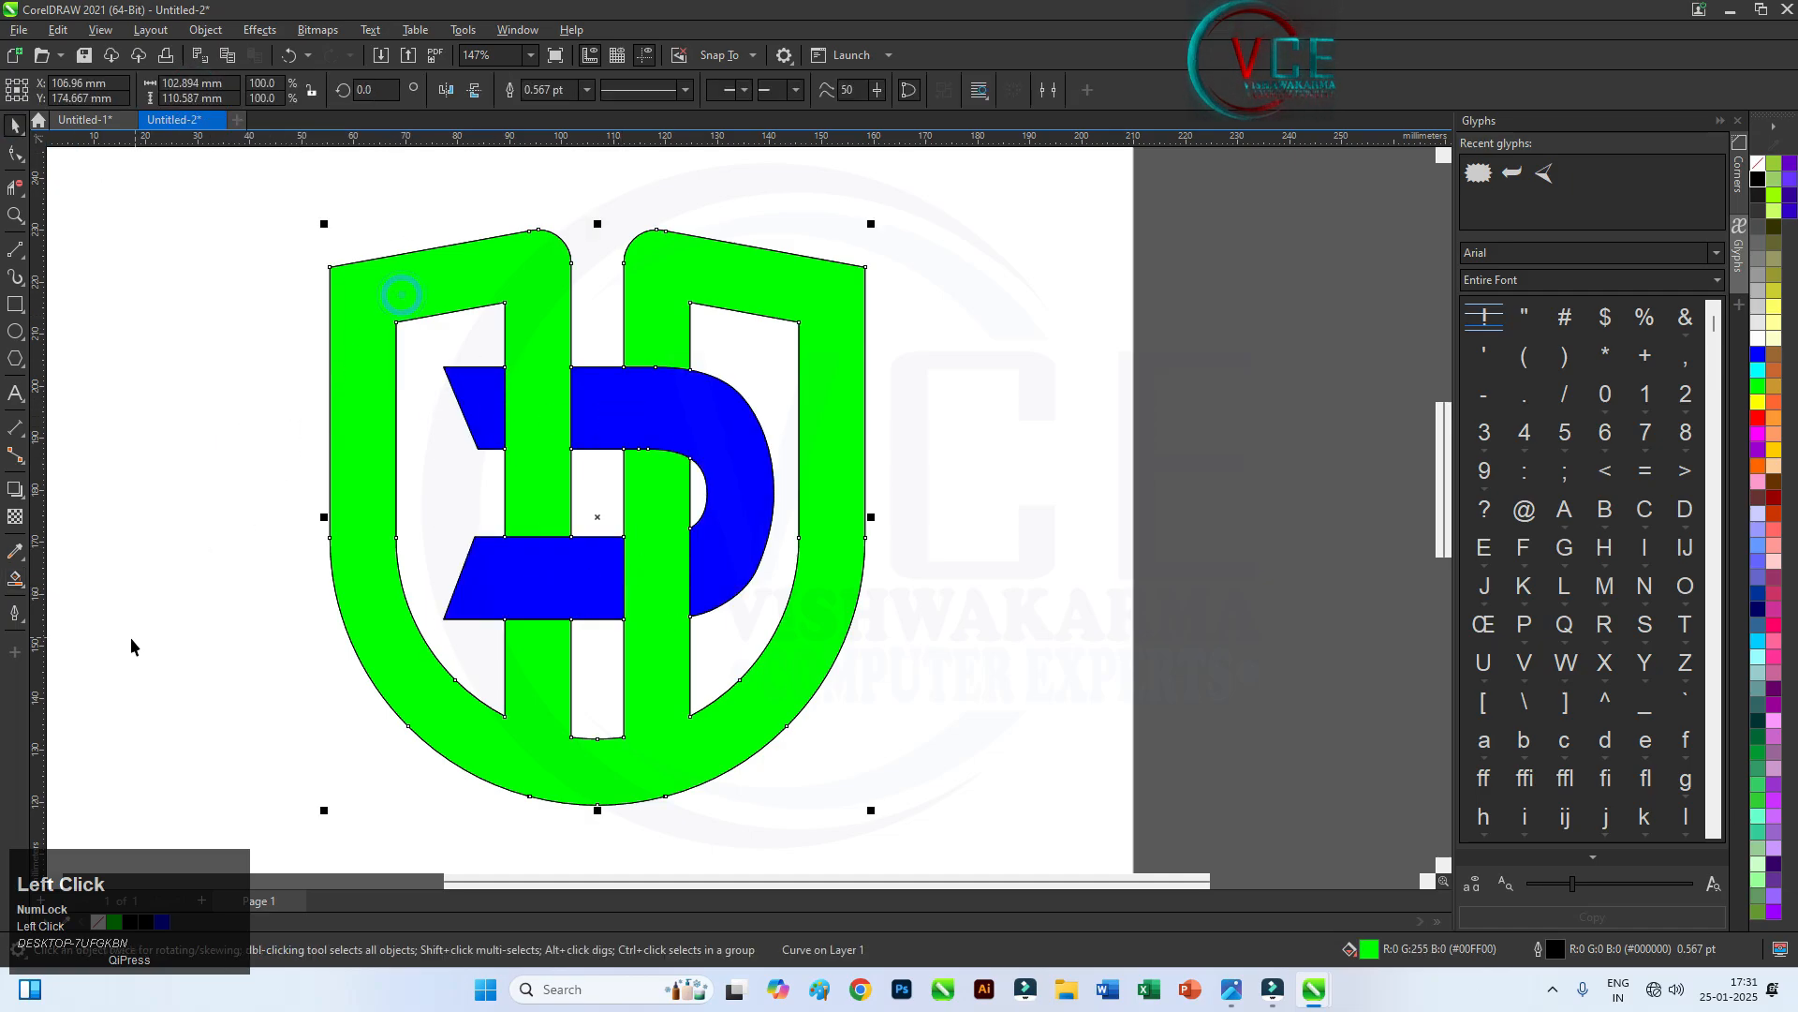
pyautogui.click(16, 586)
pyautogui.click(94, 581)
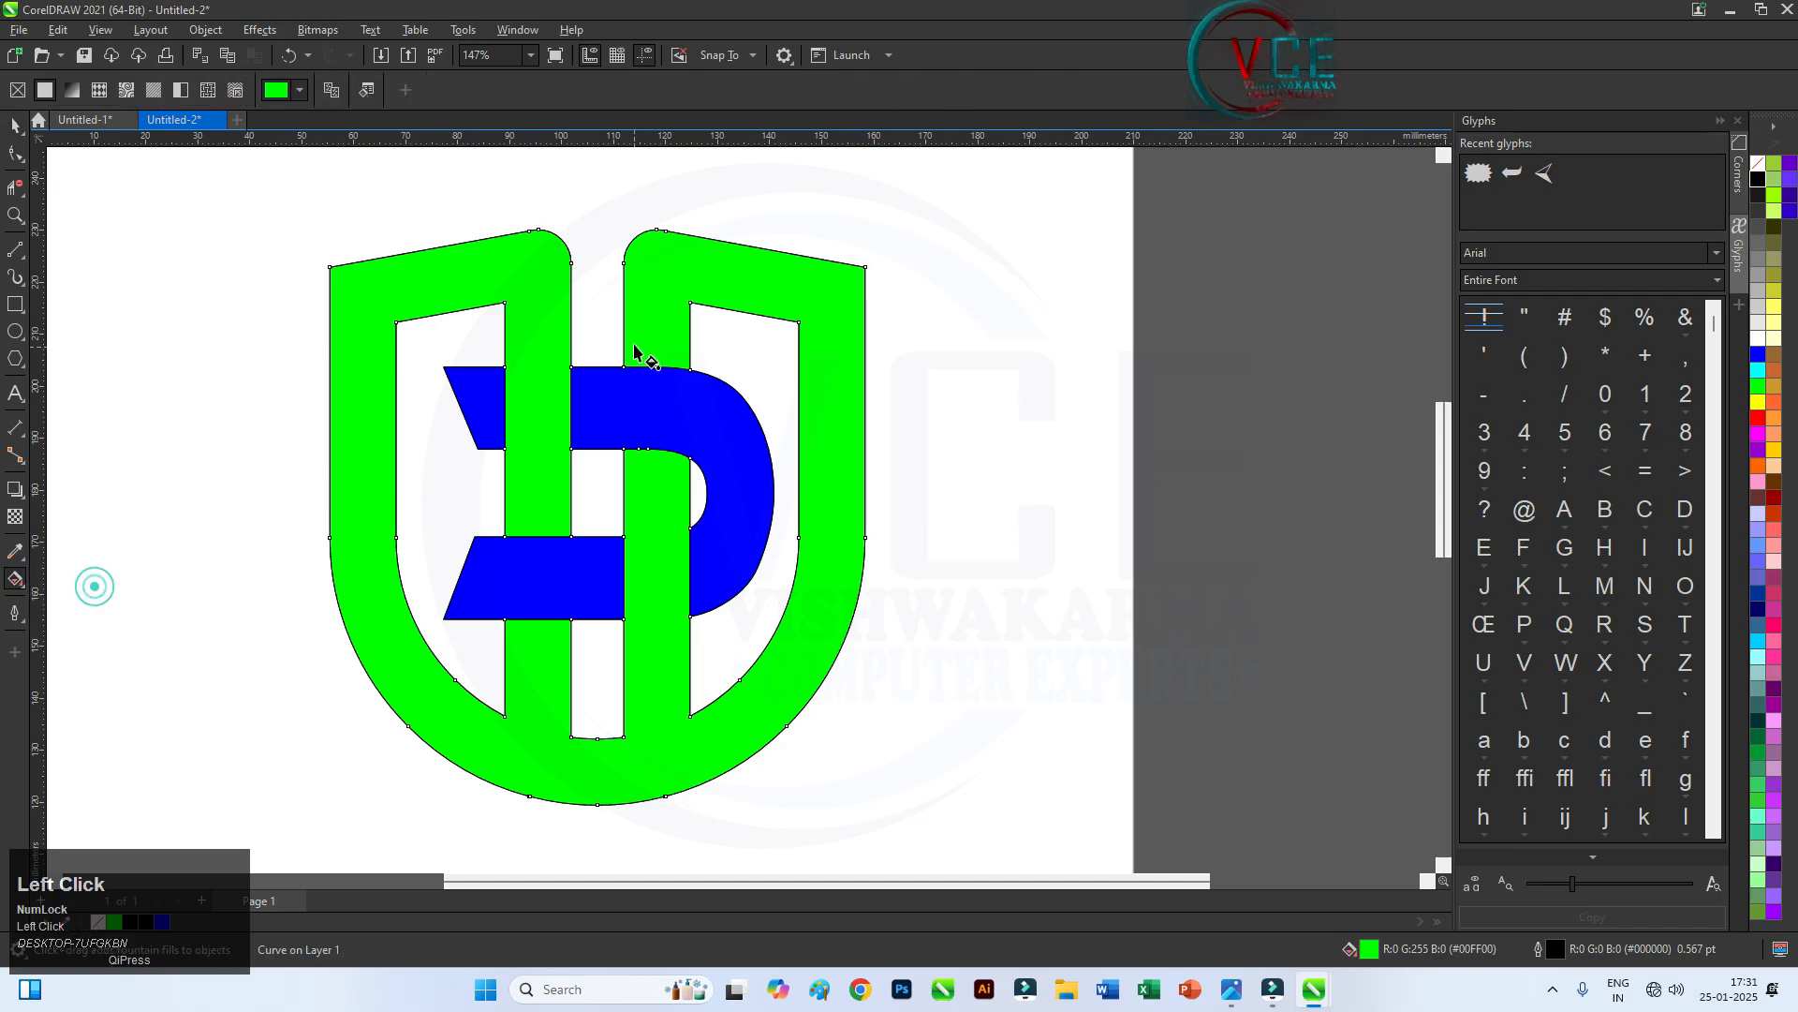
pyautogui.moveTo(602, 231); pyautogui.dragTo(597, 803)
pyautogui.moveTo(1763, 423); pyautogui.dragTo(916, 470)
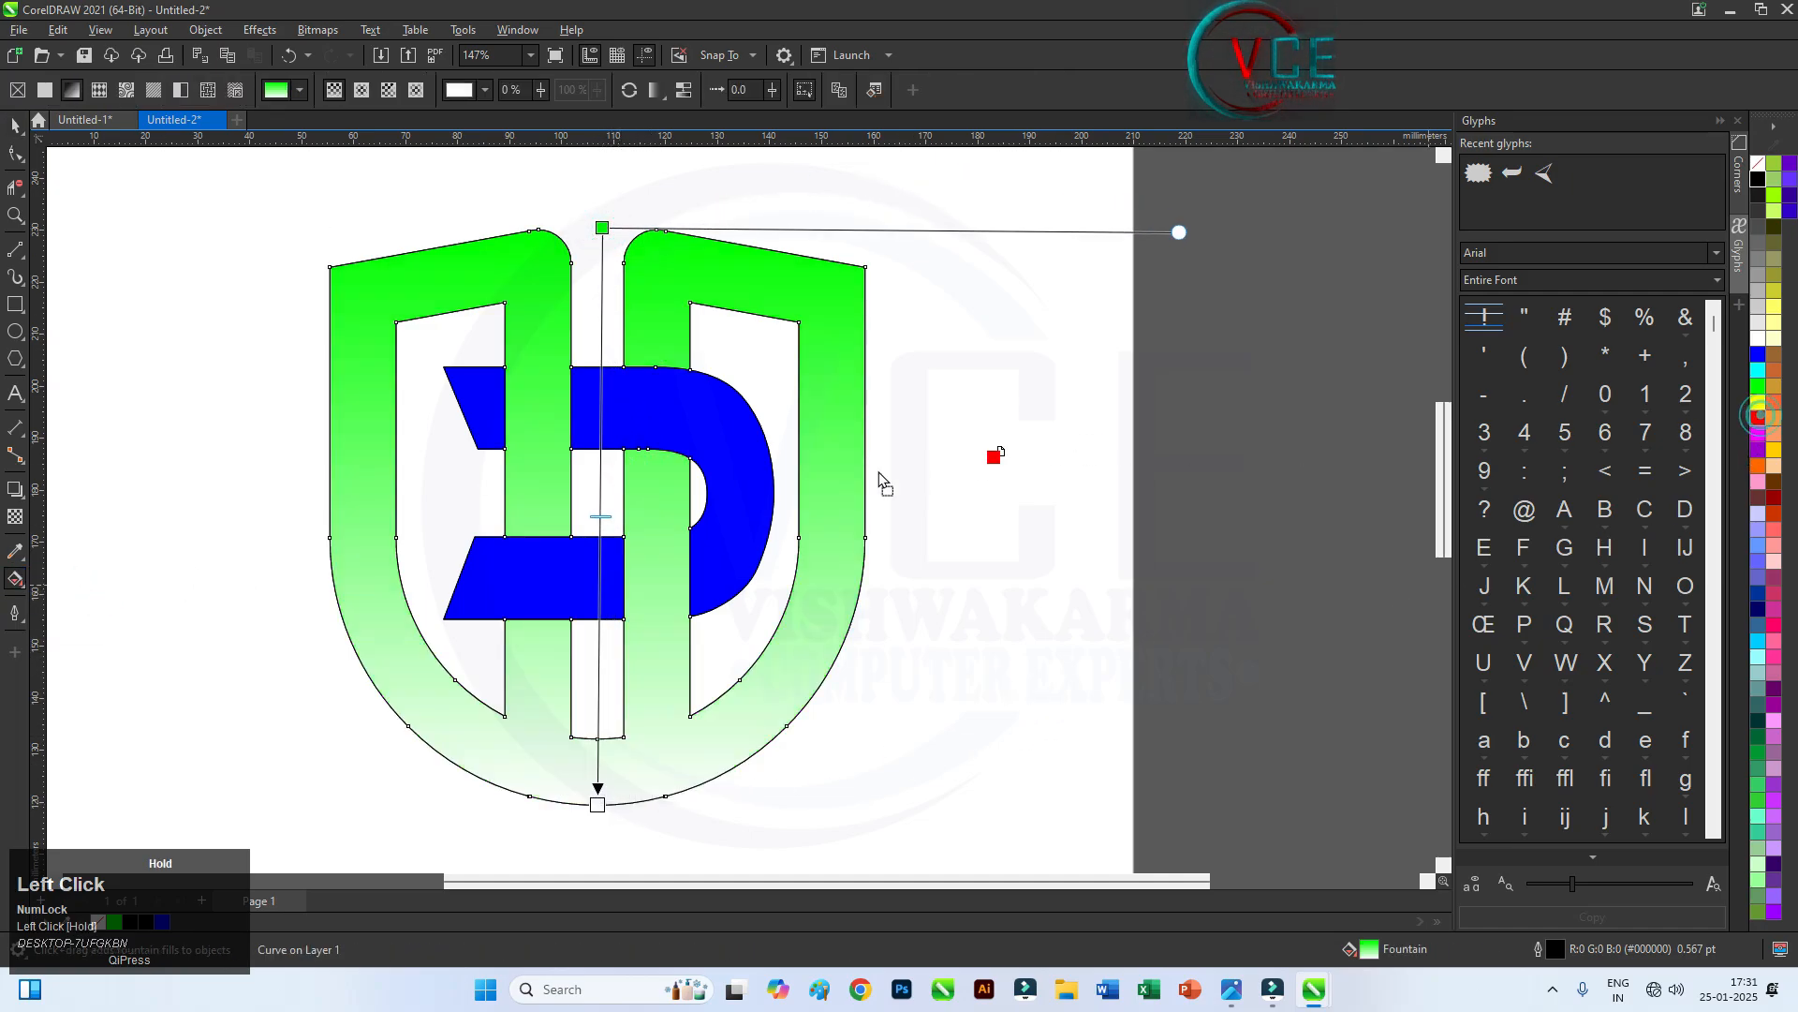
pyautogui.moveTo(599, 501); pyautogui.dragTo(600, 495)
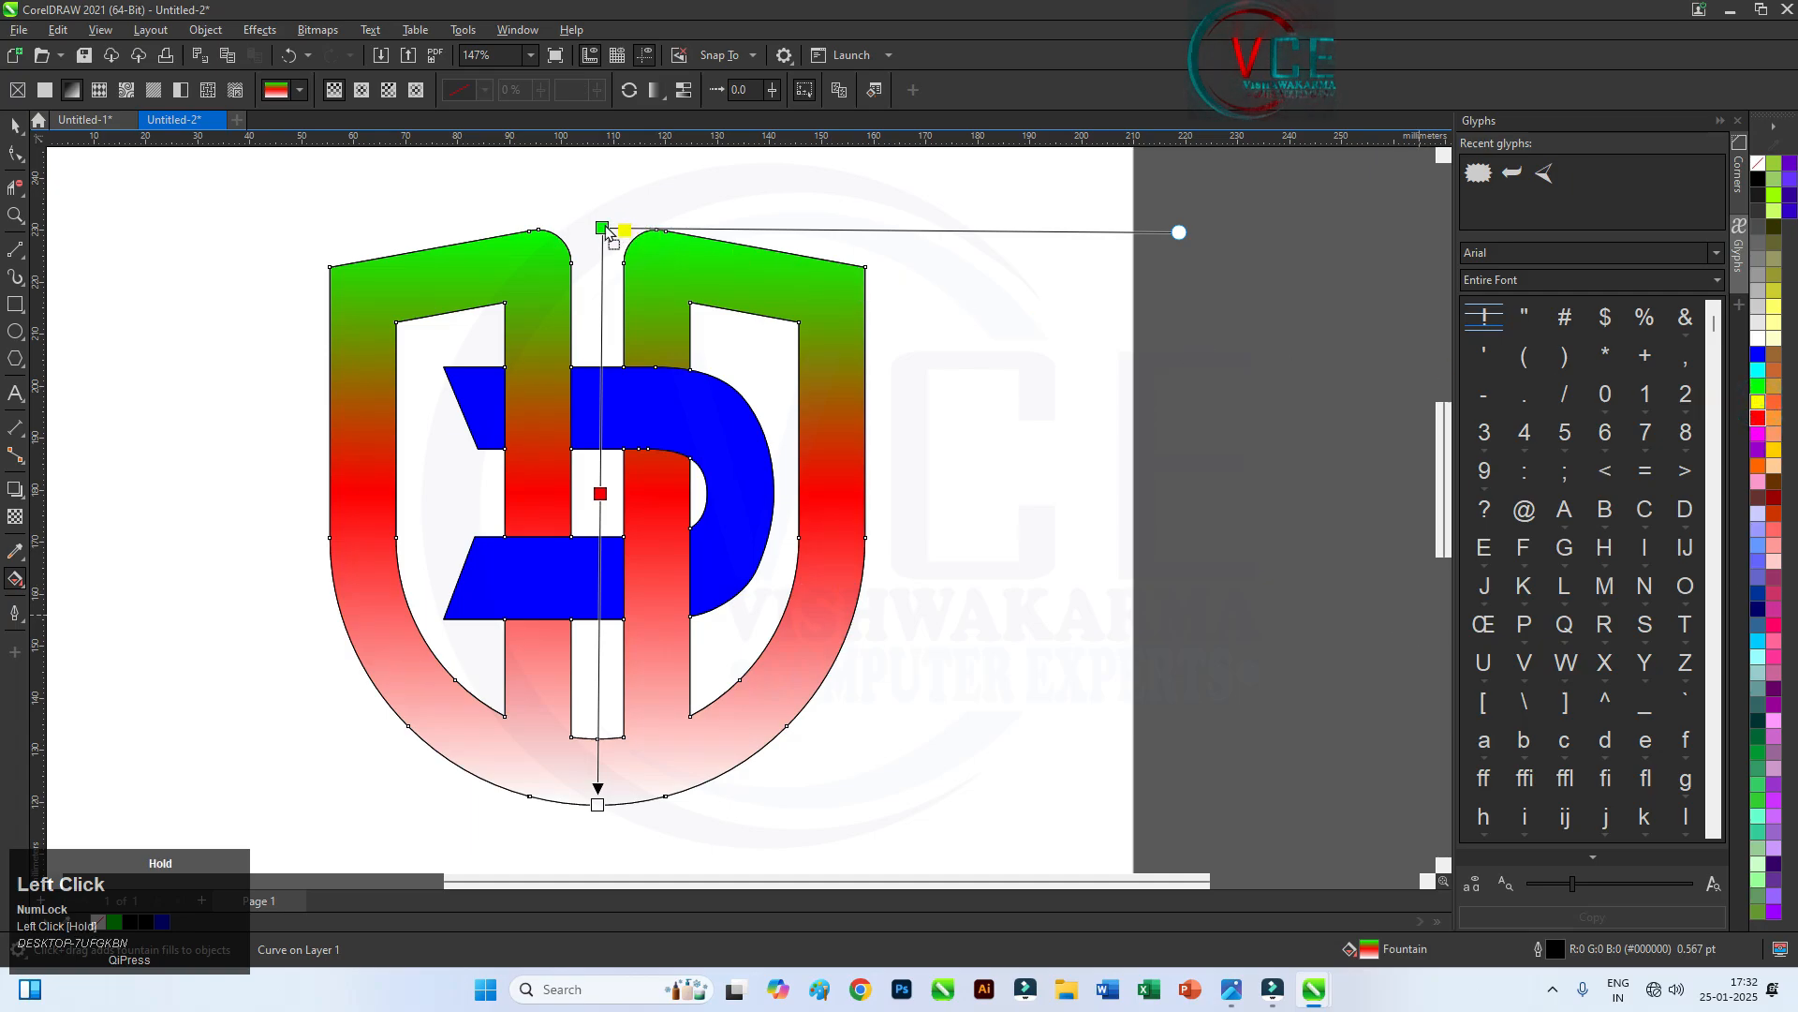
# Make the shield gradient's top node yellow and its bottom node blue
pyautogui.moveTo(607, 232); pyautogui.dragTo(603, 229)
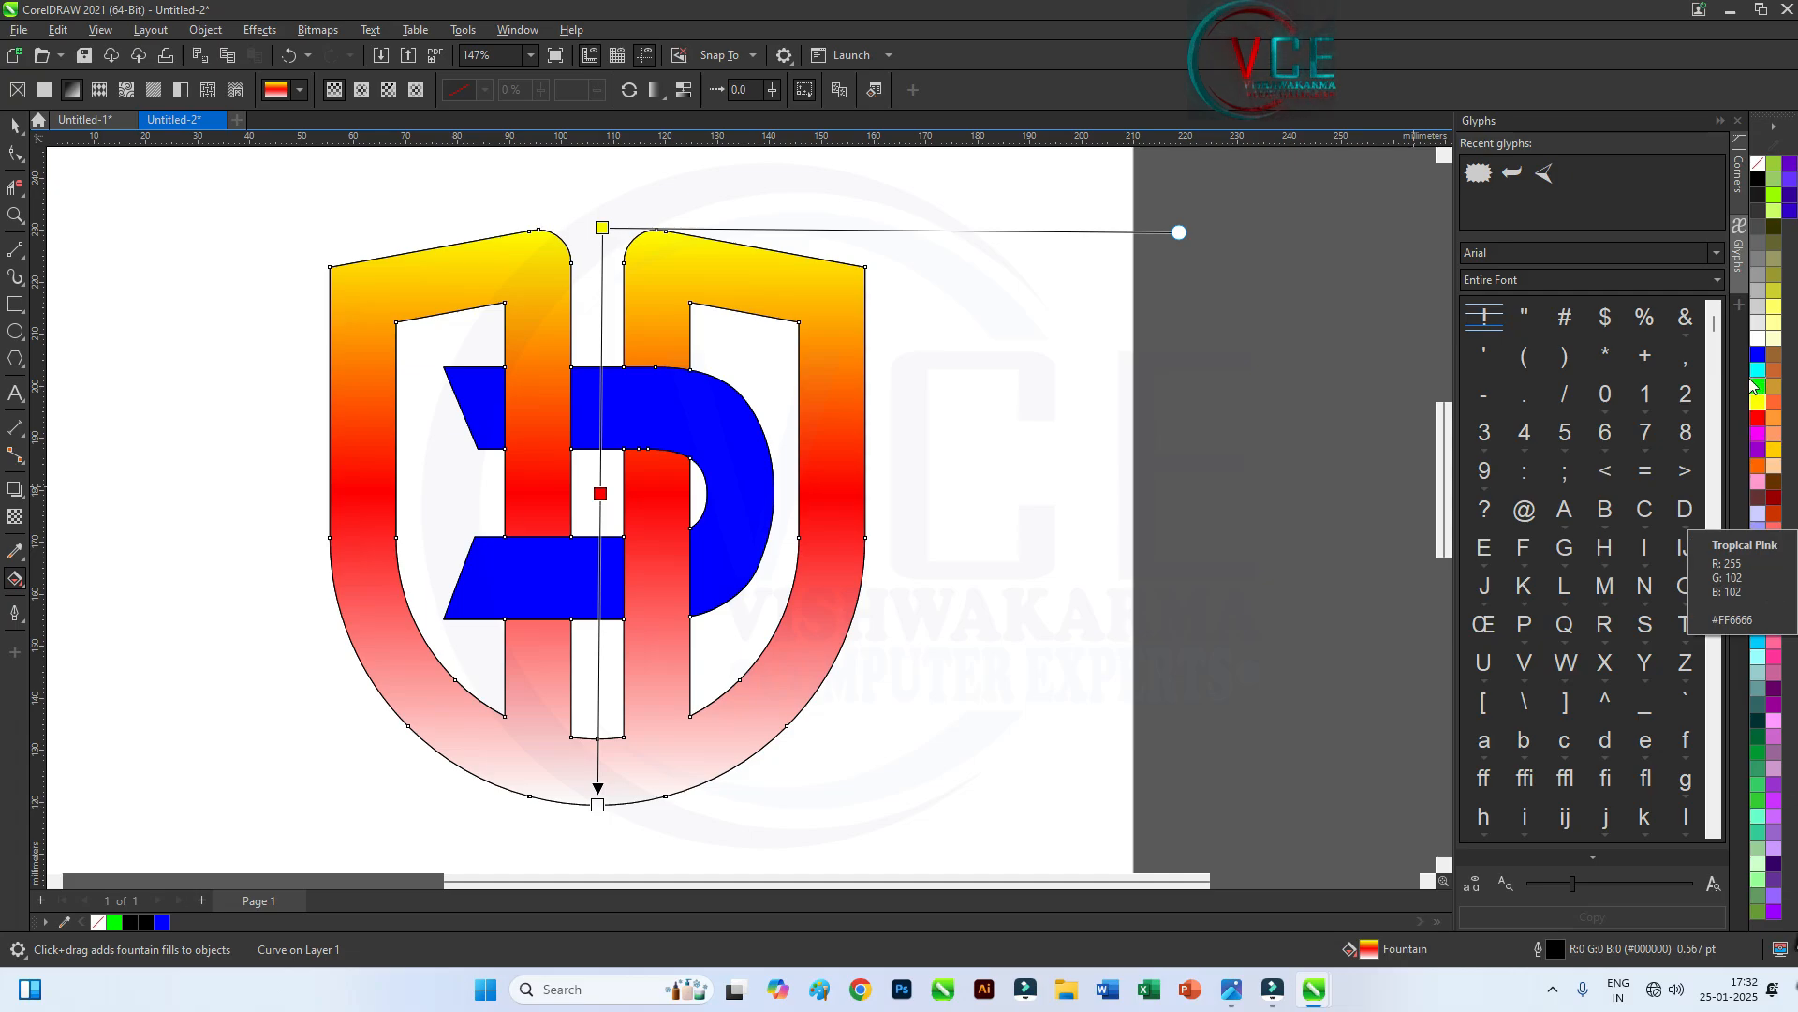
pyautogui.moveTo(1759, 361); pyautogui.dragTo(1741, 375)
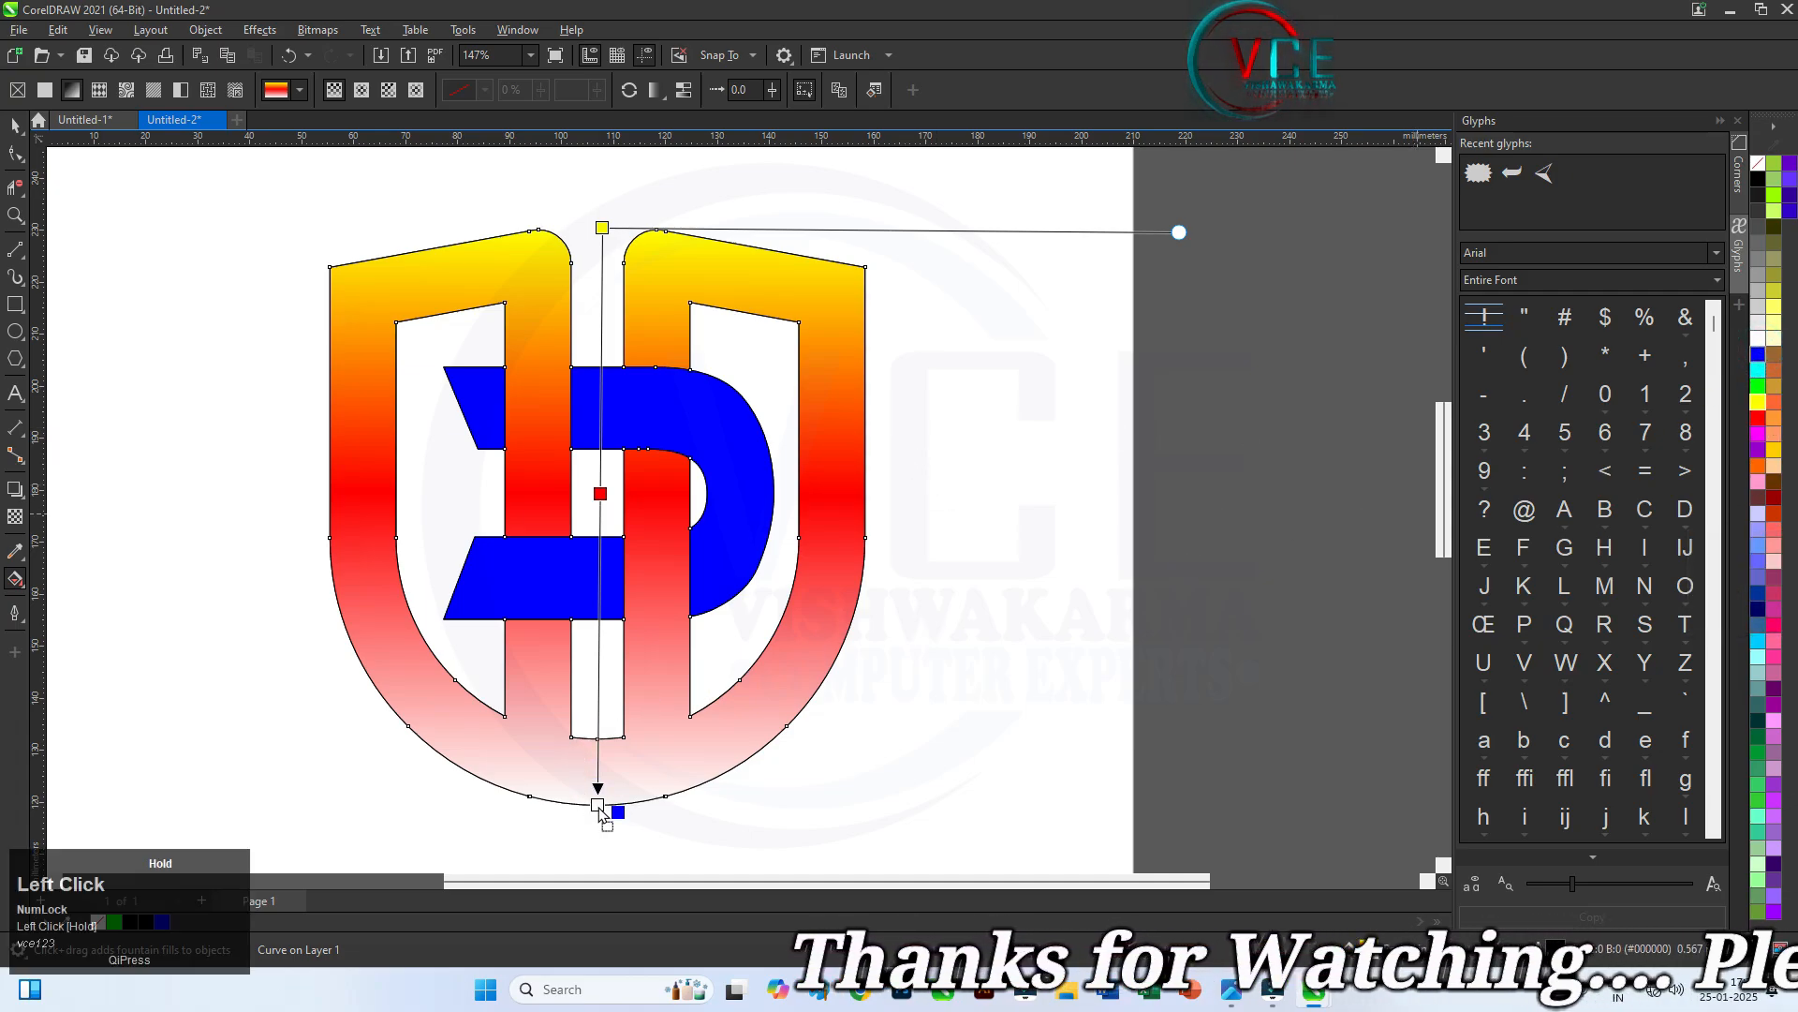
pyautogui.moveTo(600, 810); pyautogui.dragTo(598, 803)
pyautogui.scroll(-1, 721, 427)
pyautogui.scroll(1, 639, 461)
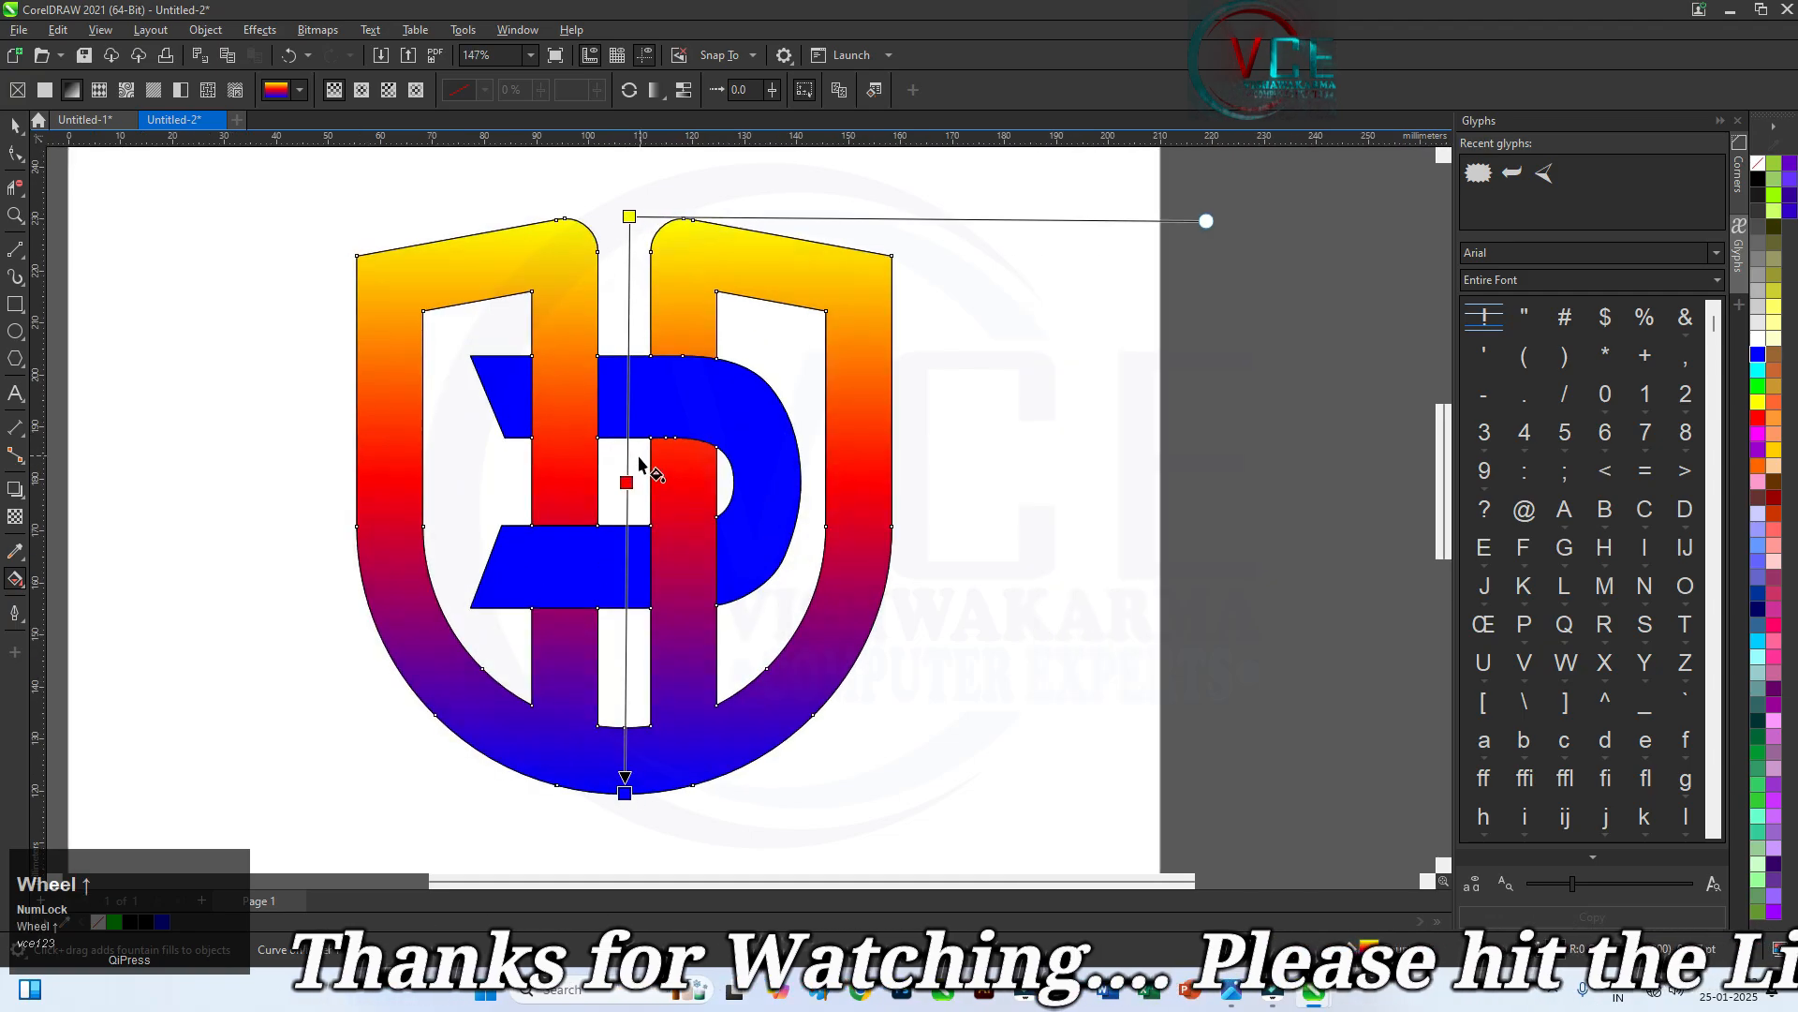
# Select the three blue pieces of the U and weld them into one object
pyautogui.click(14, 126)
pyautogui.click(213, 225)
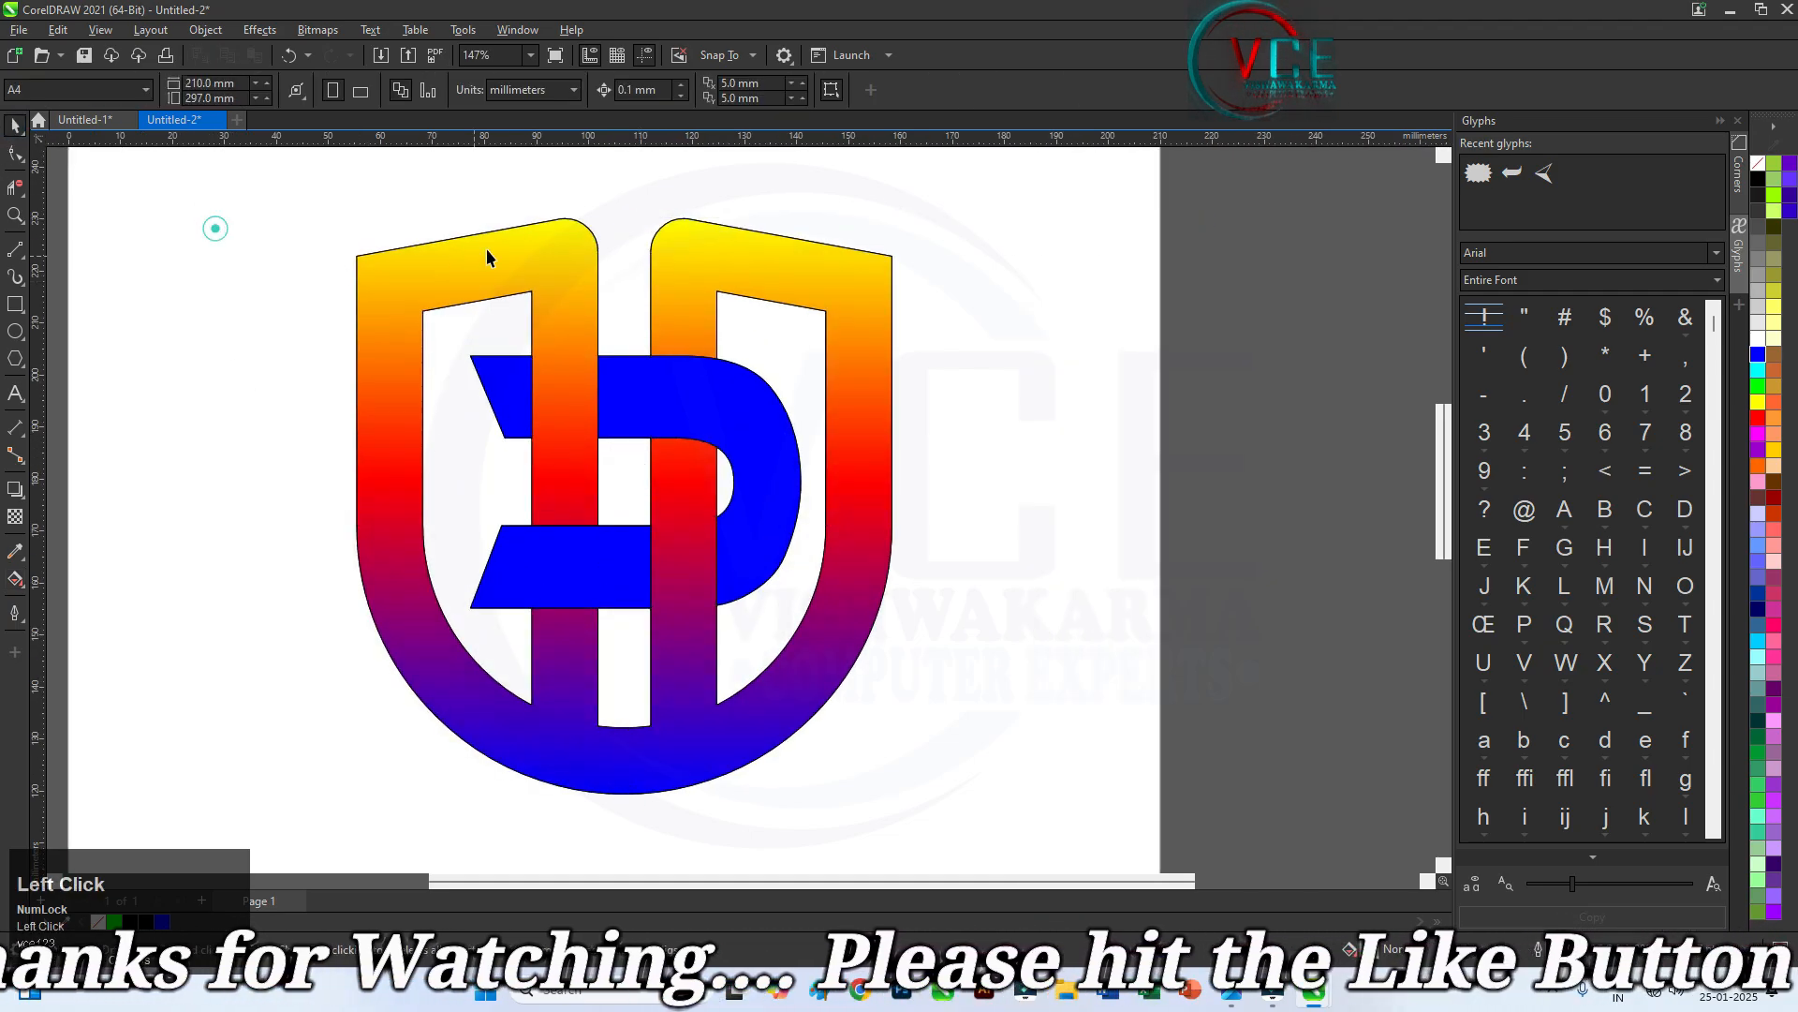
pyautogui.click(503, 402)
pyautogui.keyDown('shift'); pyautogui.click(736, 421); pyautogui.keyUp('shift')
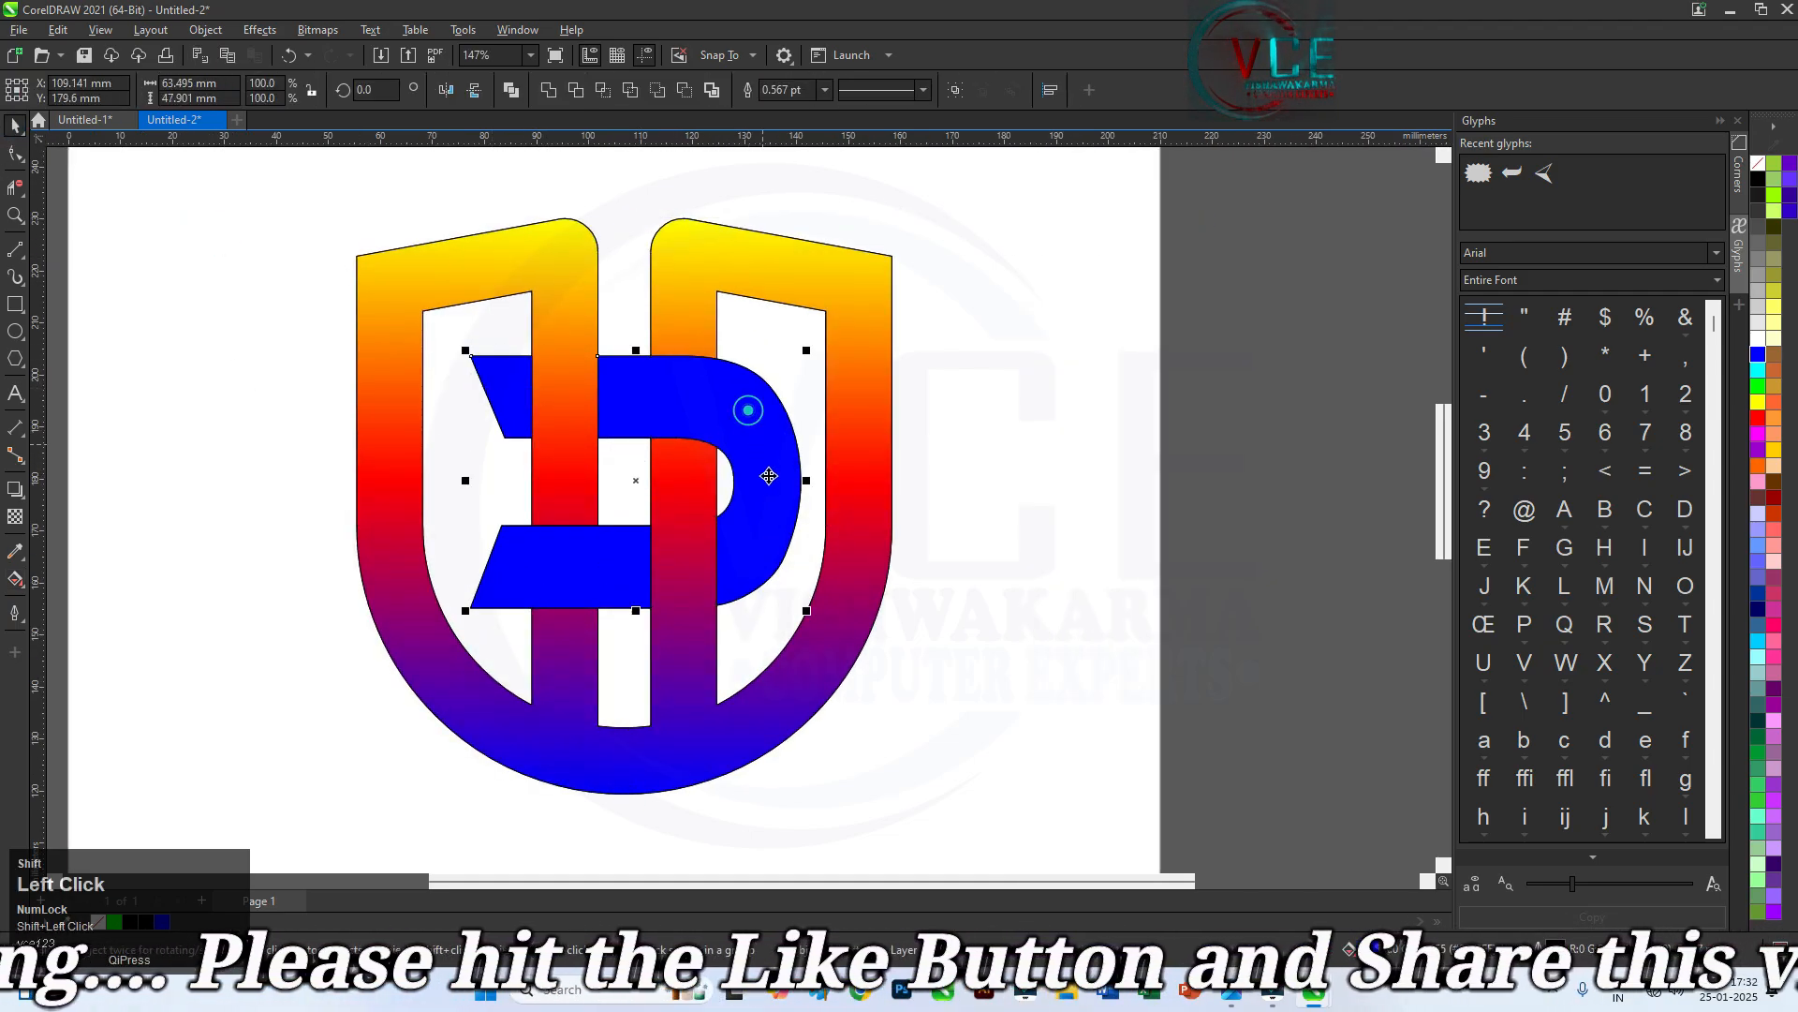
pyautogui.keyDown('shift'); pyautogui.click(500, 587); pyautogui.keyUp('shift')
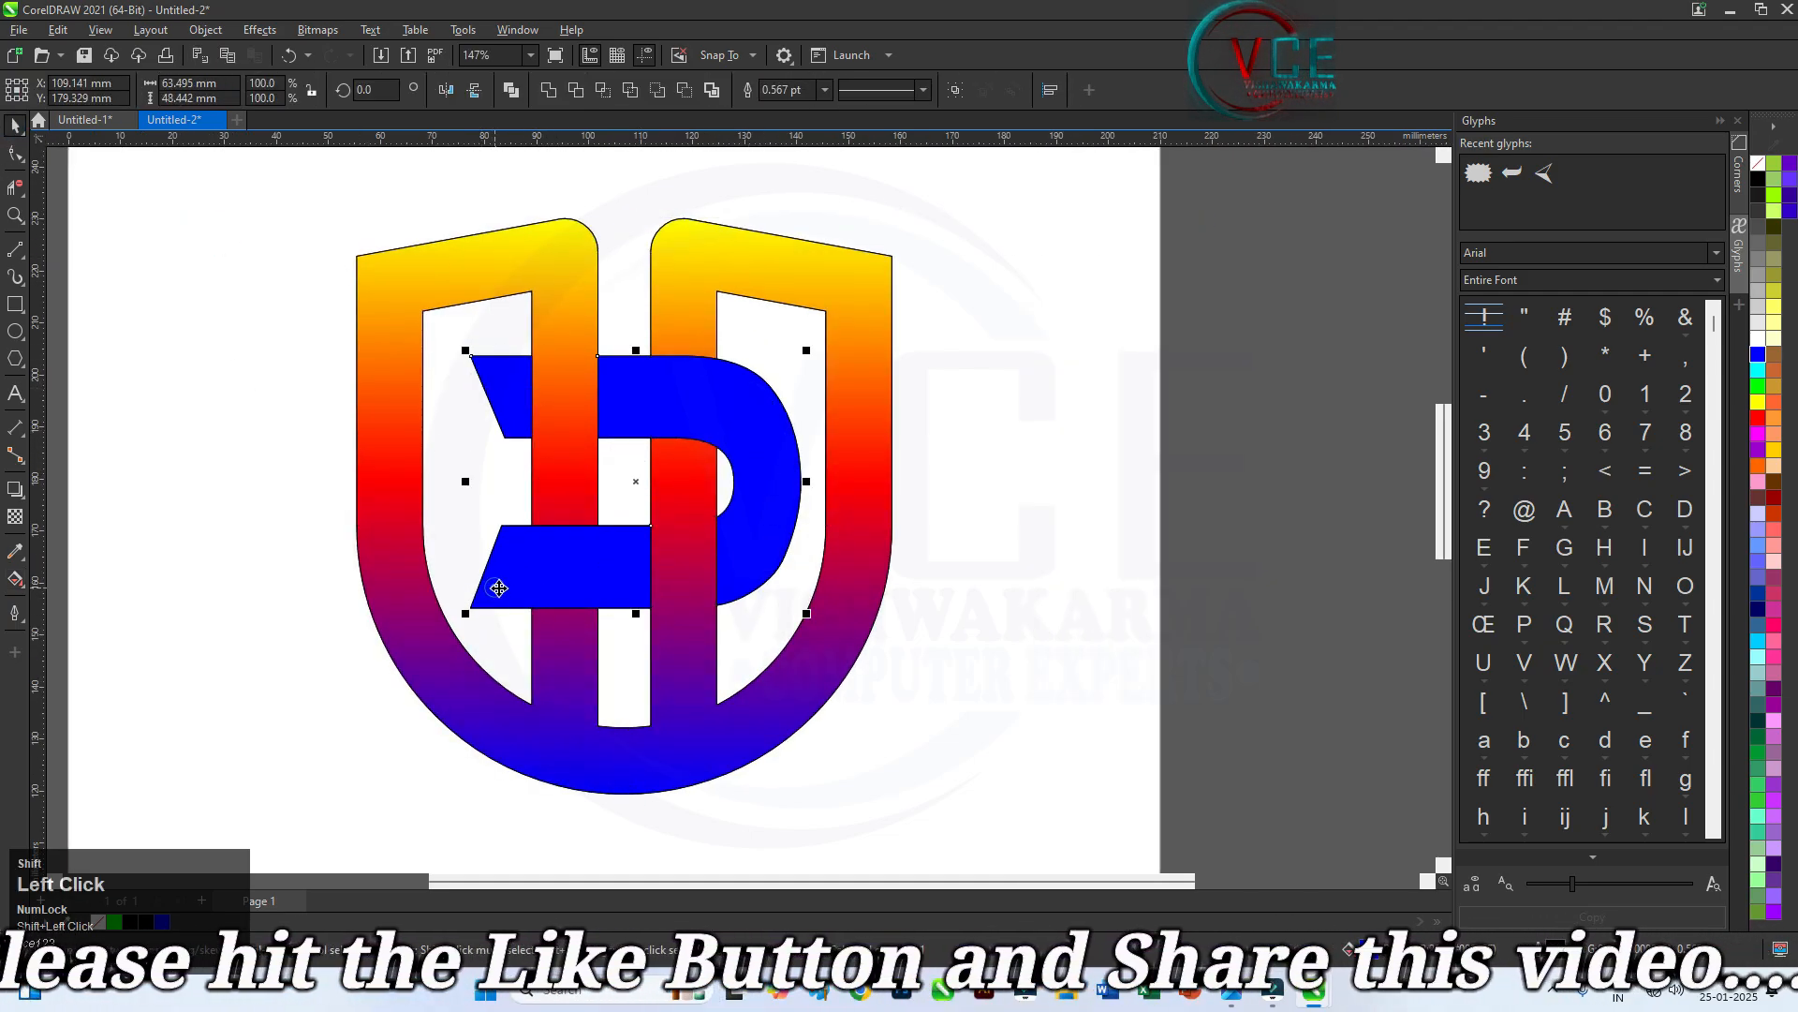
pyautogui.click(548, 90)
pyautogui.scroll(1, 687, 494)
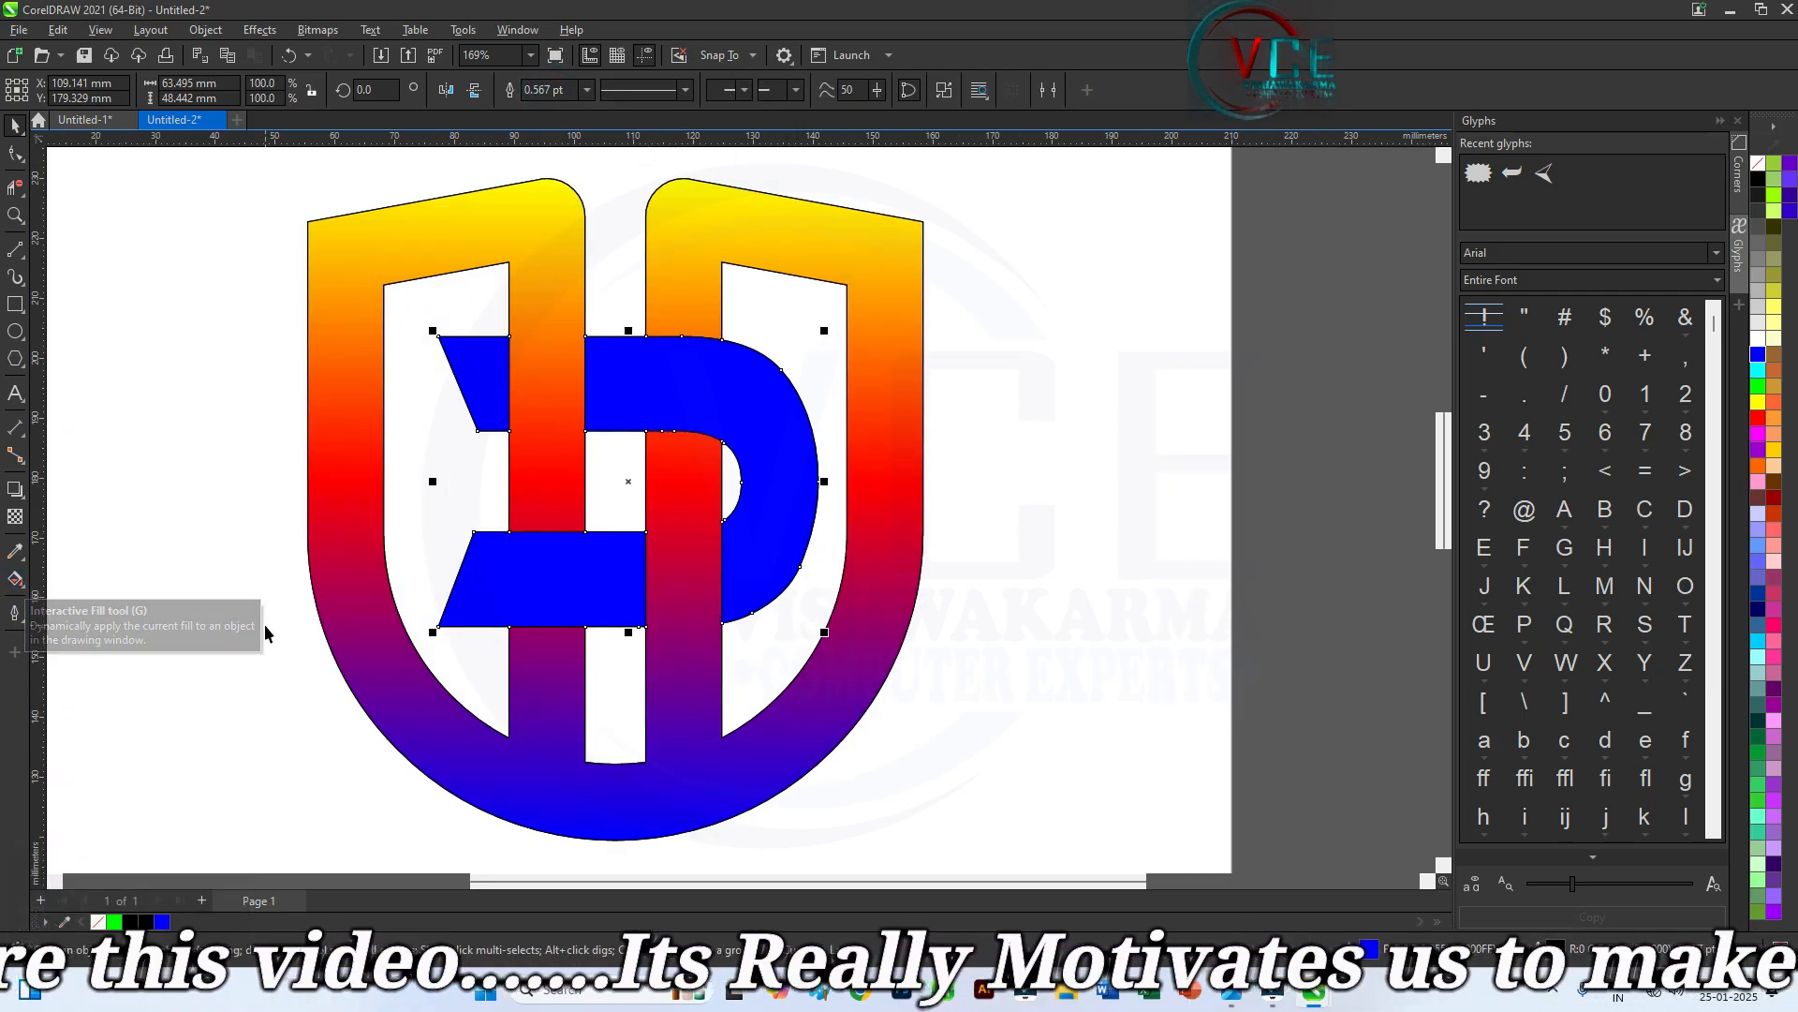
pyautogui.scroll(-3, 825, 450)
pyautogui.press('F10')
pyautogui.click(14, 125)
pyautogui.click(426, 341)
pyautogui.scroll(1, 717, 367)
pyautogui.scroll(1, 719, 367)
# Apply a contour towards the centre of the blue U with a 0.025 mm offset and yellow-green contour fill #E1FF00
pyautogui.click(703, 406)
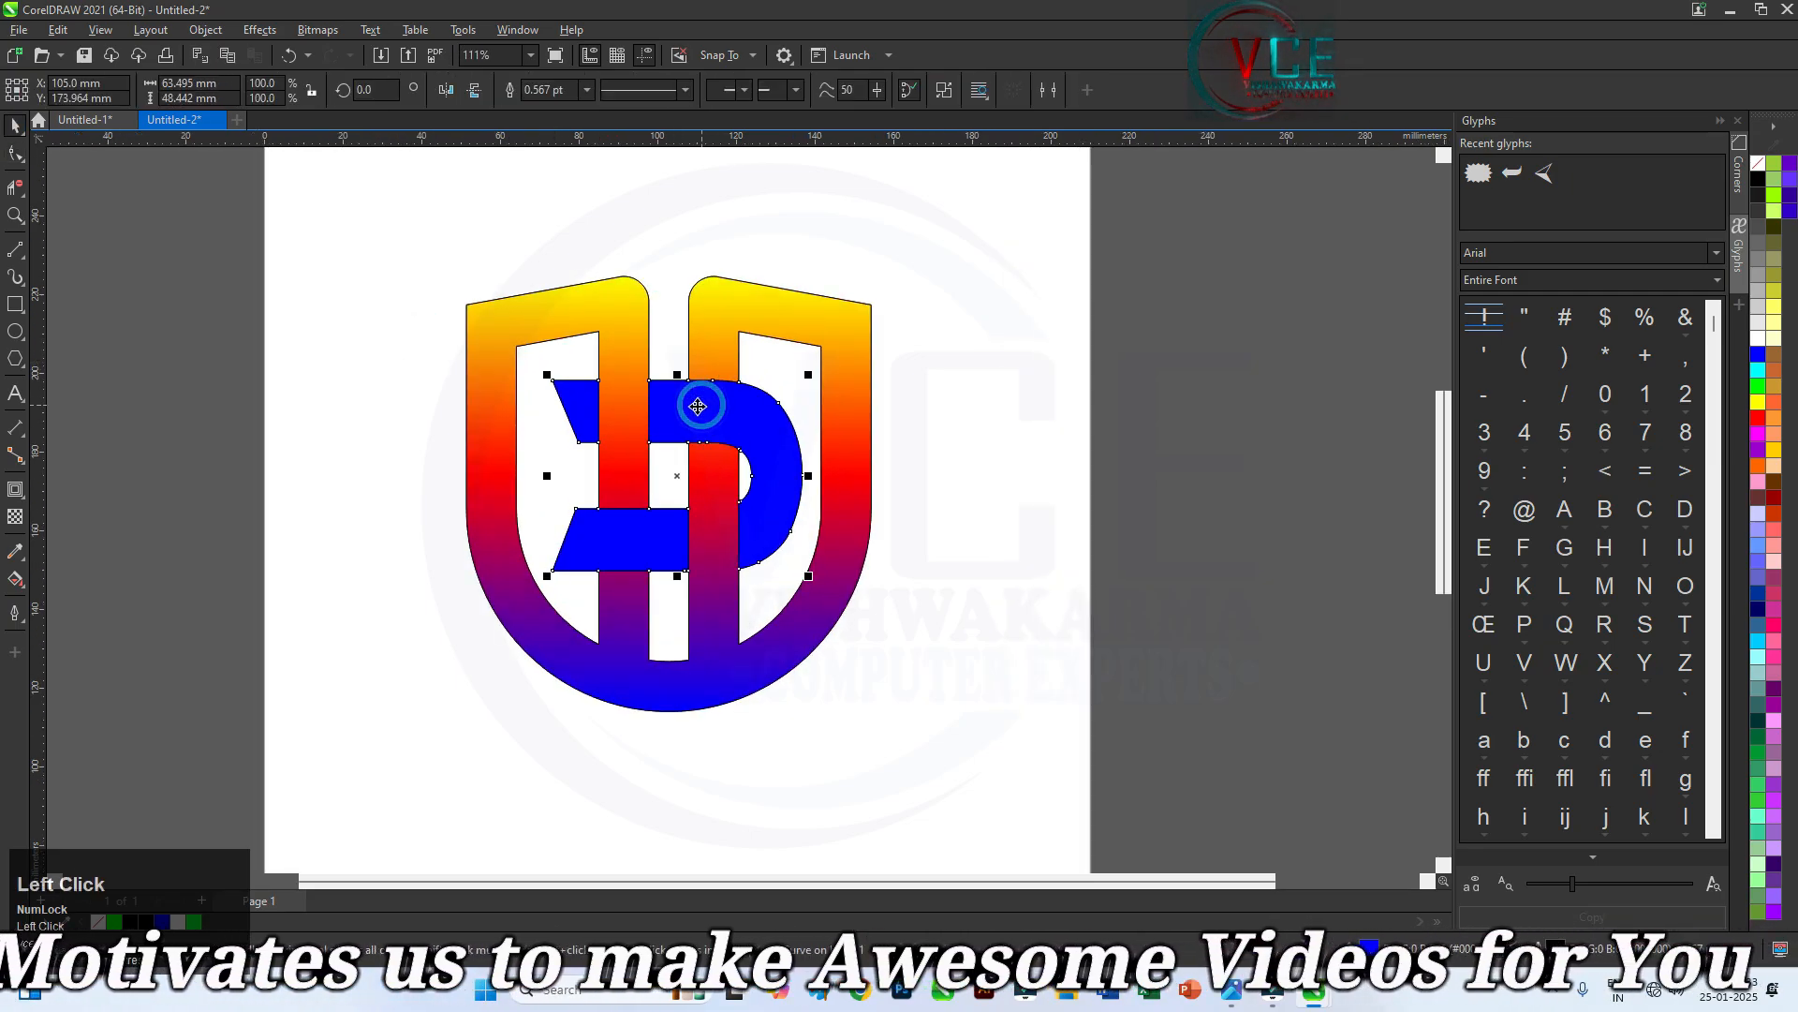
pyautogui.click(16, 491)
pyautogui.click(68, 513)
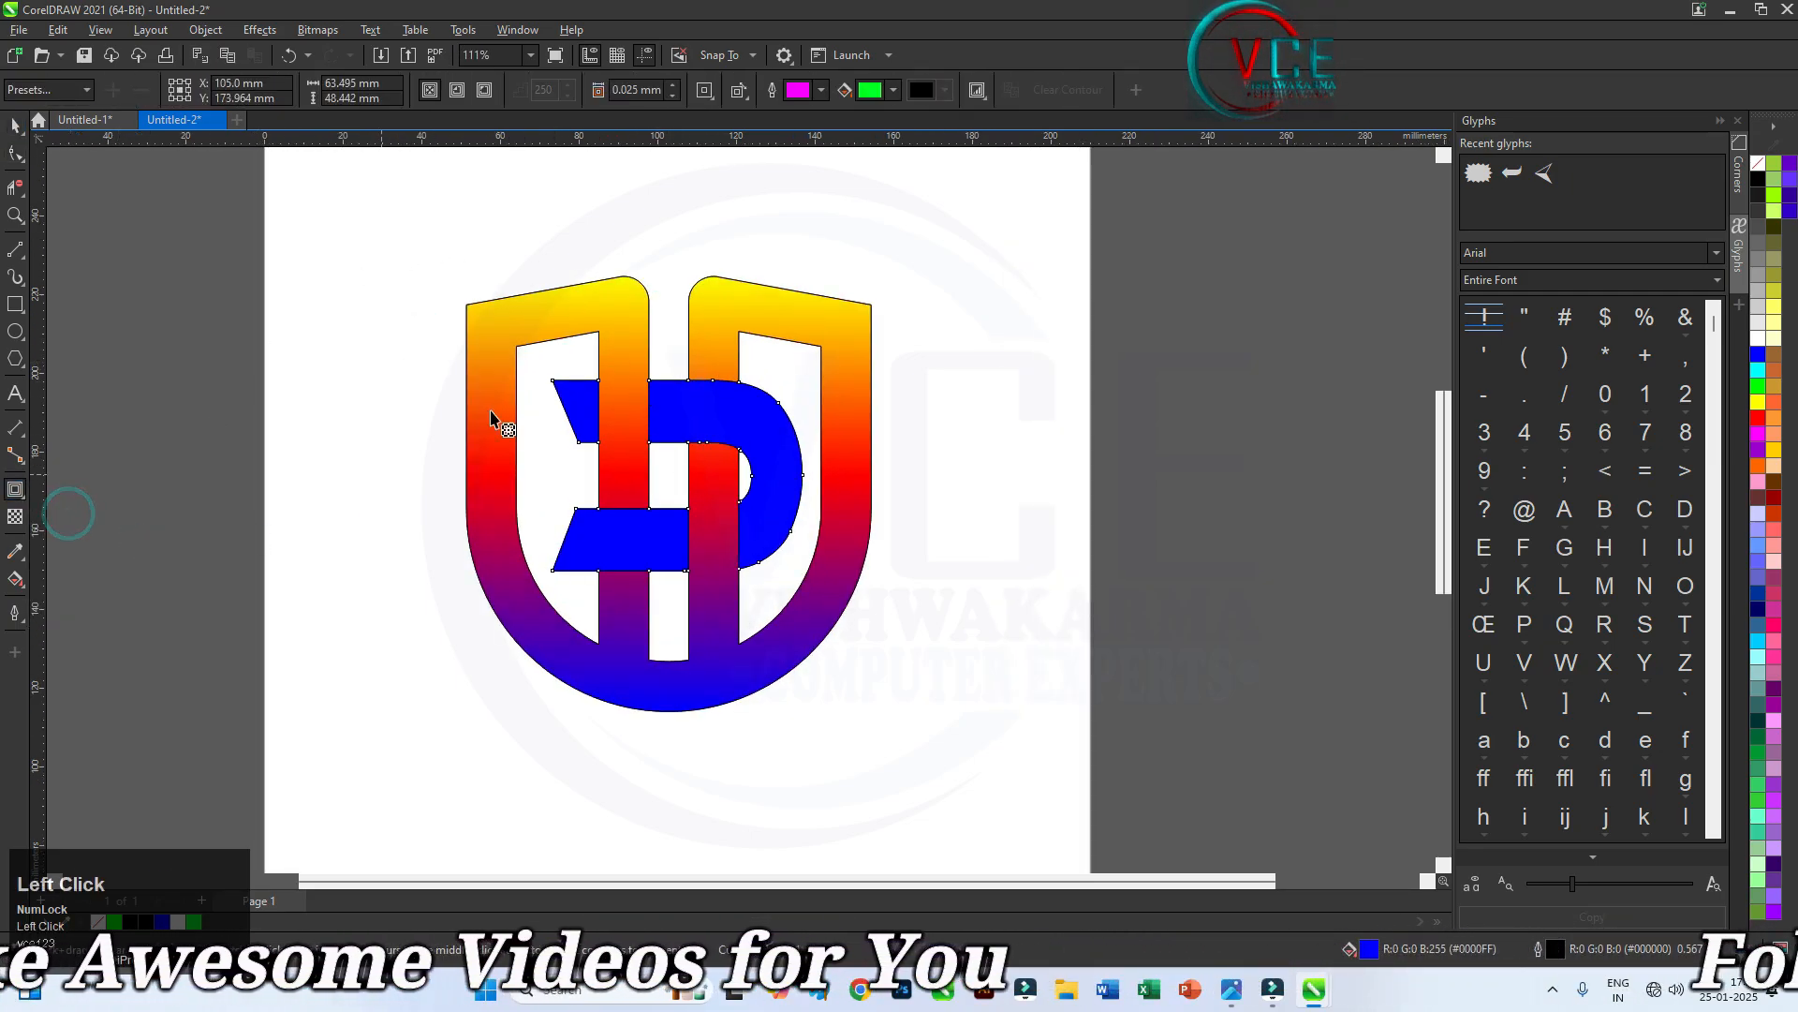
pyautogui.click(894, 90)
pyautogui.click(886, 318)
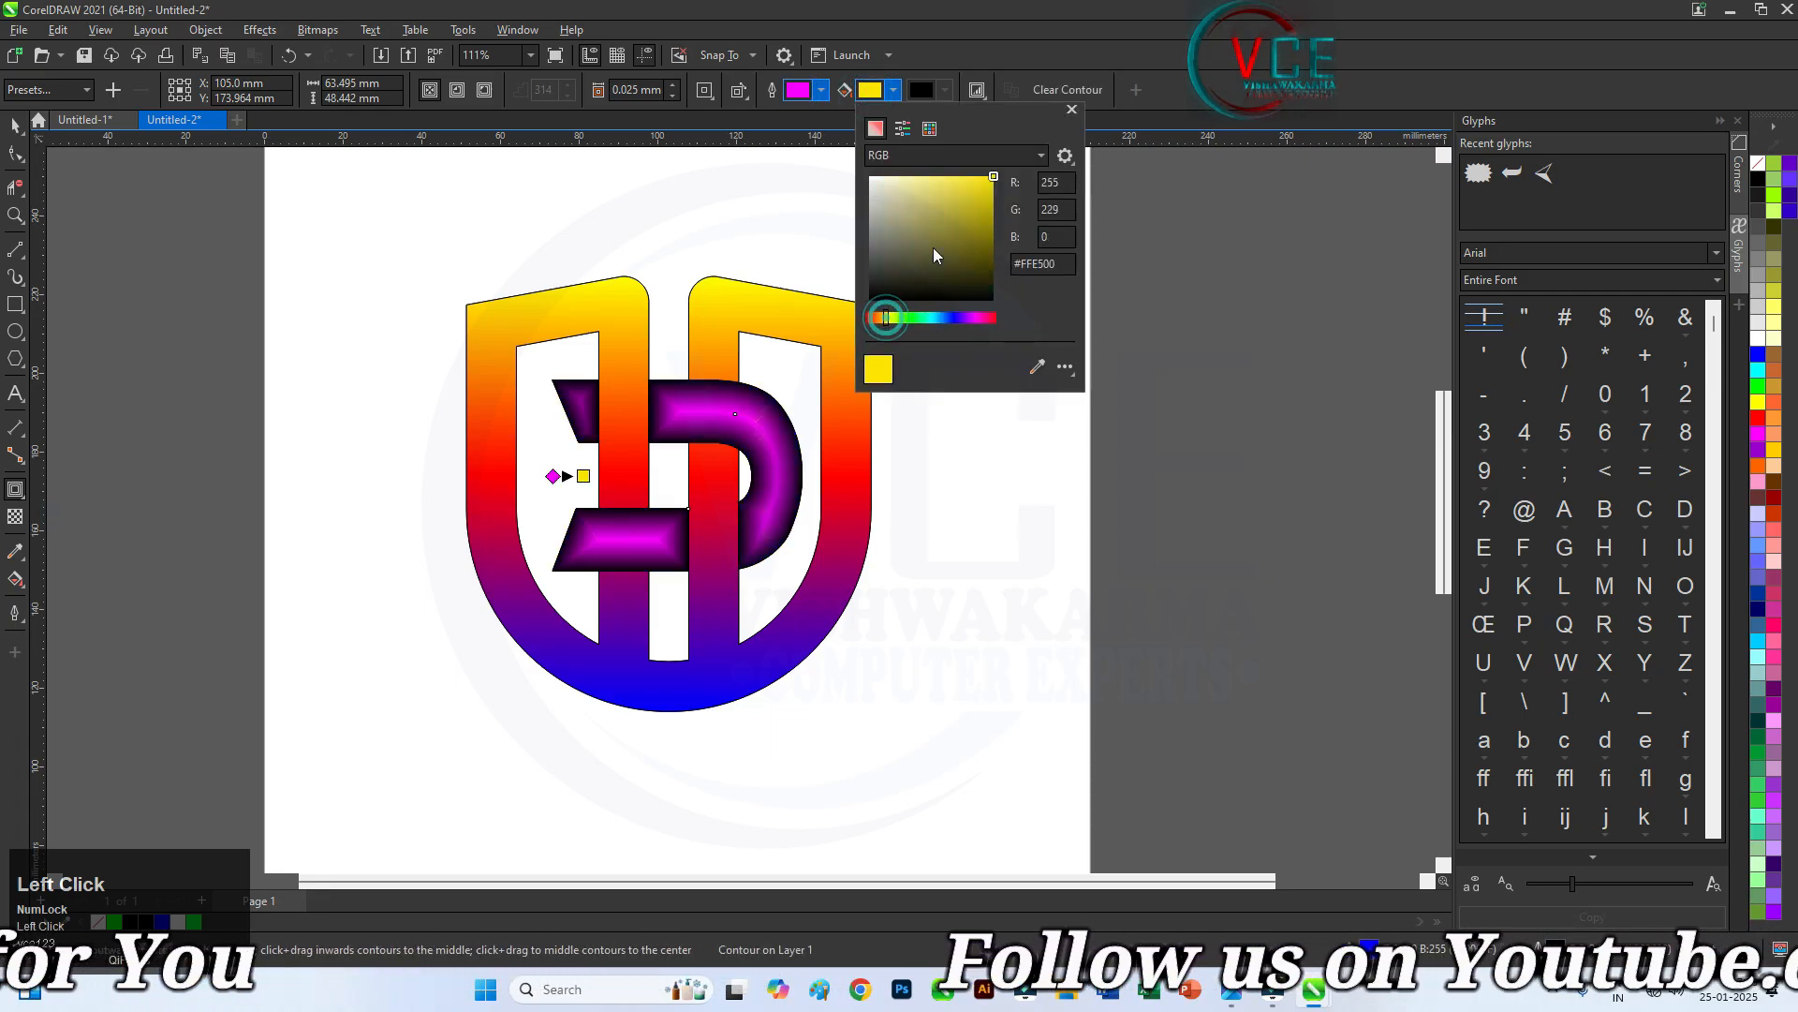
pyautogui.moveTo(888, 323); pyautogui.dragTo(891, 318)
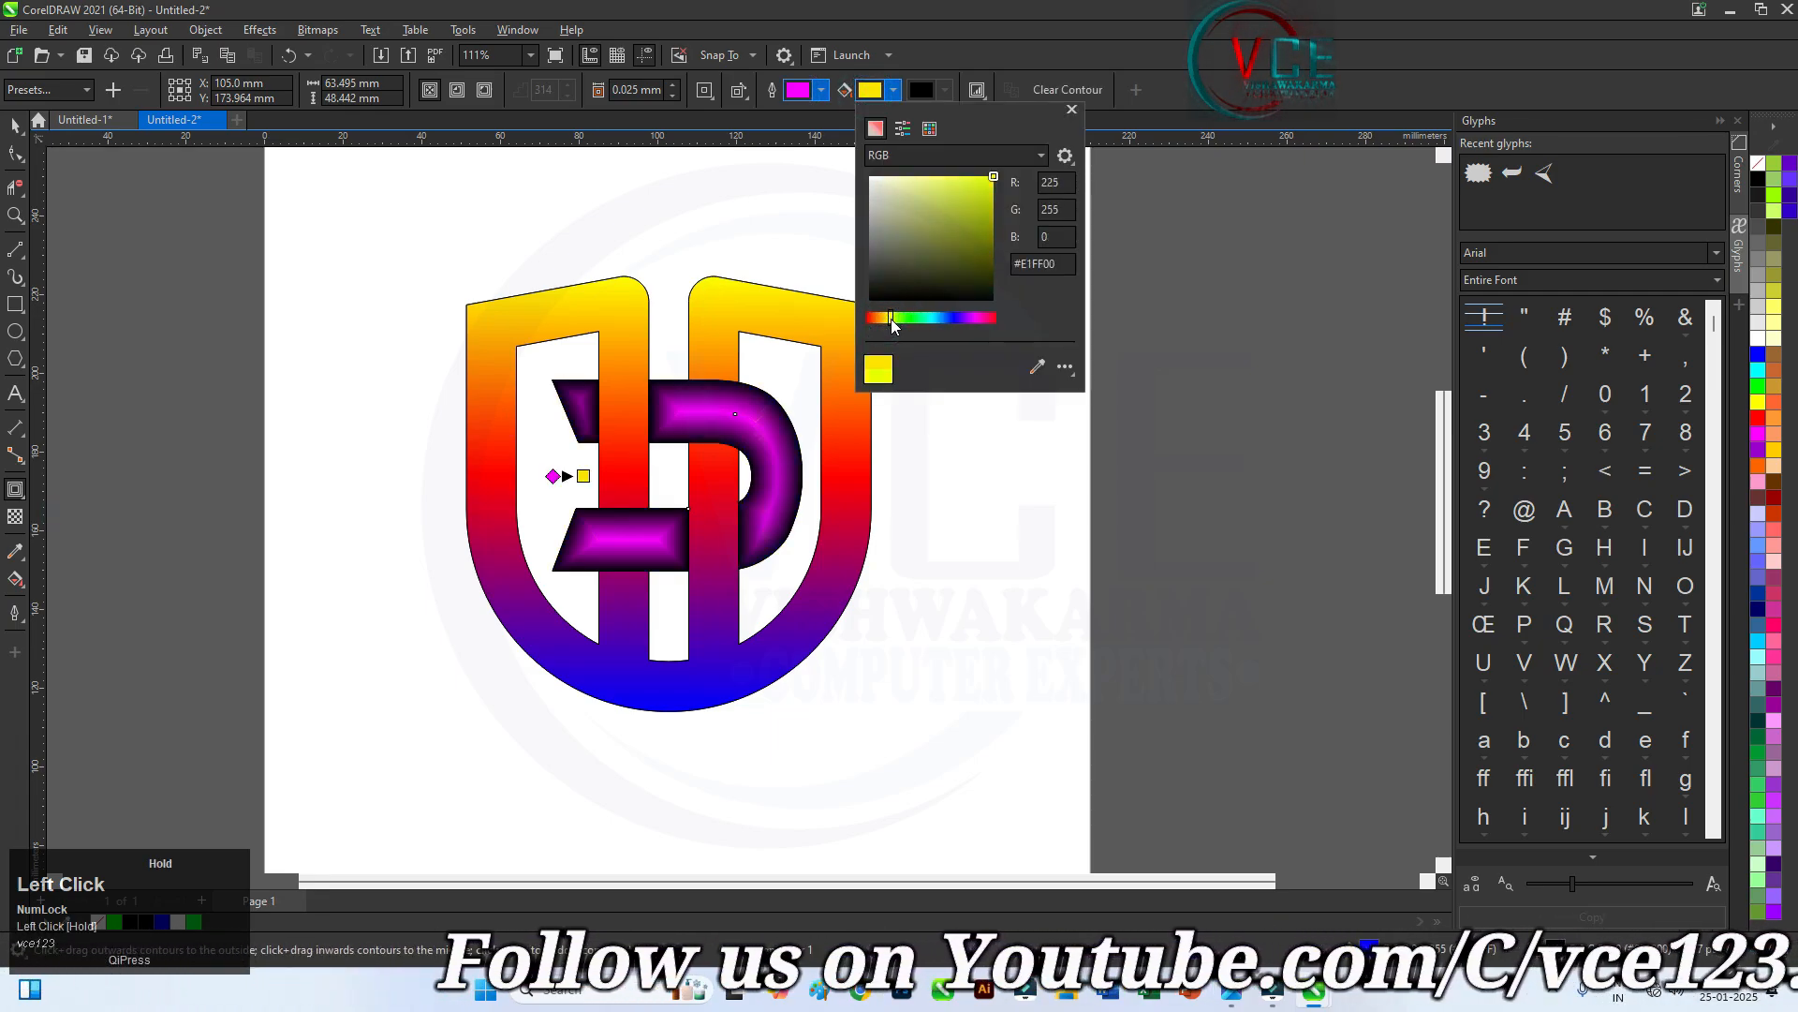
pyautogui.click(802, 221)
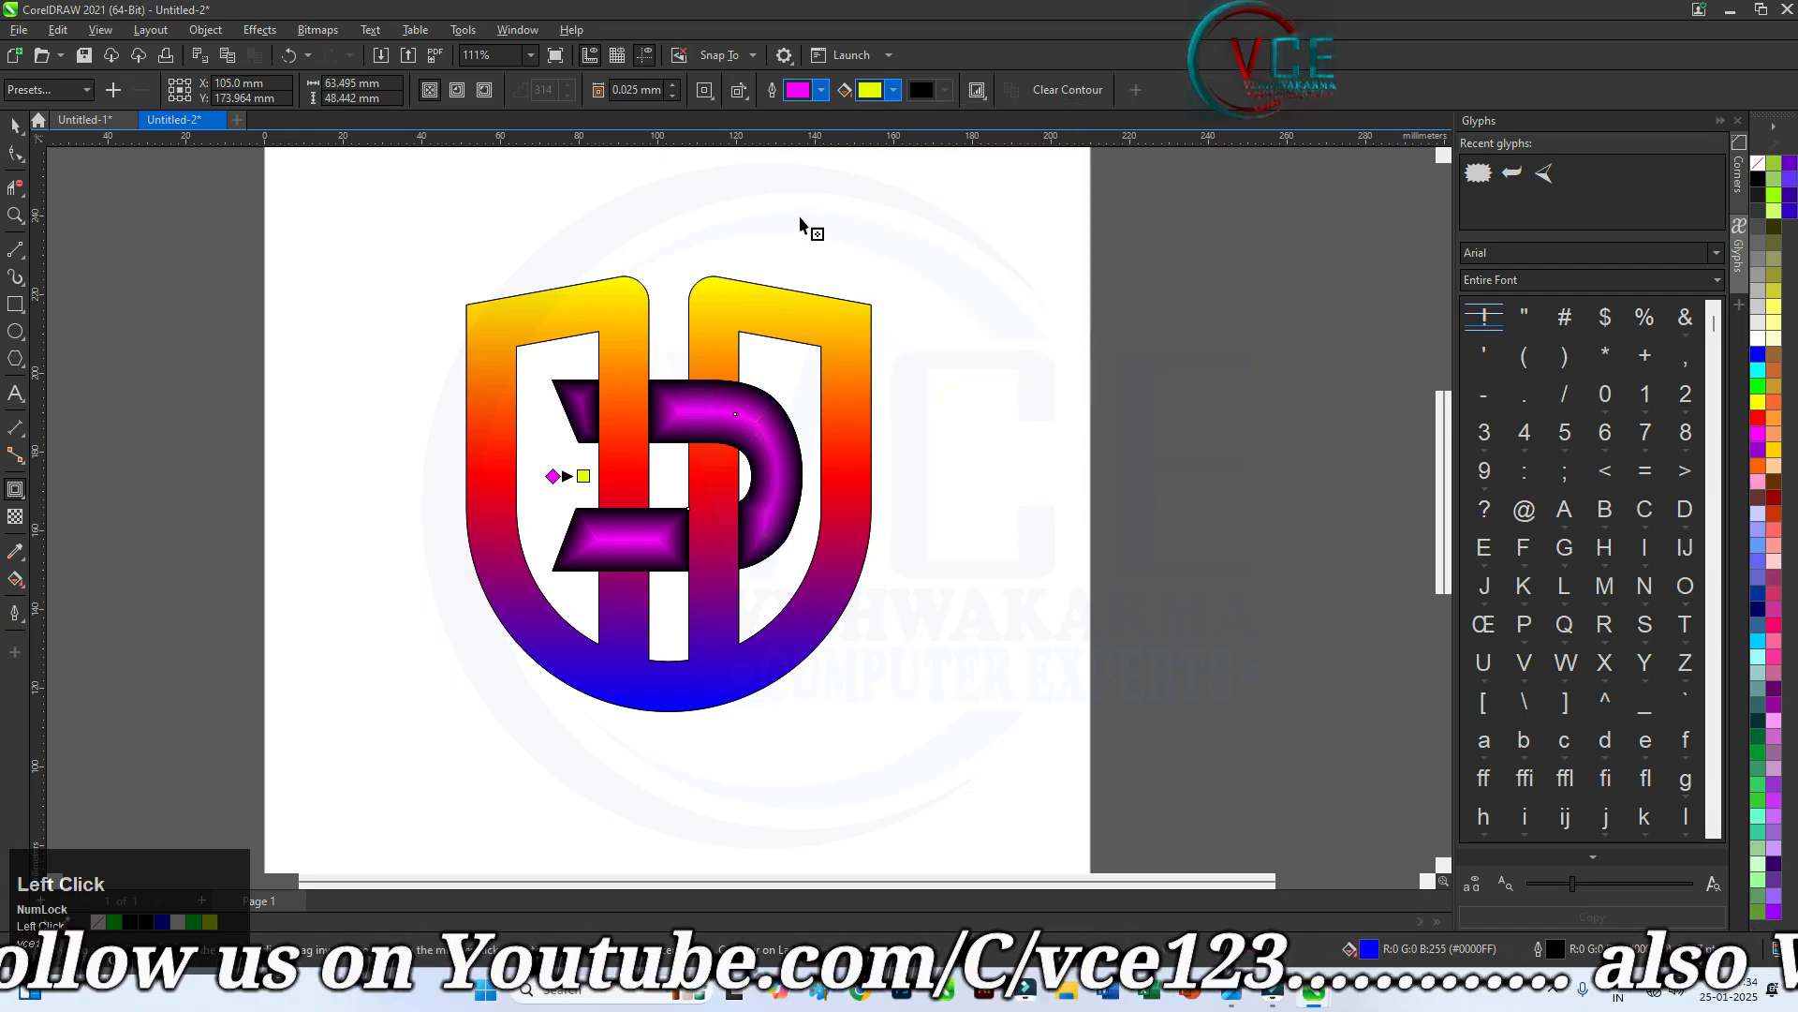
# Apply a contour towards the centre of the gradient shield and set its contour fill colour to green #00FF33
pyautogui.click(757, 309)
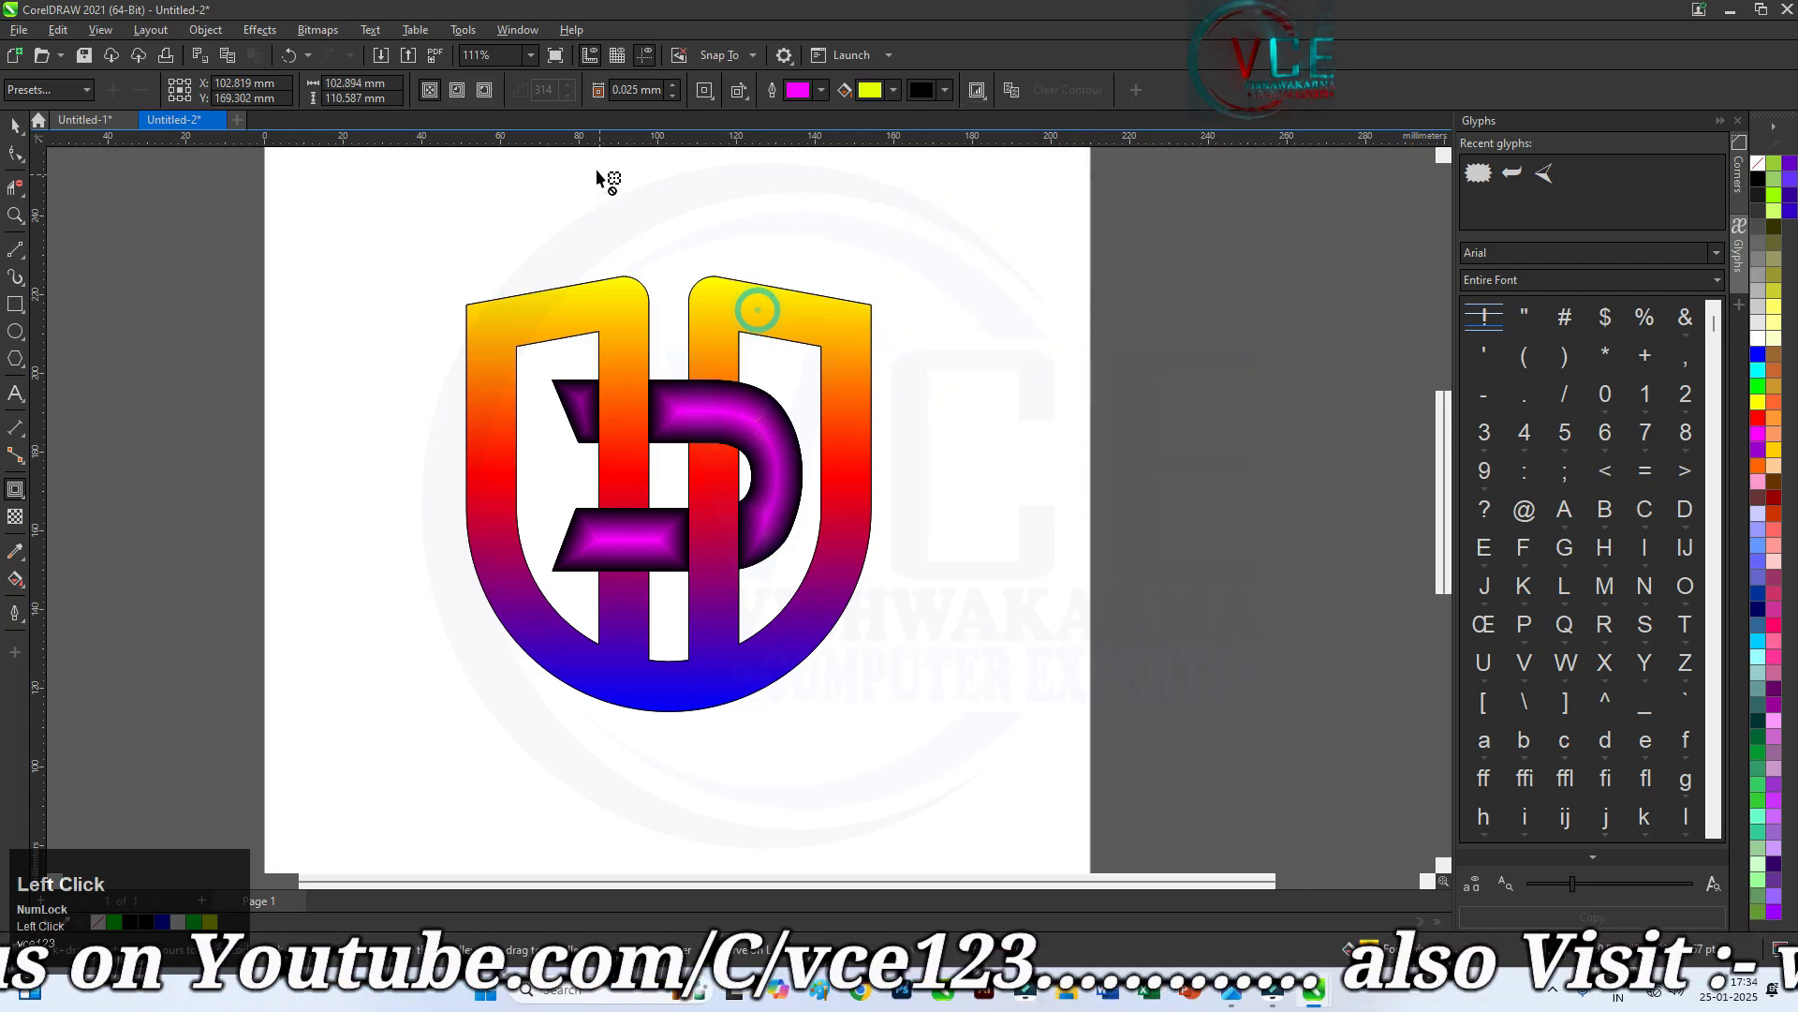
pyautogui.click(429, 90)
pyautogui.click(864, 94)
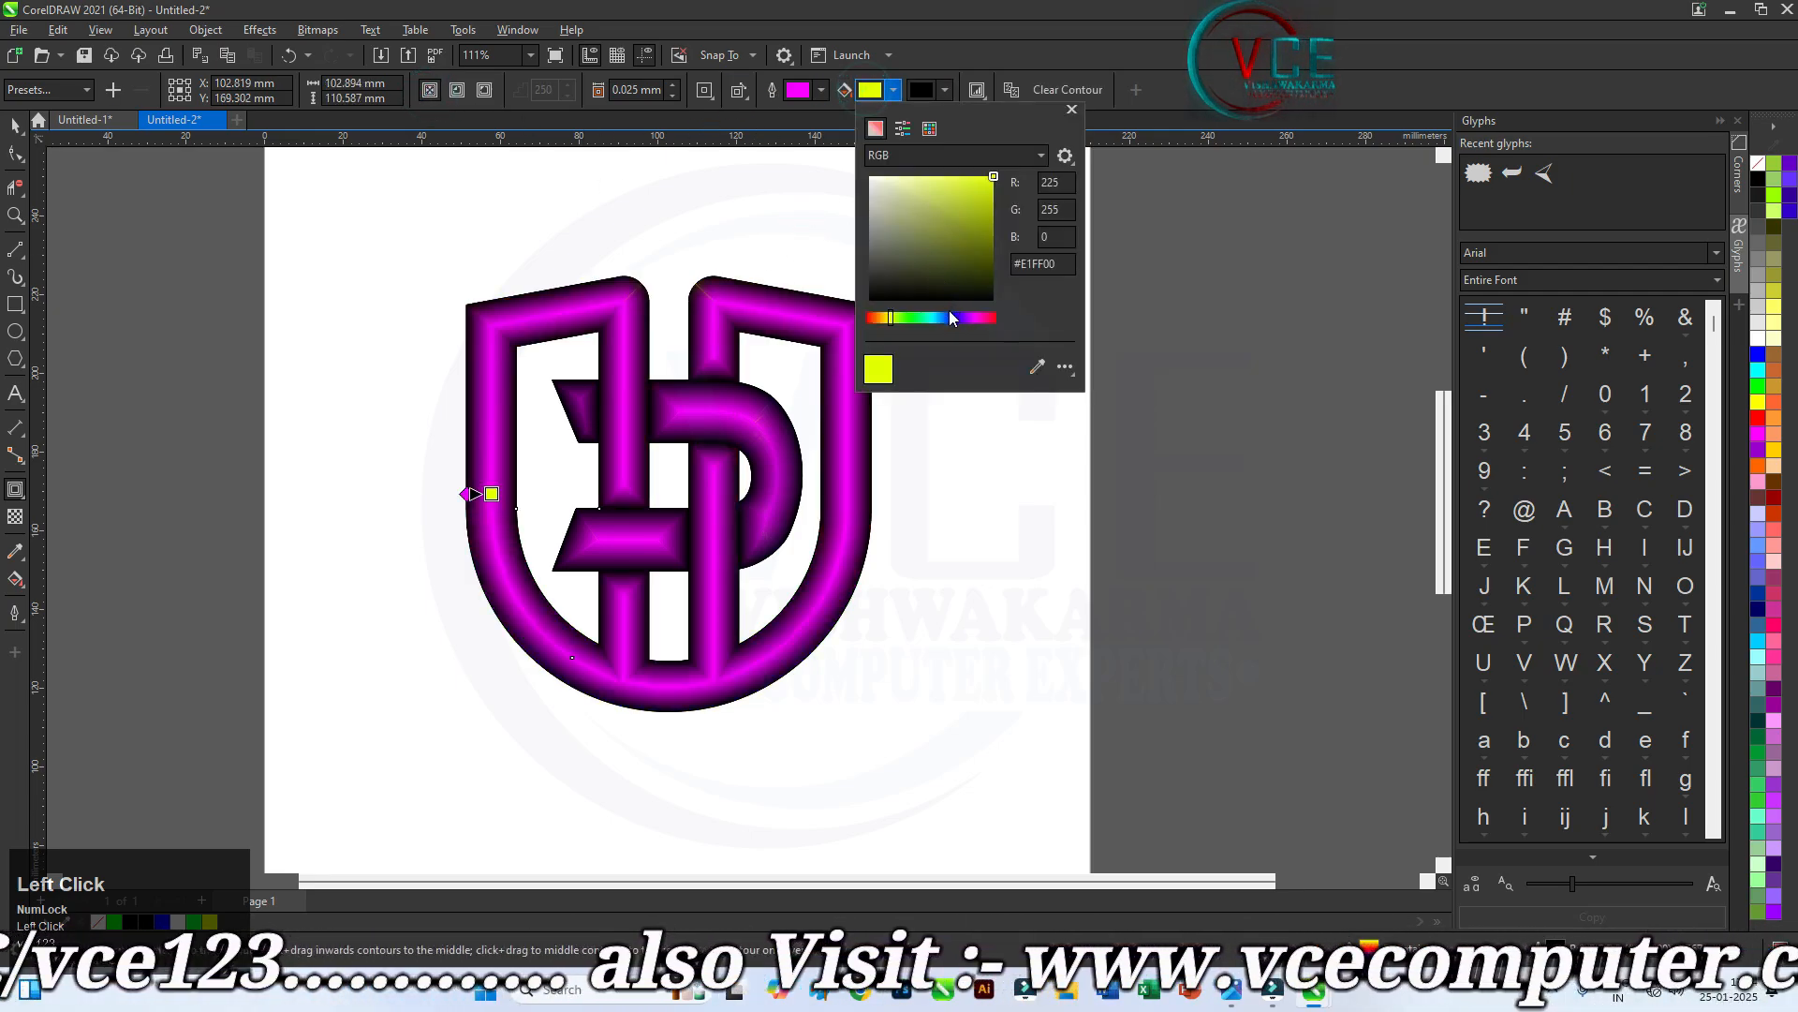
pyautogui.click(914, 317)
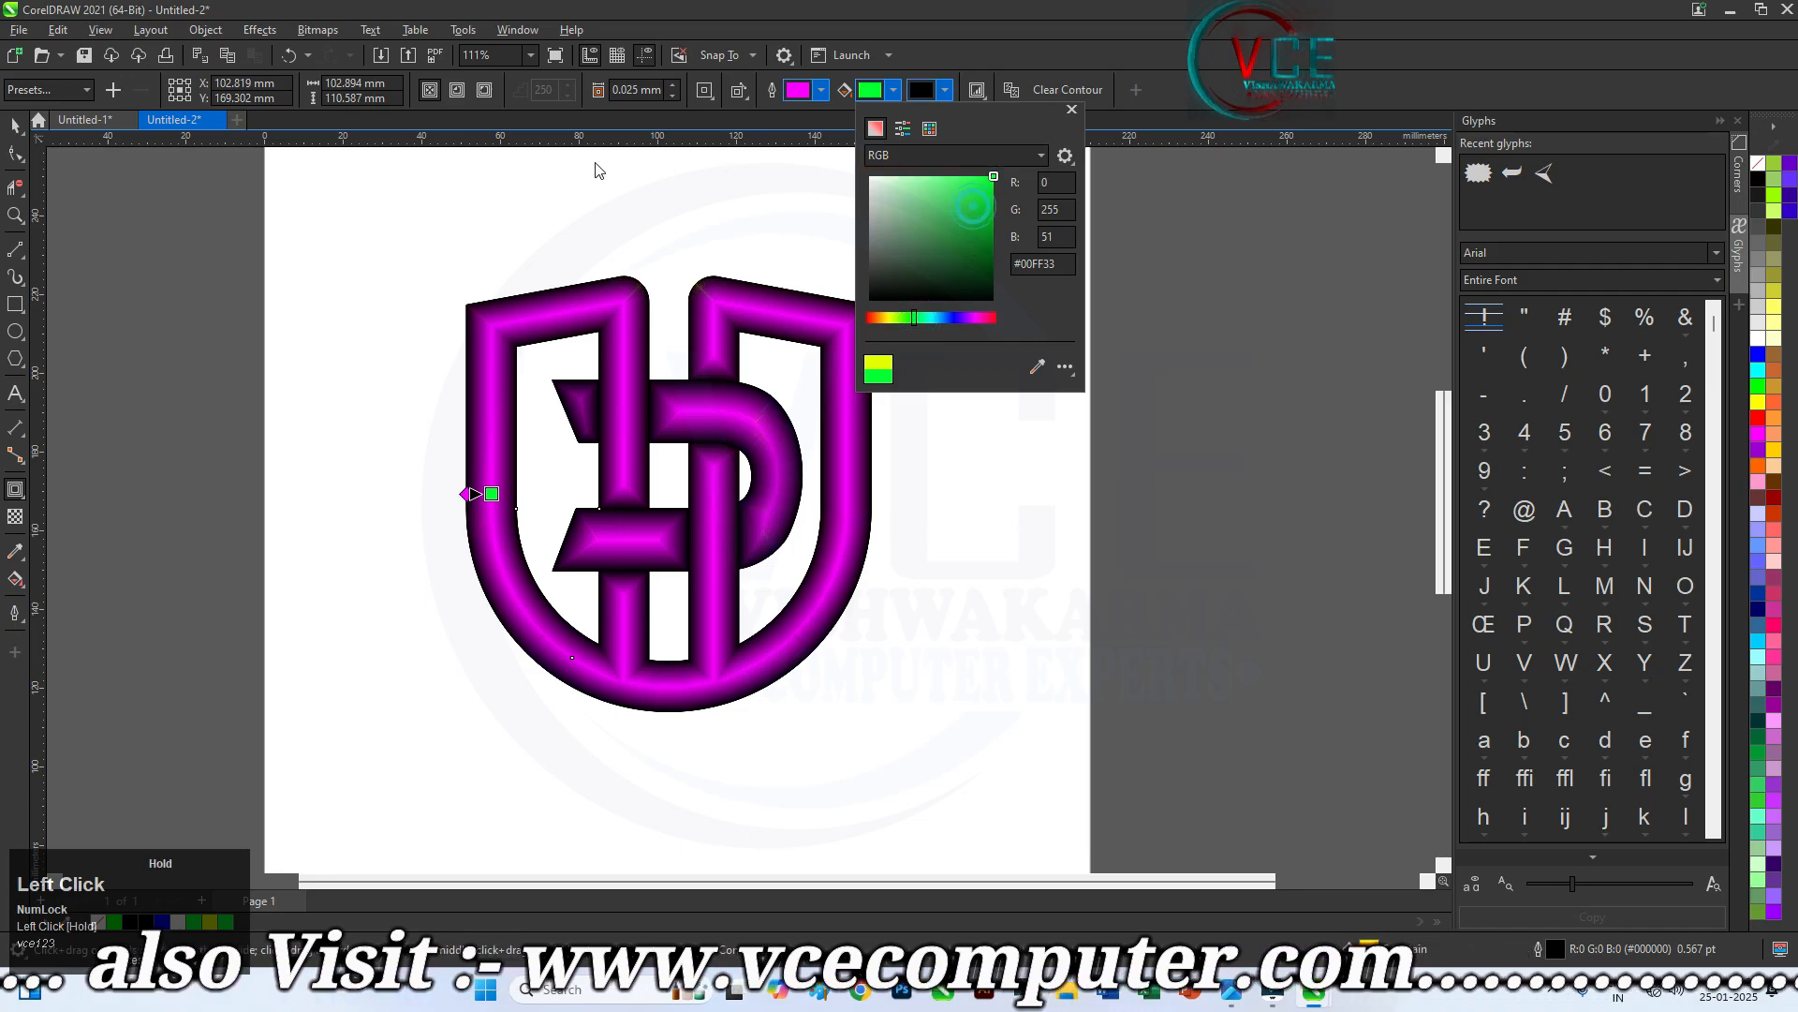
pyautogui.click(186, 198)
# Select the whole logo and remove the outline from all its objects
pyautogui.click(15, 124)
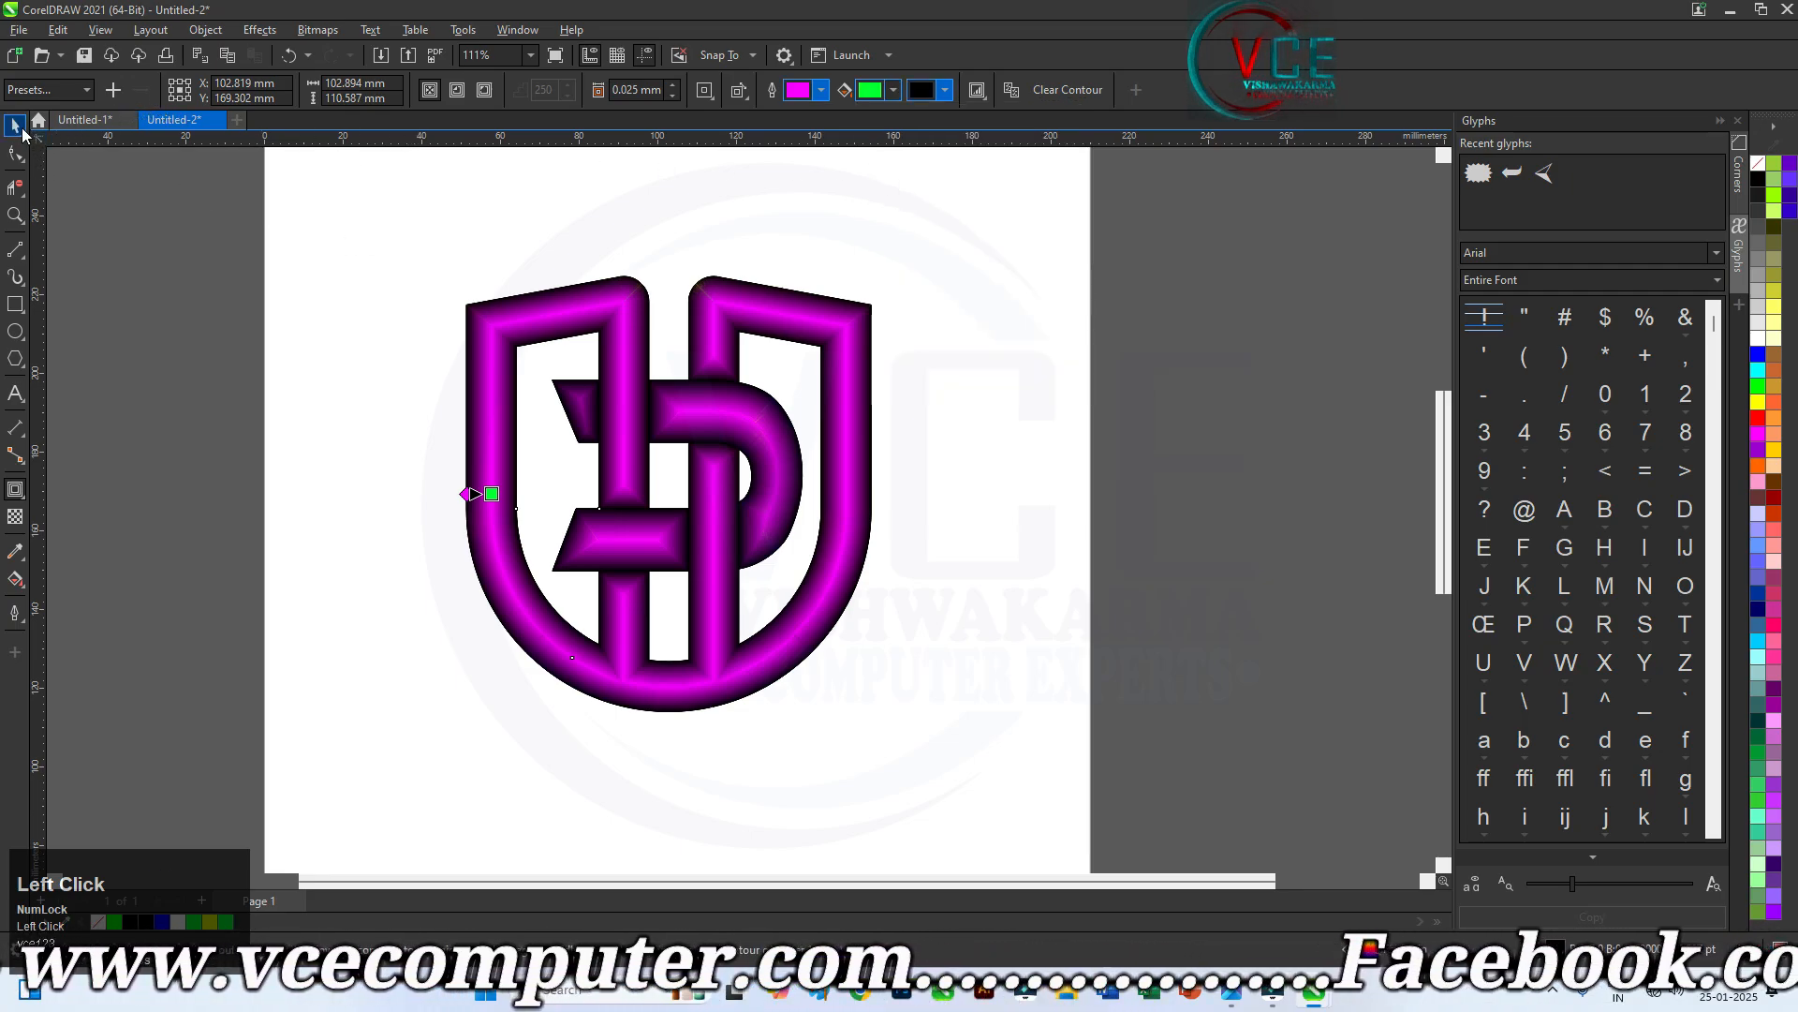
pyautogui.moveTo(739, 580); pyautogui.dragTo(1056, 774)
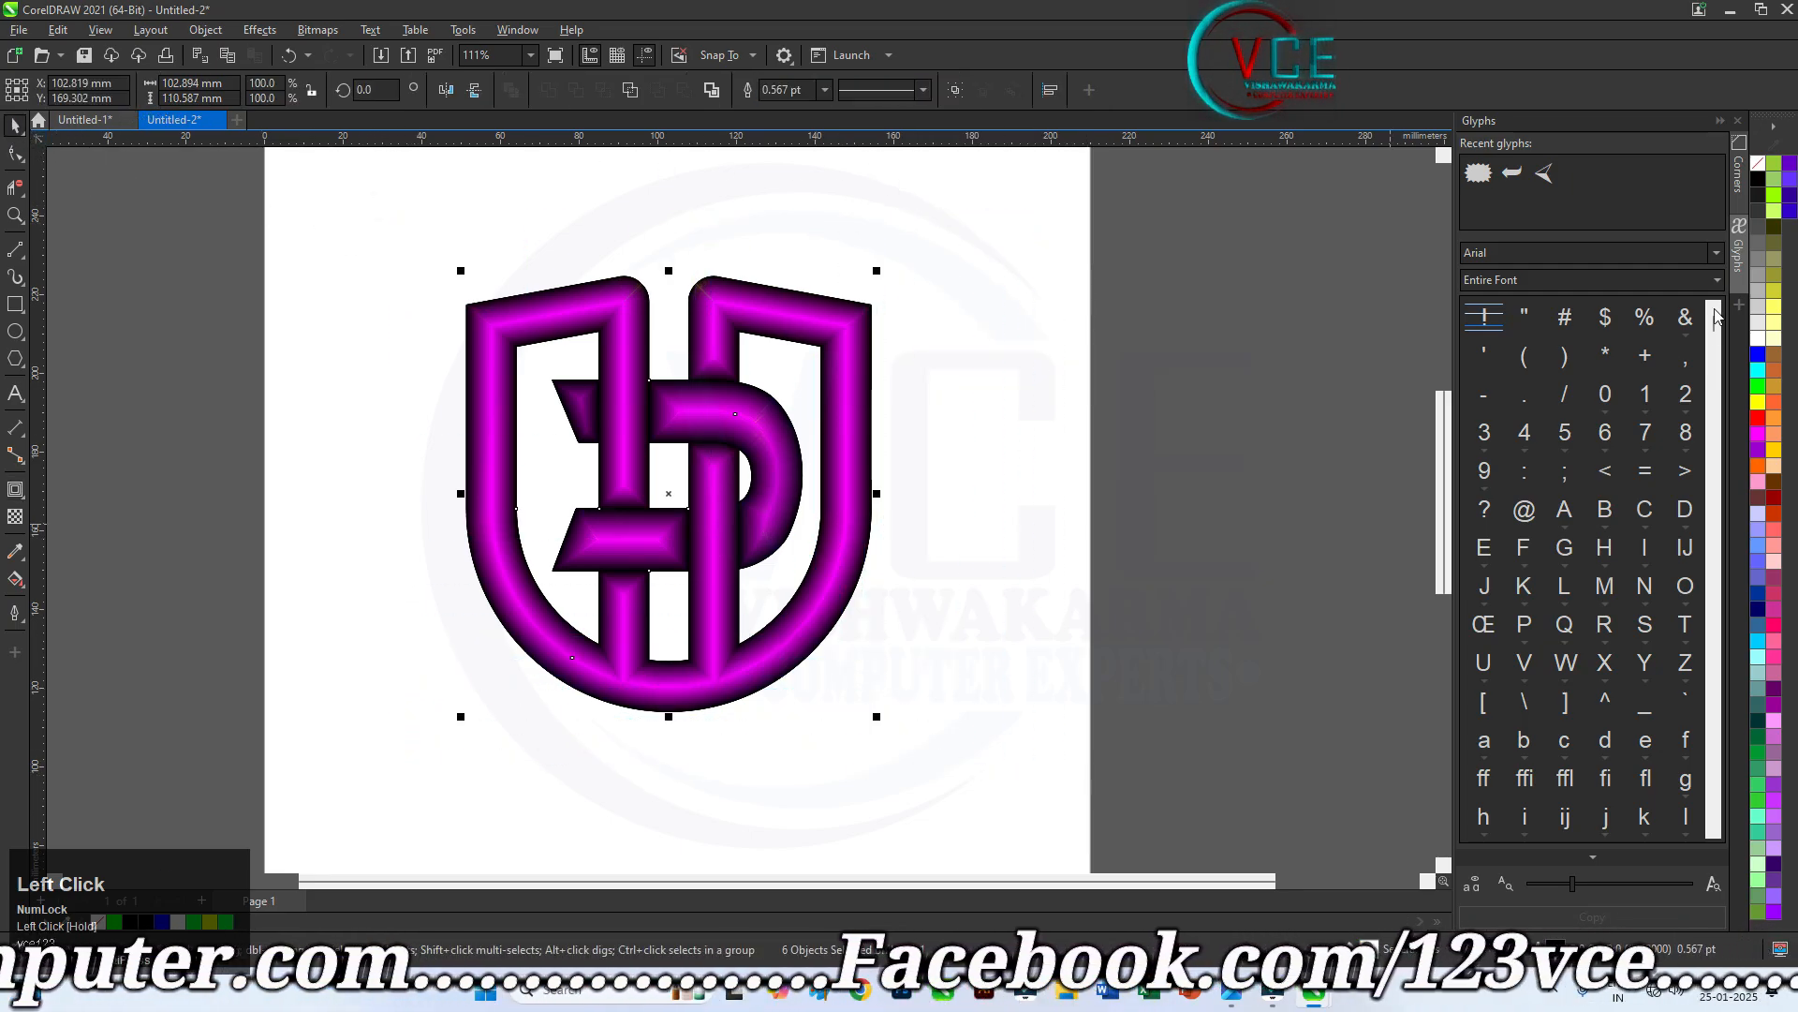
pyautogui.rightClick(1754, 167)
pyautogui.click(1720, 179)
pyautogui.scroll(1, 733, 498)
pyautogui.scroll(1, 733, 498)
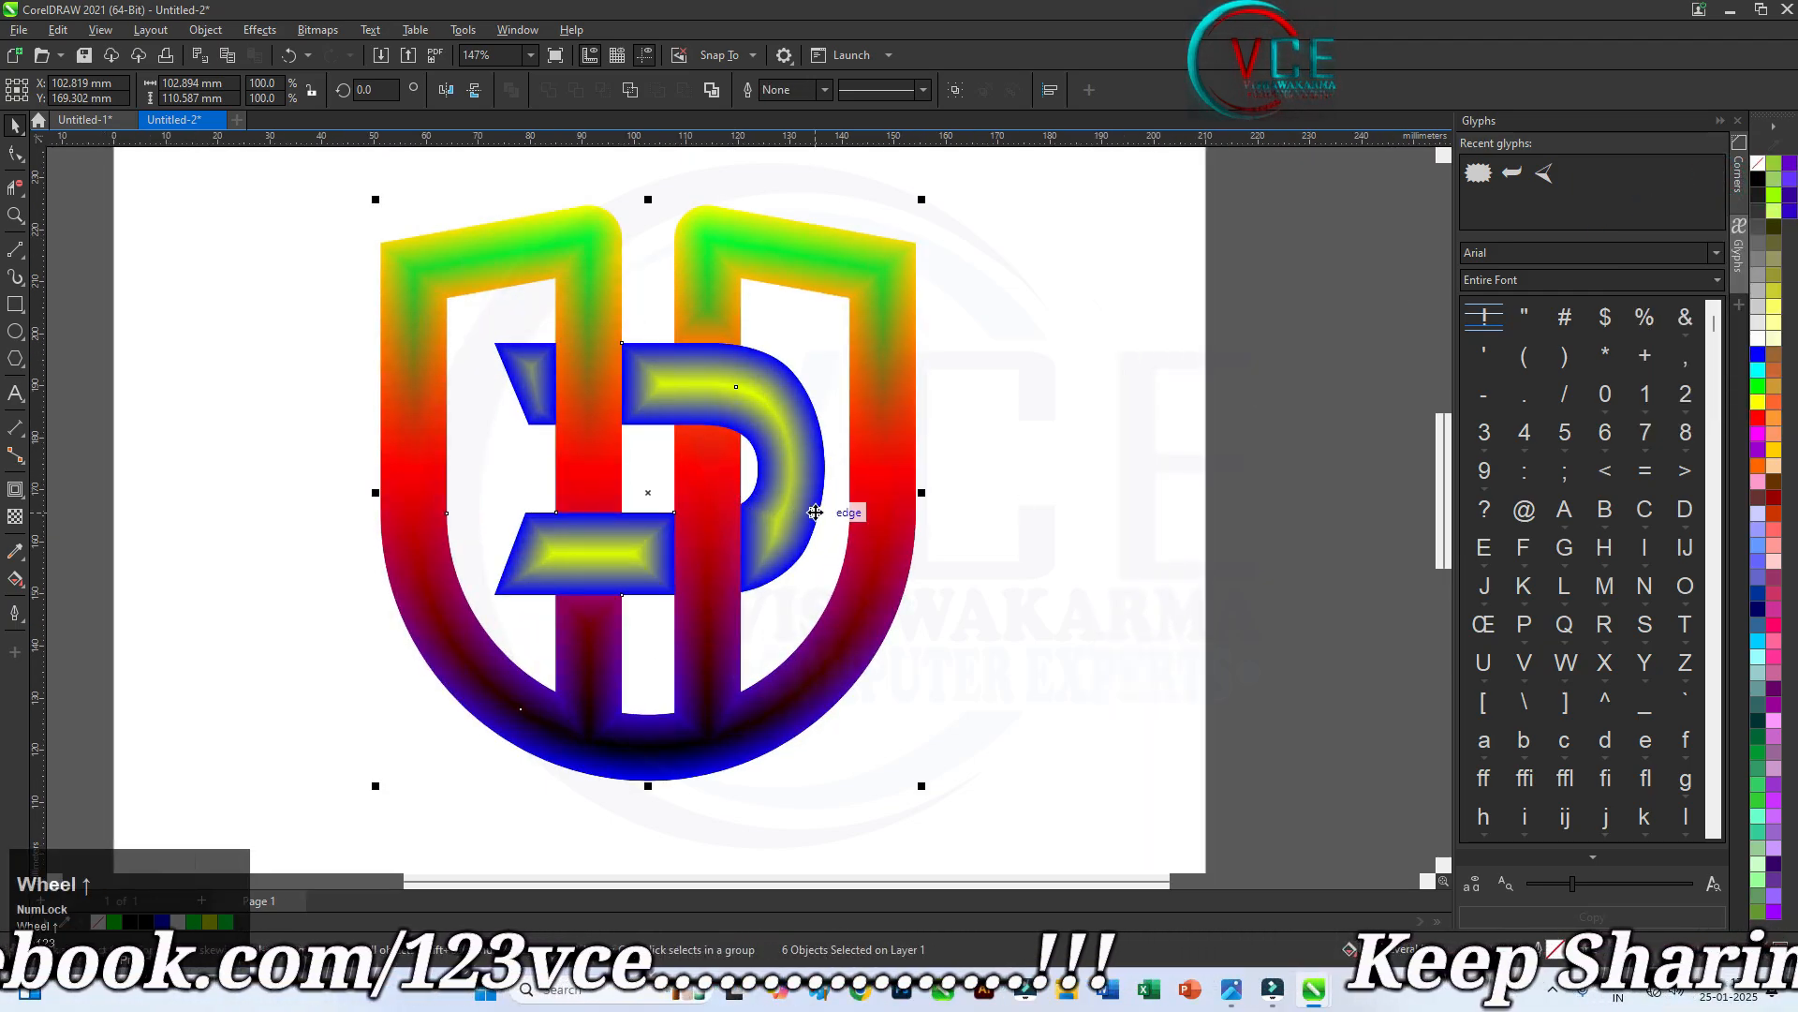
pyautogui.scroll(-2, 768, 453)
pyautogui.click(815, 328)
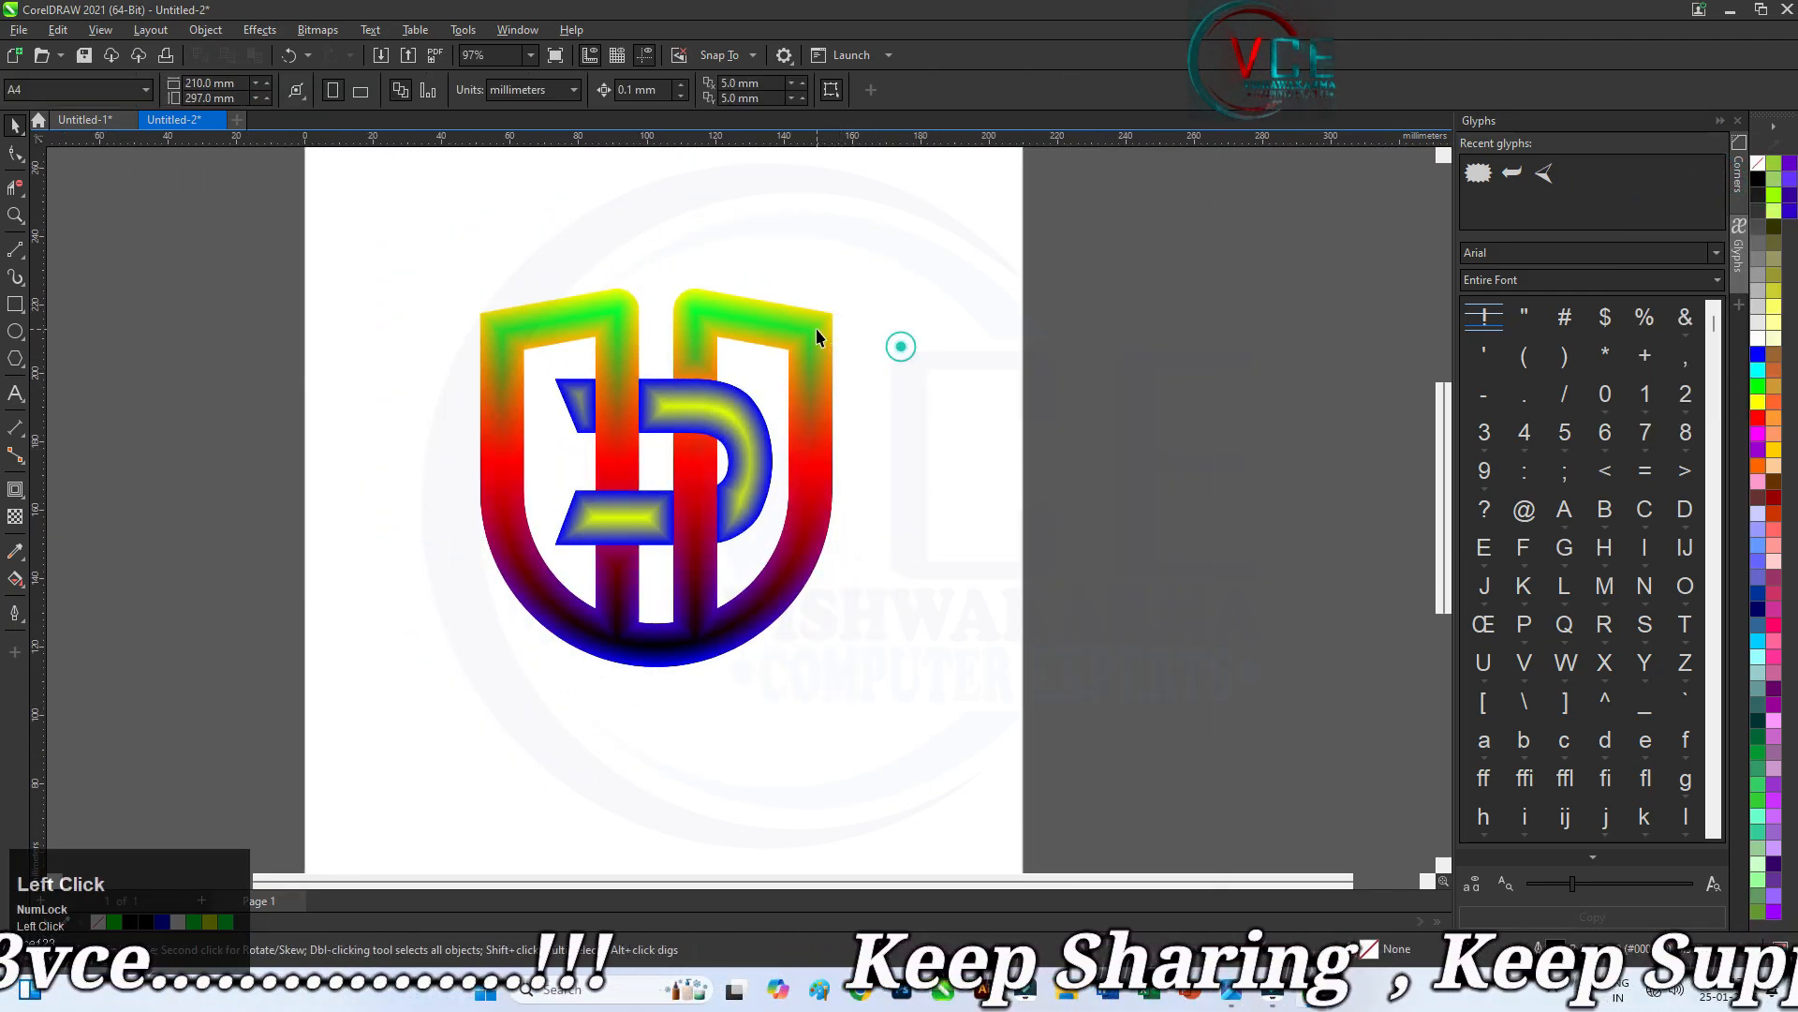
# Convert the contoured shield and the contoured U to bitmaps at 300 dpi
pyautogui.click(260, 30)
pyautogui.click(281, 57)
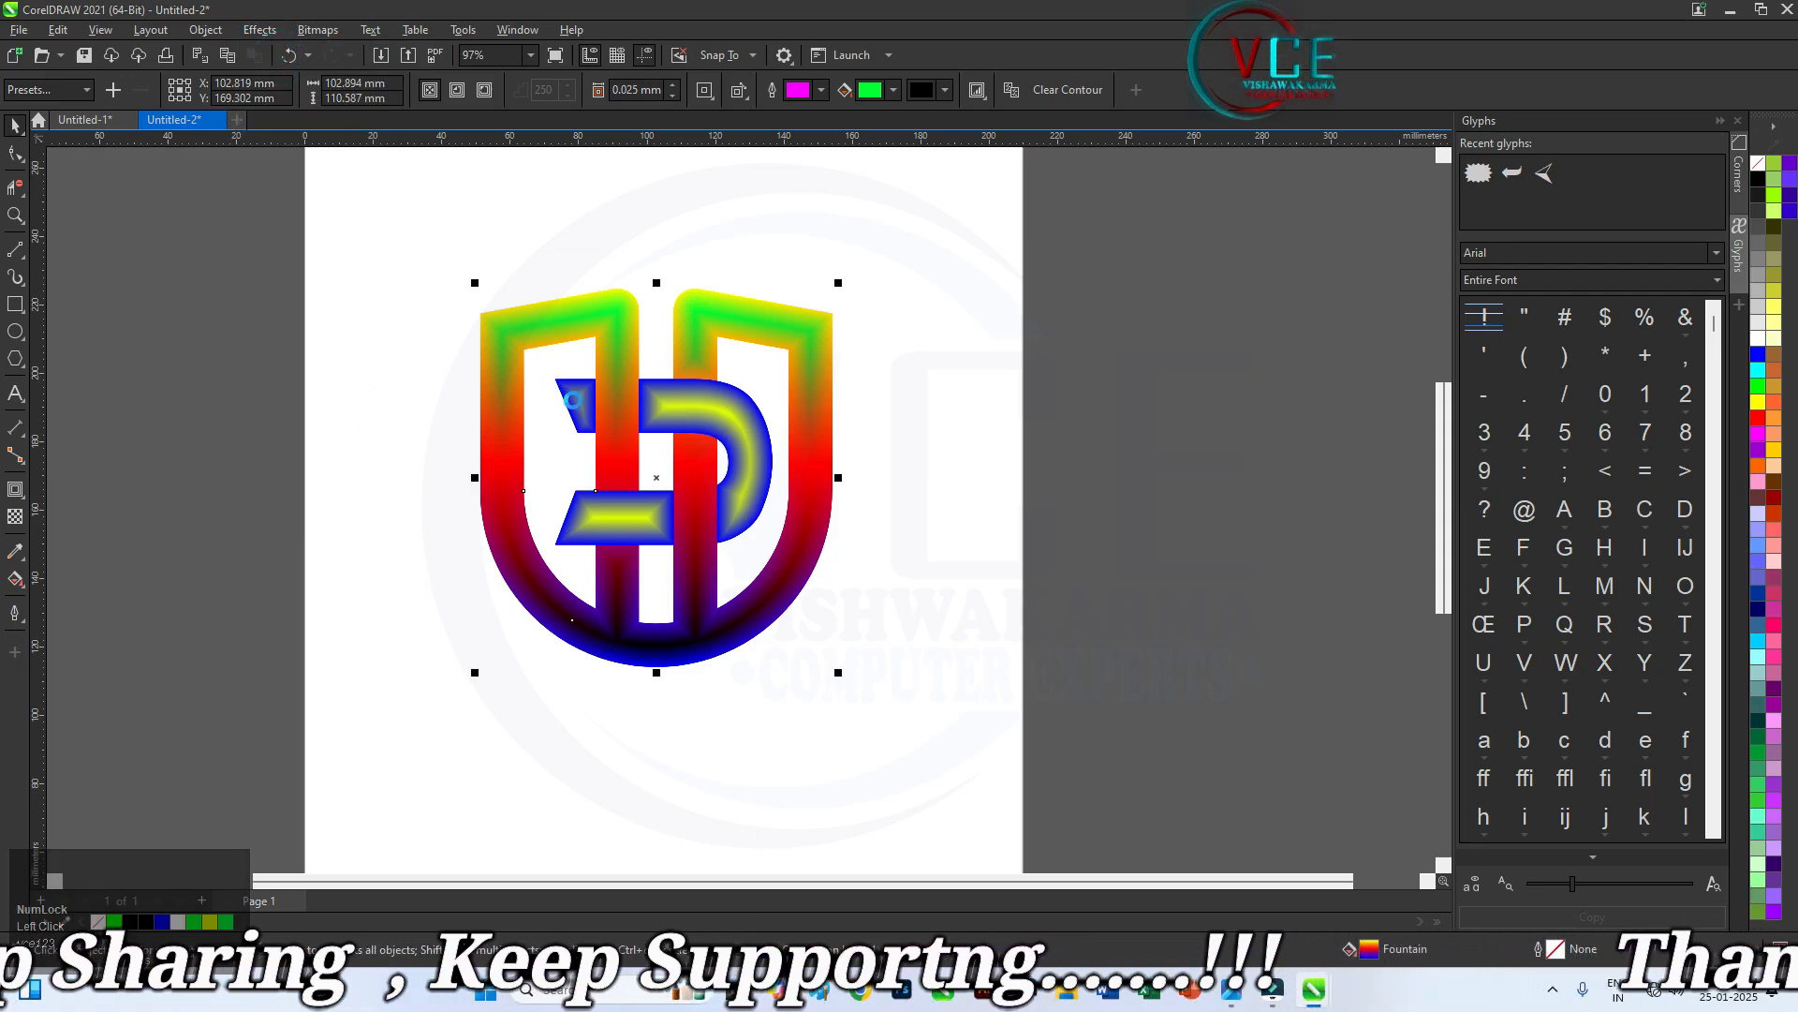
pyautogui.click(687, 407)
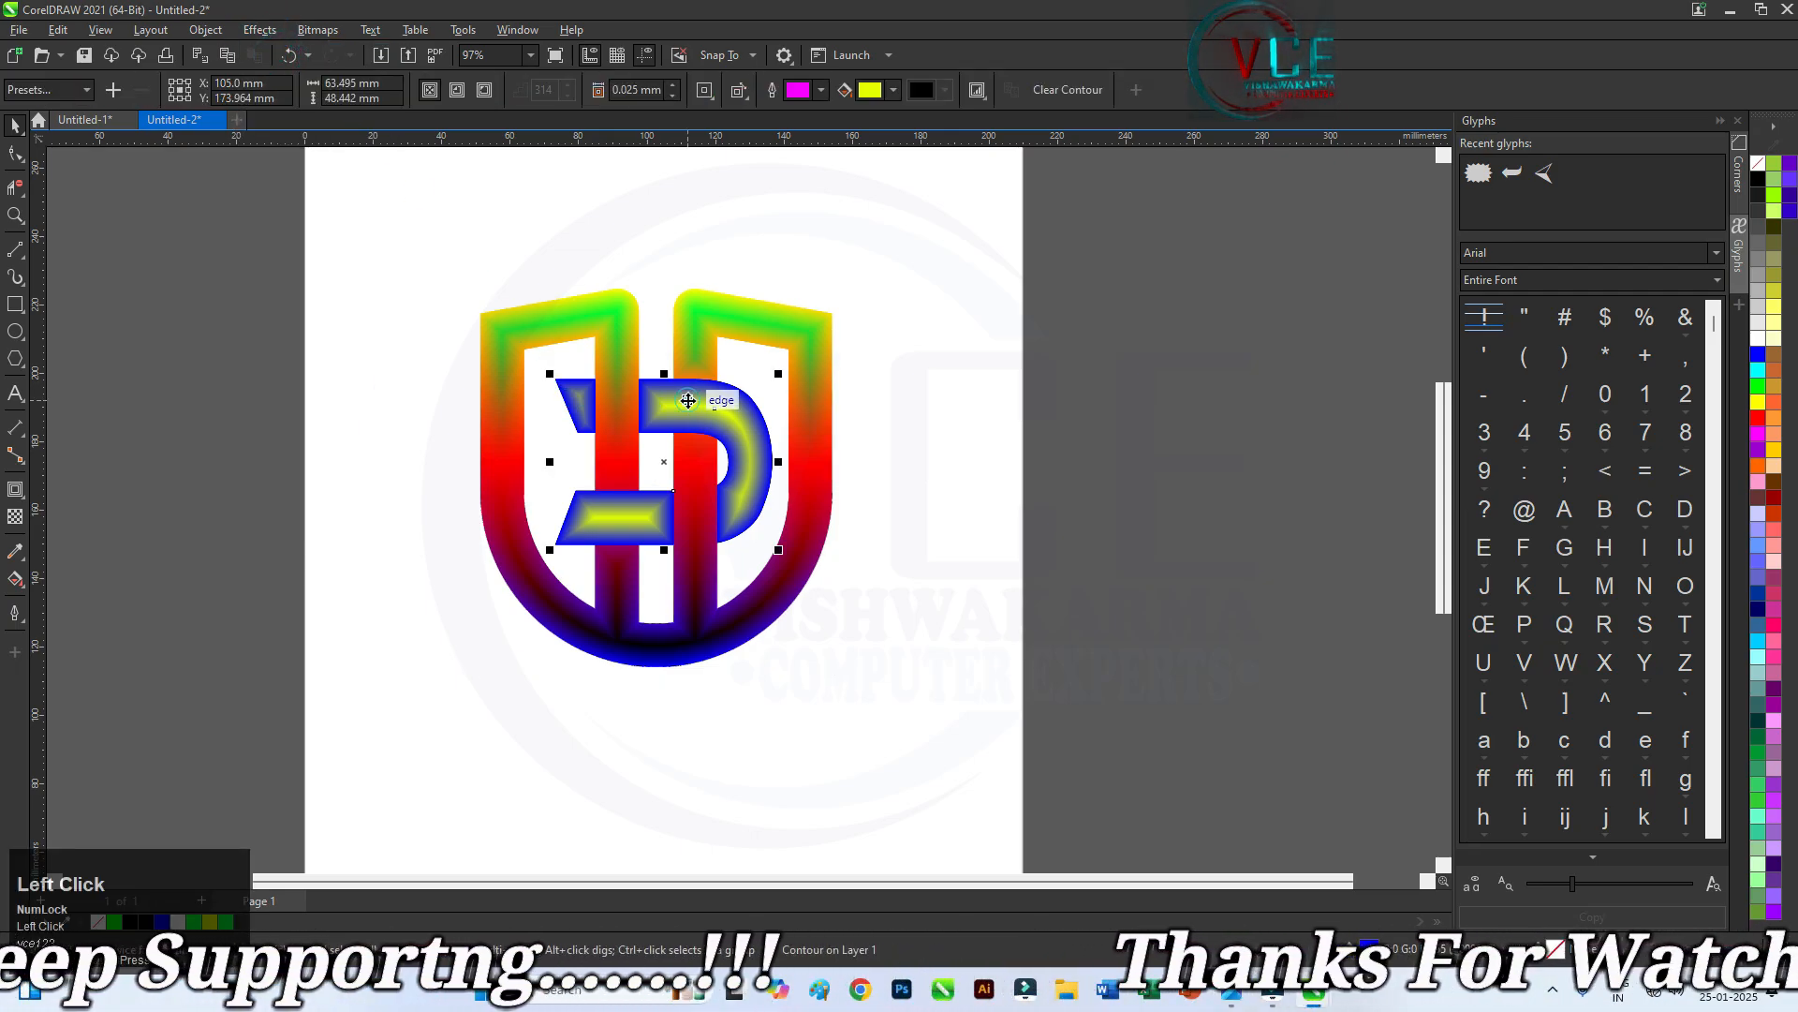
pyautogui.click(260, 30)
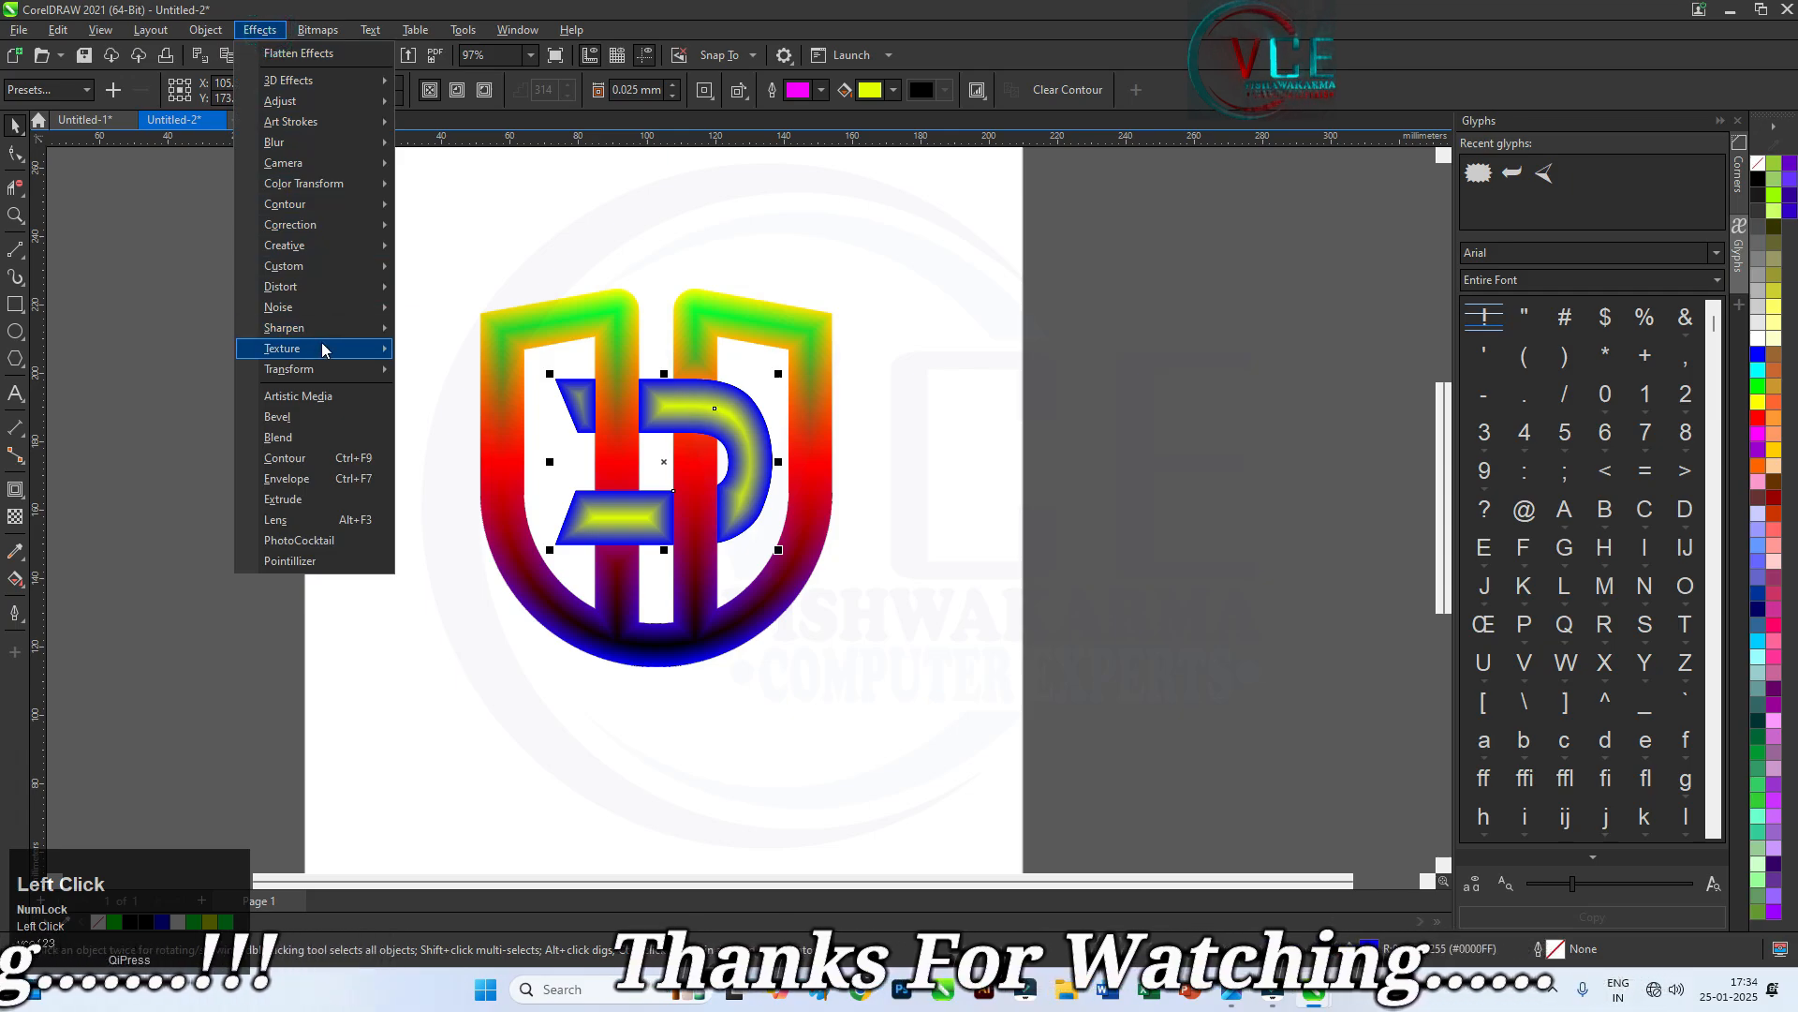
pyautogui.click(313, 55)
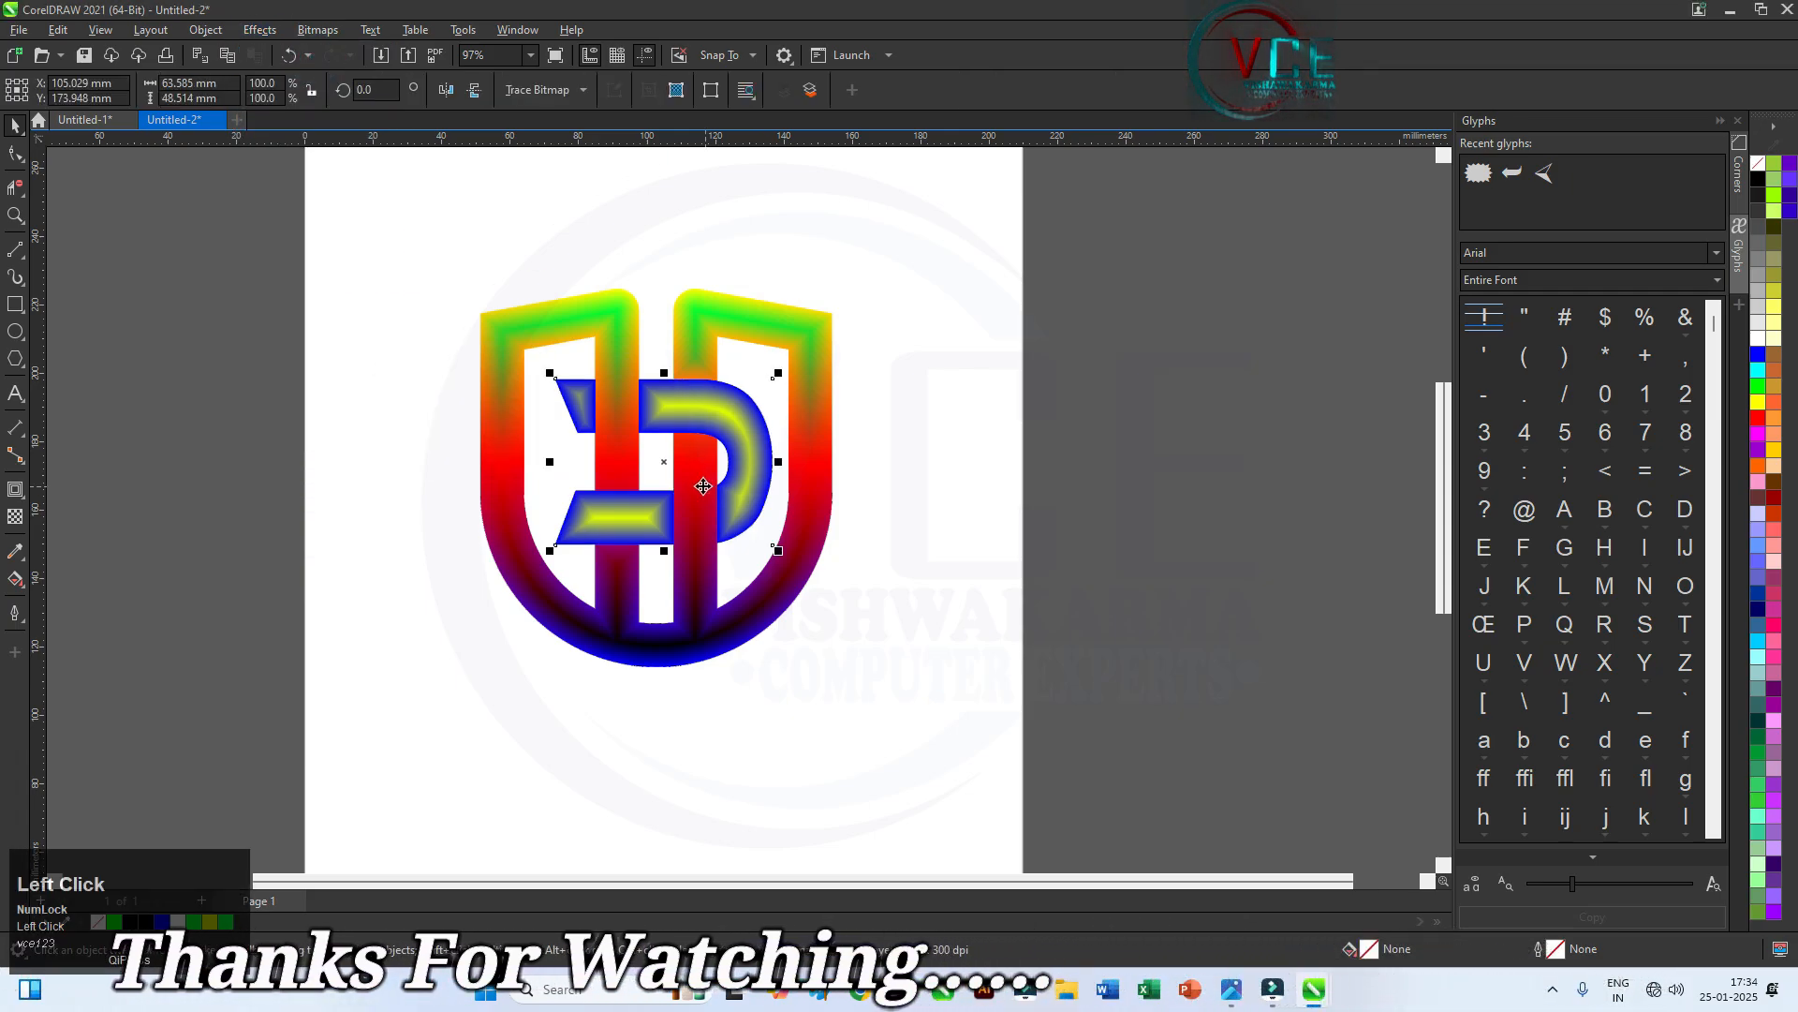
# Select all four logo bitmaps and start the Plastic texture effect on them with its preview visible
pyautogui.moveTo(441, 225); pyautogui.dragTo(891, 707)
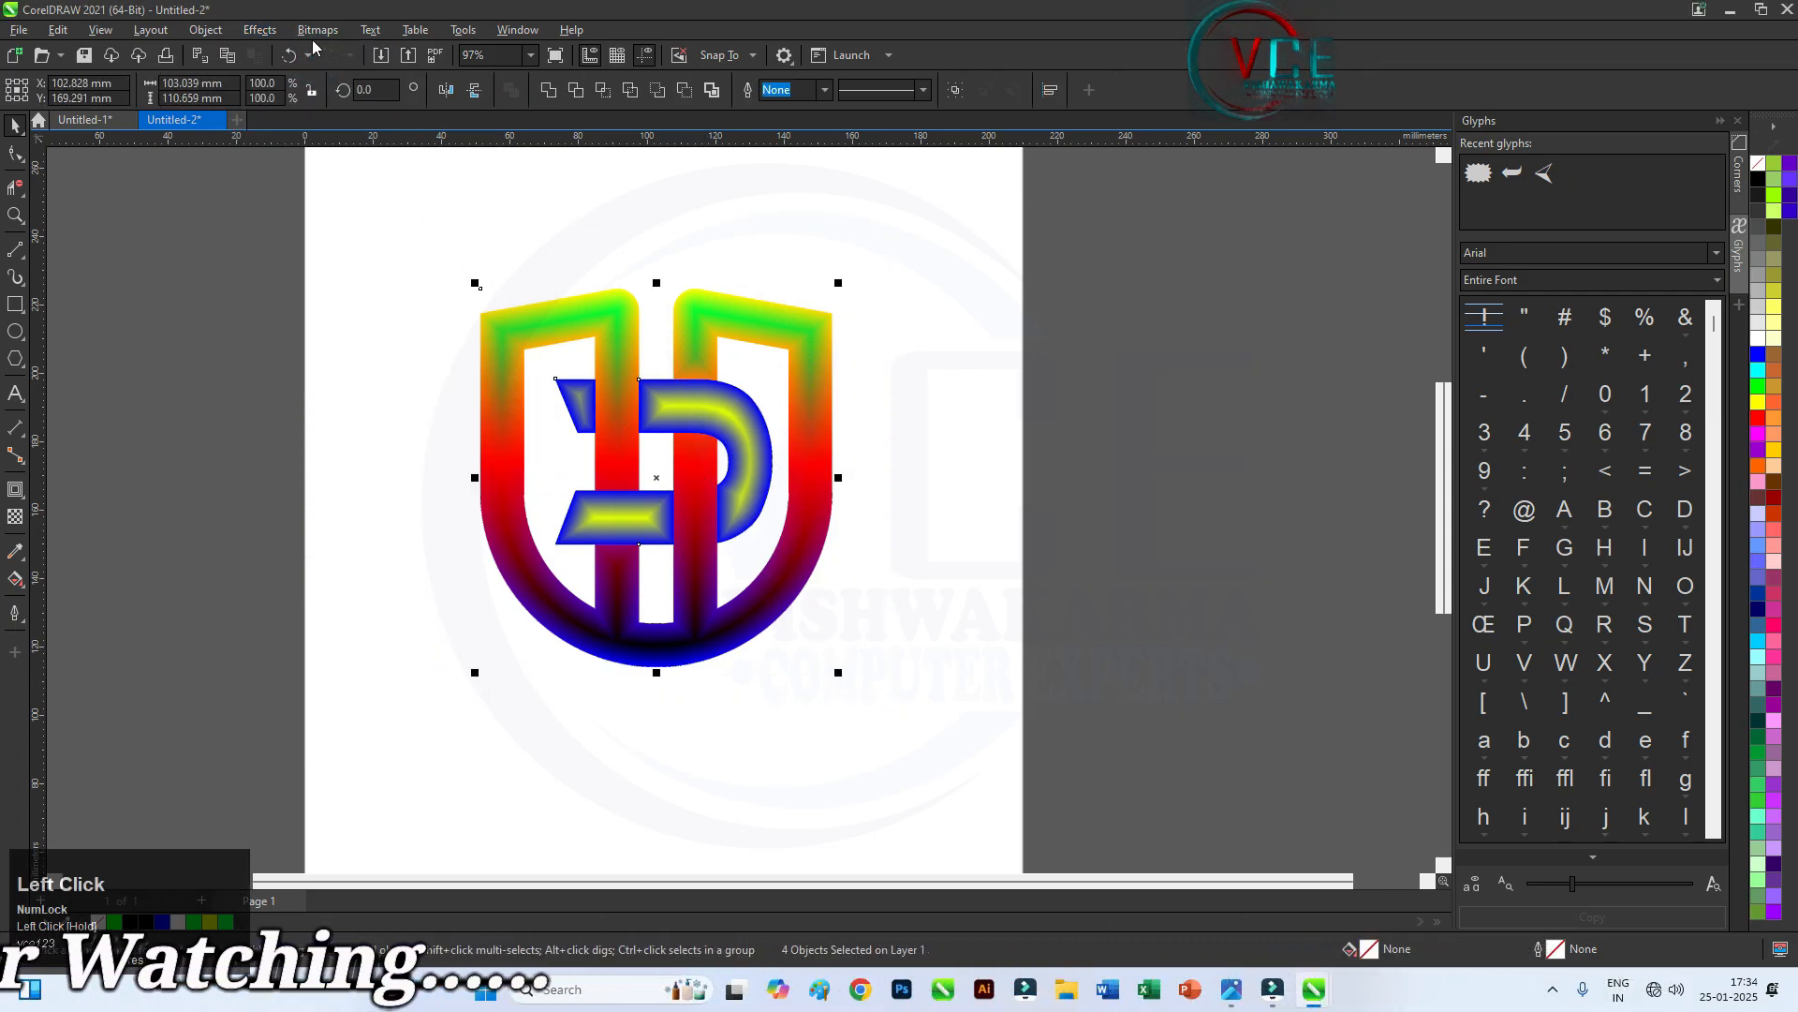
pyautogui.click(259, 30)
pyautogui.moveTo(319, 359)
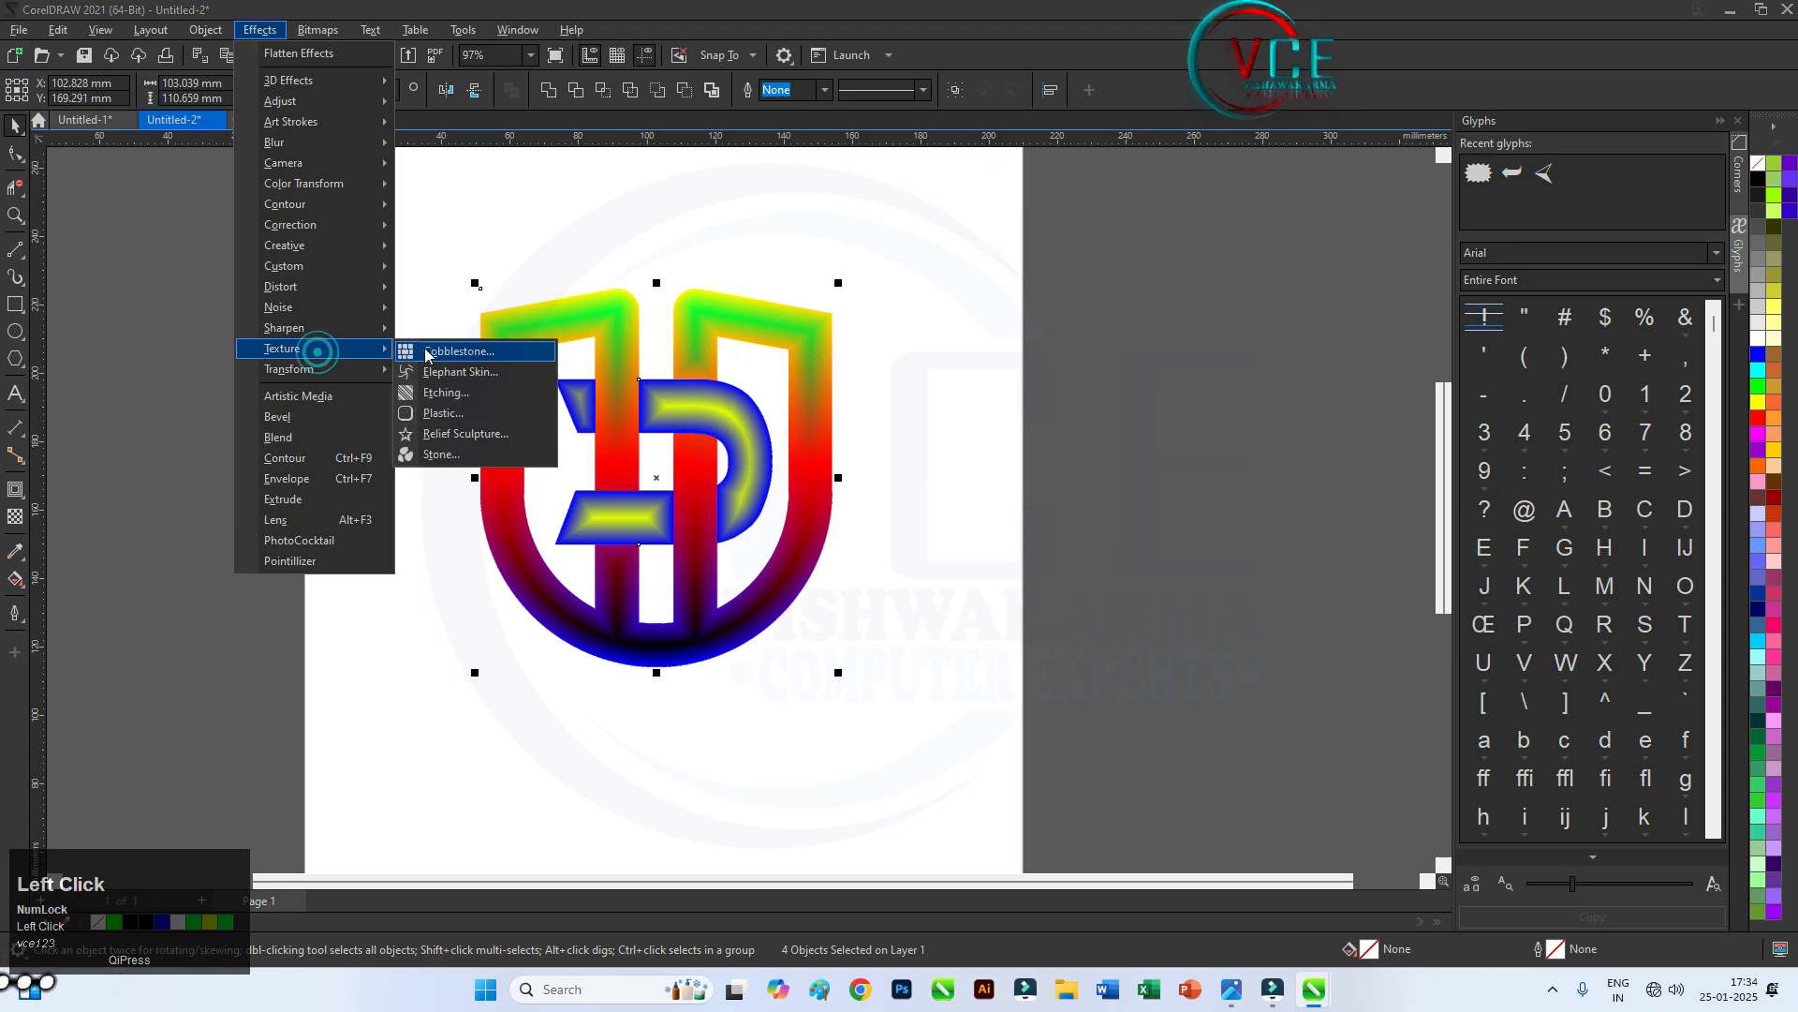
pyautogui.click(455, 412)
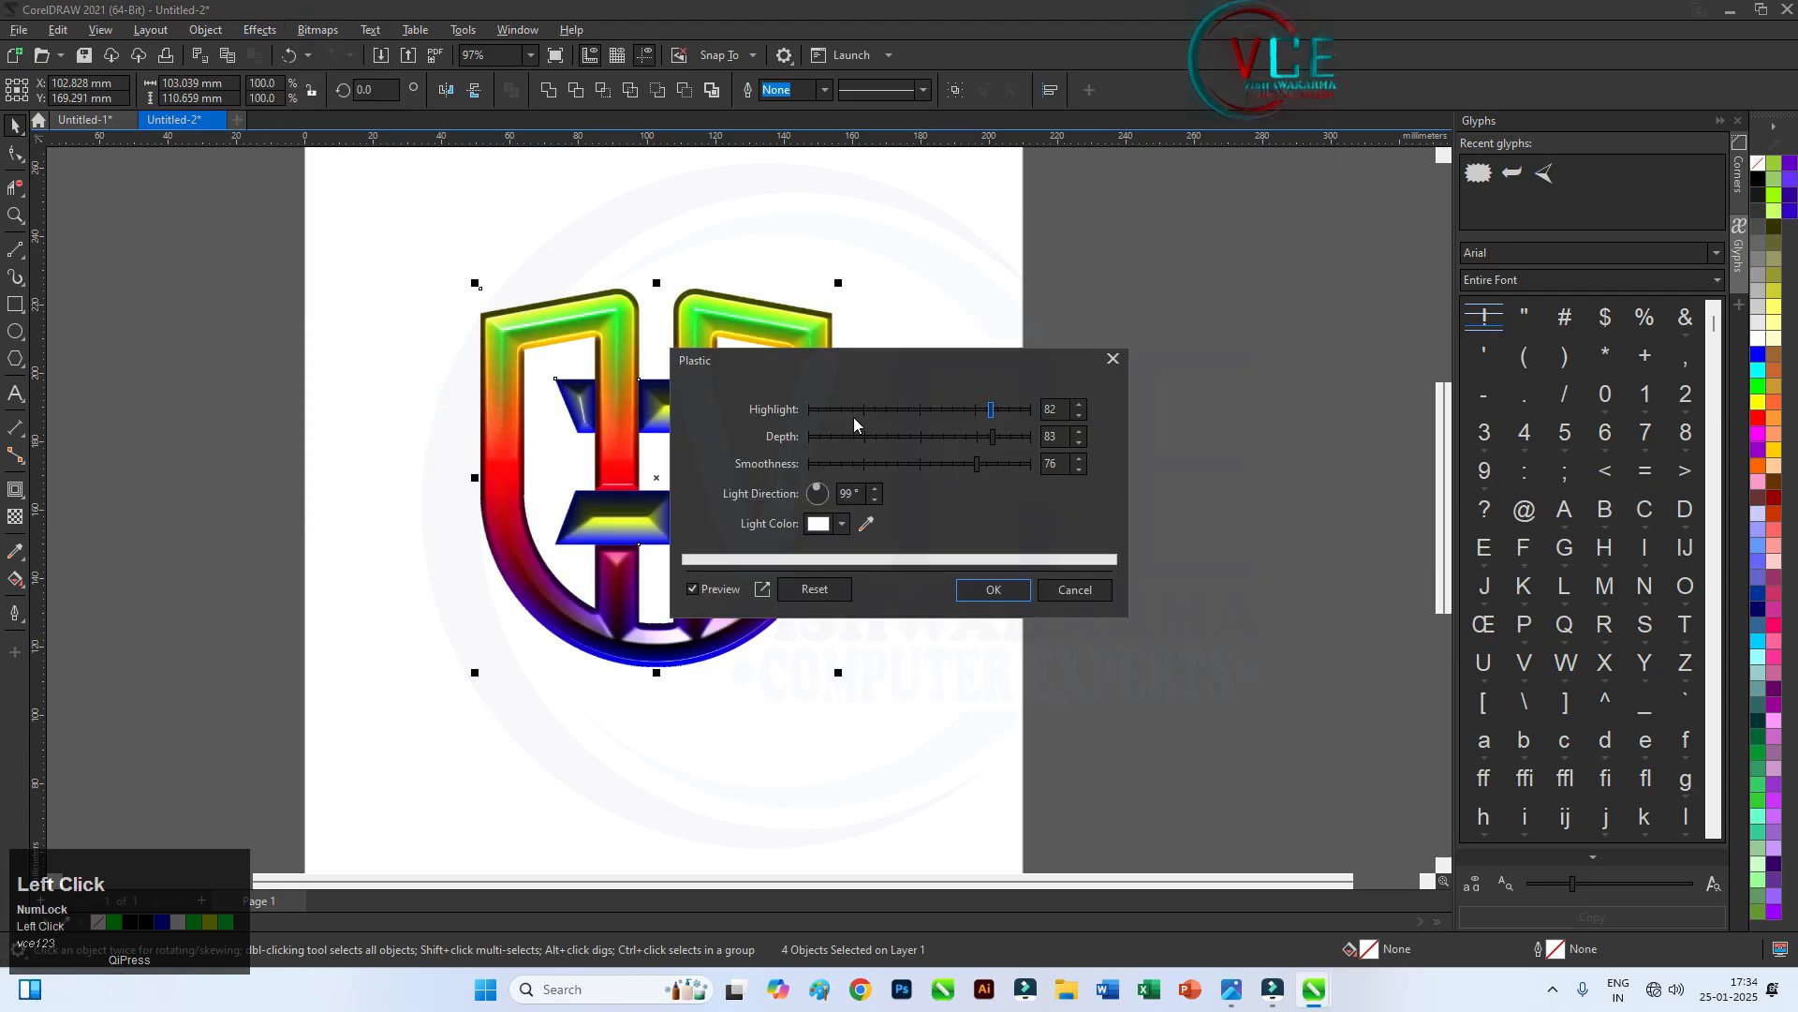
pyautogui.moveTo(940, 366); pyautogui.dragTo(1211, 315)
pyautogui.scroll(1, 687, 440)
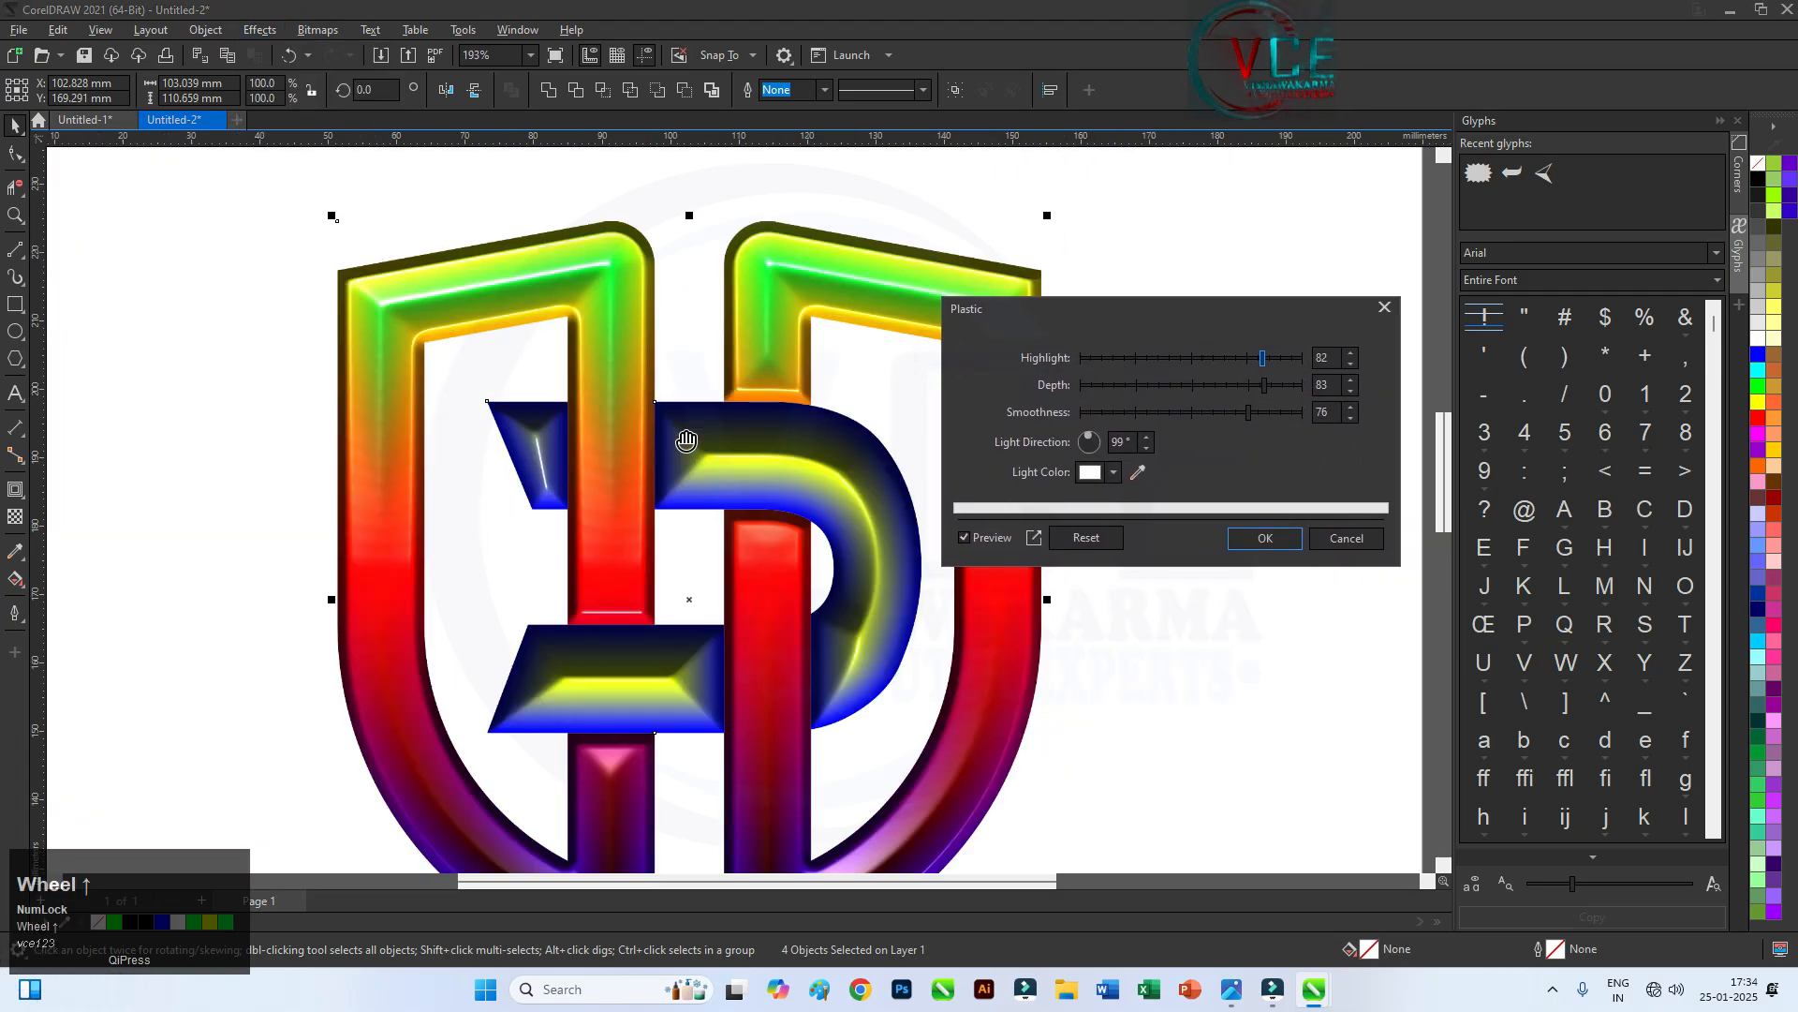
pyautogui.moveTo(721, 349); pyautogui.dragTo(613, 283)
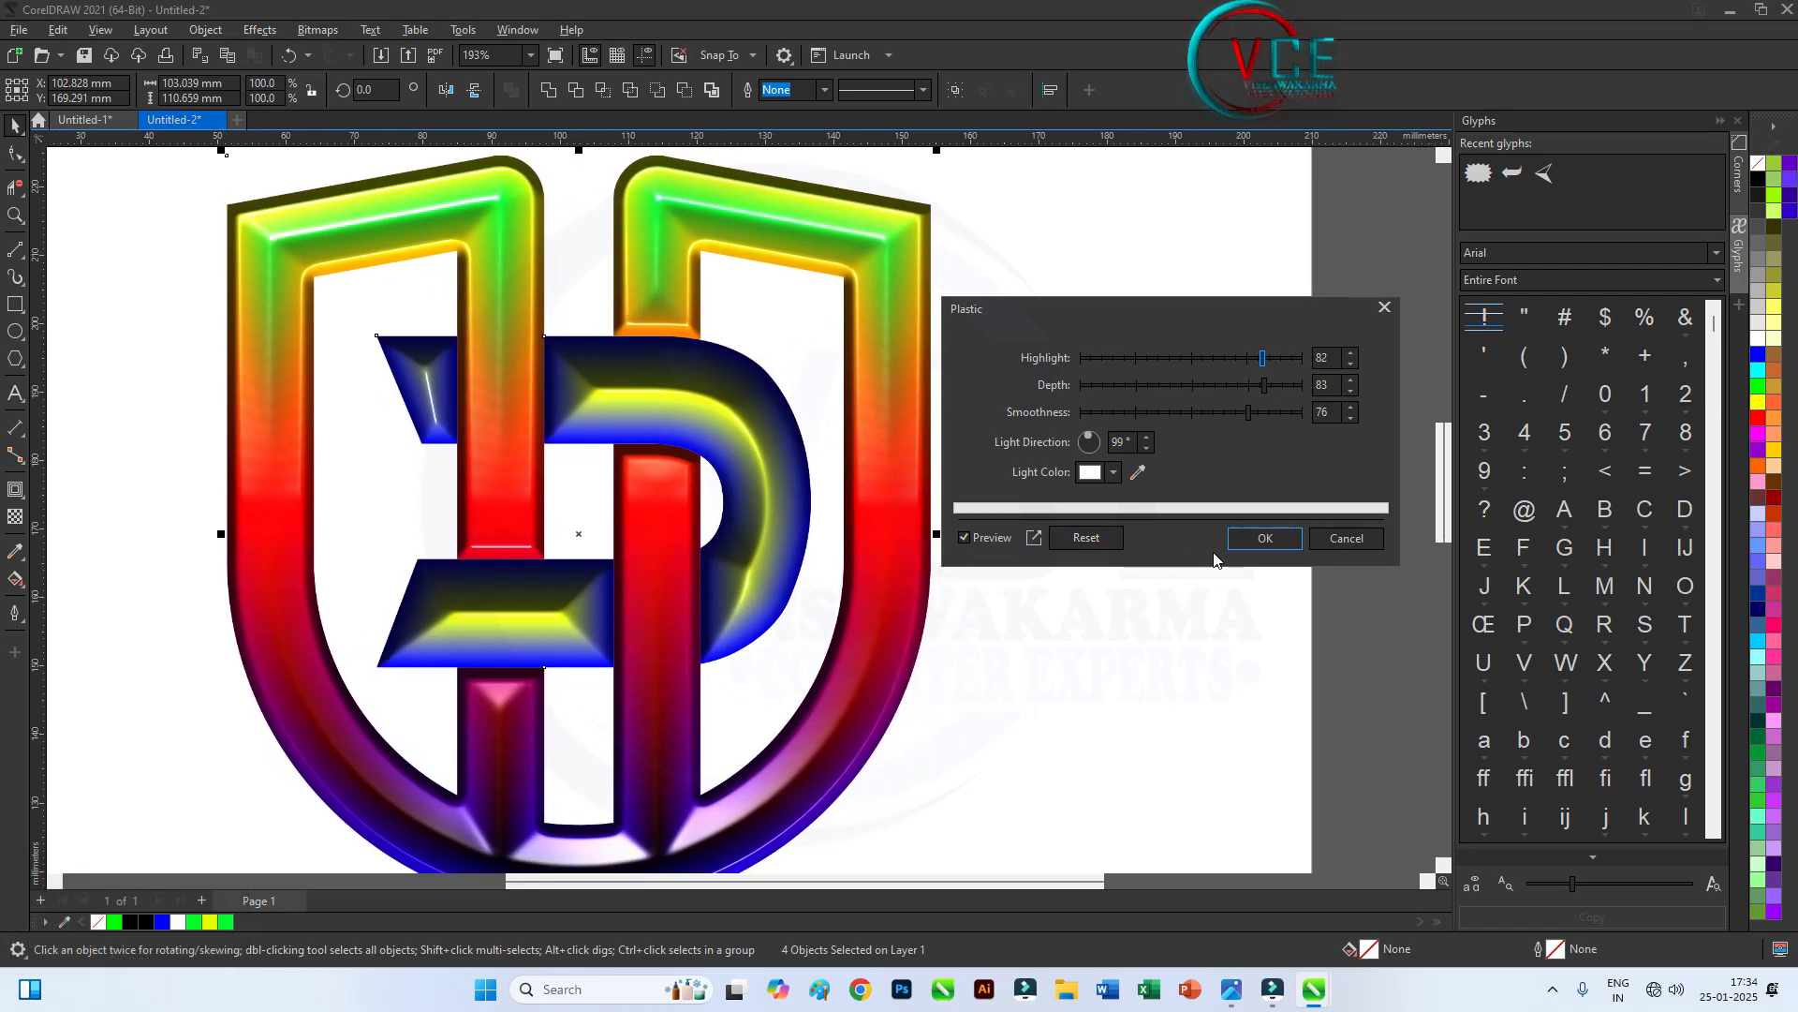
# Set the Plastic effect to Highlight 85, Depth 84 and Smoothness 68, apply it to the logo and deselect
pyautogui.click(1171, 412)
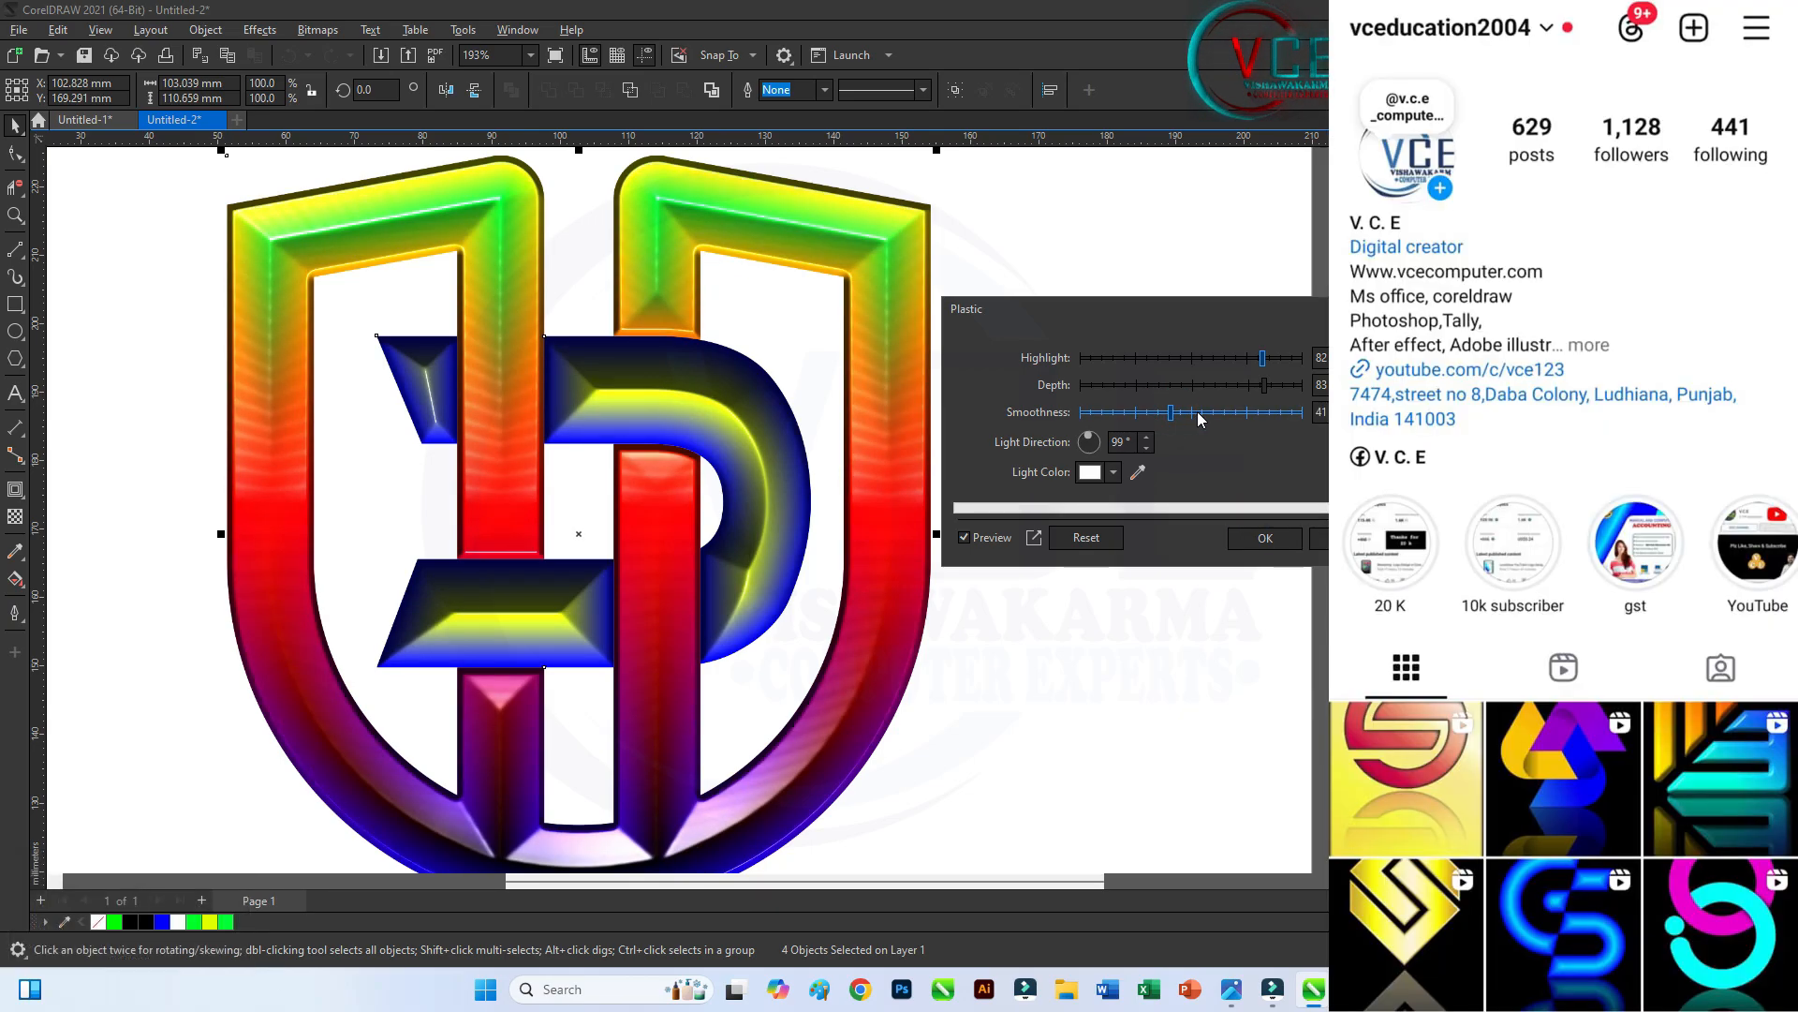
pyautogui.click(1230, 412)
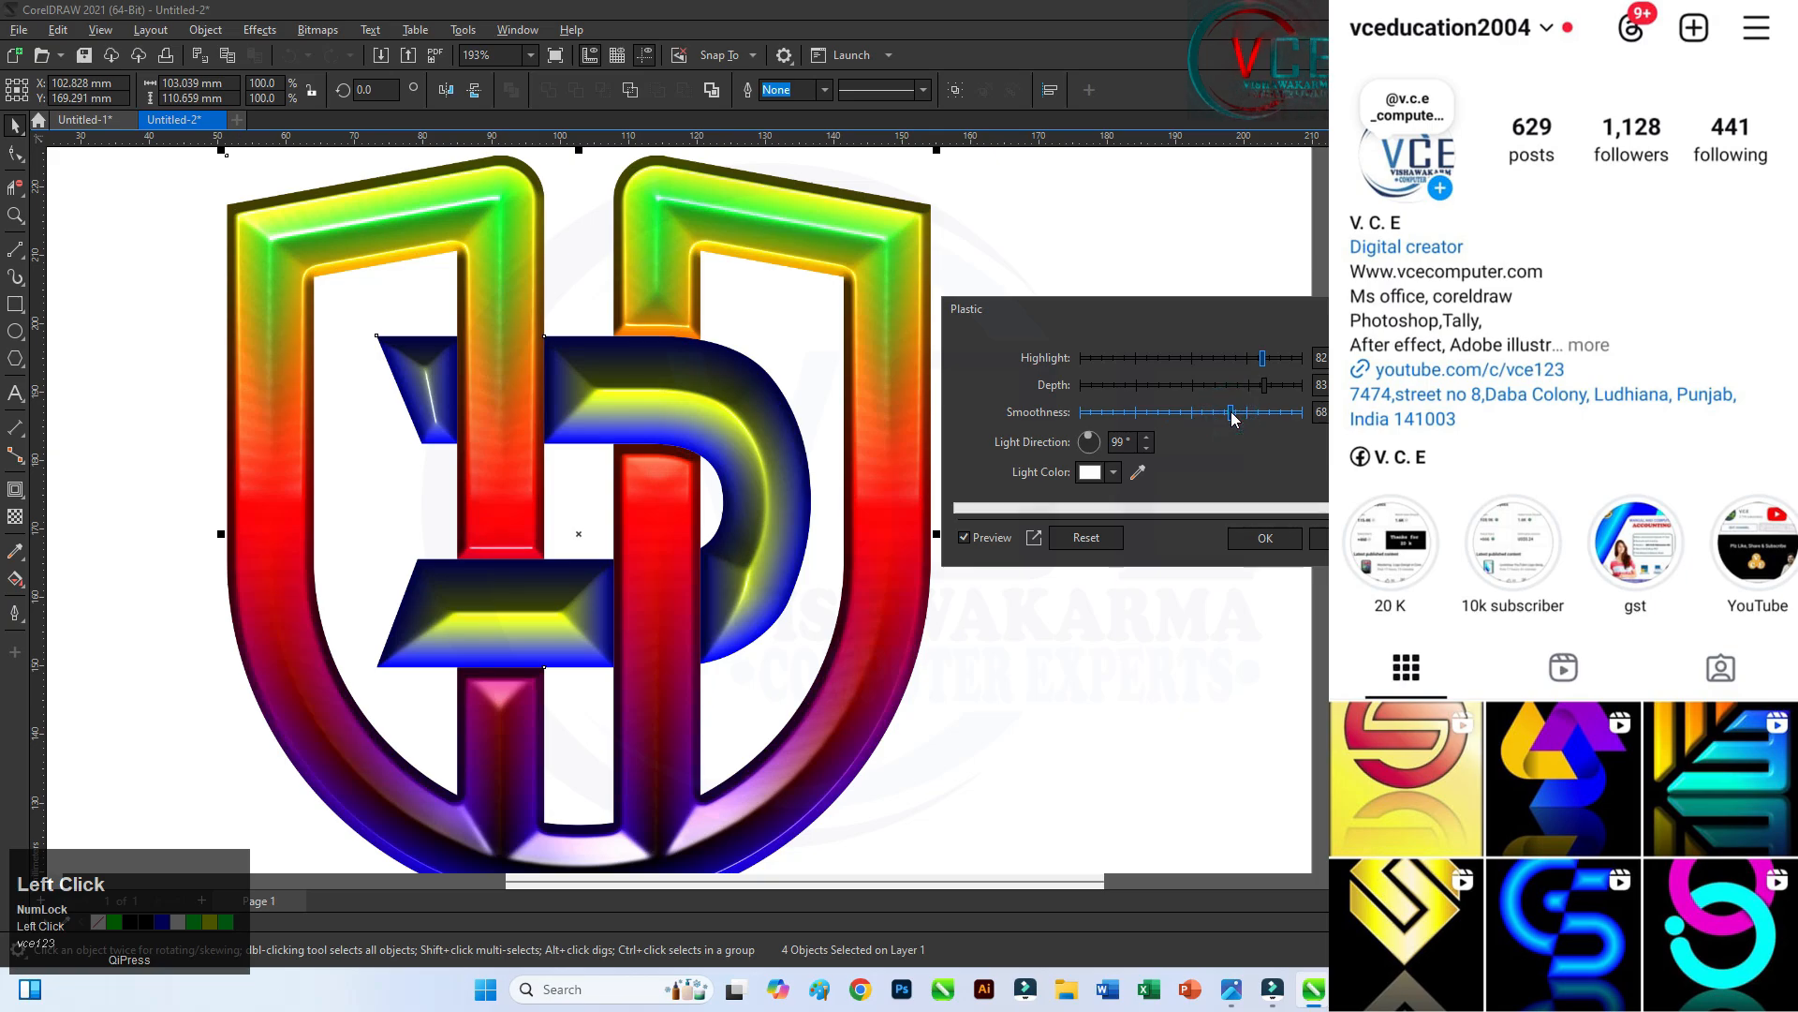
pyautogui.click(1214, 416)
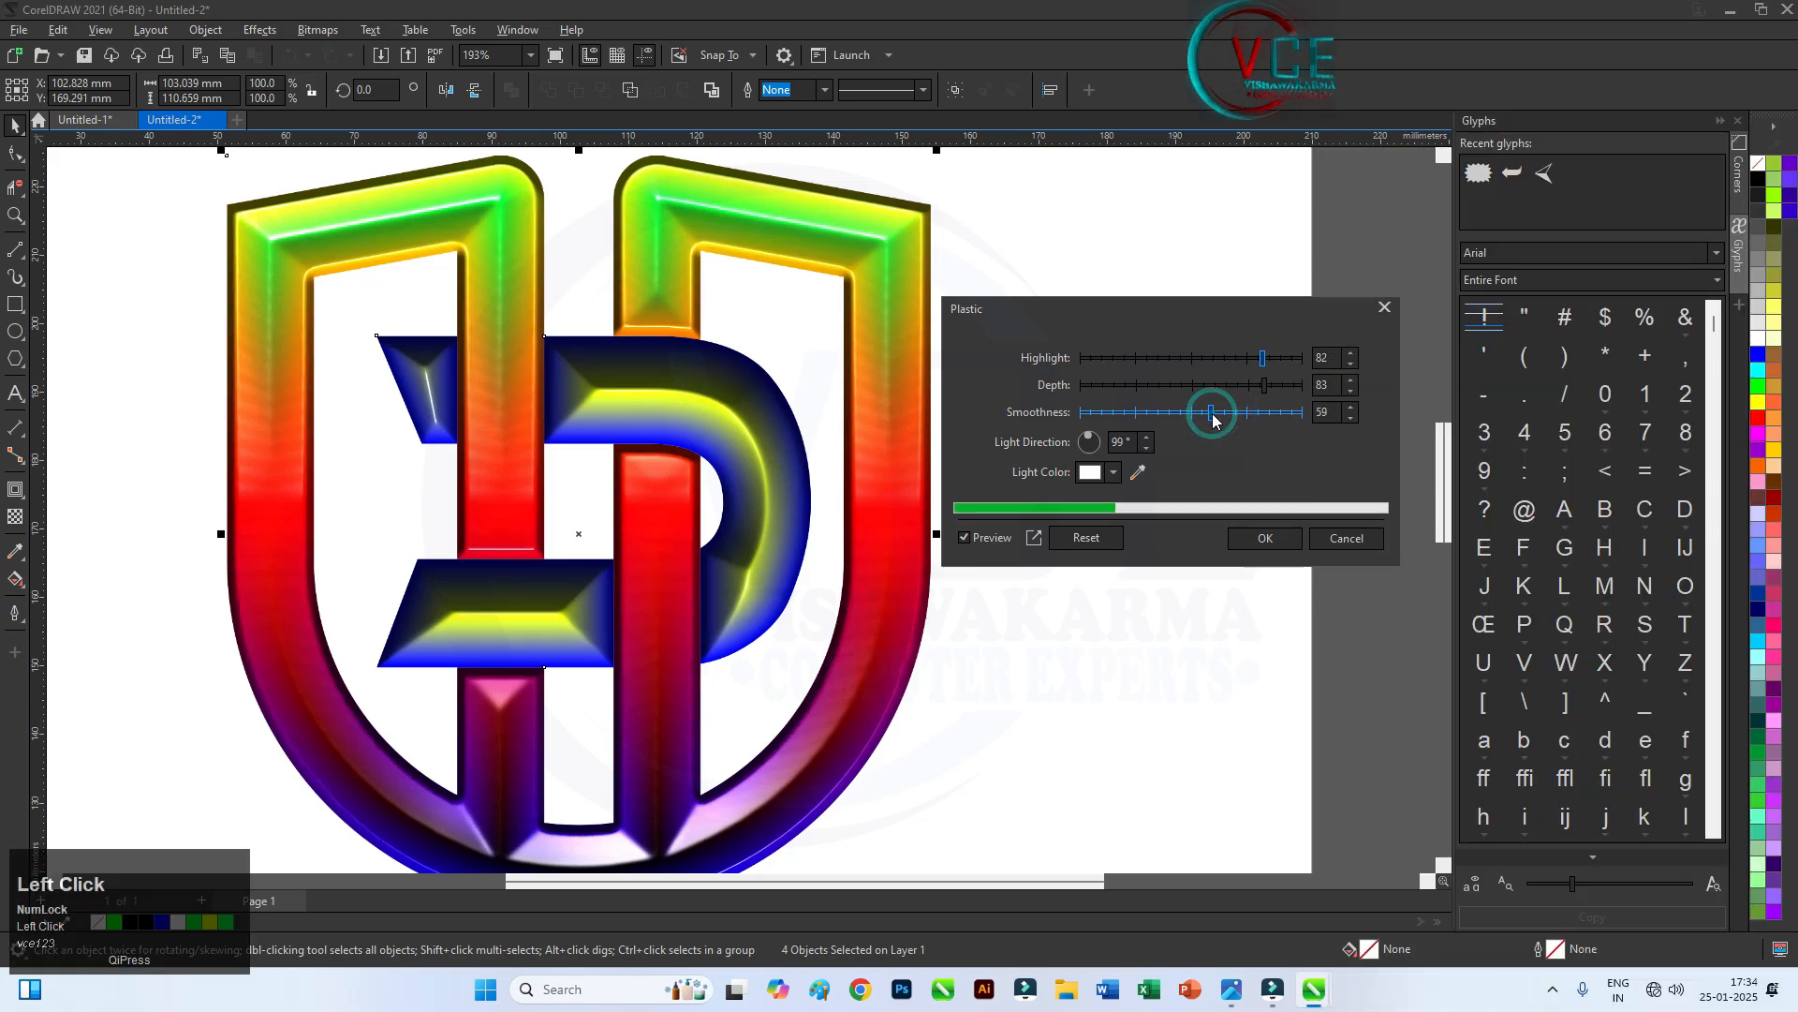
pyautogui.click(1233, 412)
pyautogui.click(1204, 391)
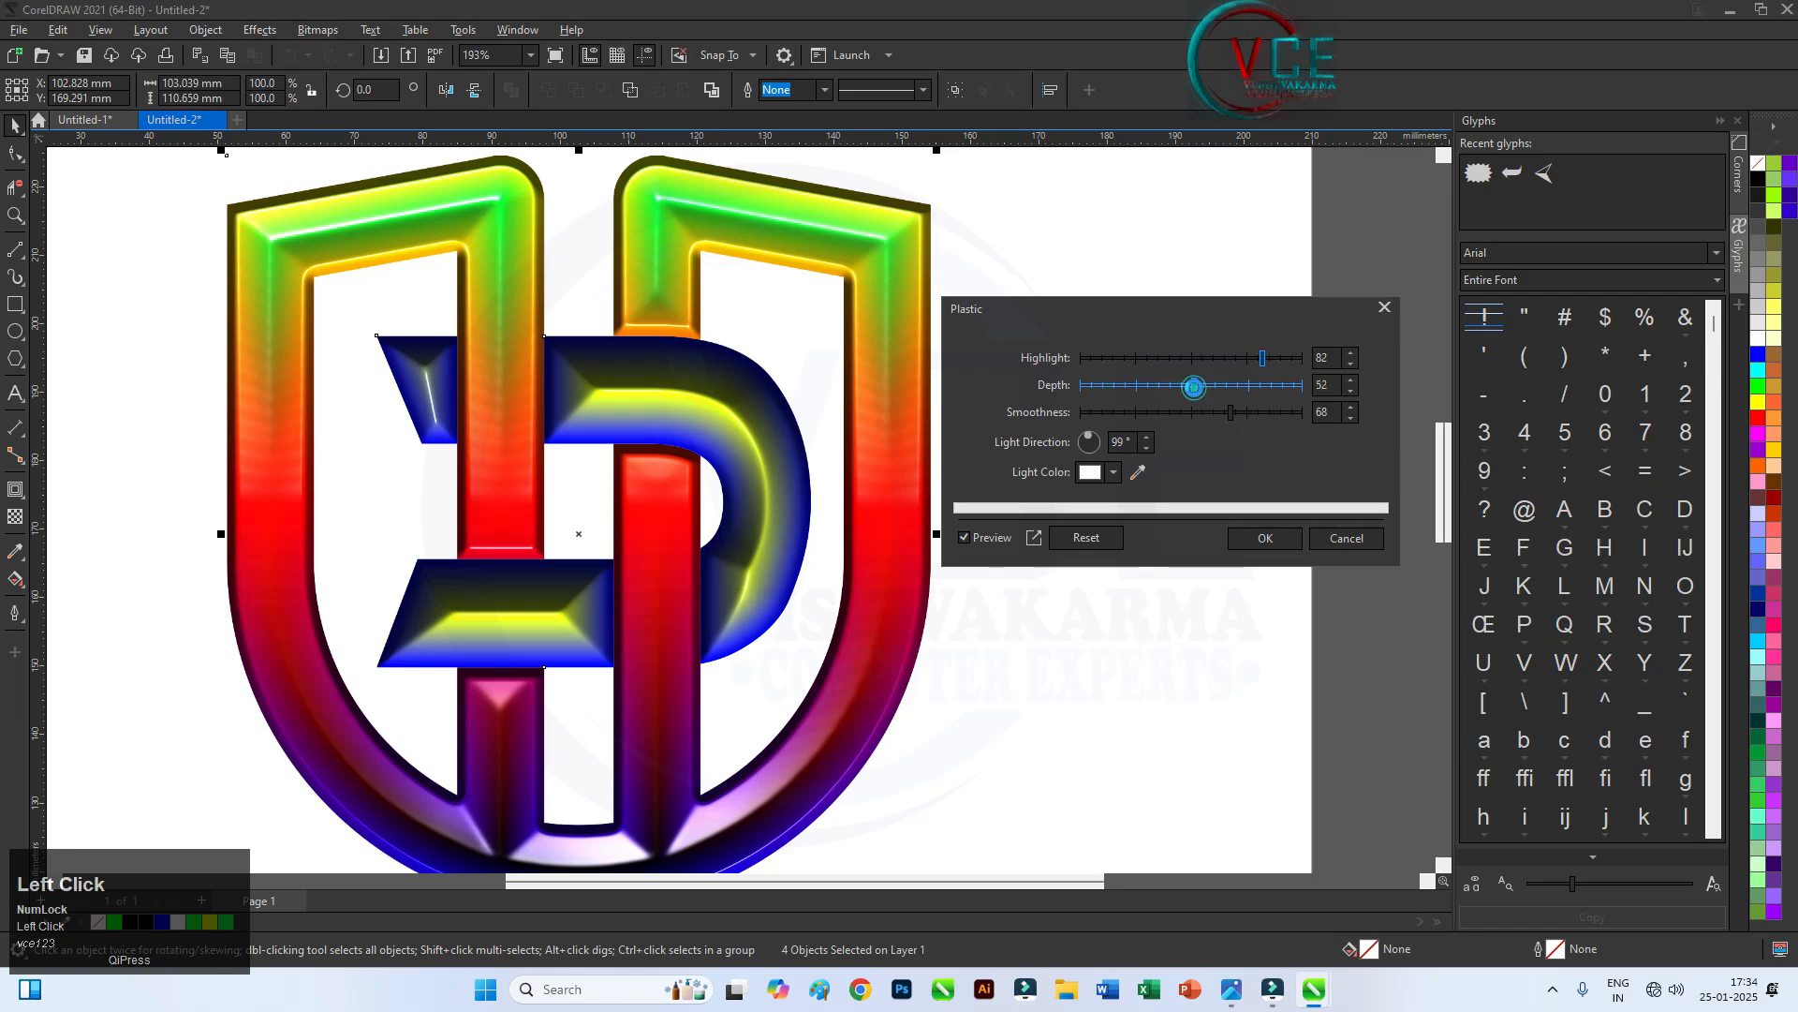
pyautogui.click(1266, 385)
pyautogui.click(1187, 358)
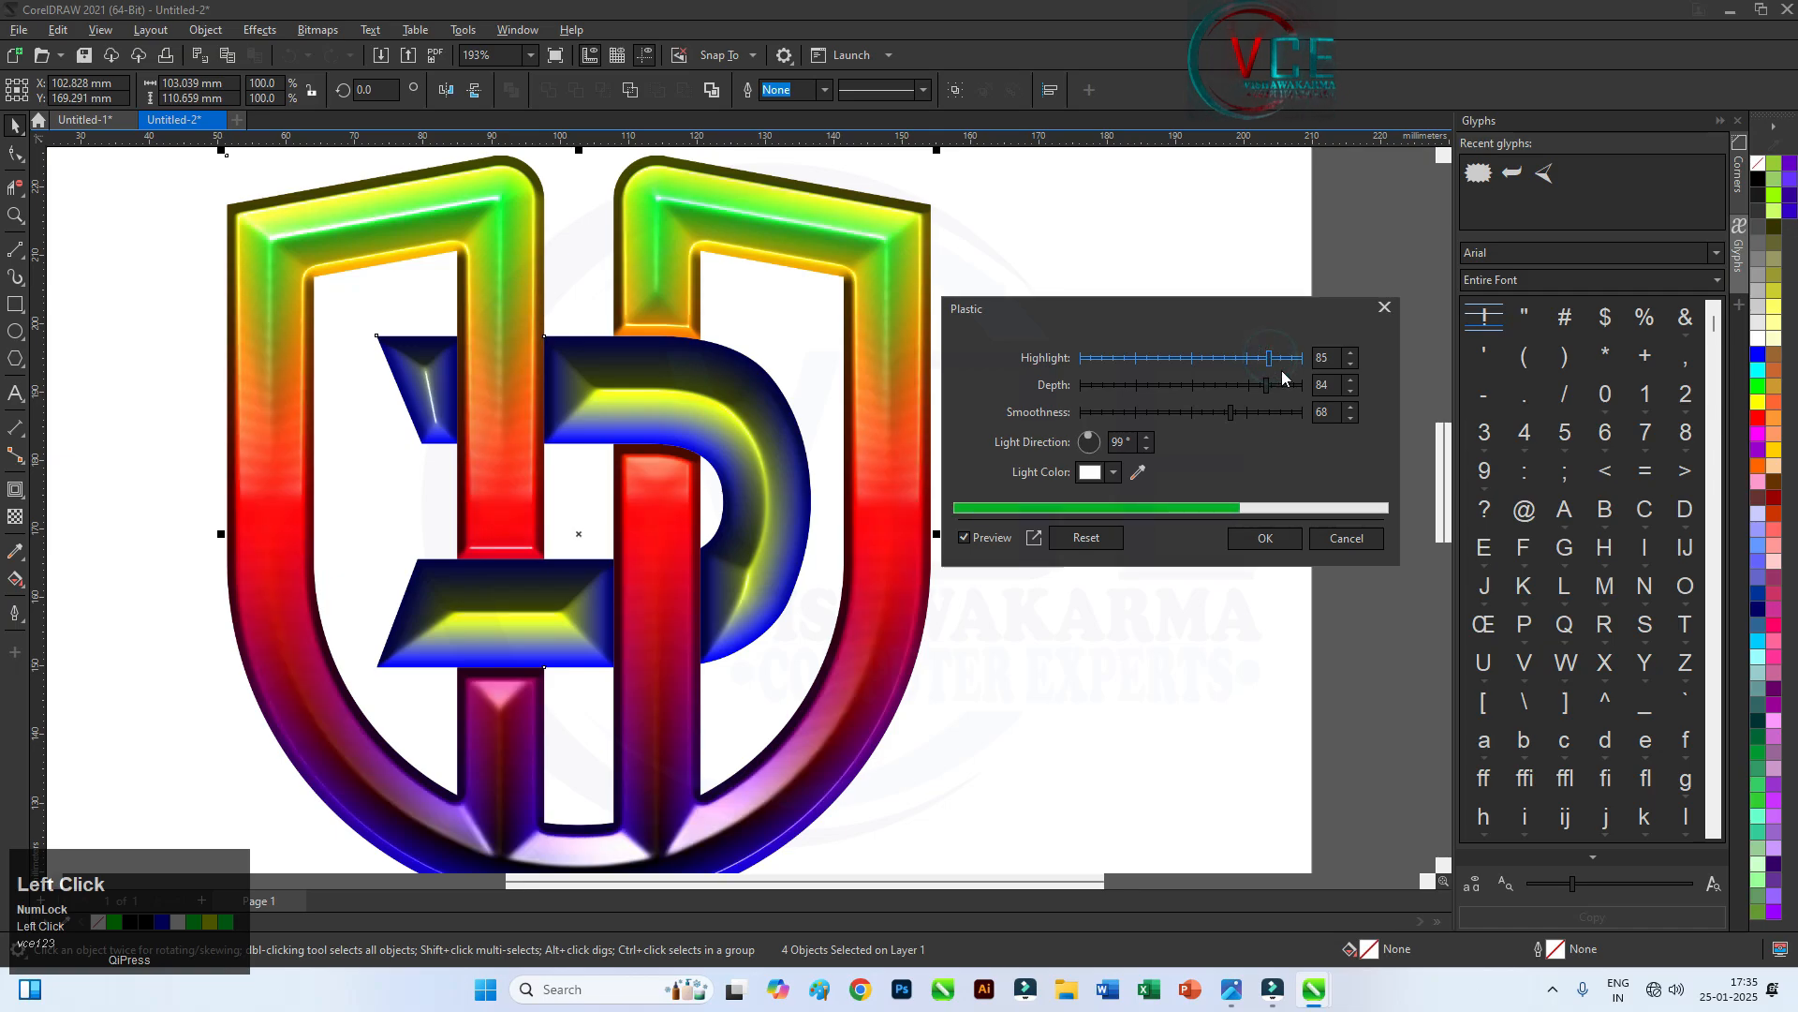
pyautogui.click(1265, 538)
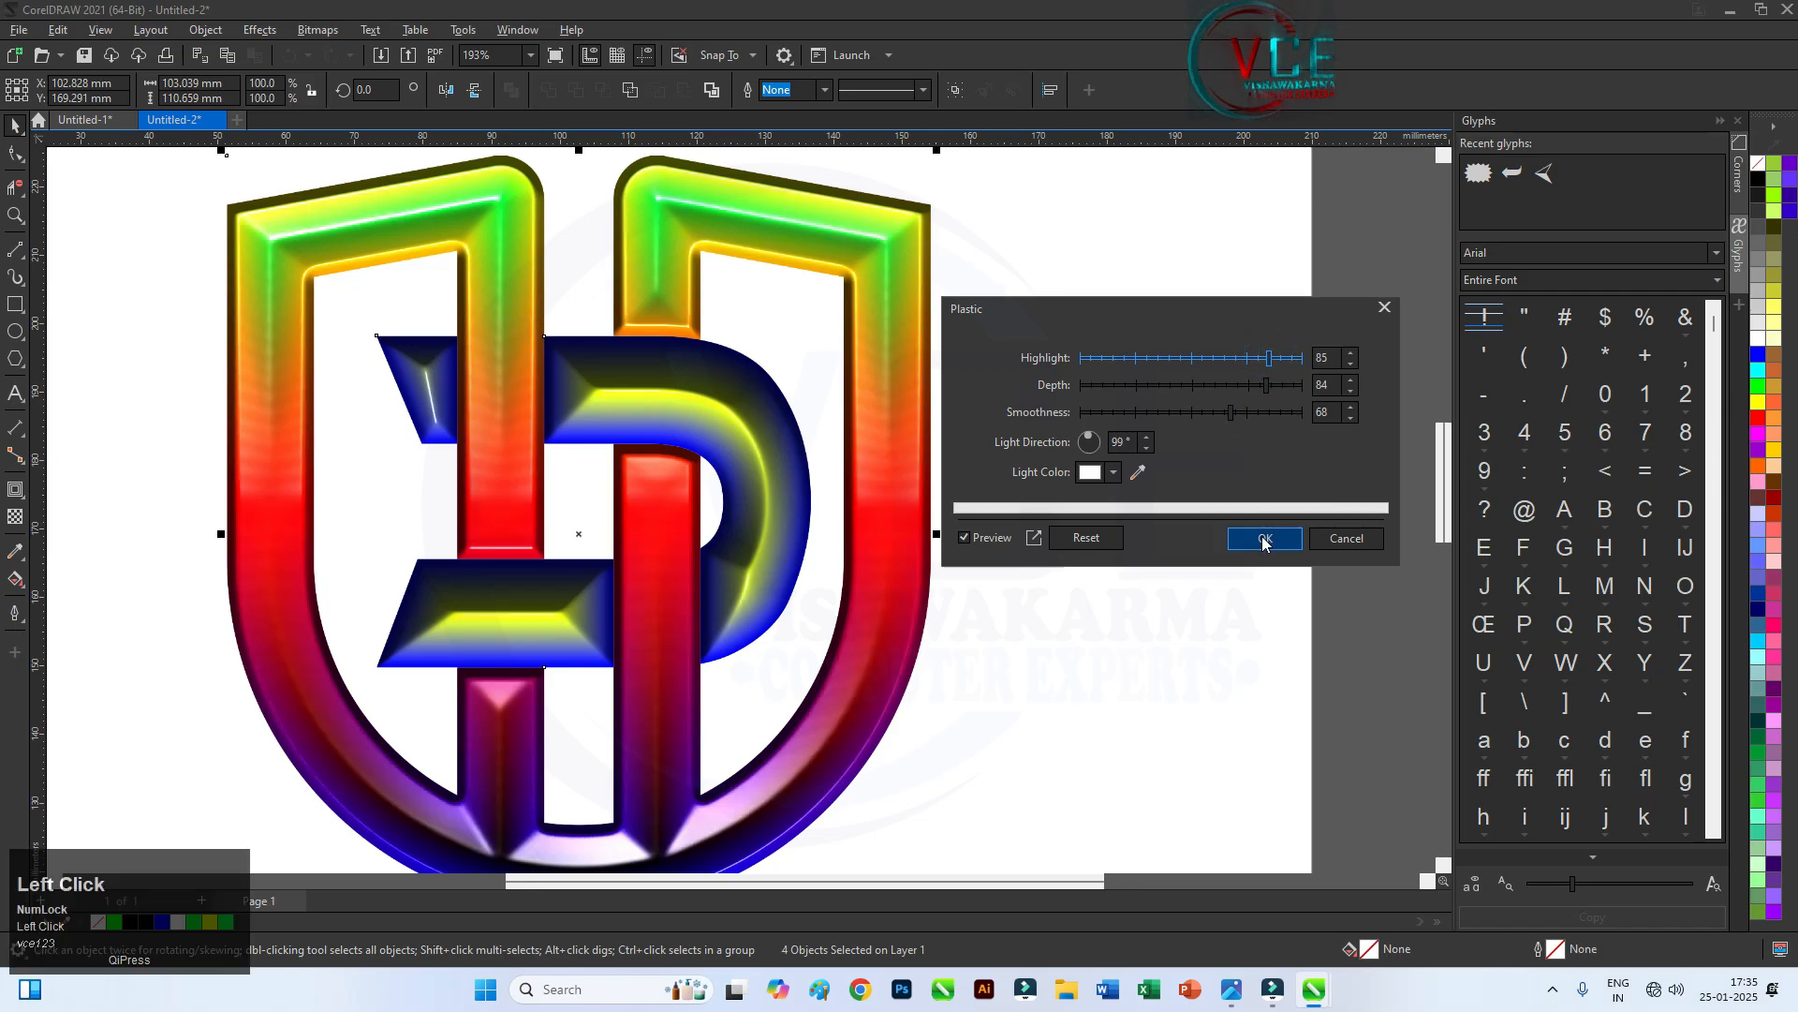
pyautogui.scroll(-2, 567, 450)
pyautogui.click(919, 395)
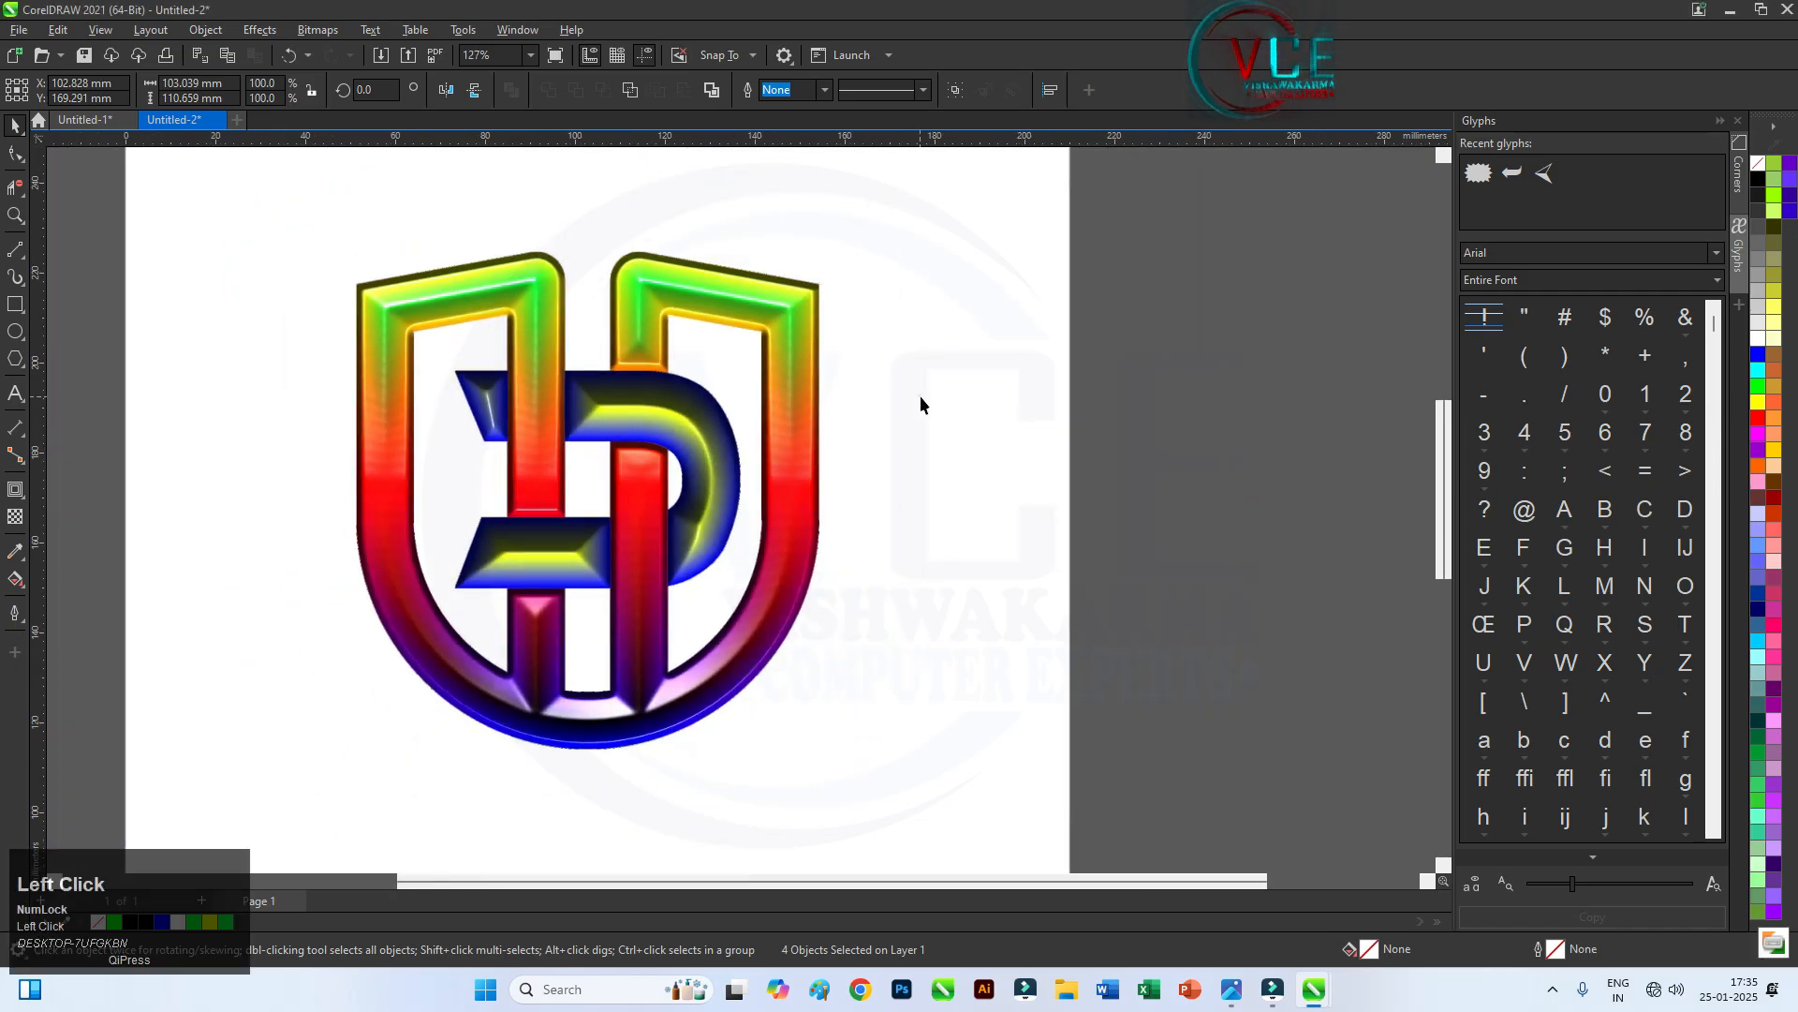
# Group all objects of the logo and place a duplicate of the group beside the original
pyautogui.scroll(-2, 387, 272)
pyautogui.moveTo(405, 372); pyautogui.dragTo(844, 727)
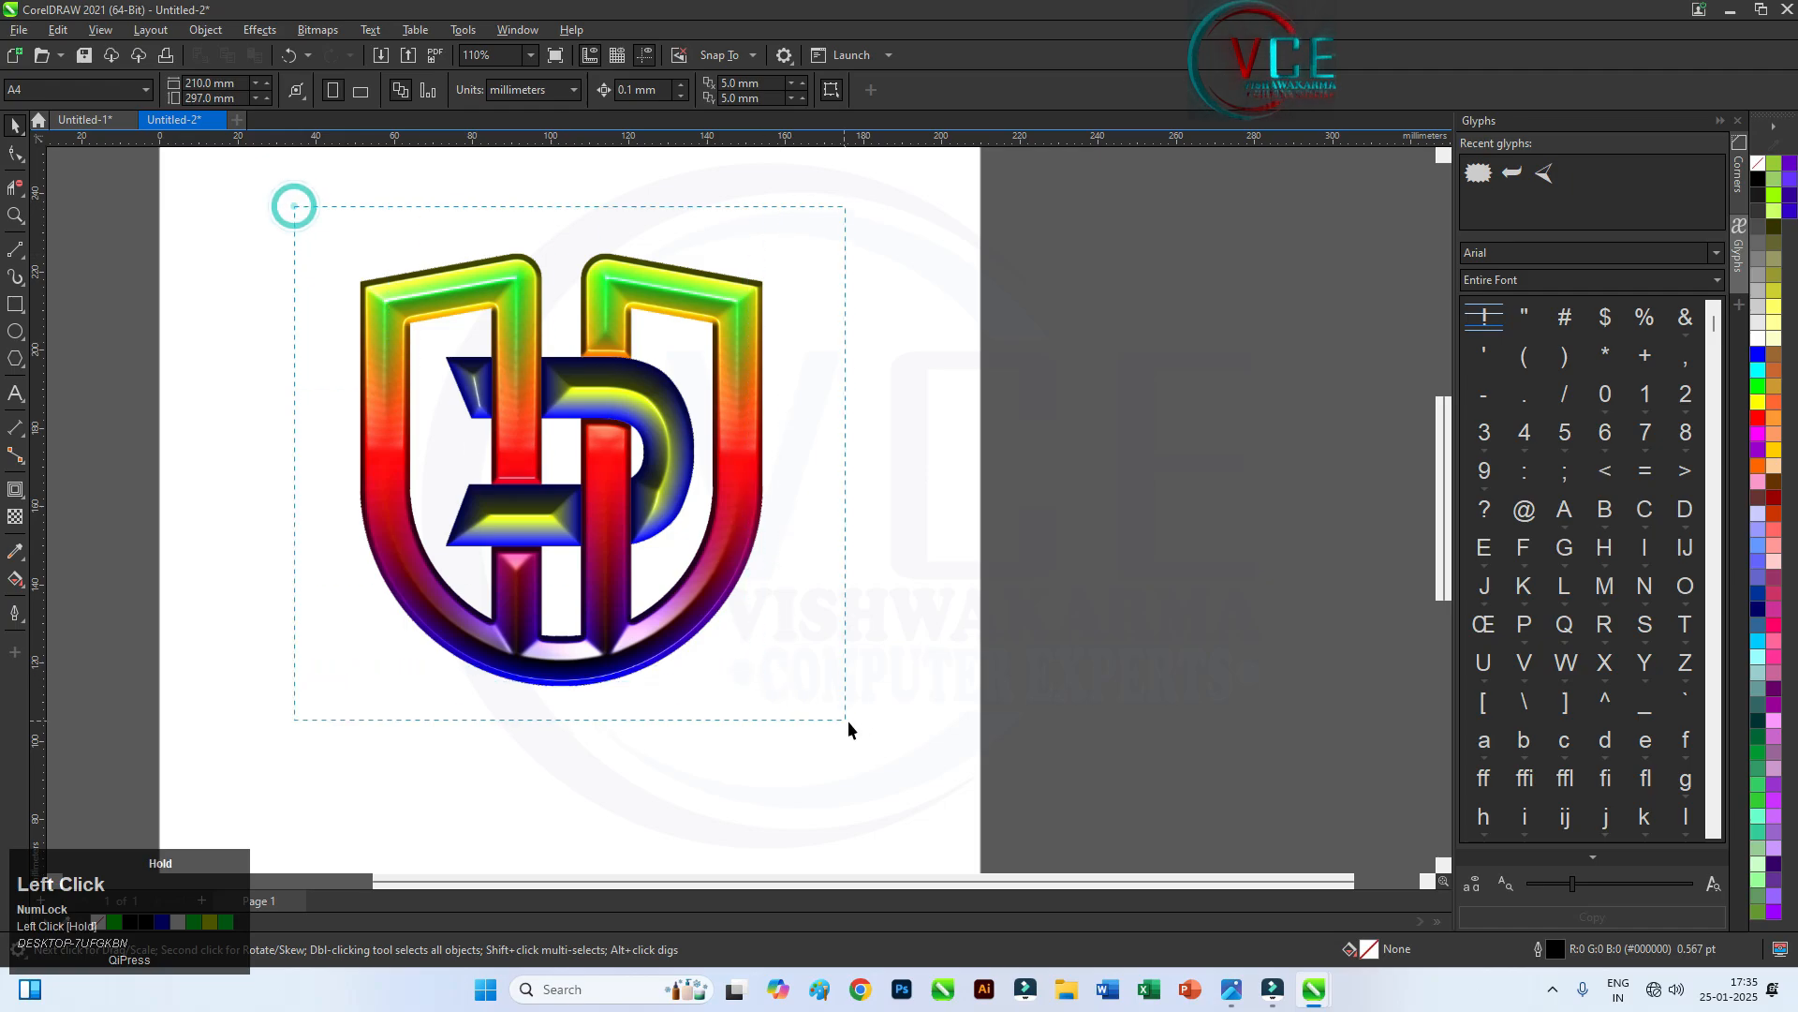
pyautogui.rightClick(698, 309)
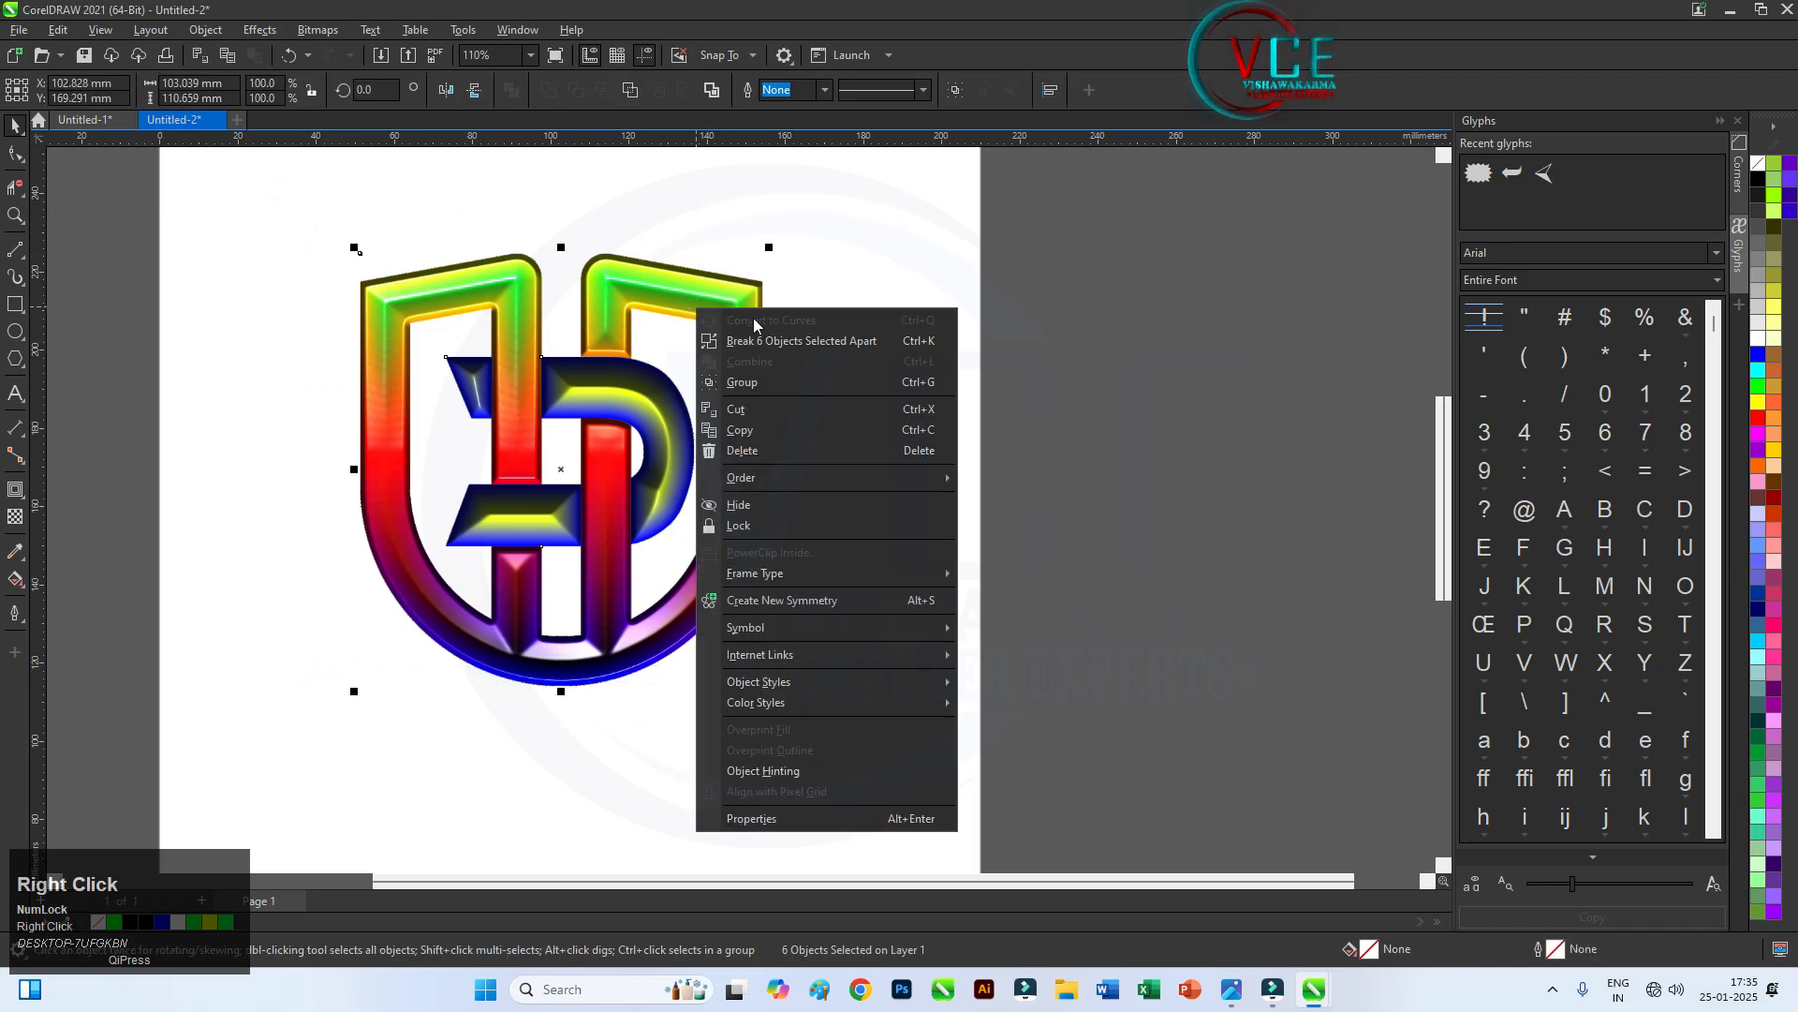
pyautogui.click(743, 382)
pyautogui.moveTo(602, 387); pyautogui.dragTo(895, 390)
pyautogui.keyDown('shift'); pyautogui.rightClick(895, 389); pyautogui.keyUp('shift')
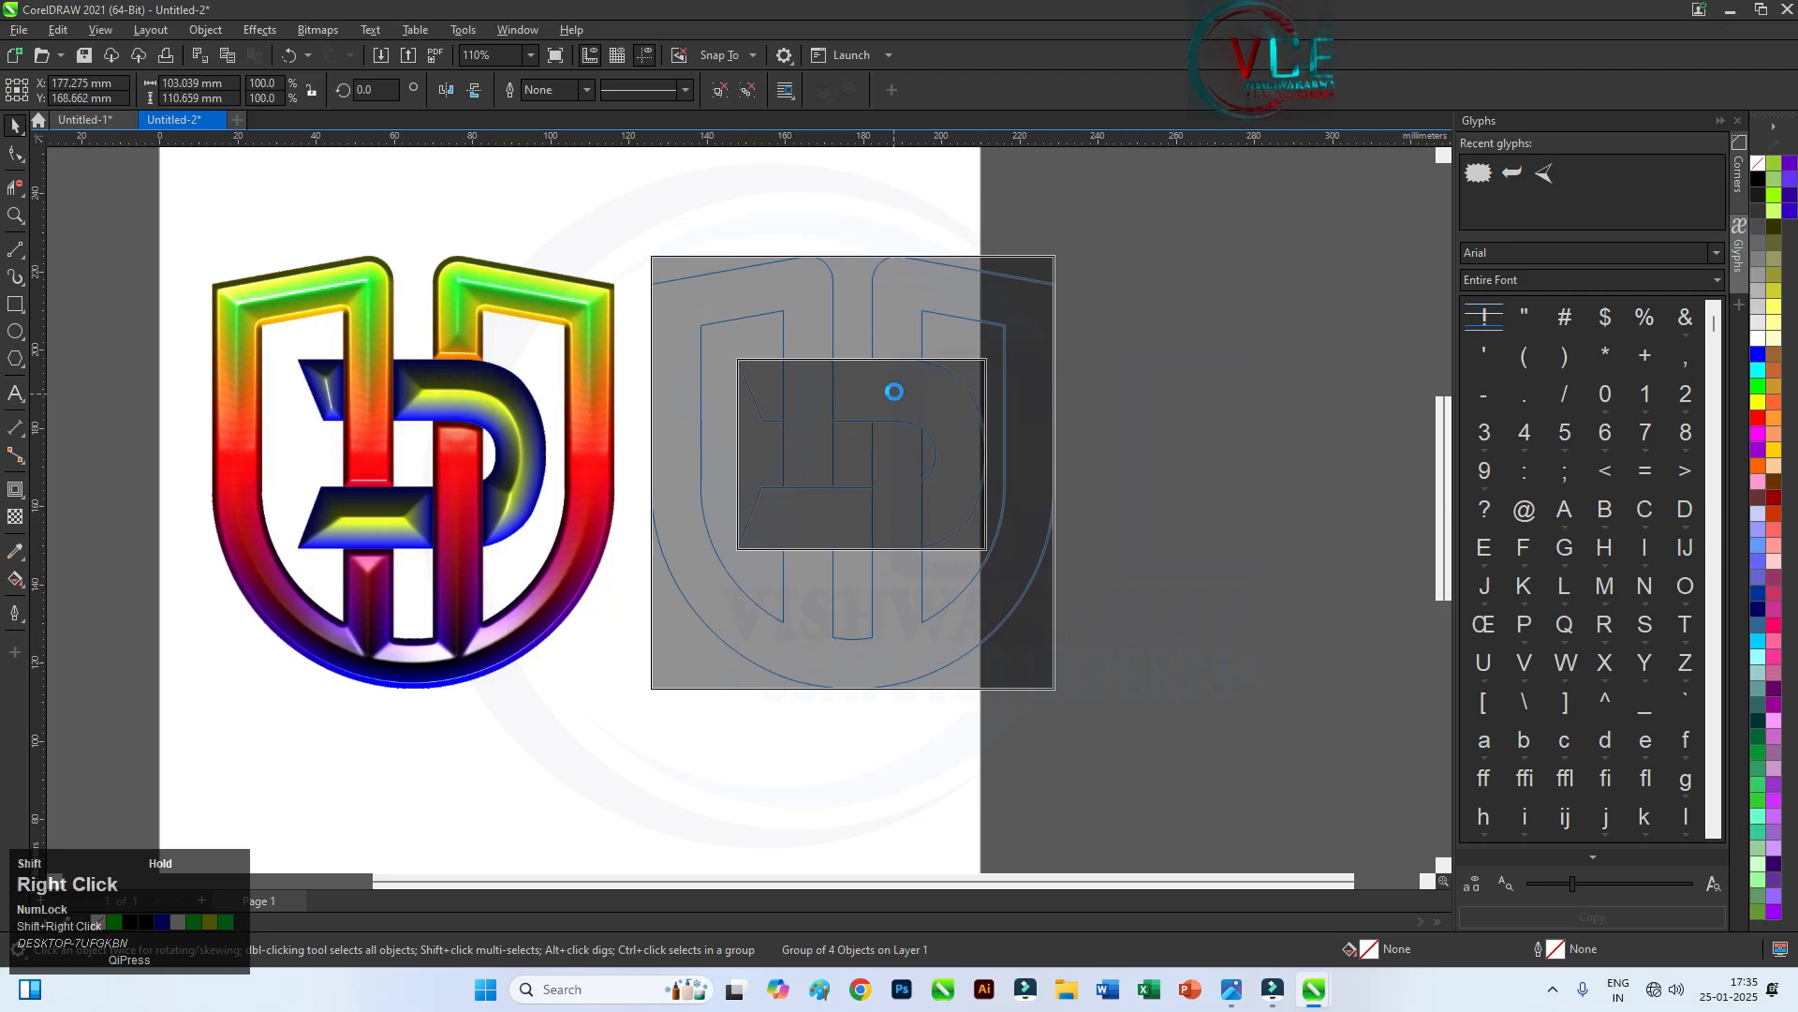
# Recolour the duplicate logo with Hue/Saturation/Lightness at Hue -63, Saturation 70 and Lightness 1
pyautogui.click(259, 29)
pyautogui.moveTo(286, 101)
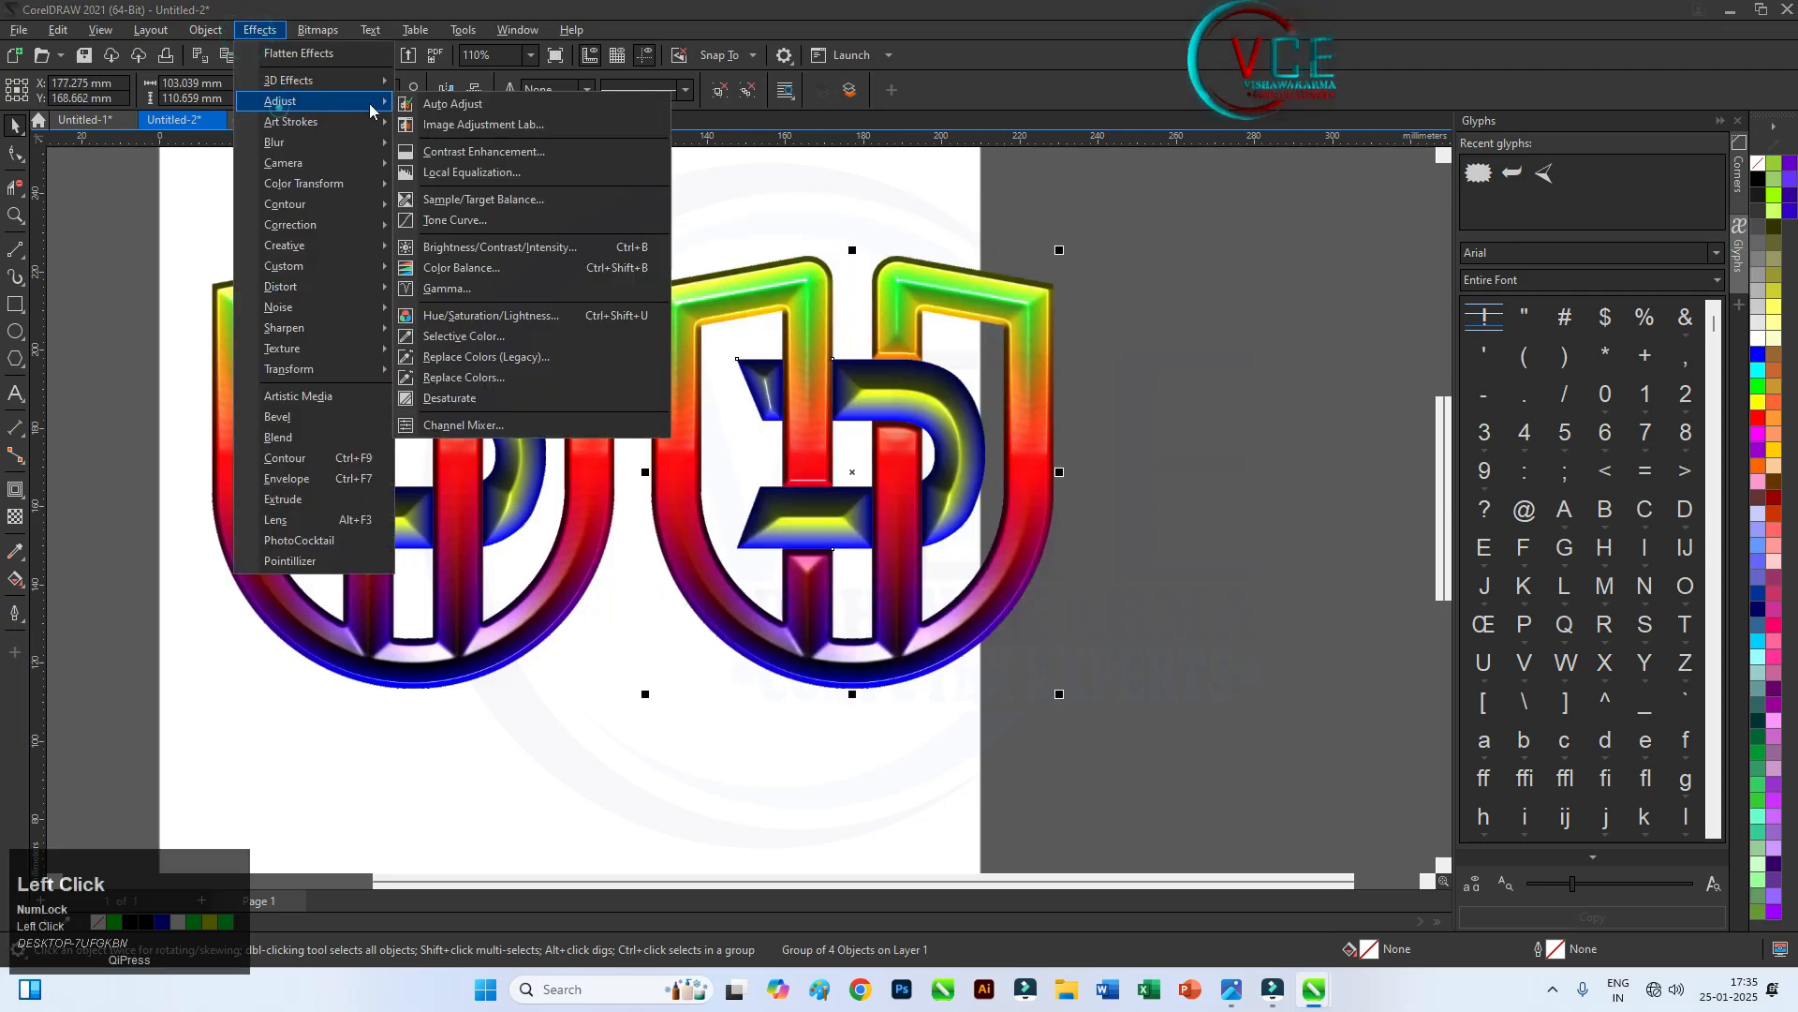
pyautogui.click(539, 319)
pyautogui.moveTo(886, 308); pyautogui.dragTo(1283, 245)
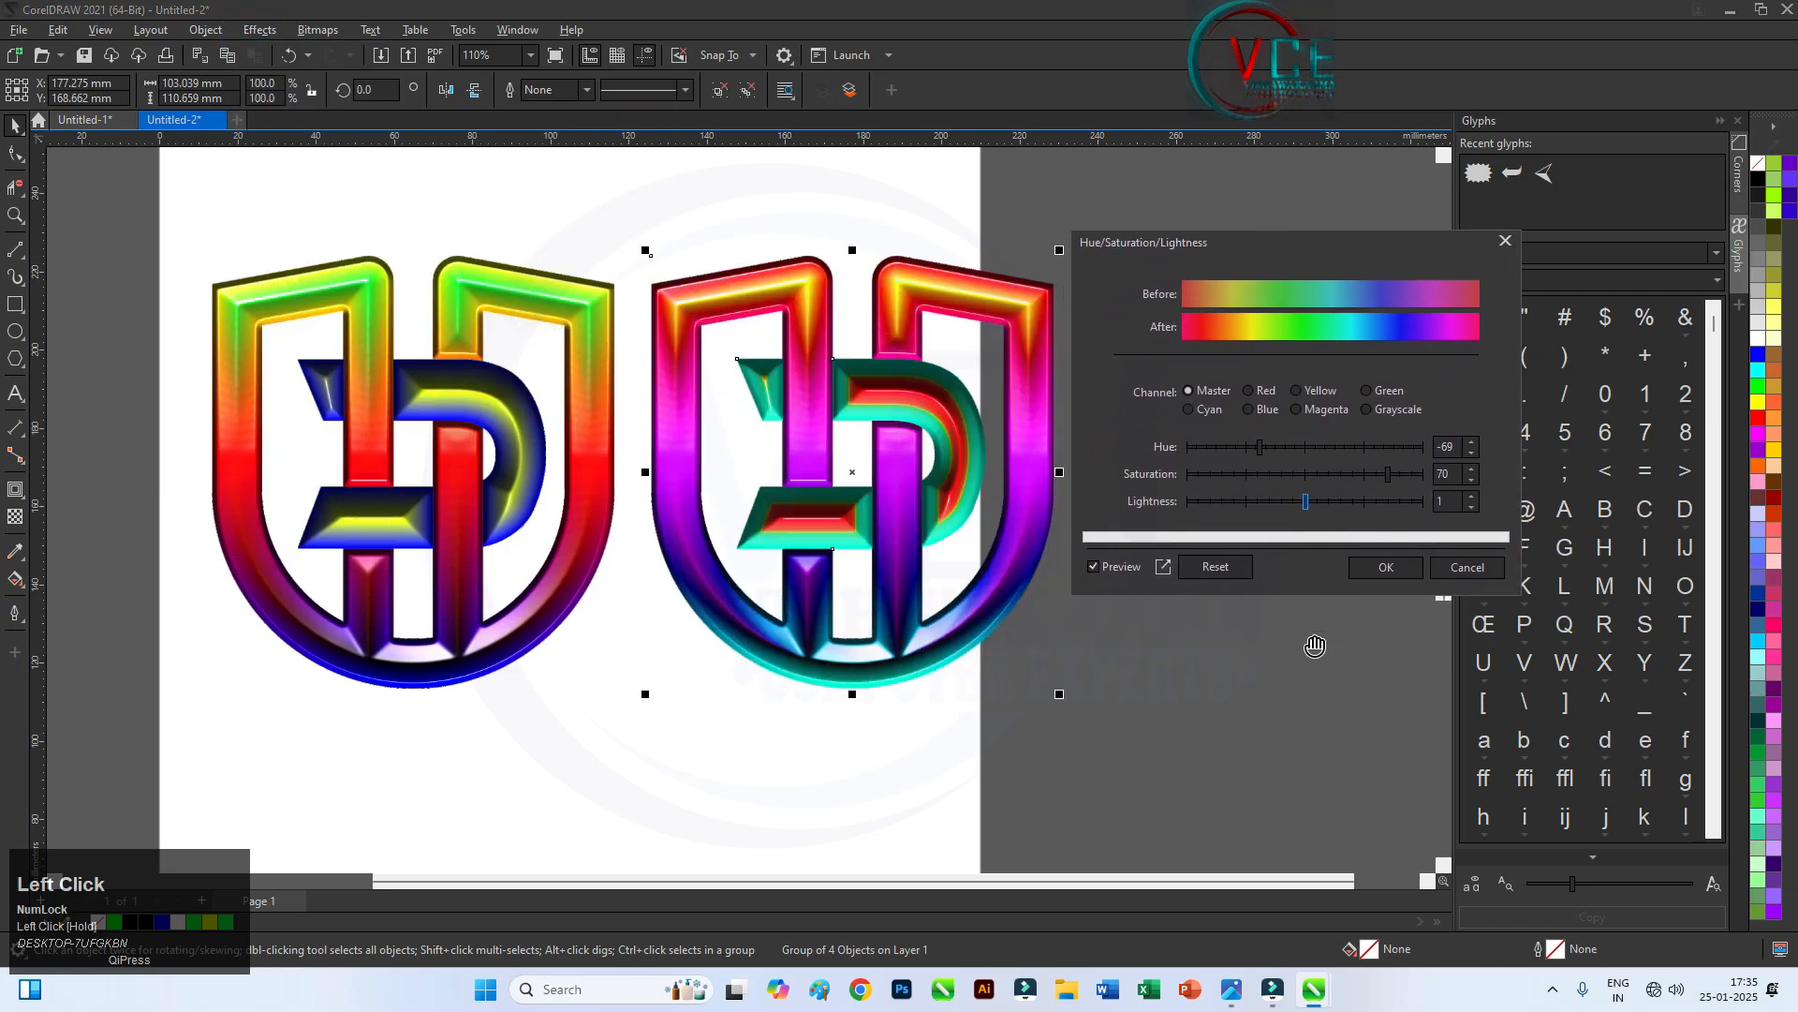
pyautogui.click(1219, 450)
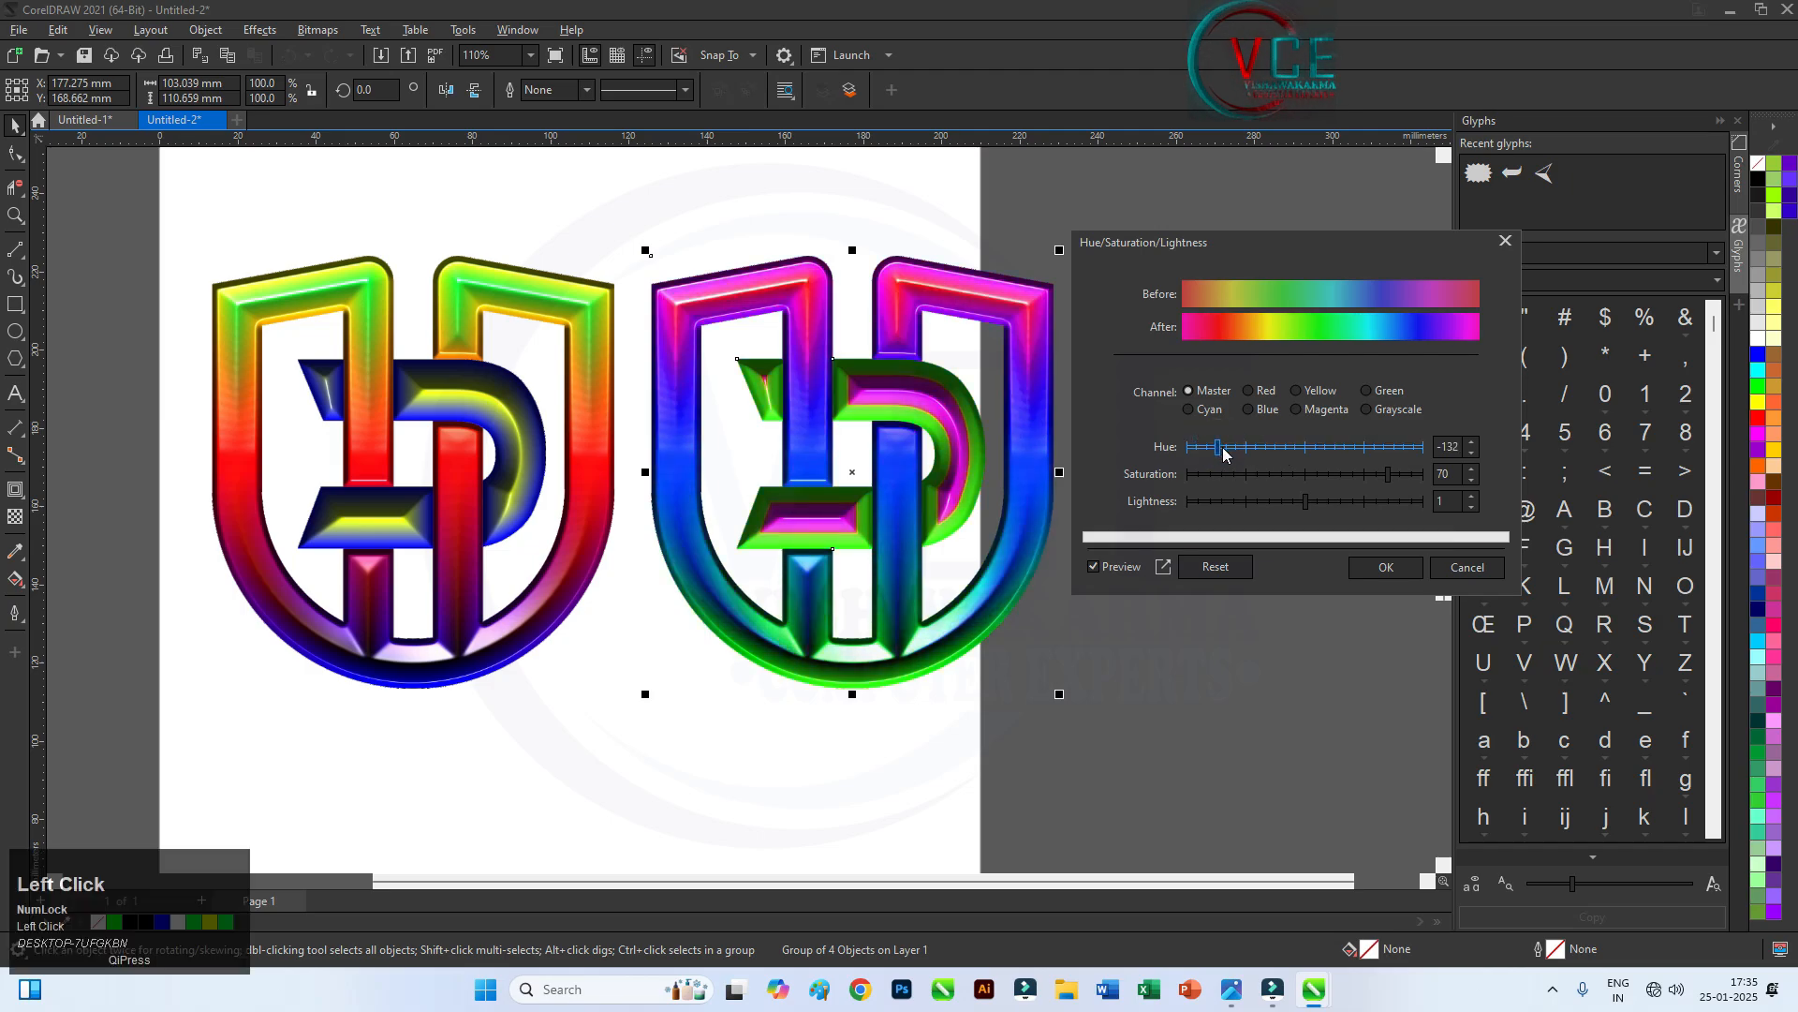
pyautogui.moveTo(1237, 452); pyautogui.dragTo(1265, 450)
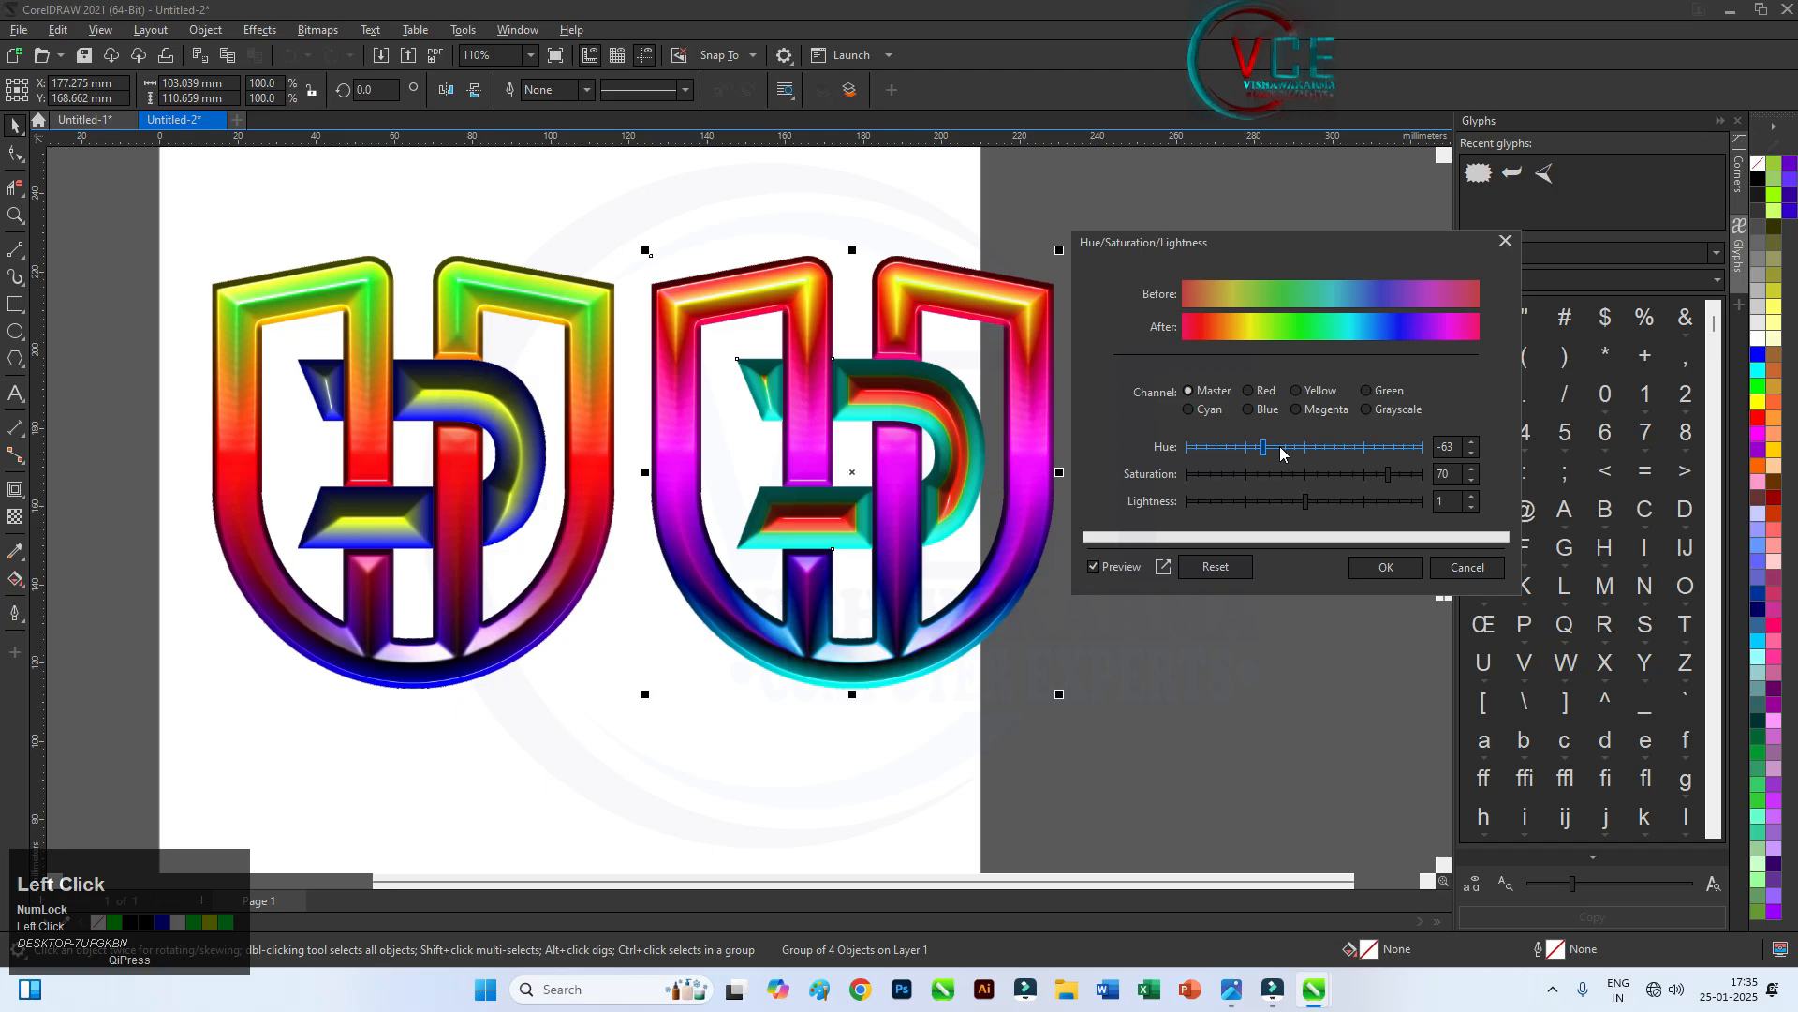
pyautogui.click(1374, 569)
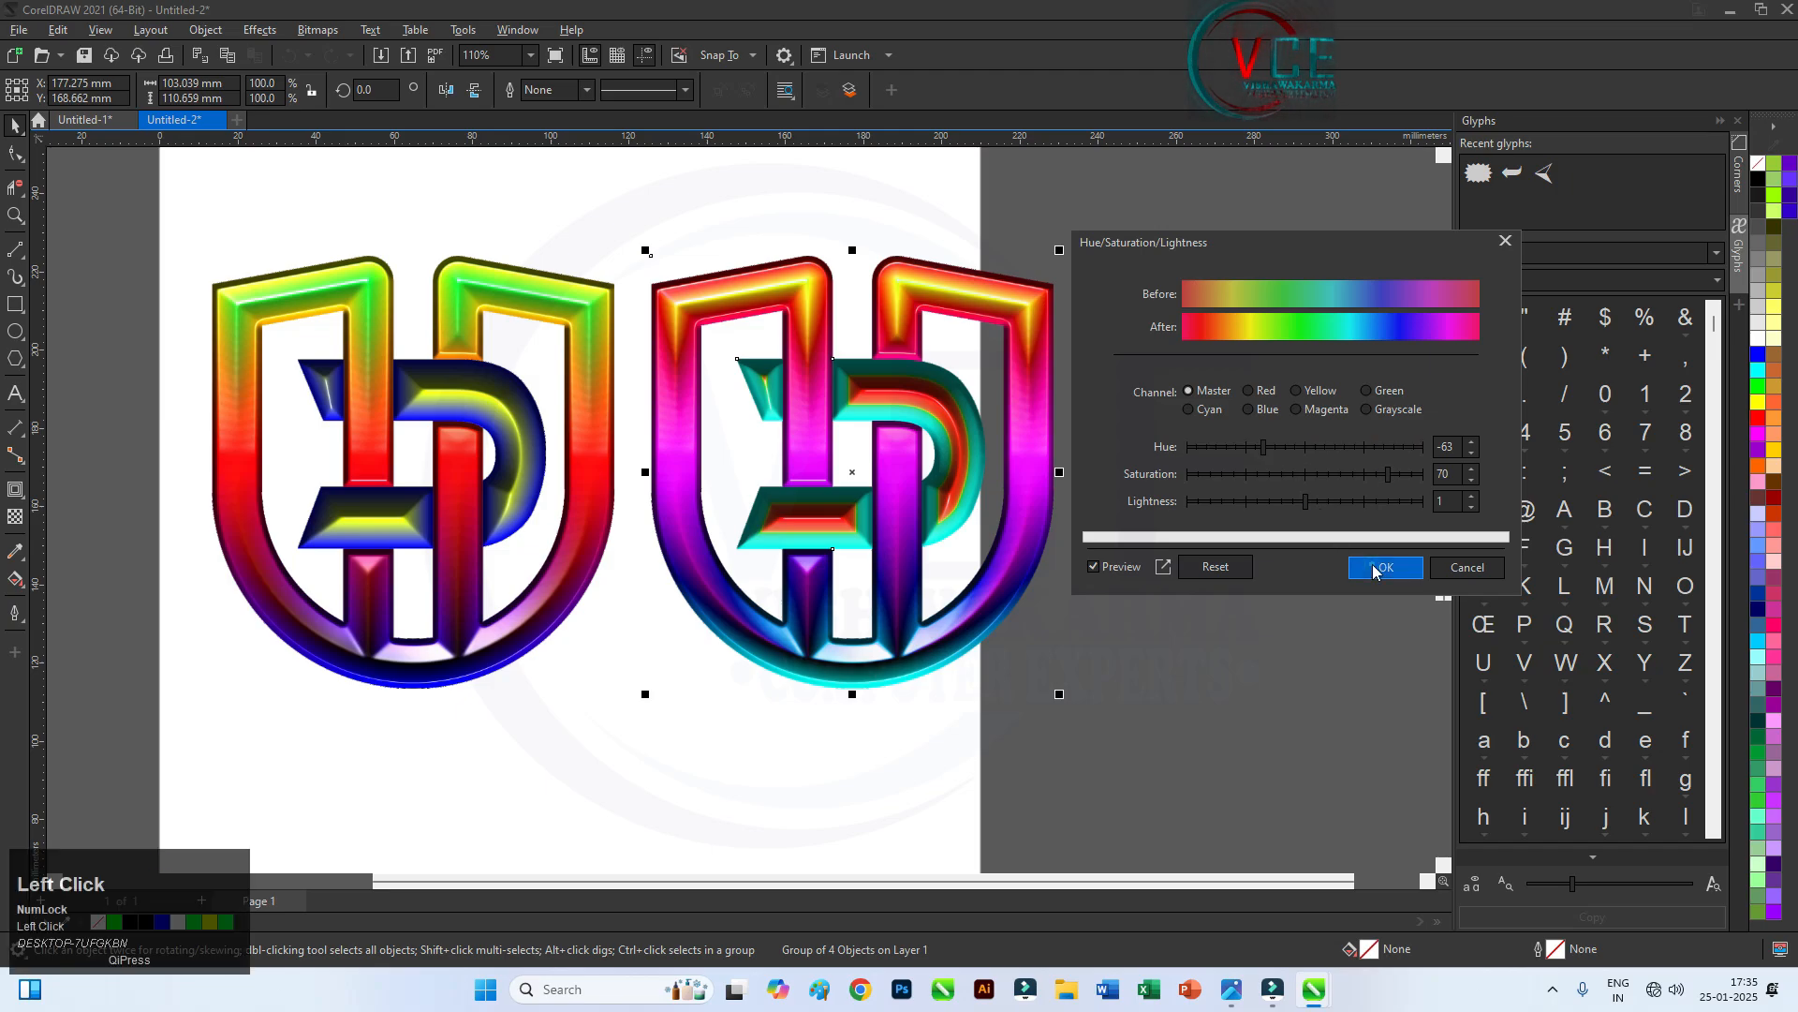
pyautogui.click(1295, 534)
# Draw a rectangle about 235 x 135 mm around both logos and fill it with dark brown #663333
pyautogui.scroll(-1, 1025, 407)
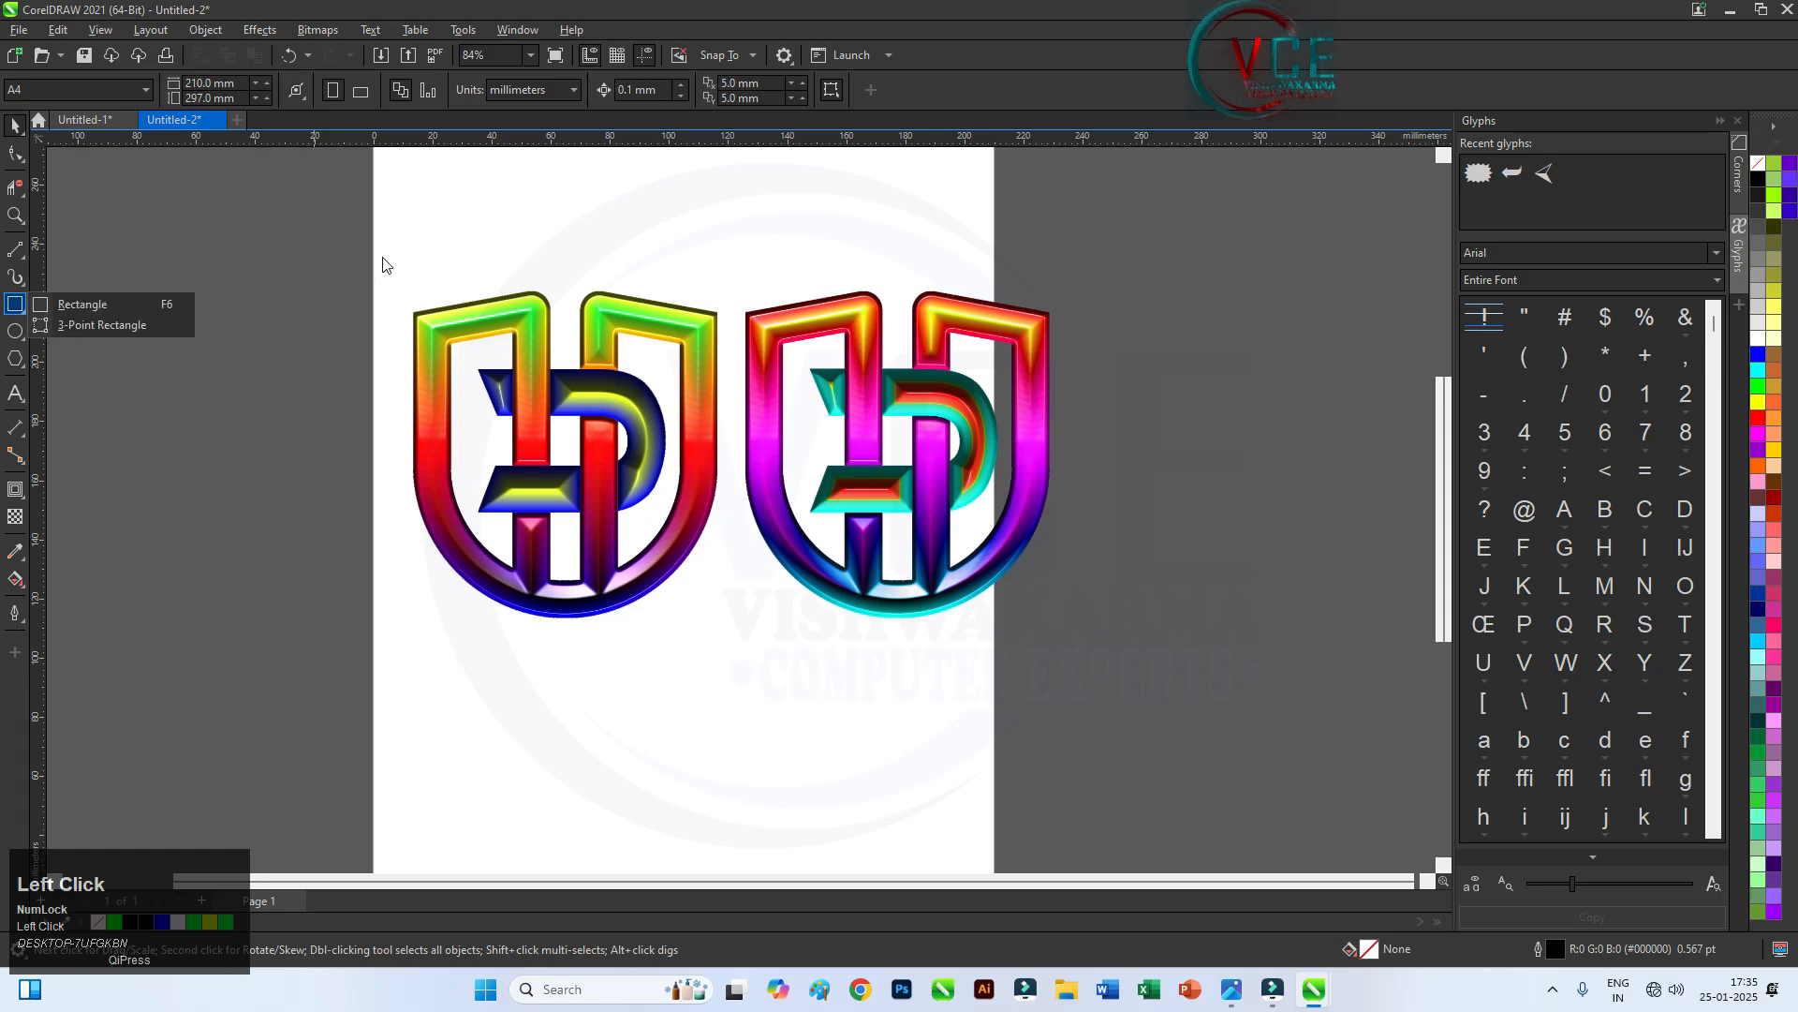
pyautogui.click(86, 305)
pyautogui.moveTo(393, 256); pyautogui.dragTo(1089, 656)
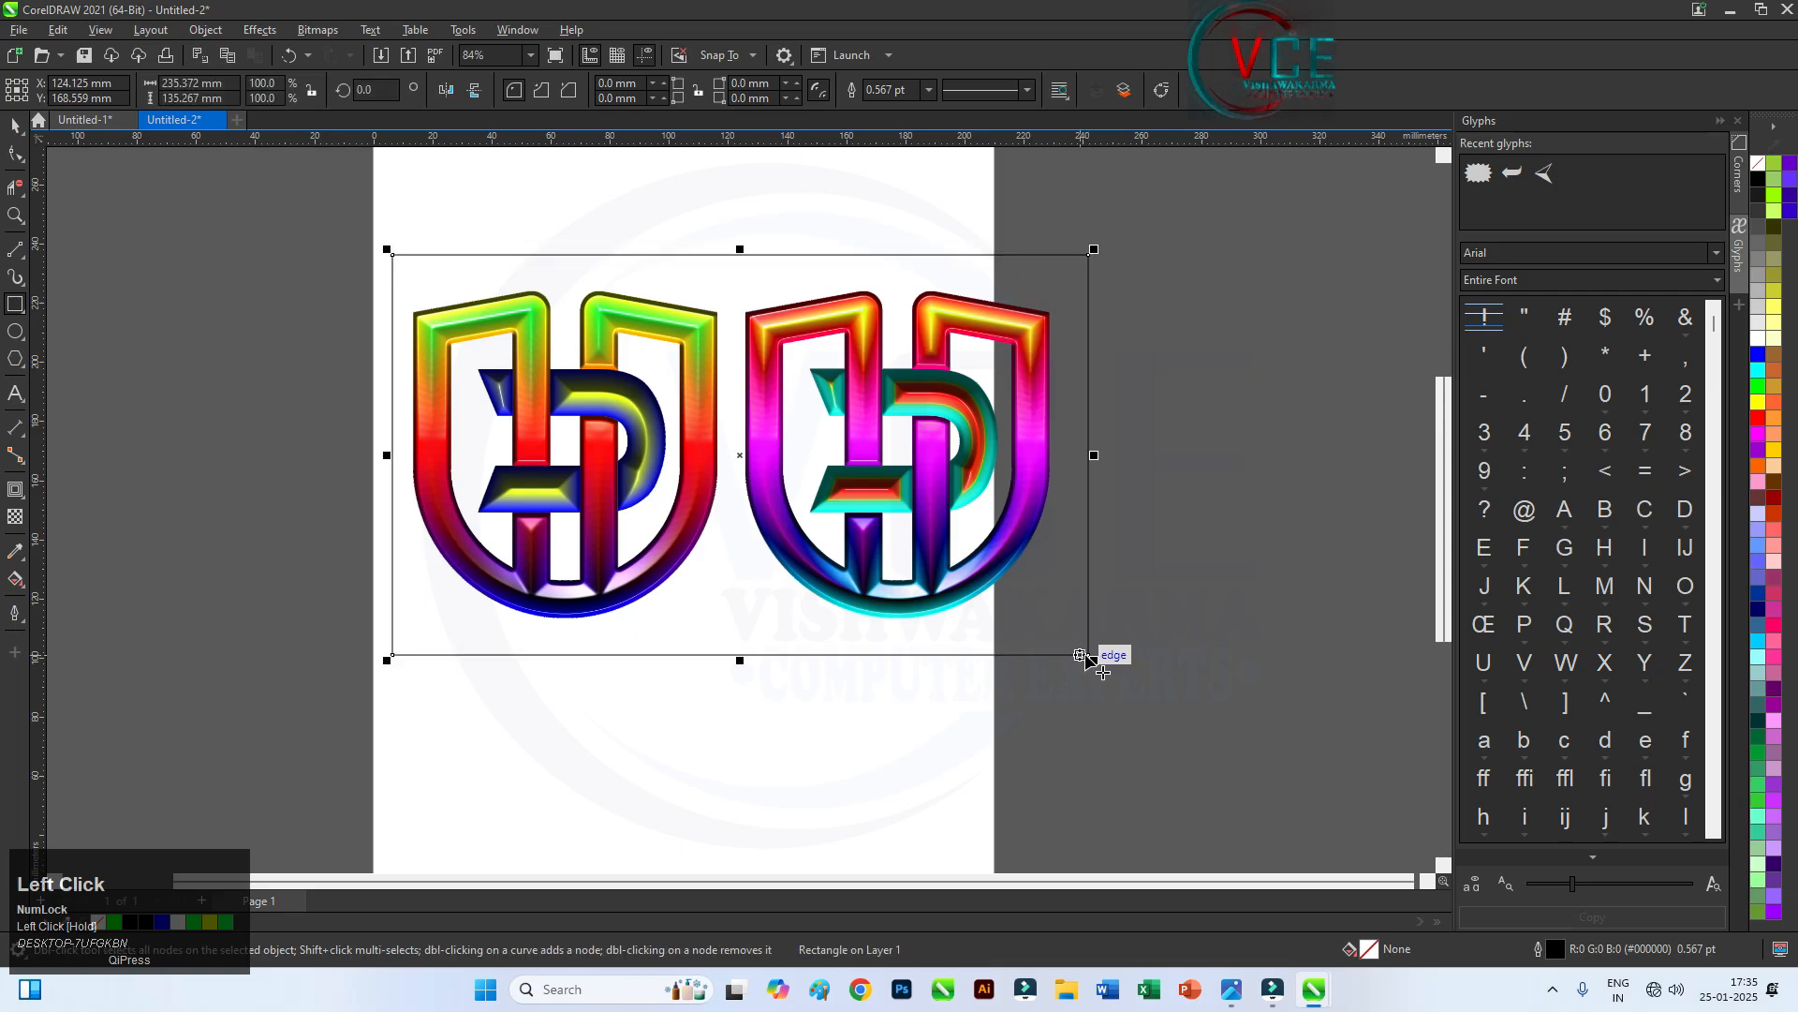
pyautogui.click(1758, 497)
# Send the brown rectangle to the back so that it lies behind both logos
pyautogui.click(12, 134)
pyautogui.rightClick(643, 374)
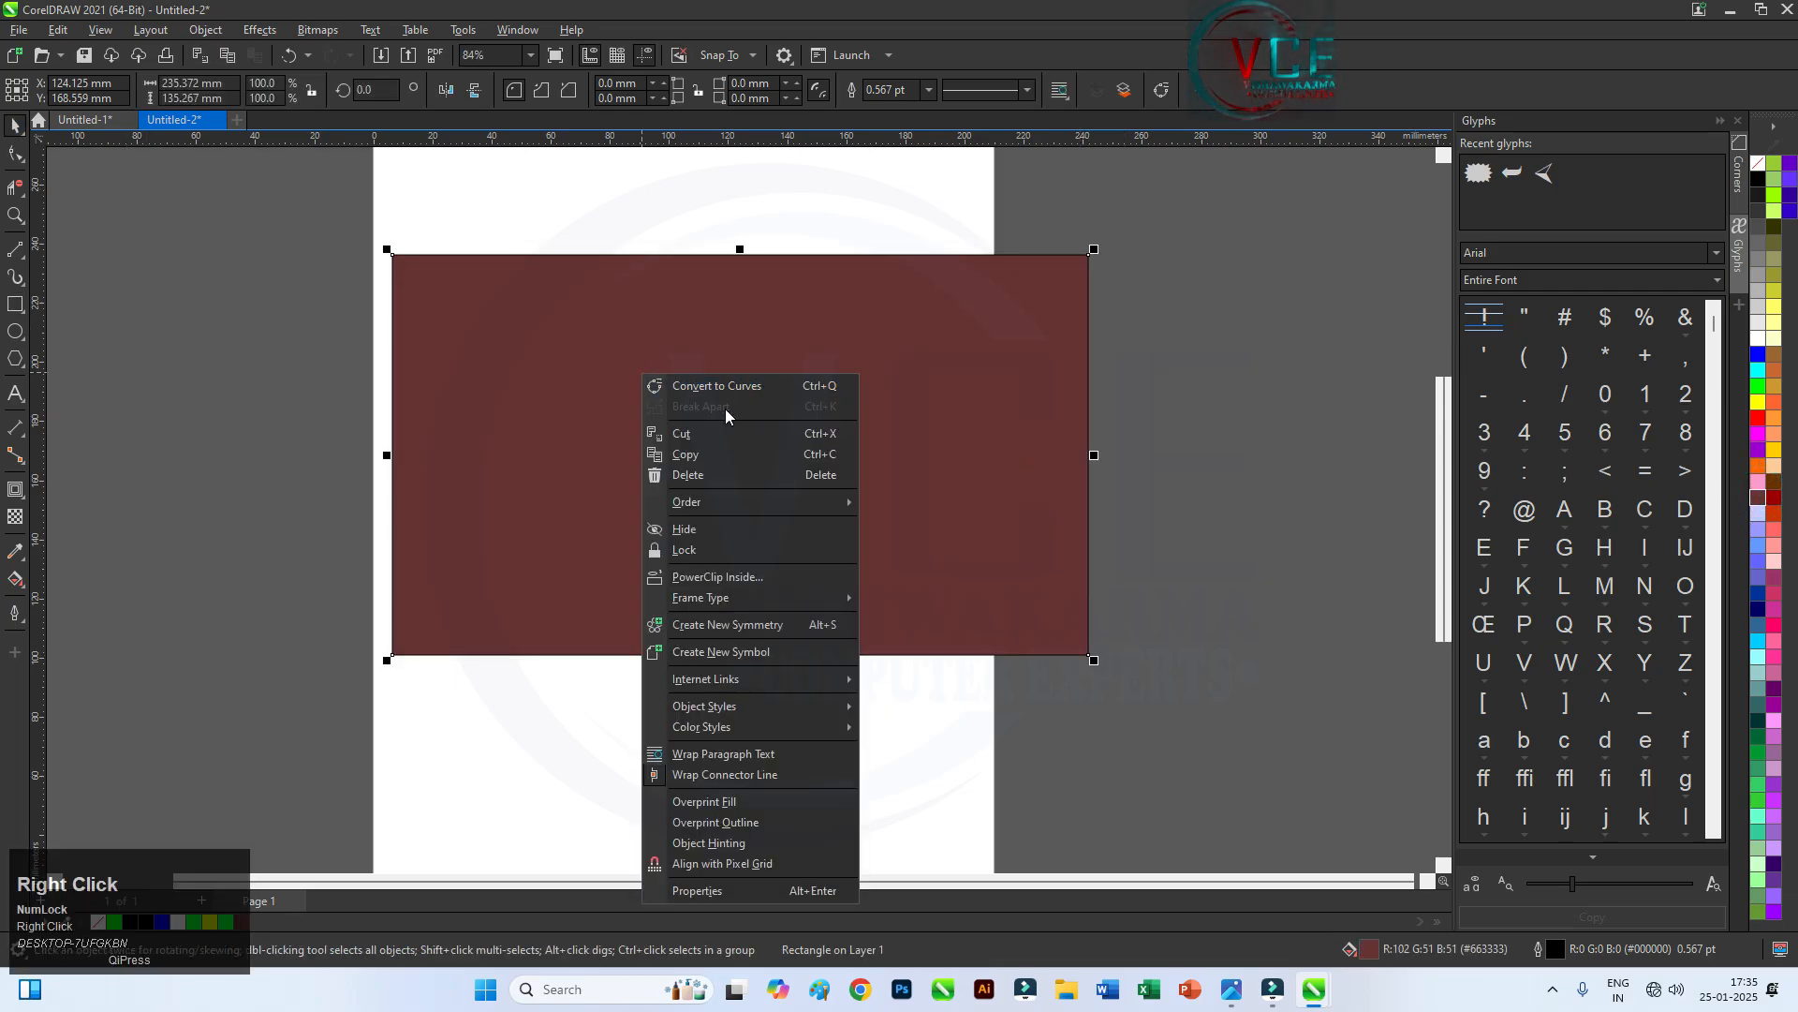
pyautogui.click(756, 501)
pyautogui.click(913, 528)
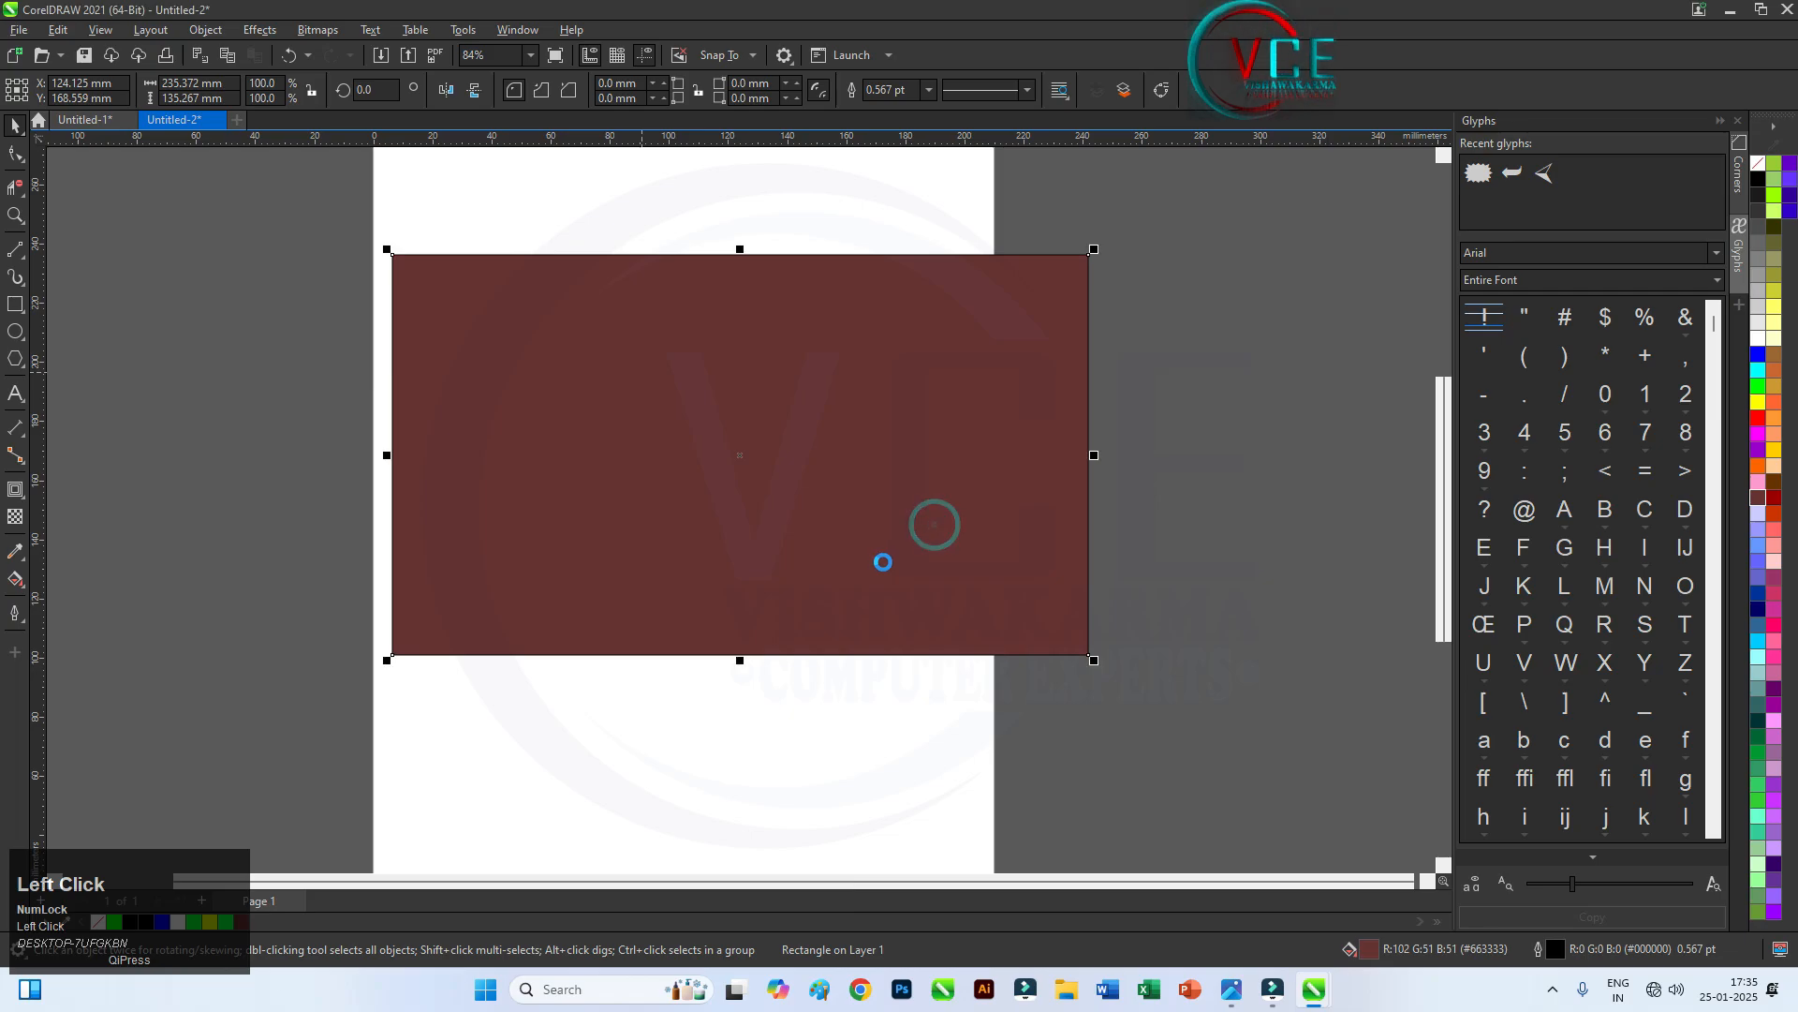
# Give the background rectangle an elliptical fountain fill with a dark red centre and a navy blue outer colour
pyautogui.click(14, 580)
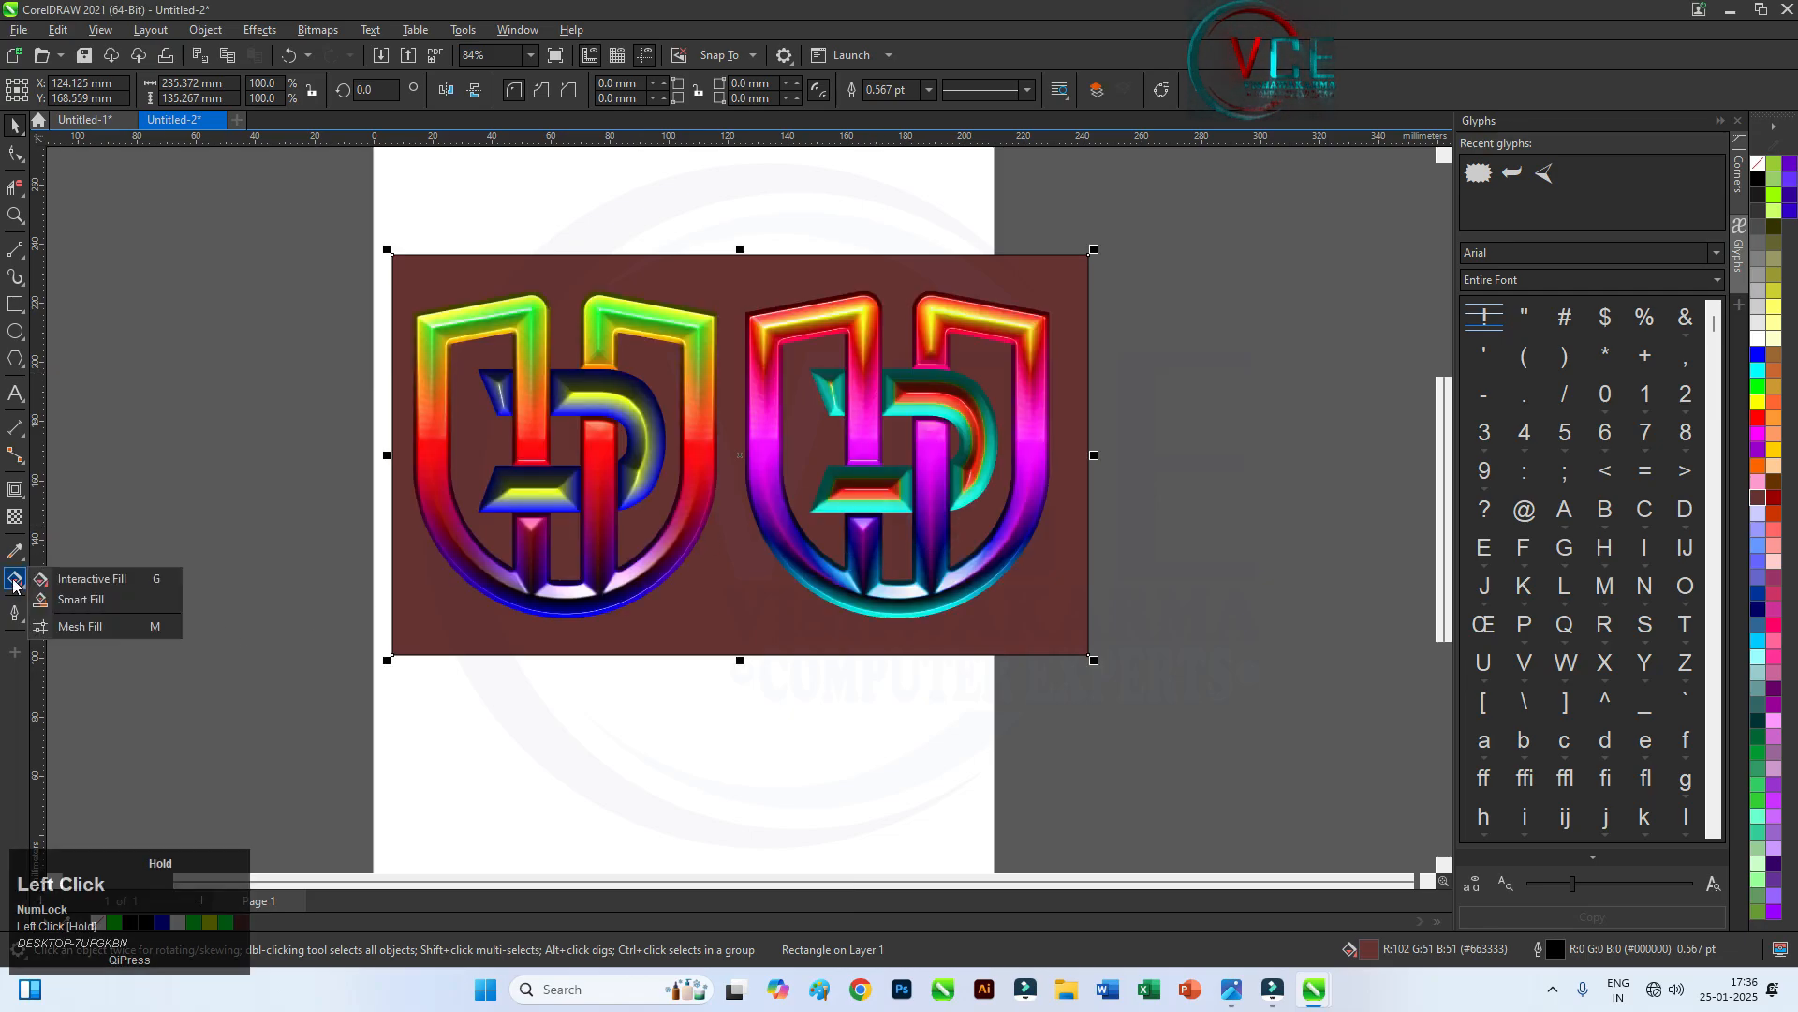
pyautogui.click(91, 579)
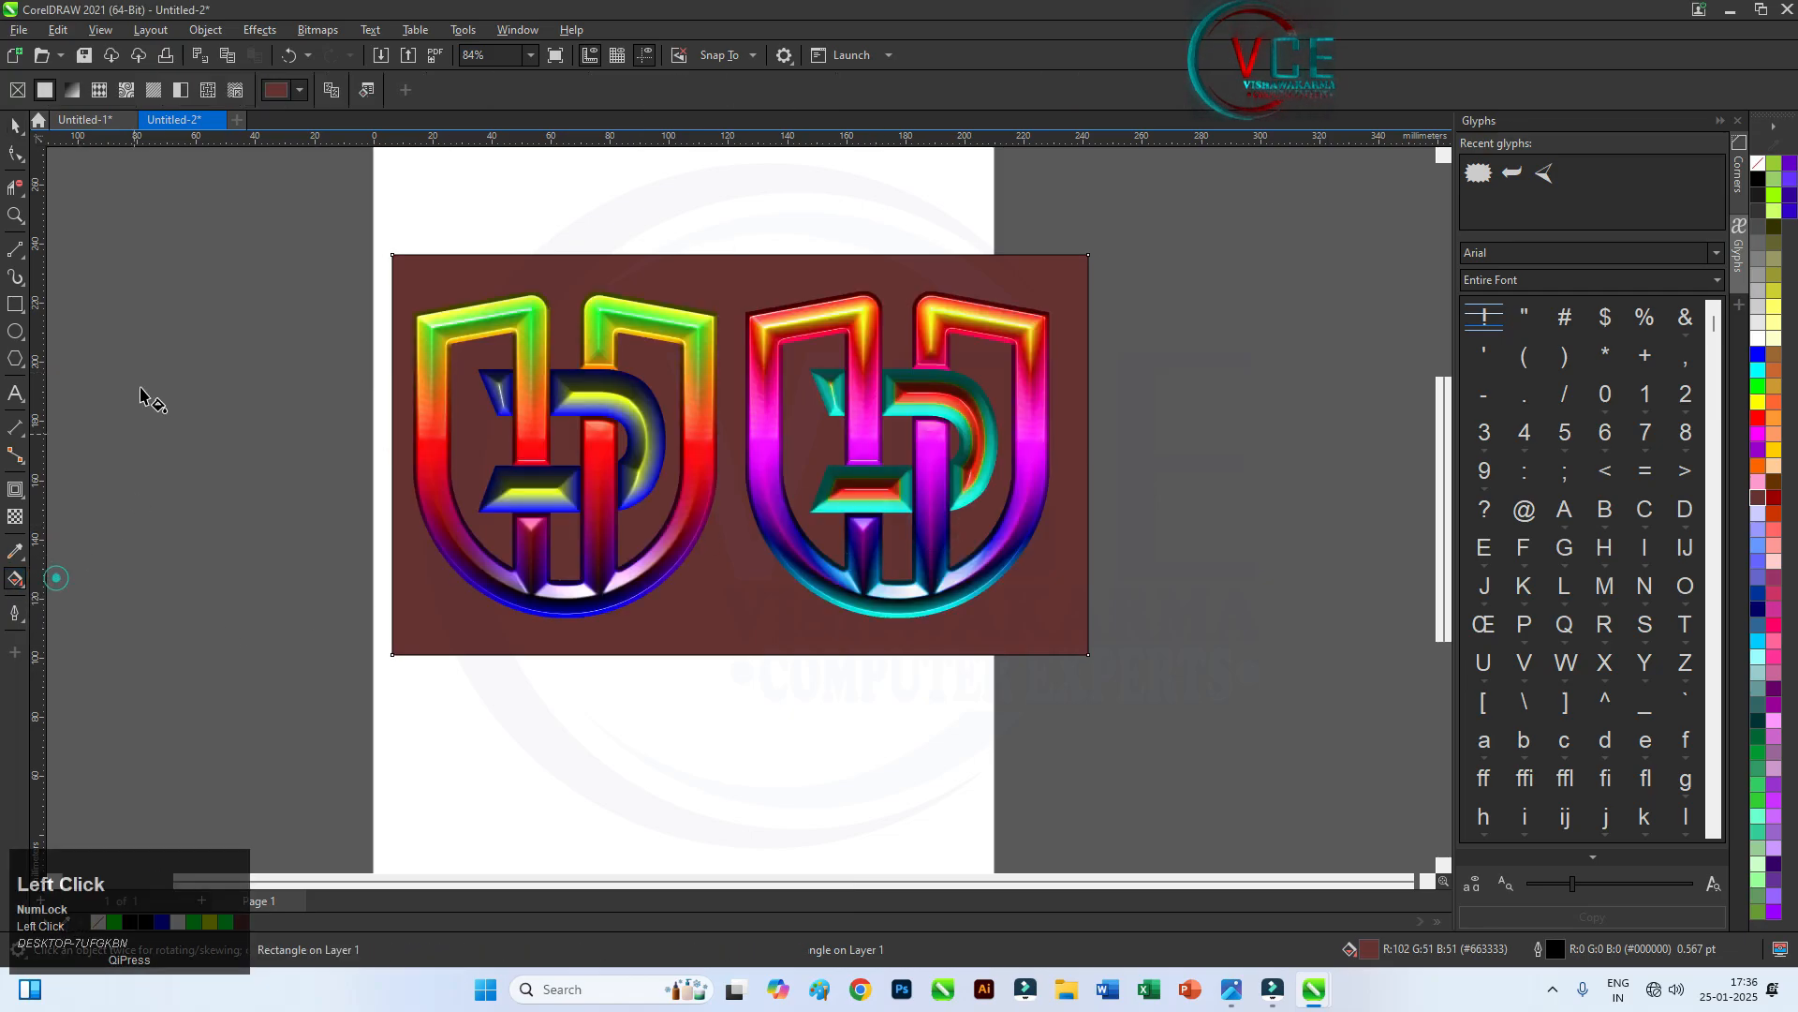
pyautogui.click(72, 90)
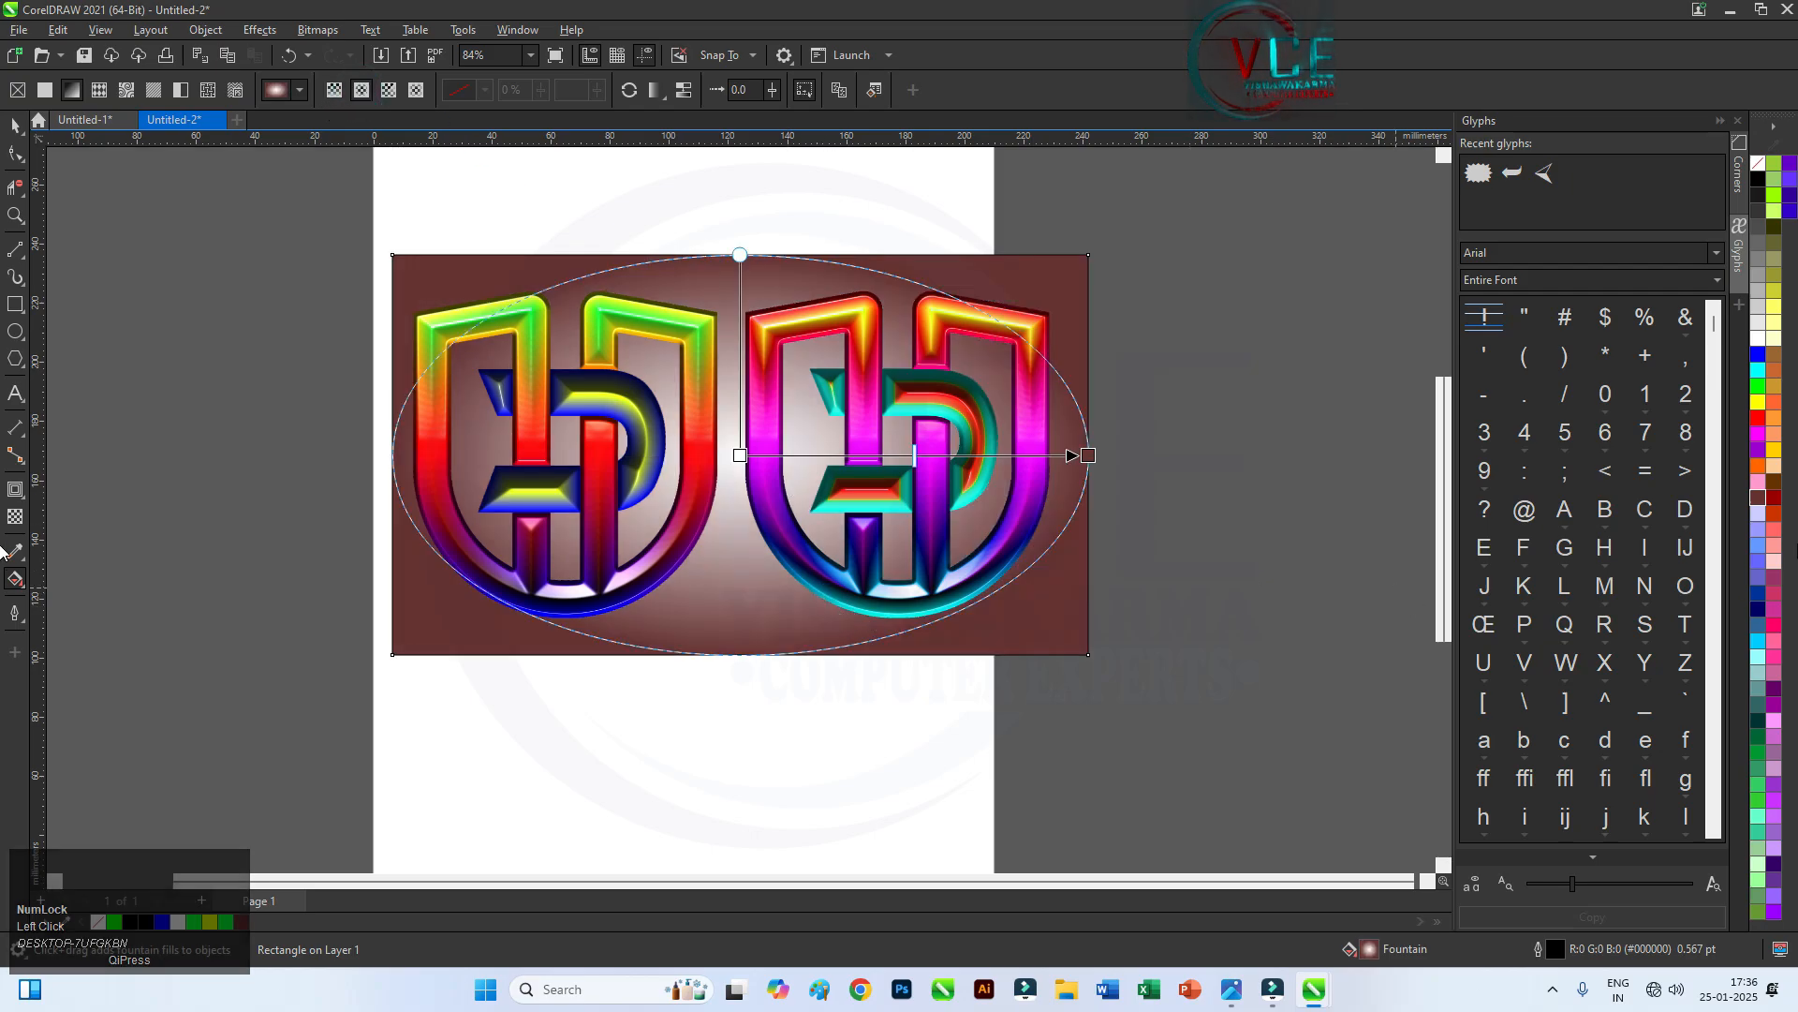
pyautogui.moveTo(1779, 505); pyautogui.dragTo(742, 456)
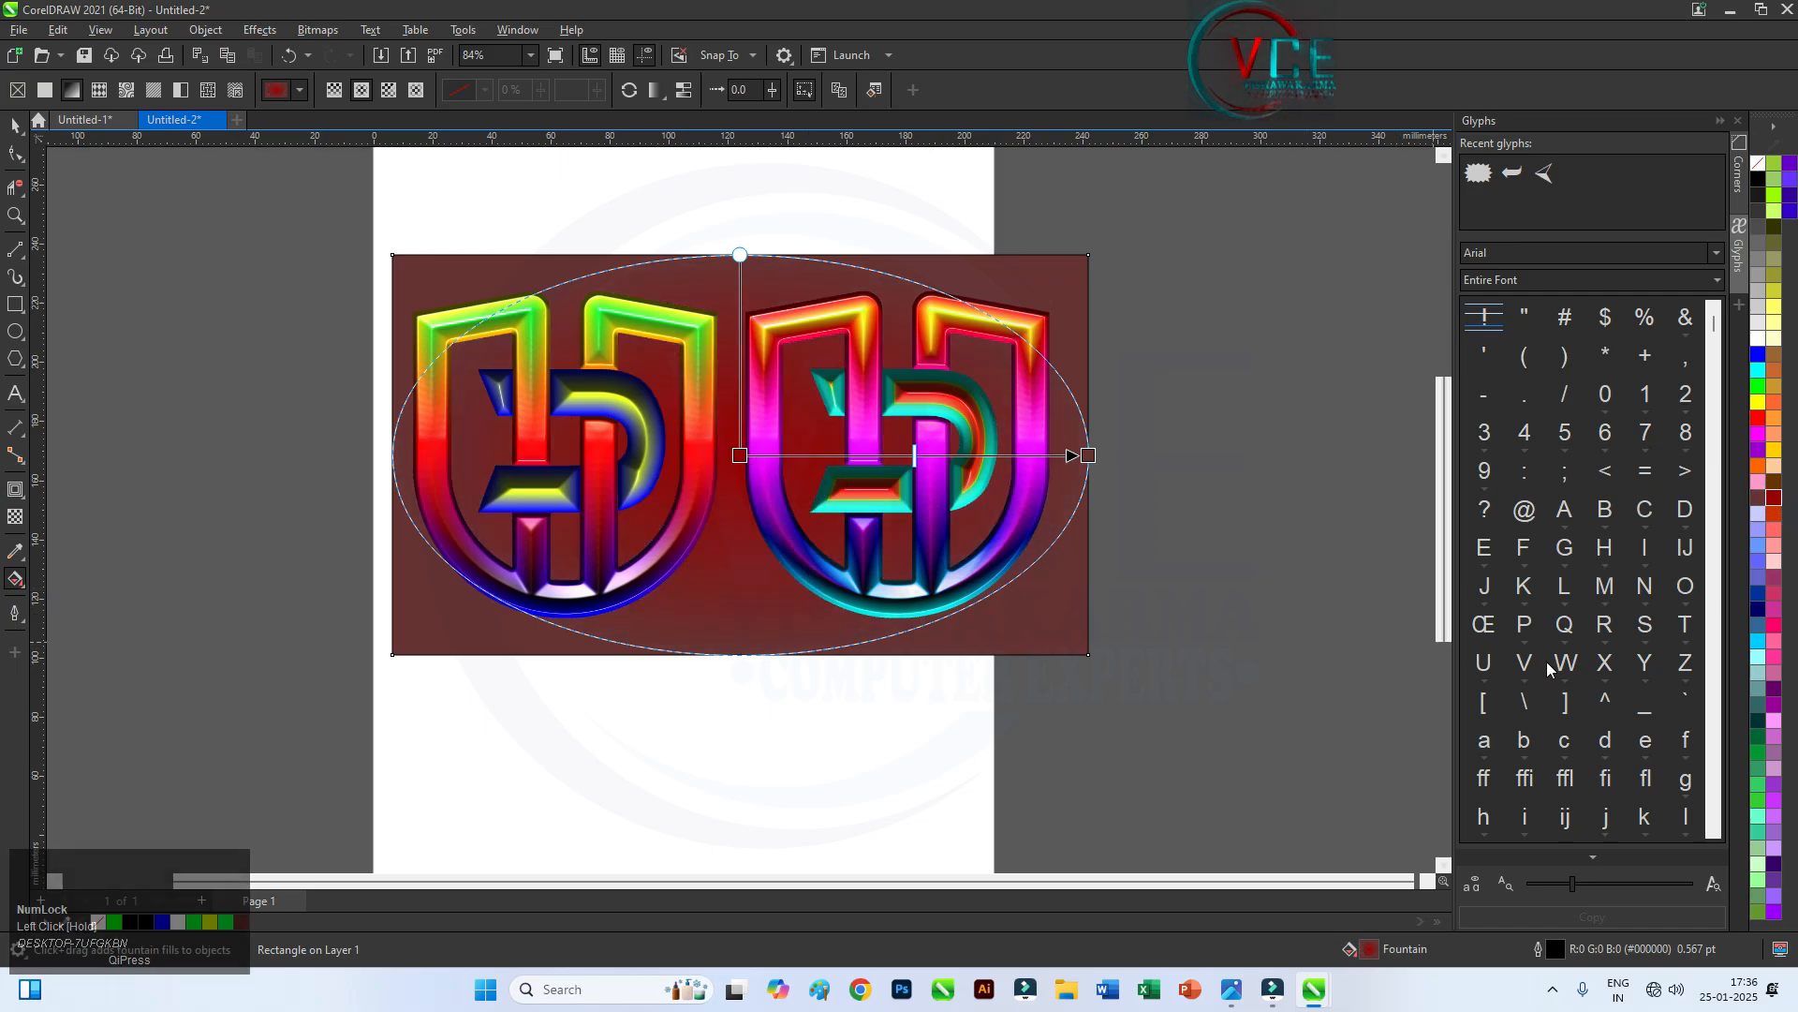
pyautogui.moveTo(1759, 618); pyautogui.dragTo(1090, 456)
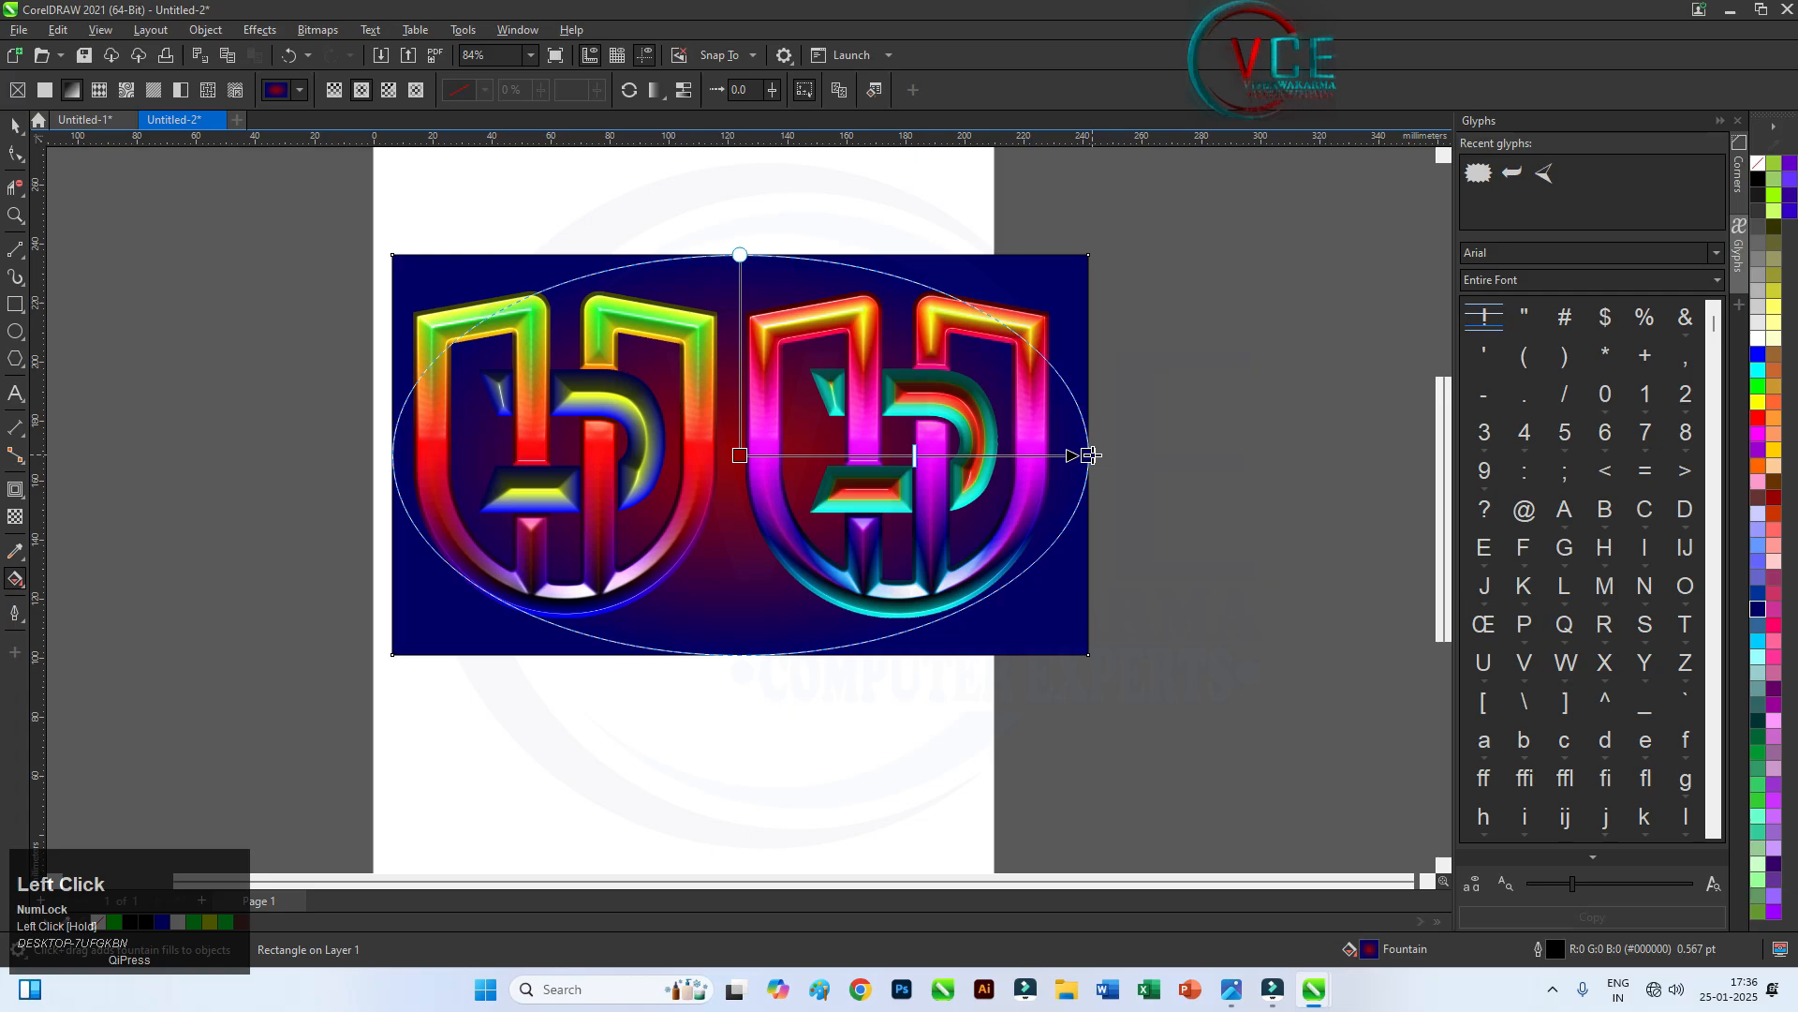
pyautogui.click(16, 124)
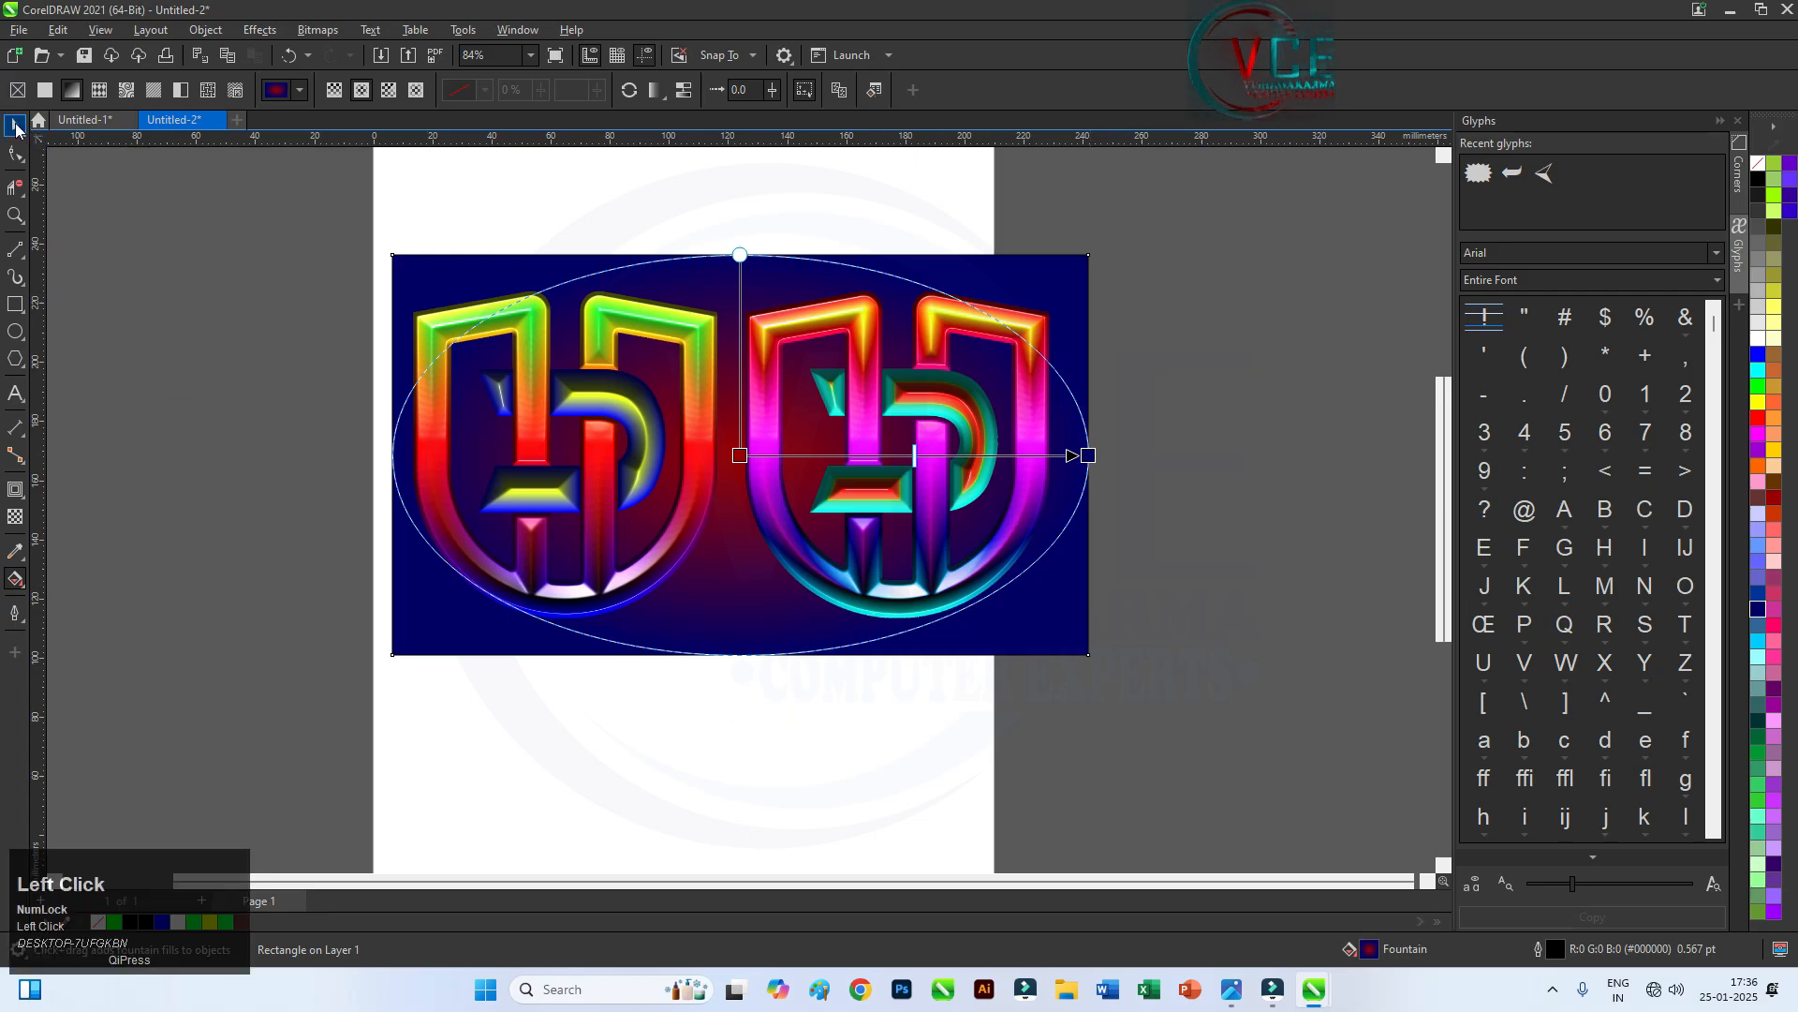
pyautogui.scroll(1, 731, 557)
pyautogui.scroll(-1, 678, 585)
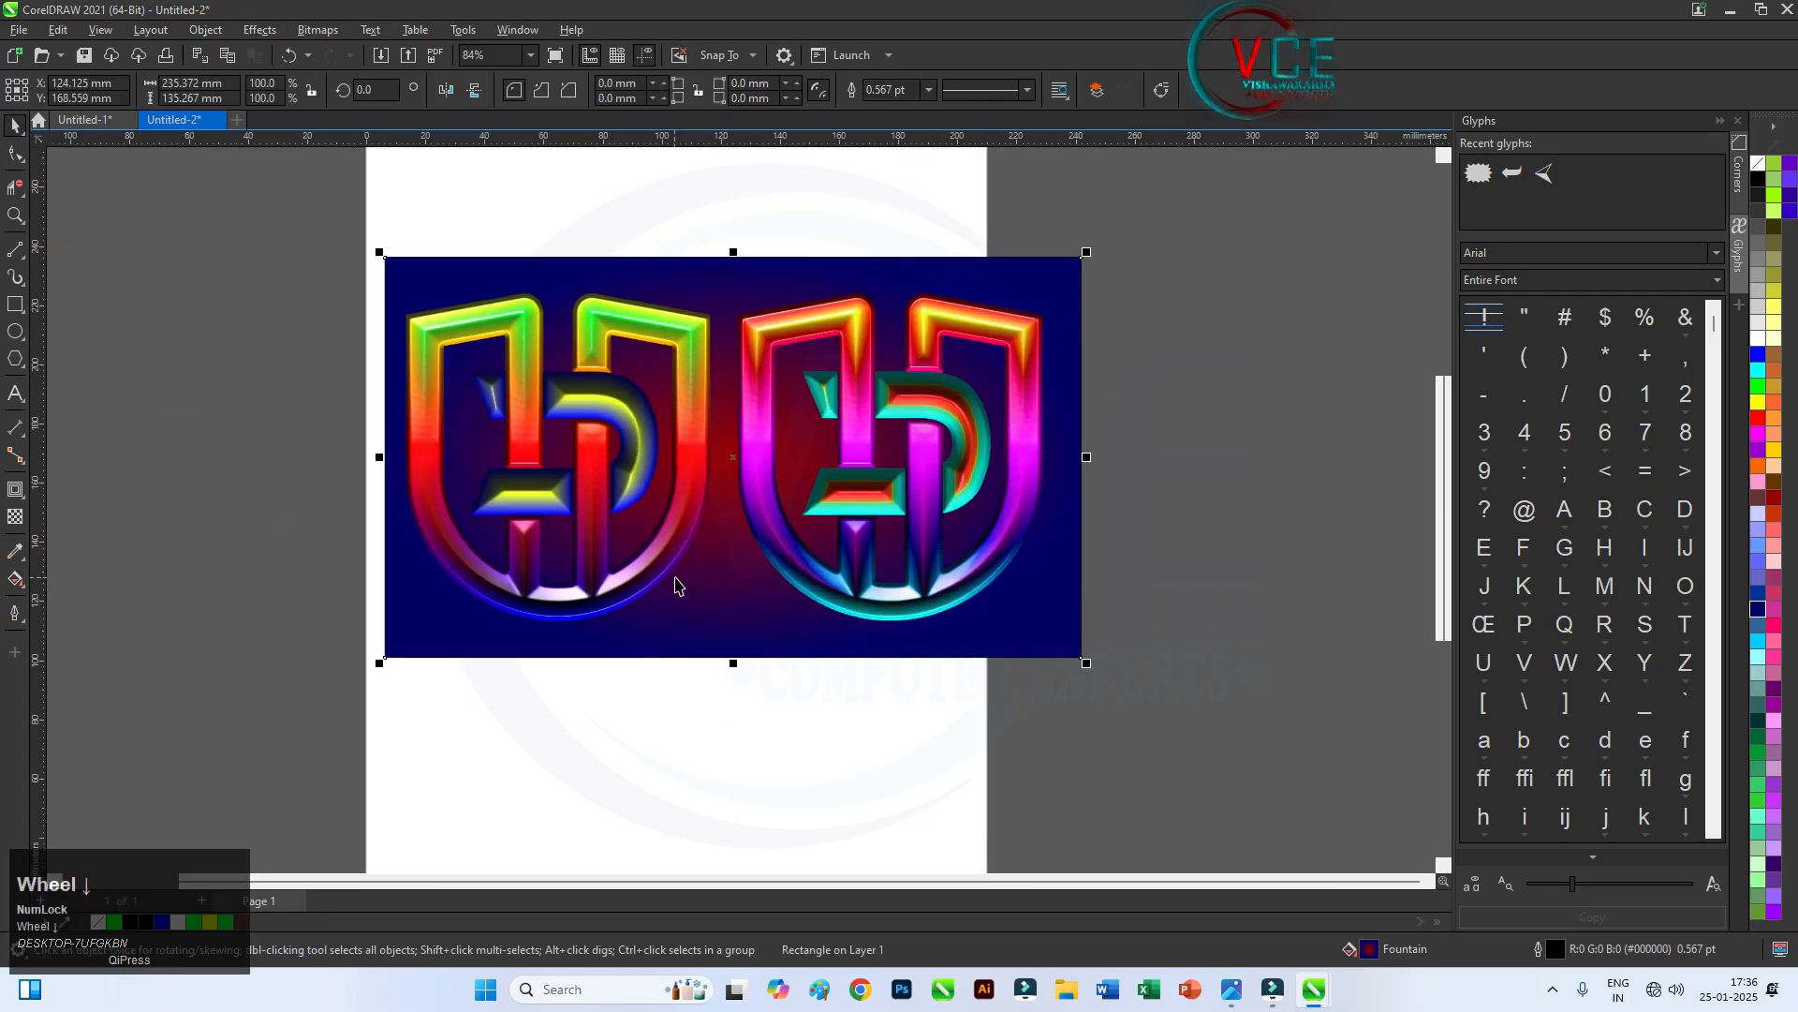
# Change the centre colour of the background's fountain fill to light blue, and finally try cyan on it
pyautogui.click(16, 579)
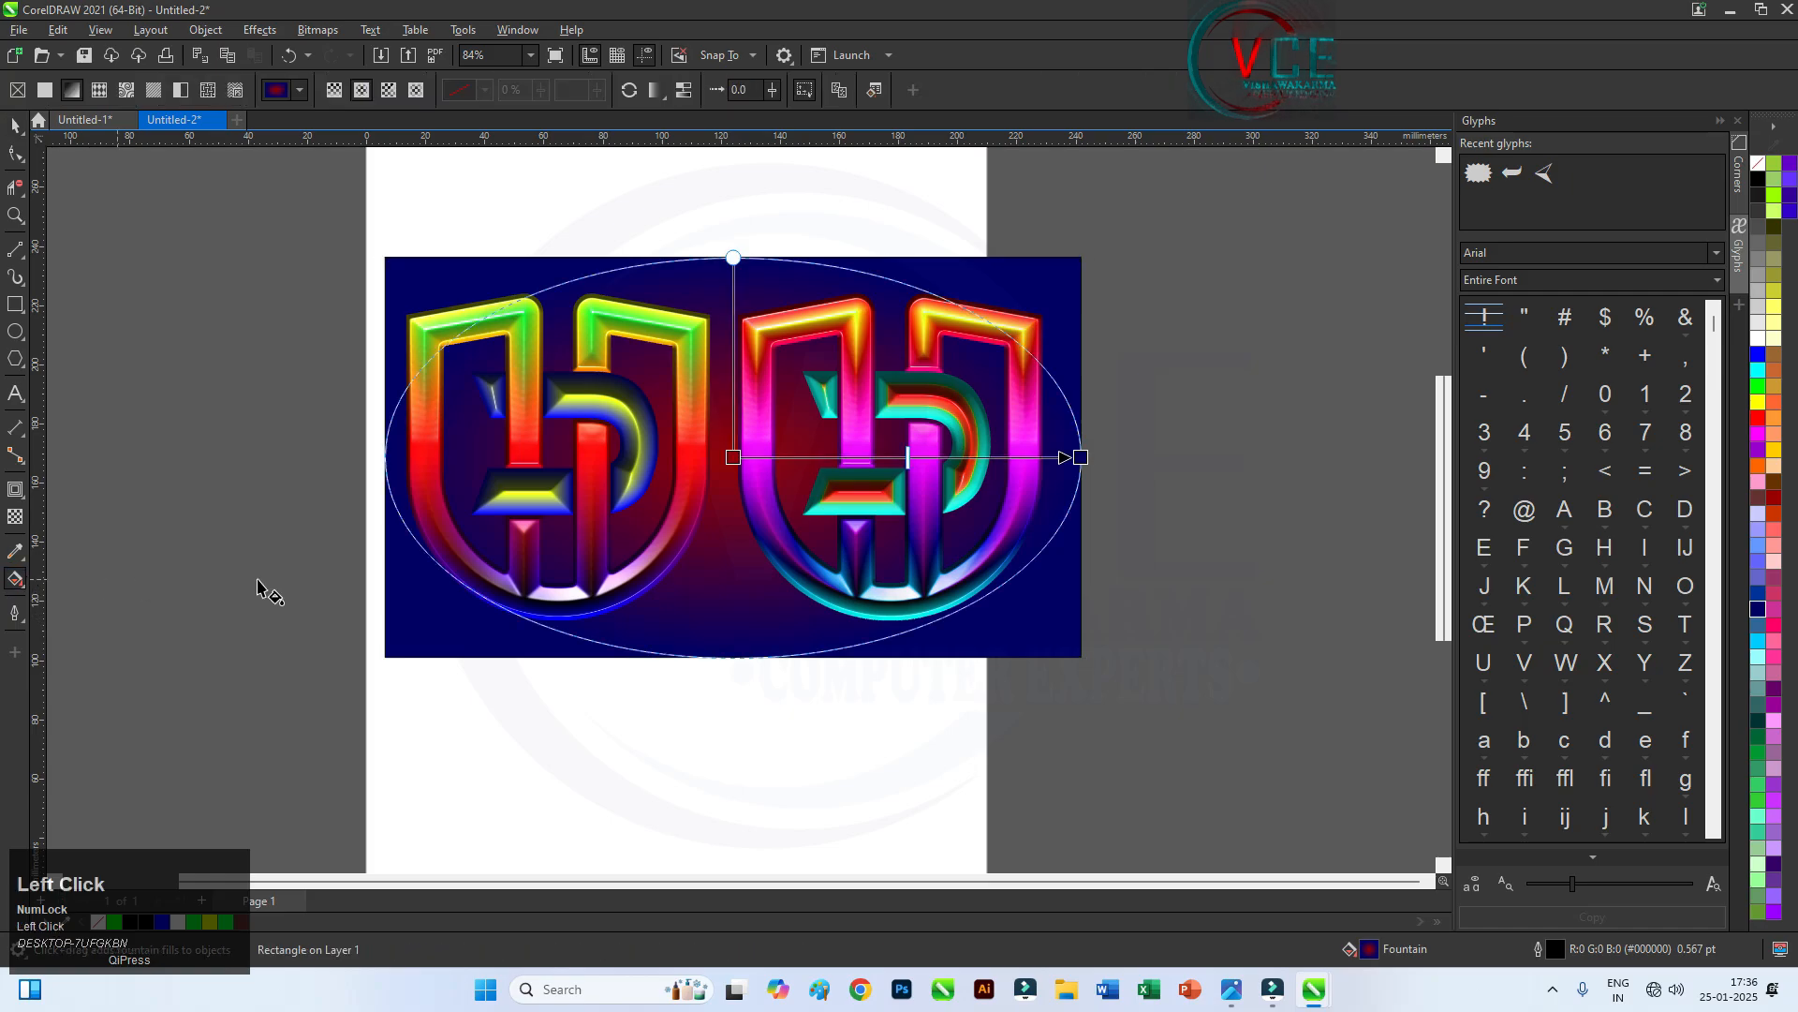
pyautogui.moveTo(1758, 547); pyautogui.dragTo(1089, 459)
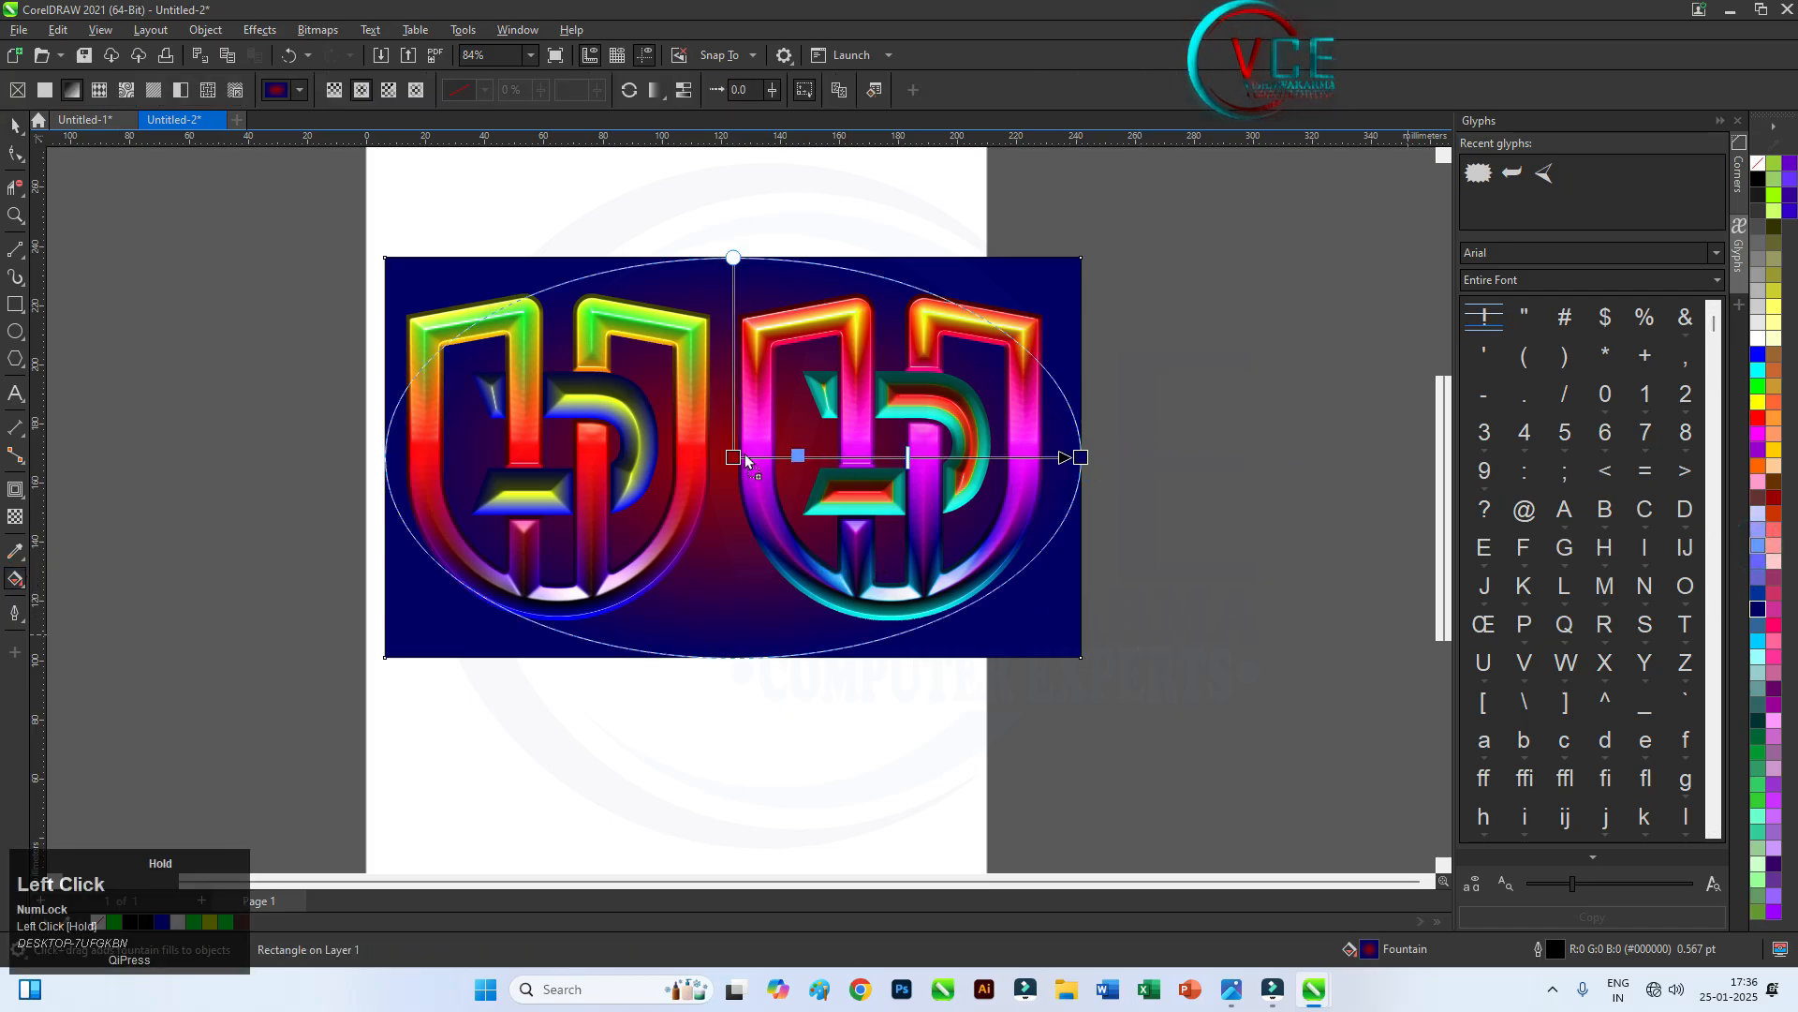
pyautogui.moveTo(883, 553); pyautogui.dragTo(888, 562)
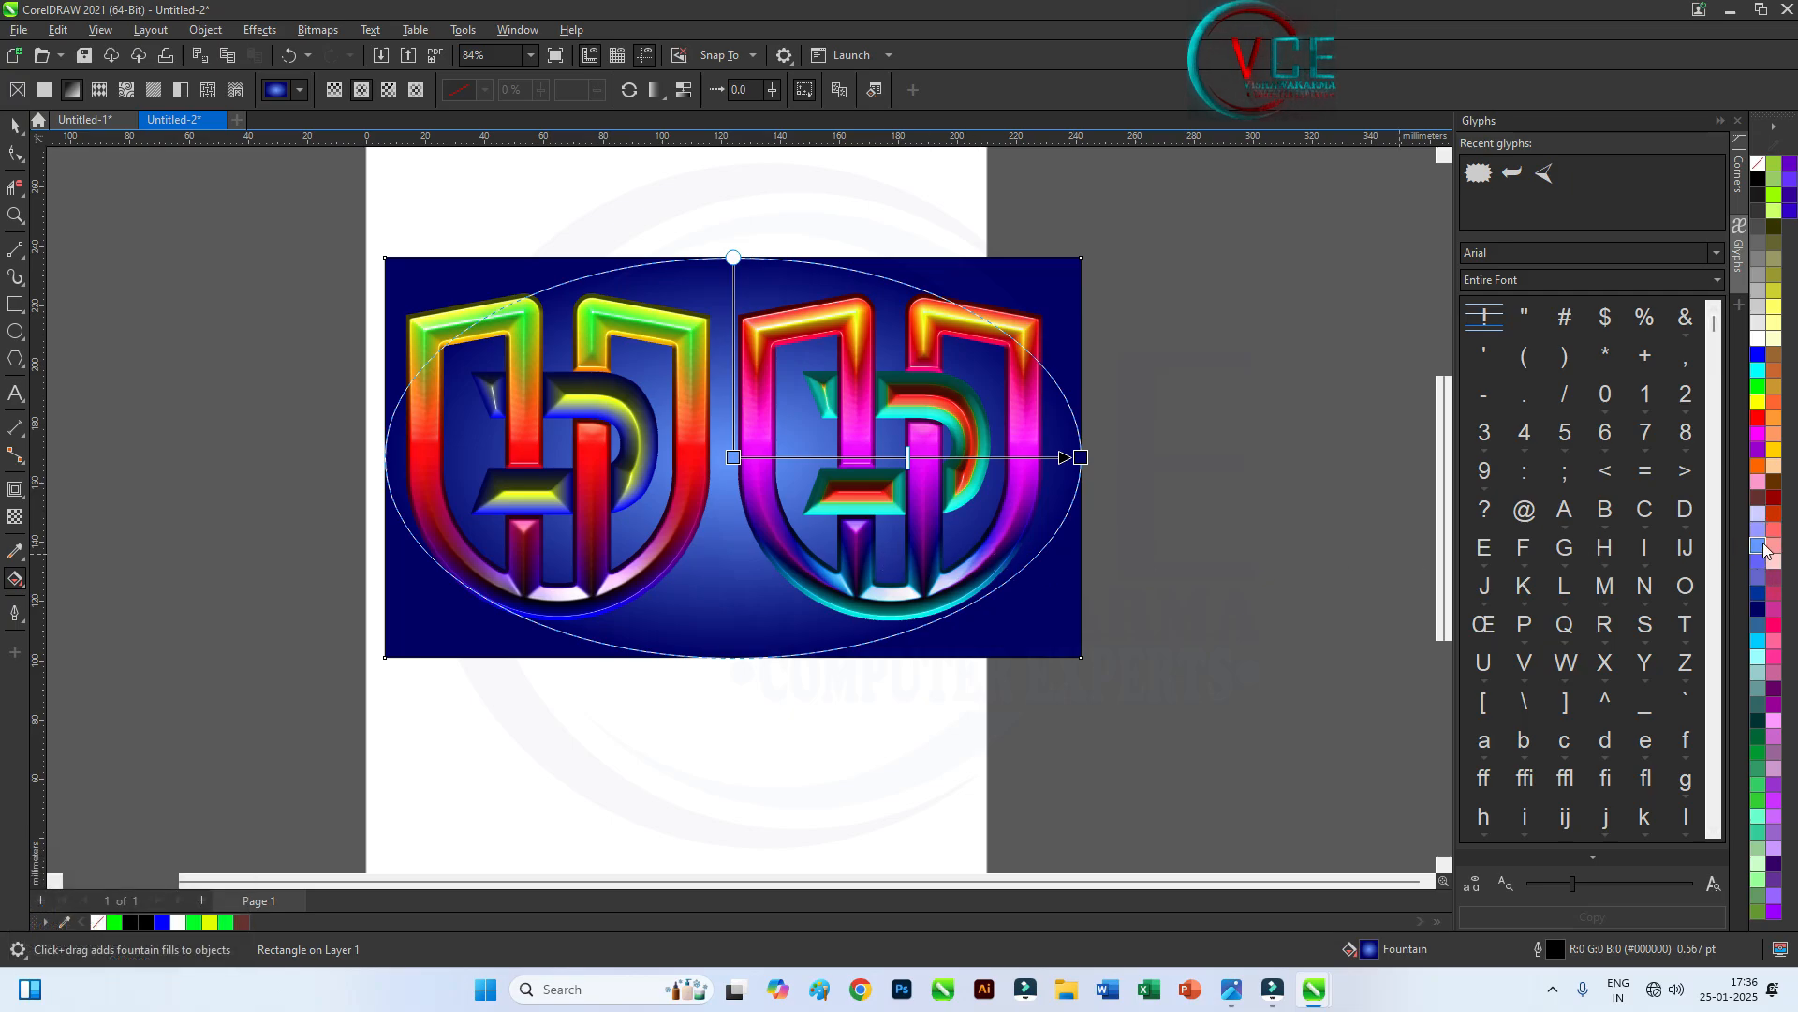
pyautogui.moveTo(1755, 370); pyautogui.dragTo(745, 463)
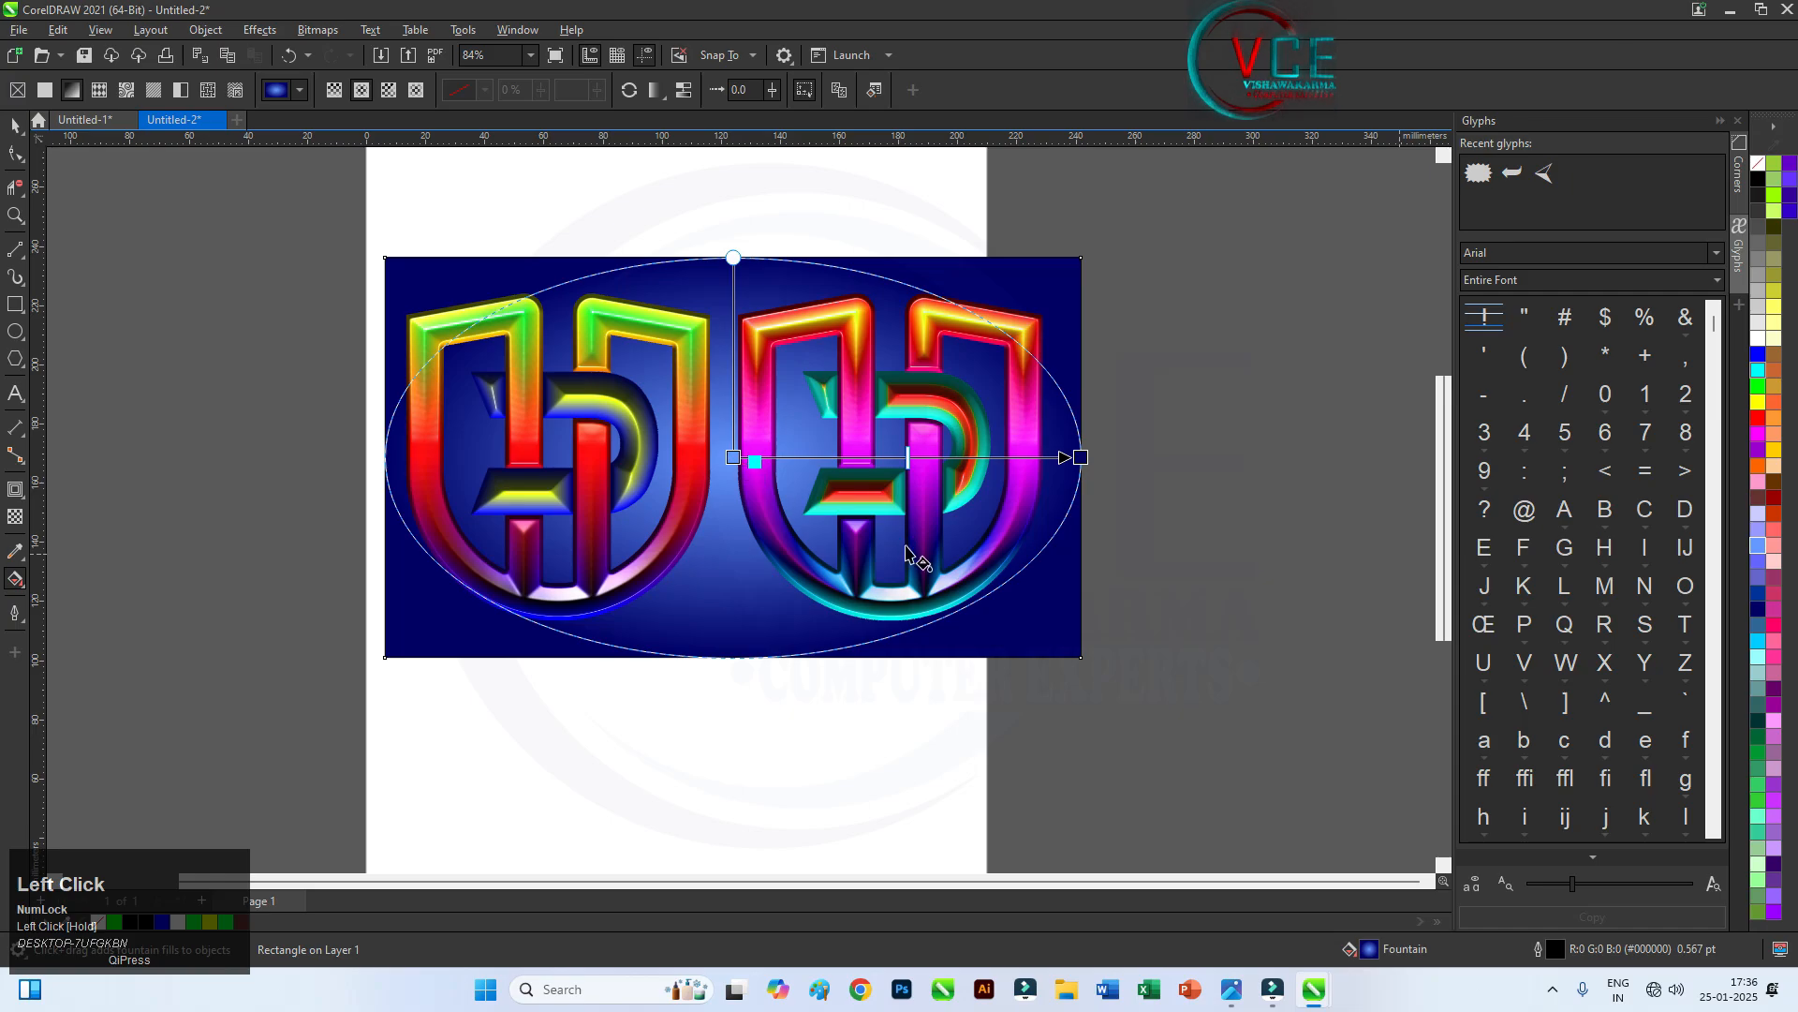
# Try blue as the outer colour of the background's fountain fill, and settle on light blue instead
pyautogui.moveTo(1758, 354); pyautogui.dragTo(1083, 459)
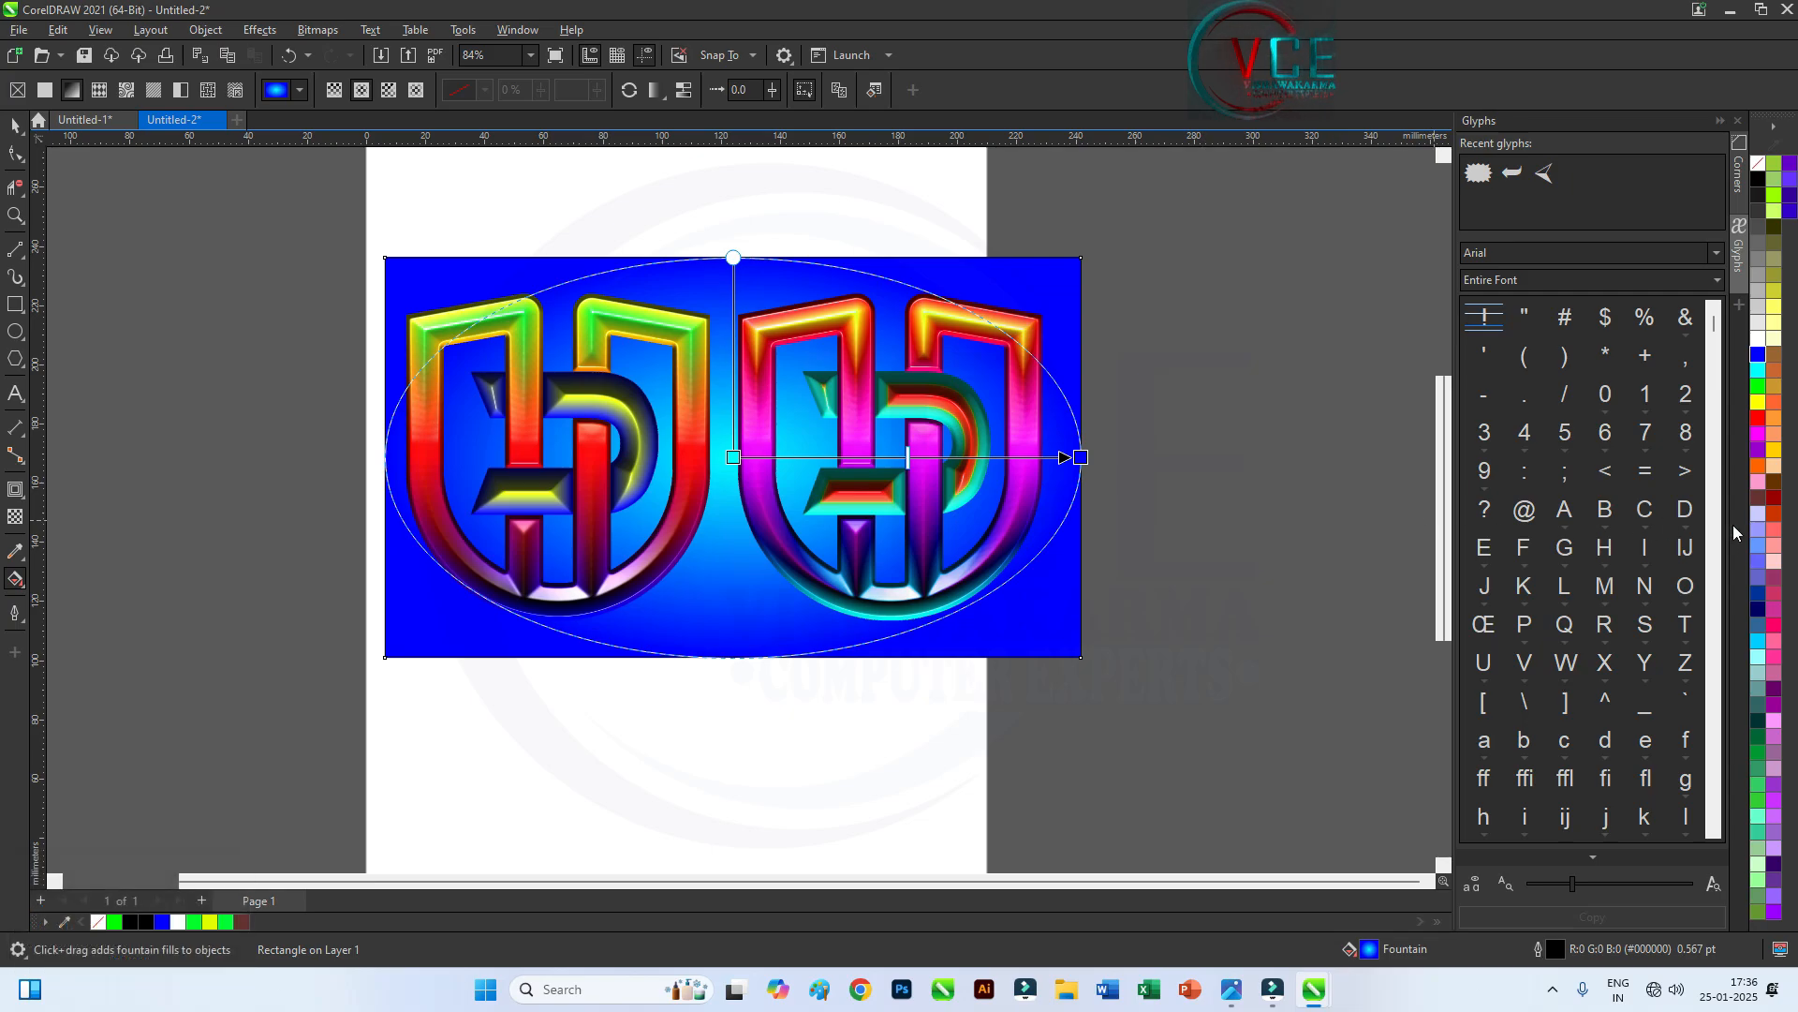
pyautogui.moveTo(1761, 559); pyautogui.dragTo(1087, 465)
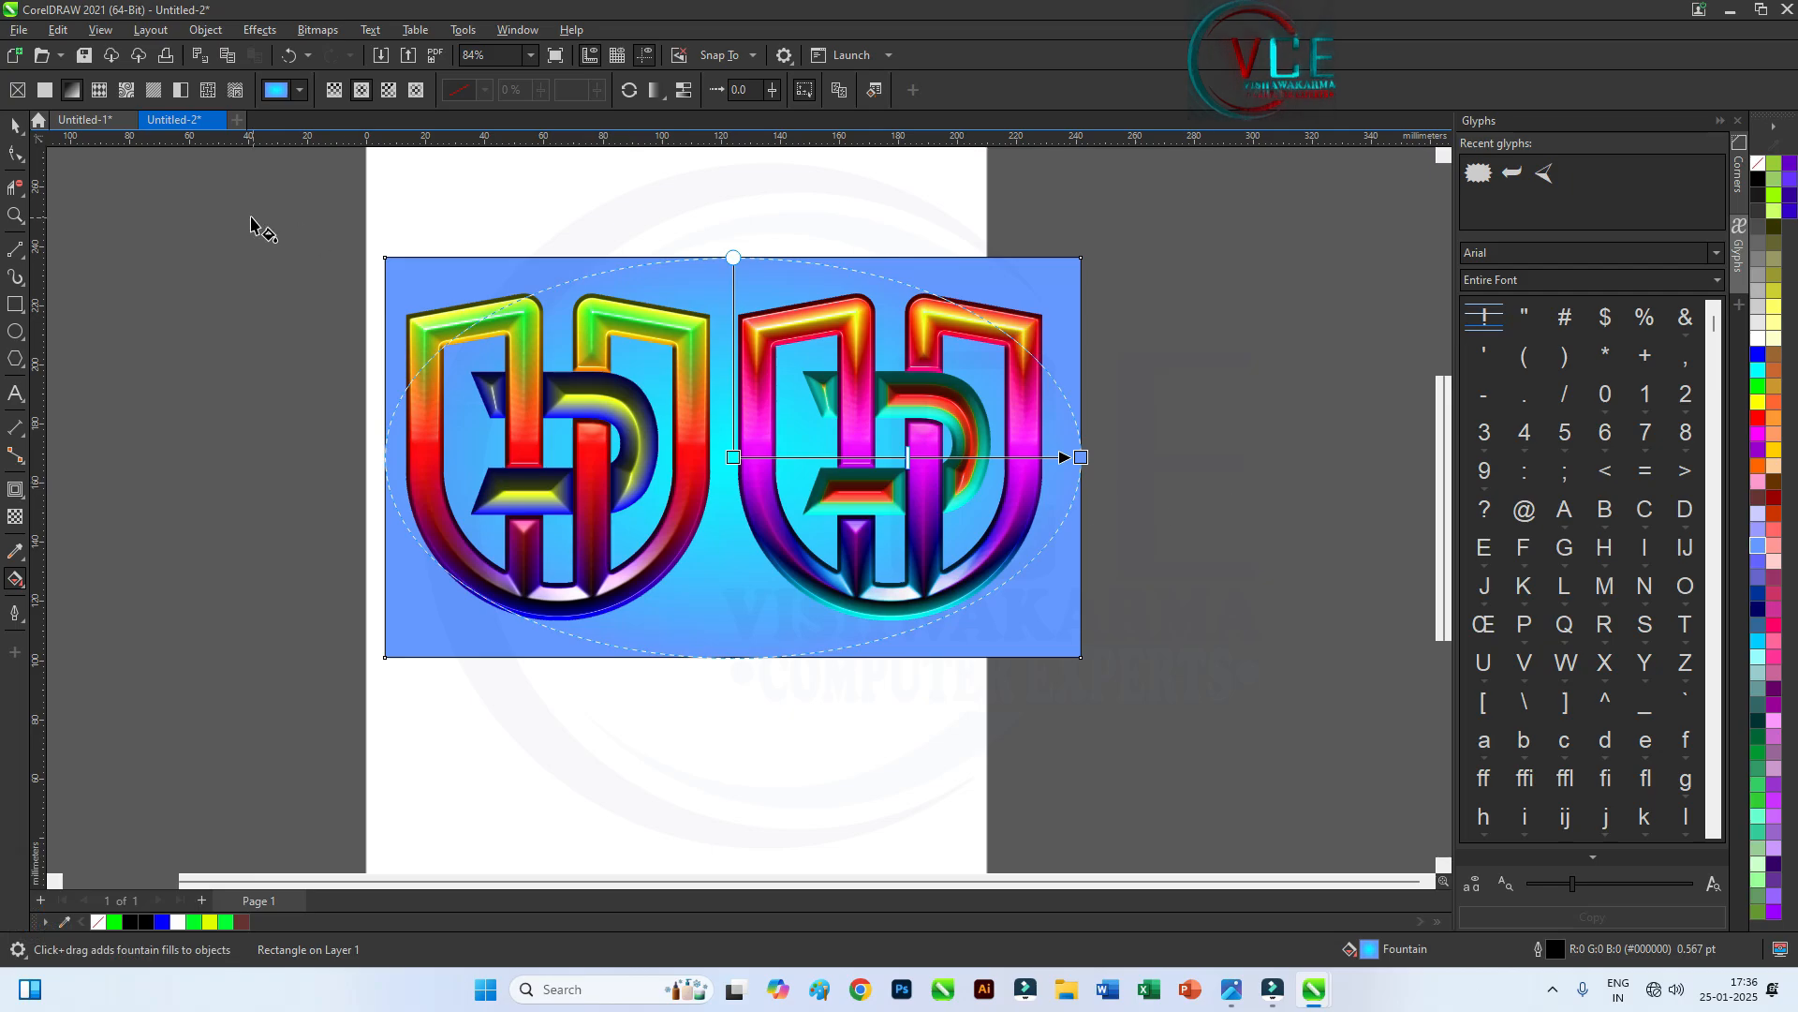
pyautogui.click(19, 134)
pyautogui.scroll(1, 823, 480)
pyautogui.click(1213, 455)
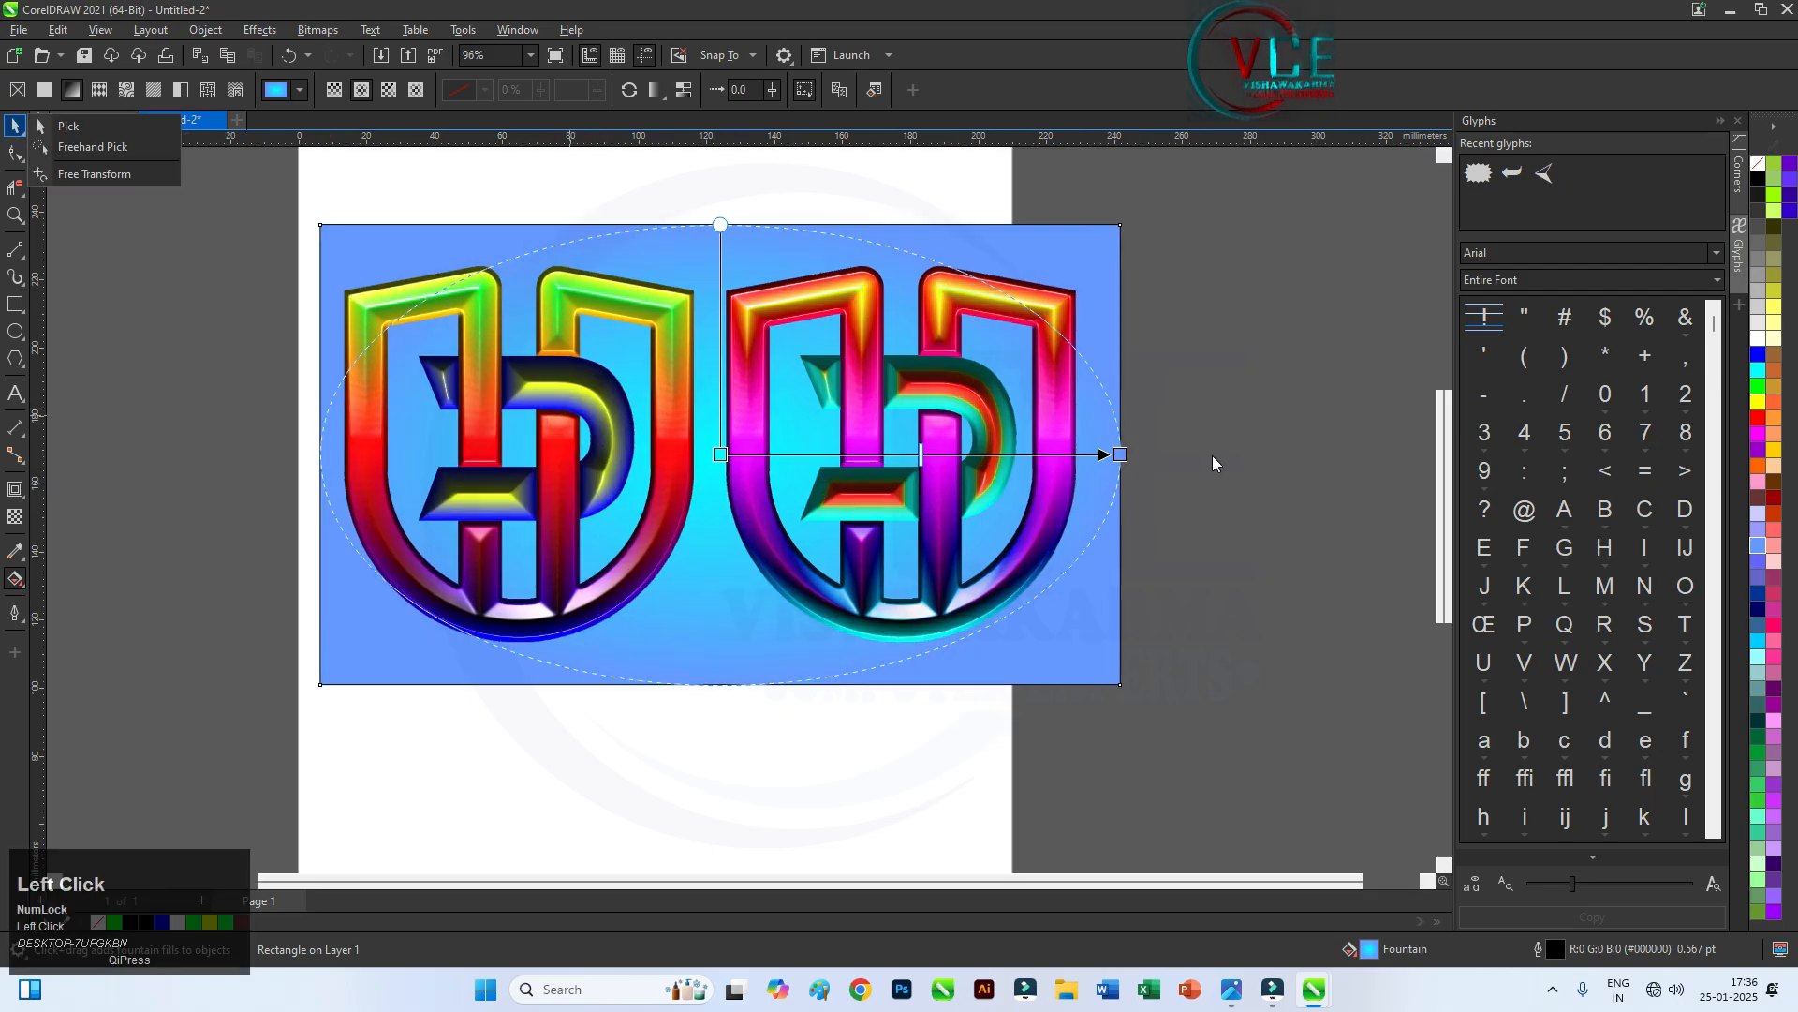
pyautogui.scroll(-2, 691, 312)
pyautogui.scroll(2, 707, 476)
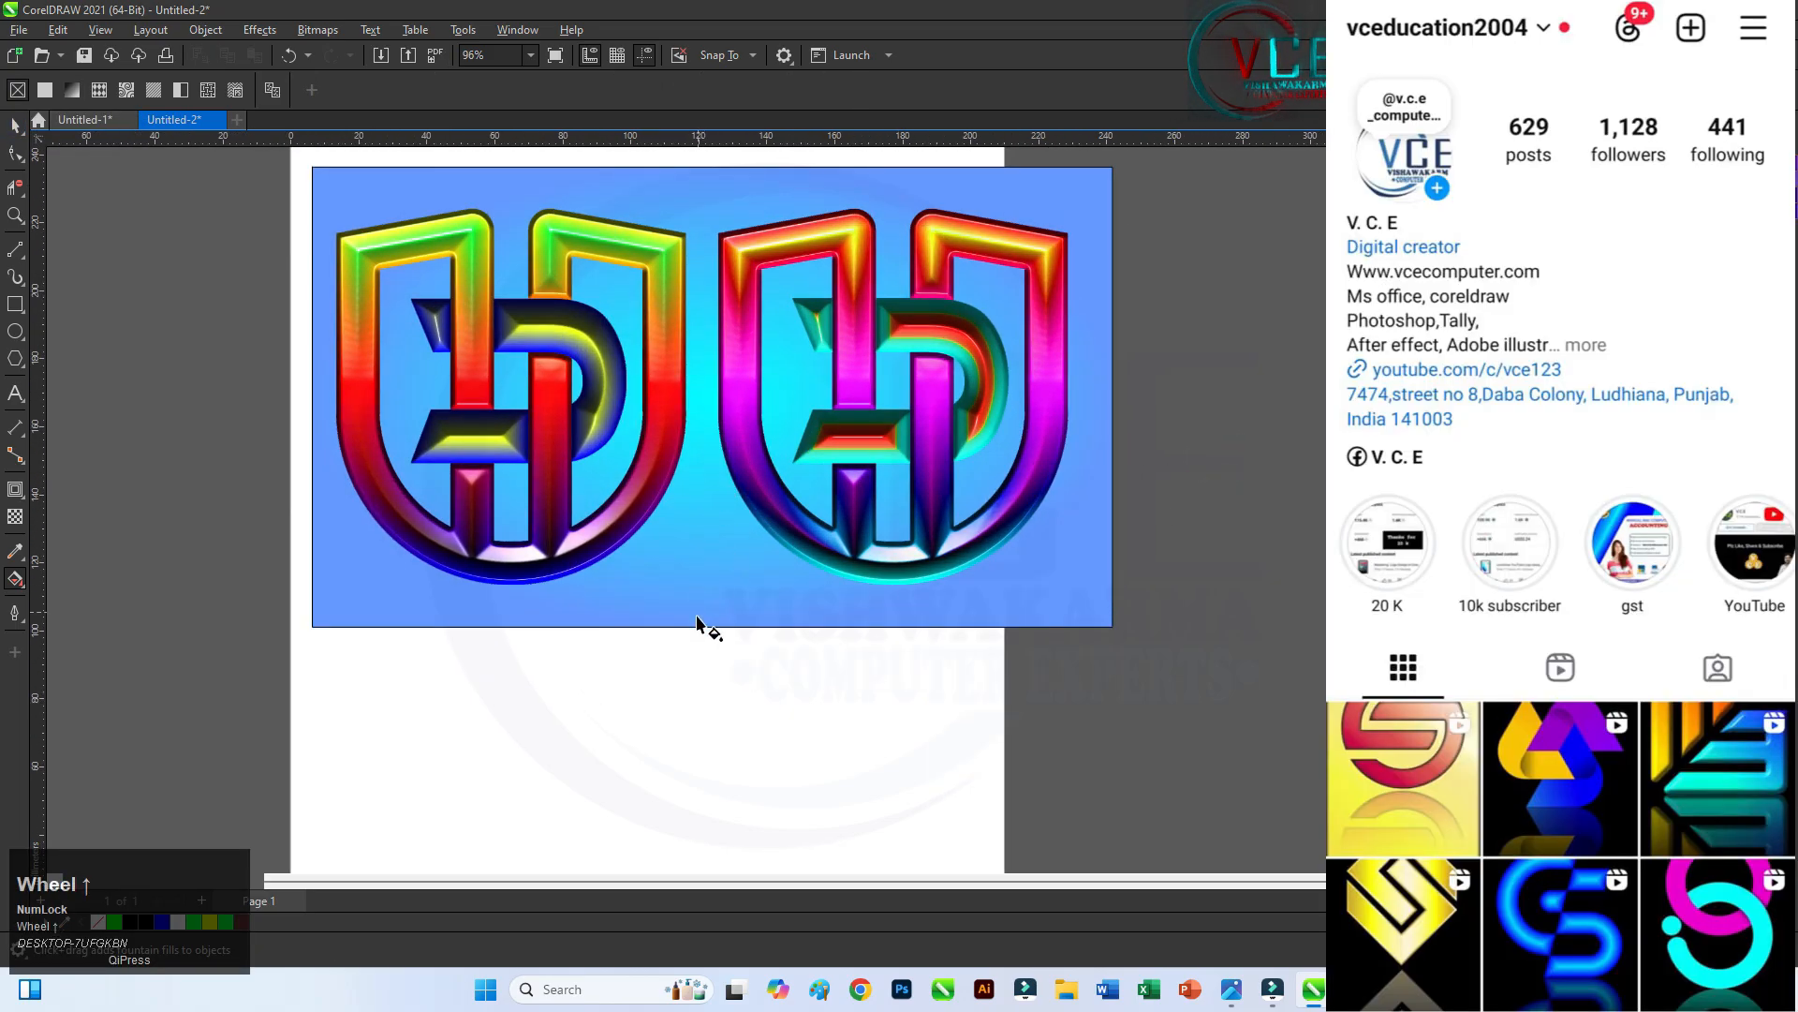
# Draw a flat ellipse about 48 x 6 mm just below the first logo and fill it with black
pyautogui.click(15, 331)
pyautogui.moveTo(437, 585); pyautogui.dragTo(611, 616)
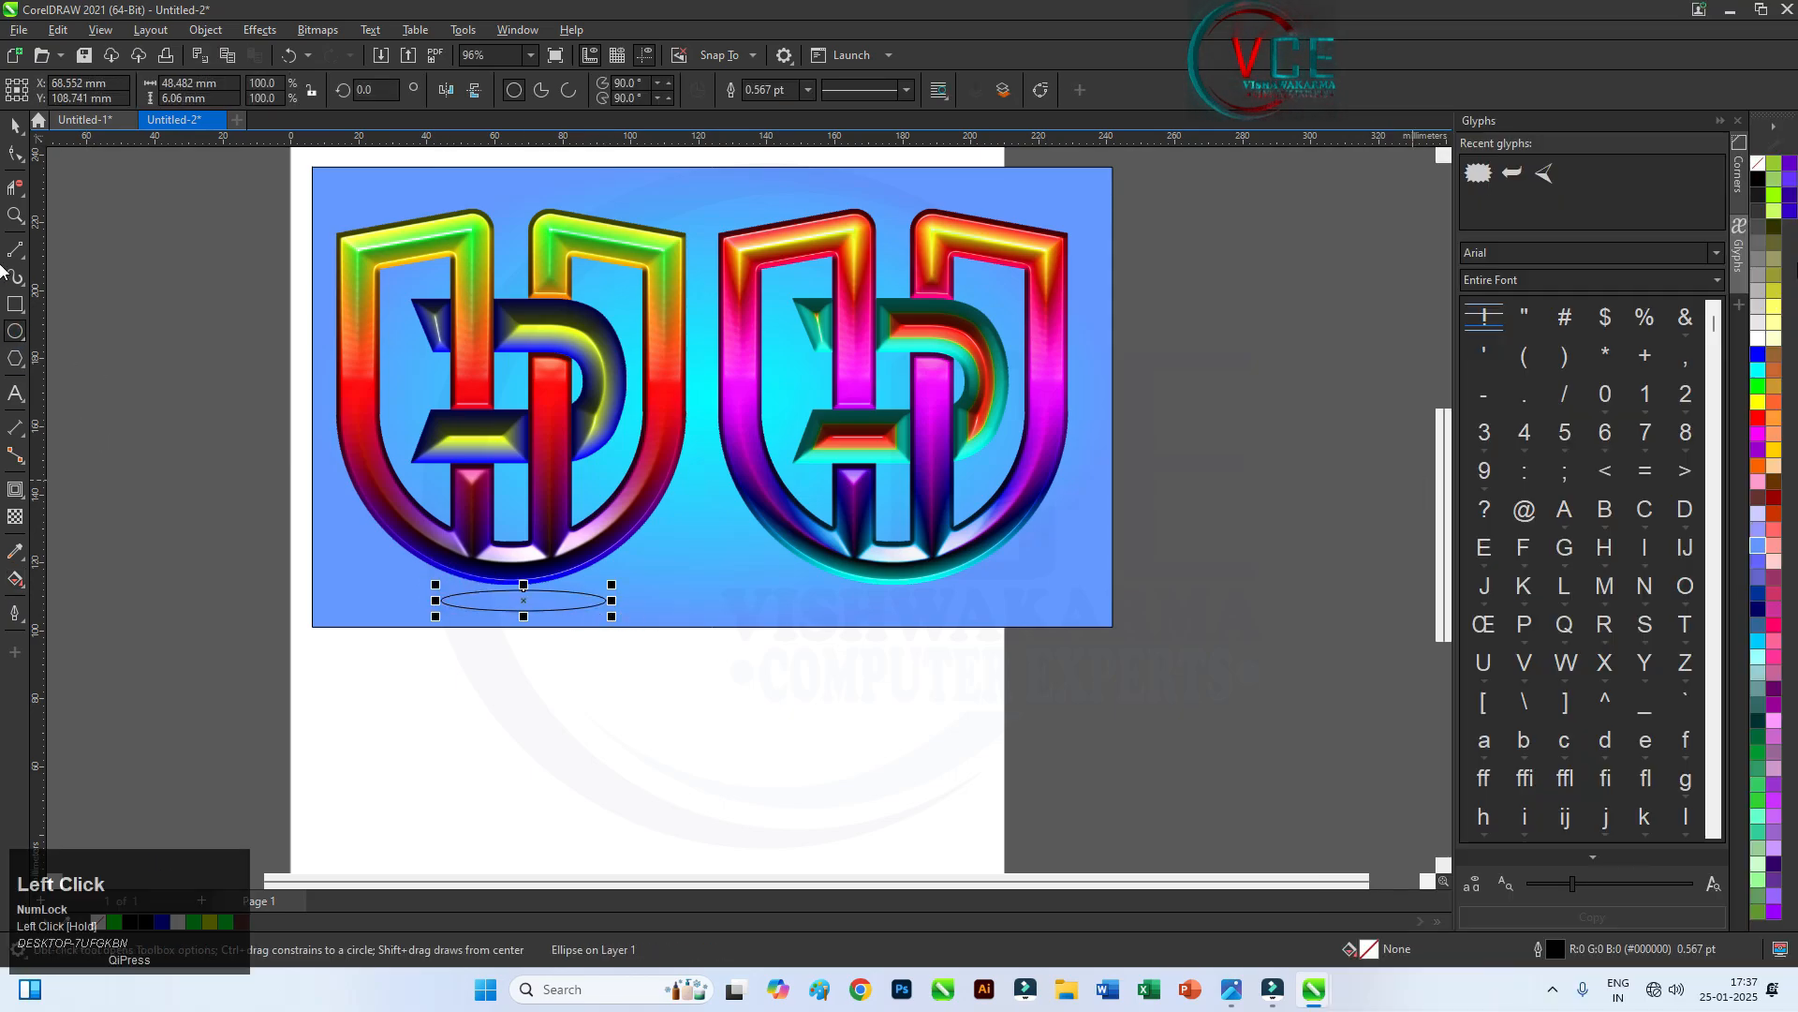
pyautogui.click(1758, 179)
# Give the black ellipse an elliptical fountain transparency and move it up against the bottom curve of the first logo
pyautogui.click(16, 517)
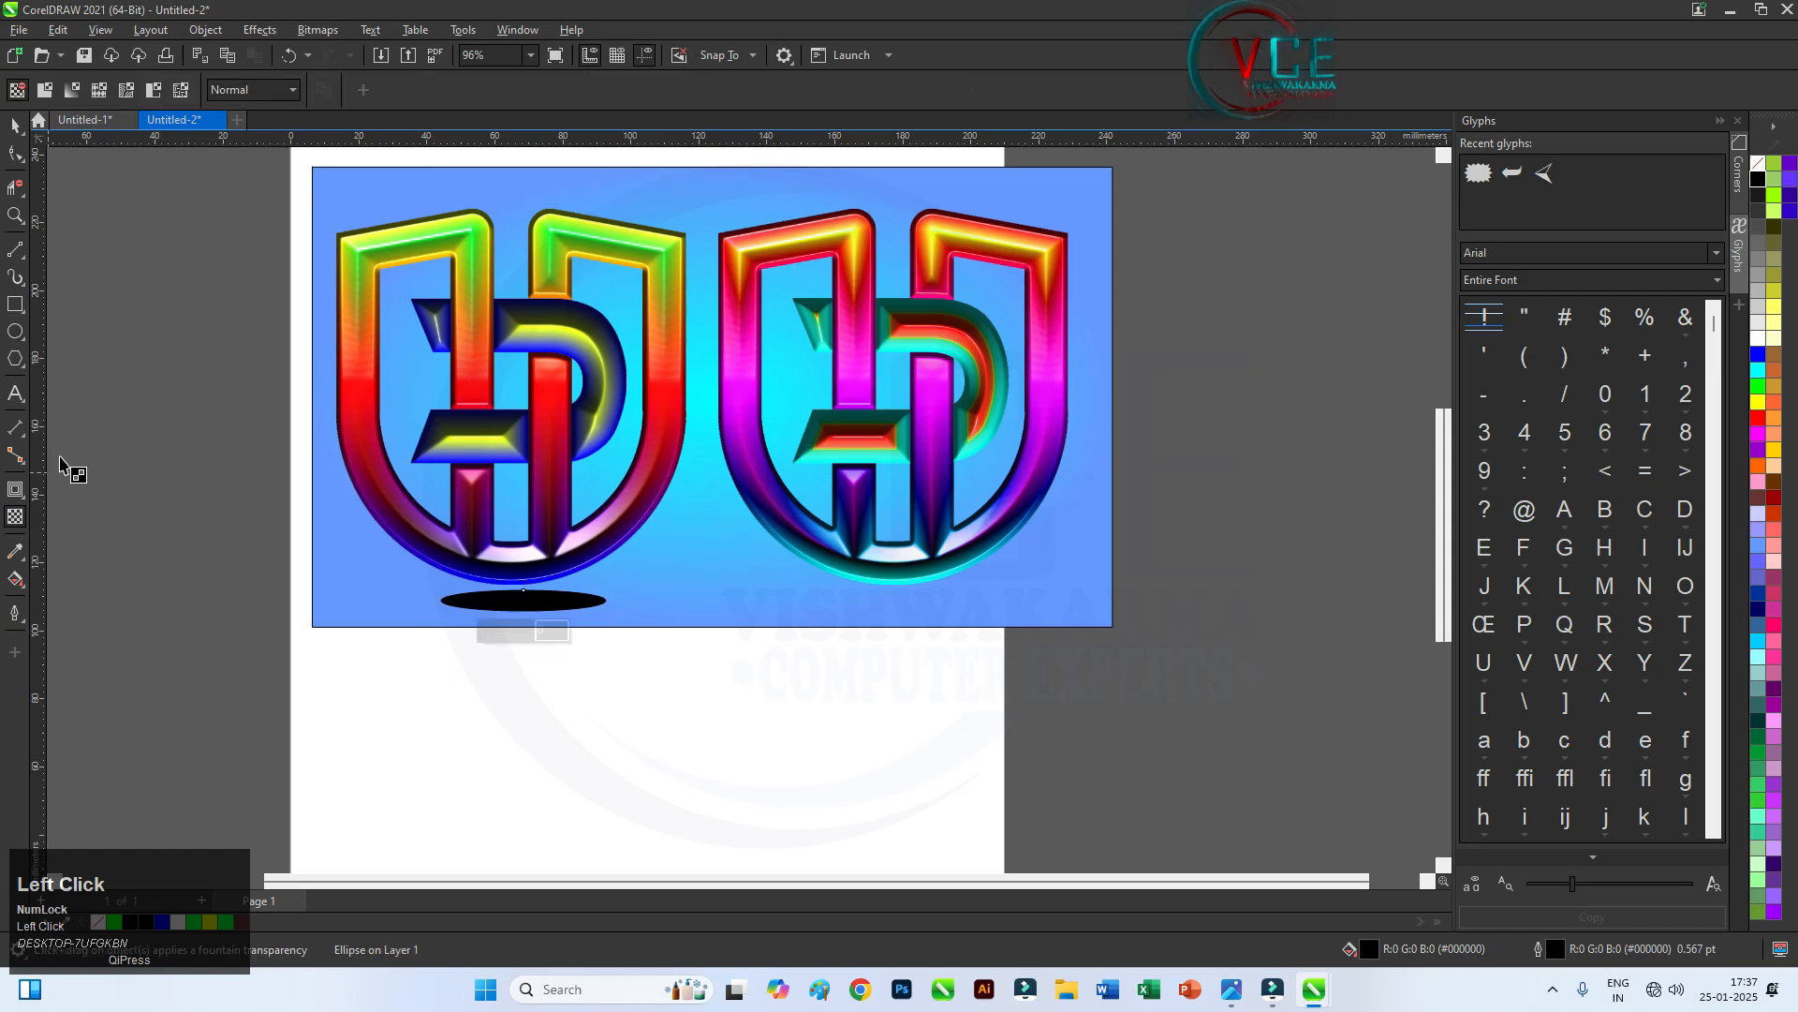
pyautogui.click(72, 89)
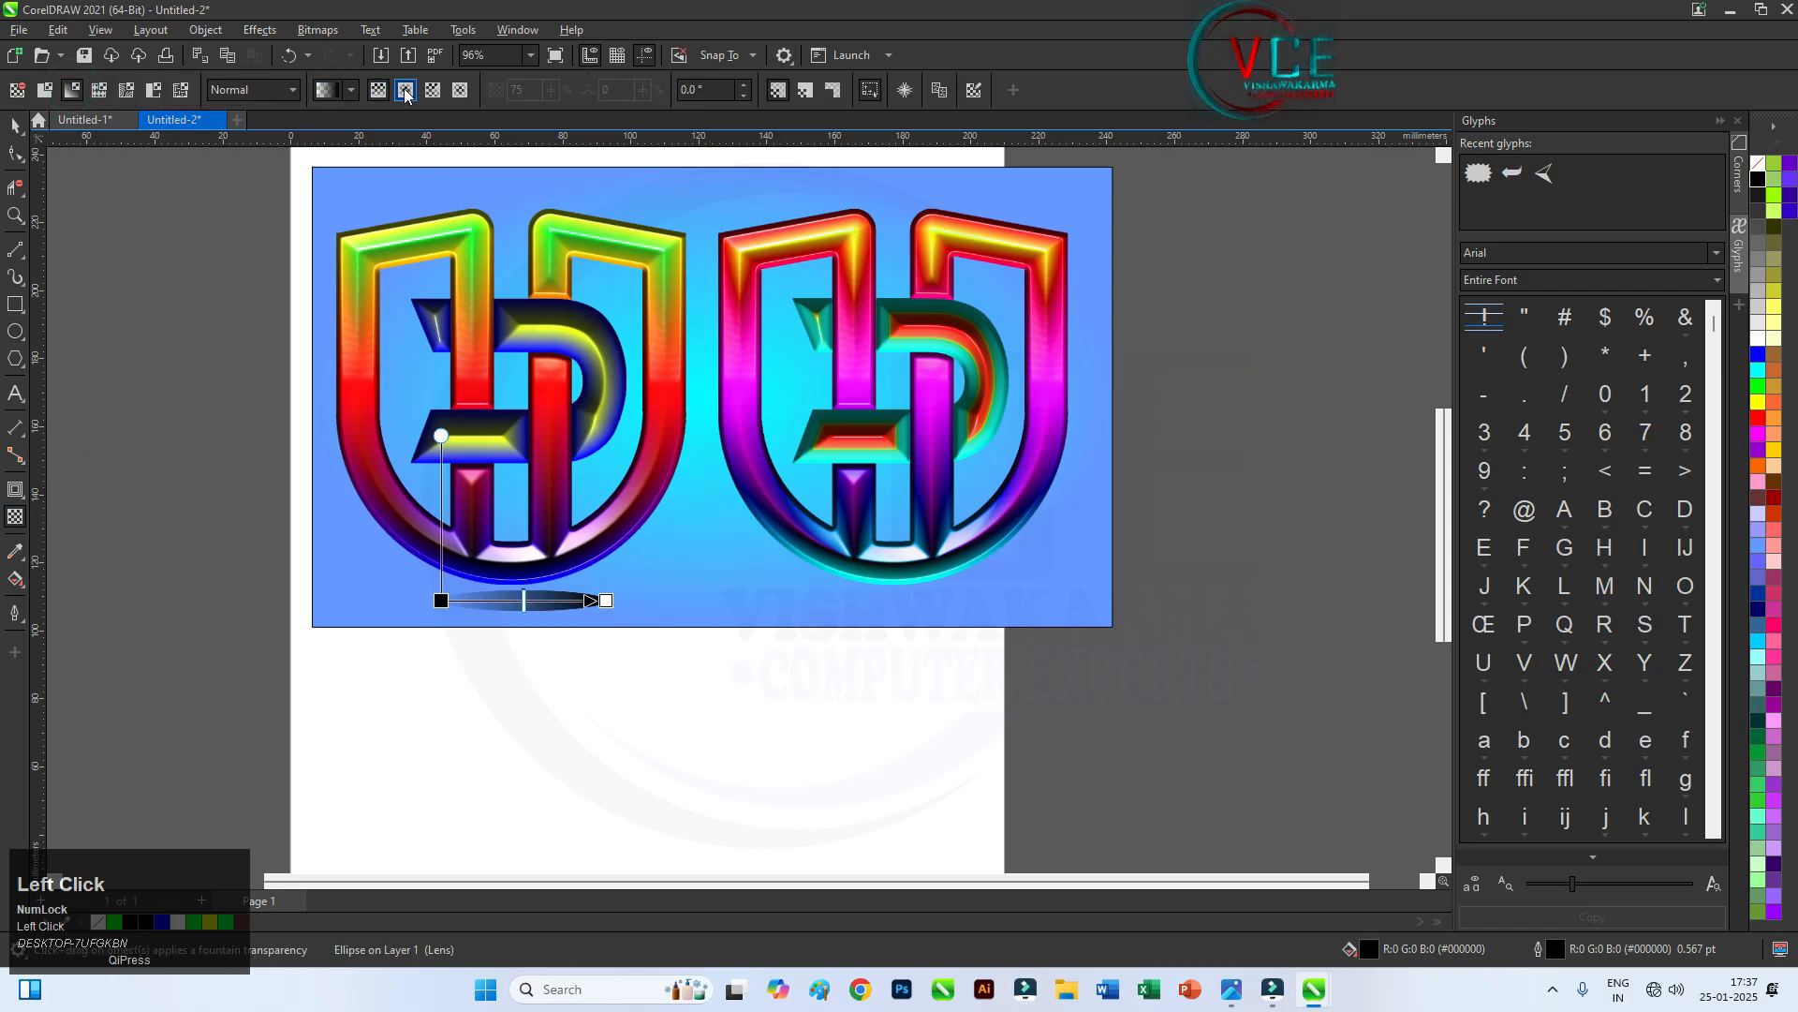
pyautogui.click(405, 91)
pyautogui.scroll(3, 548, 656)
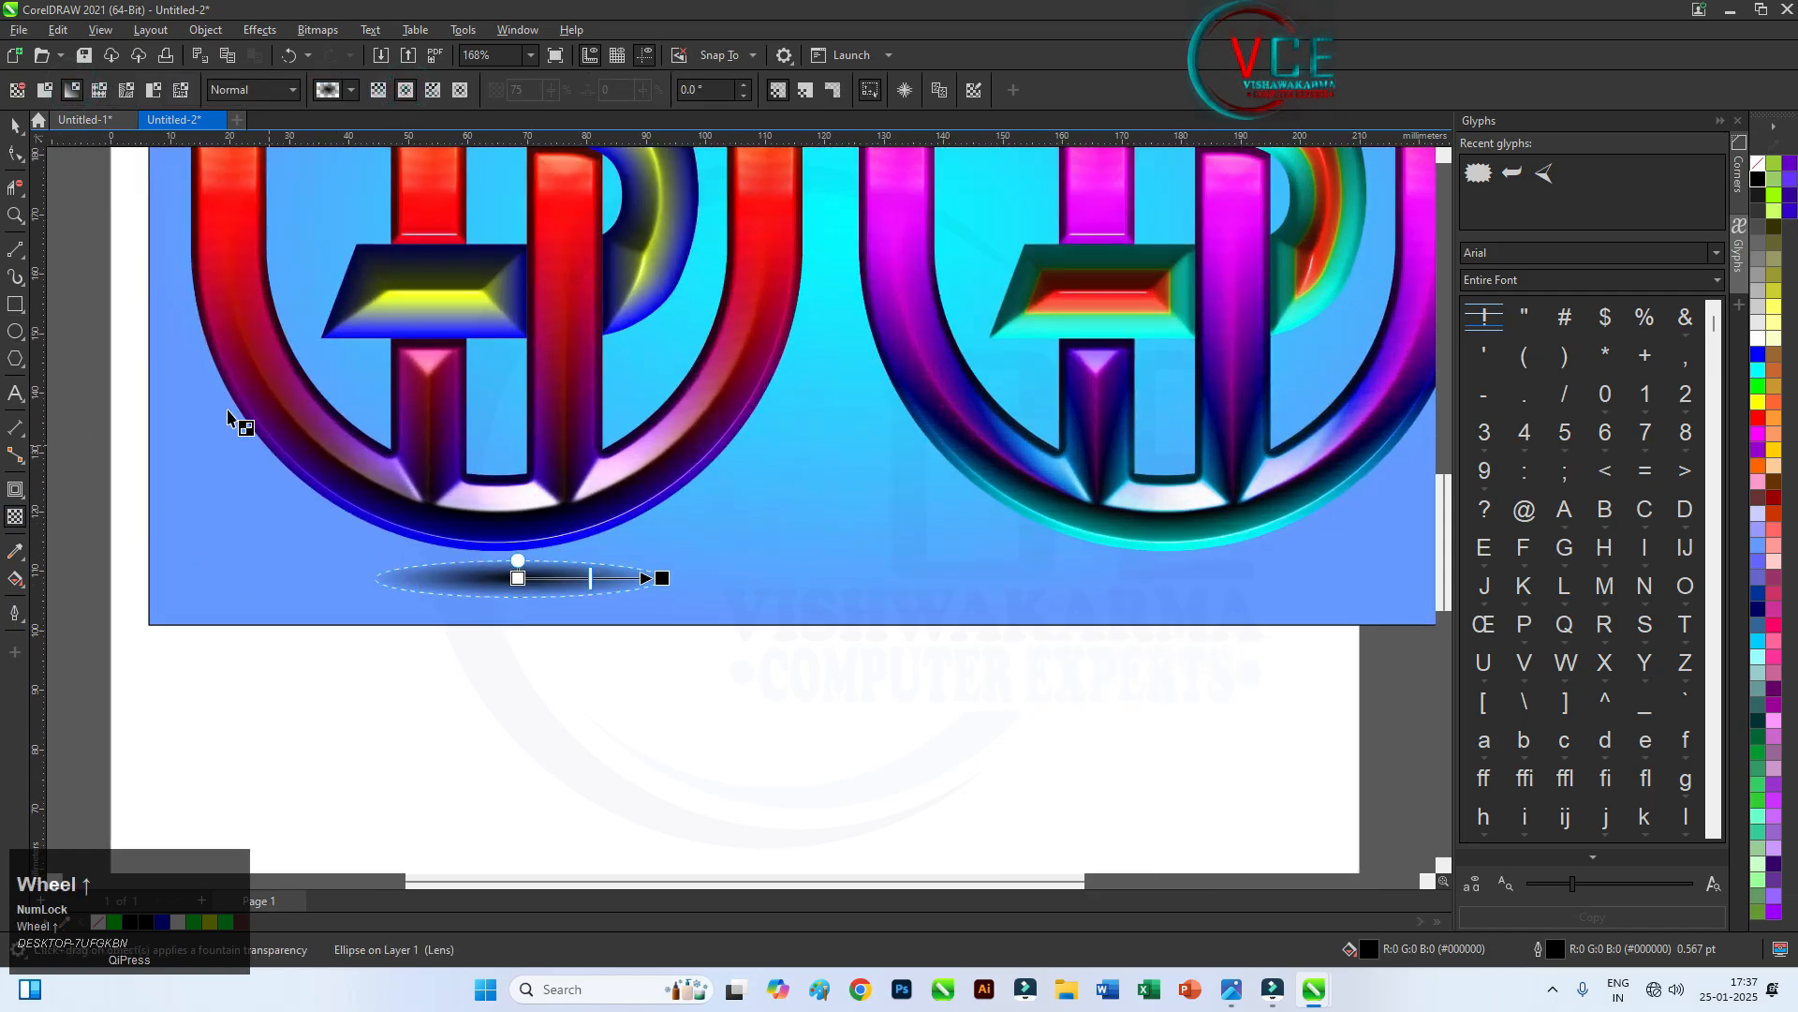
pyautogui.click(14, 125)
pyautogui.moveTo(543, 584); pyautogui.dragTo(530, 566)
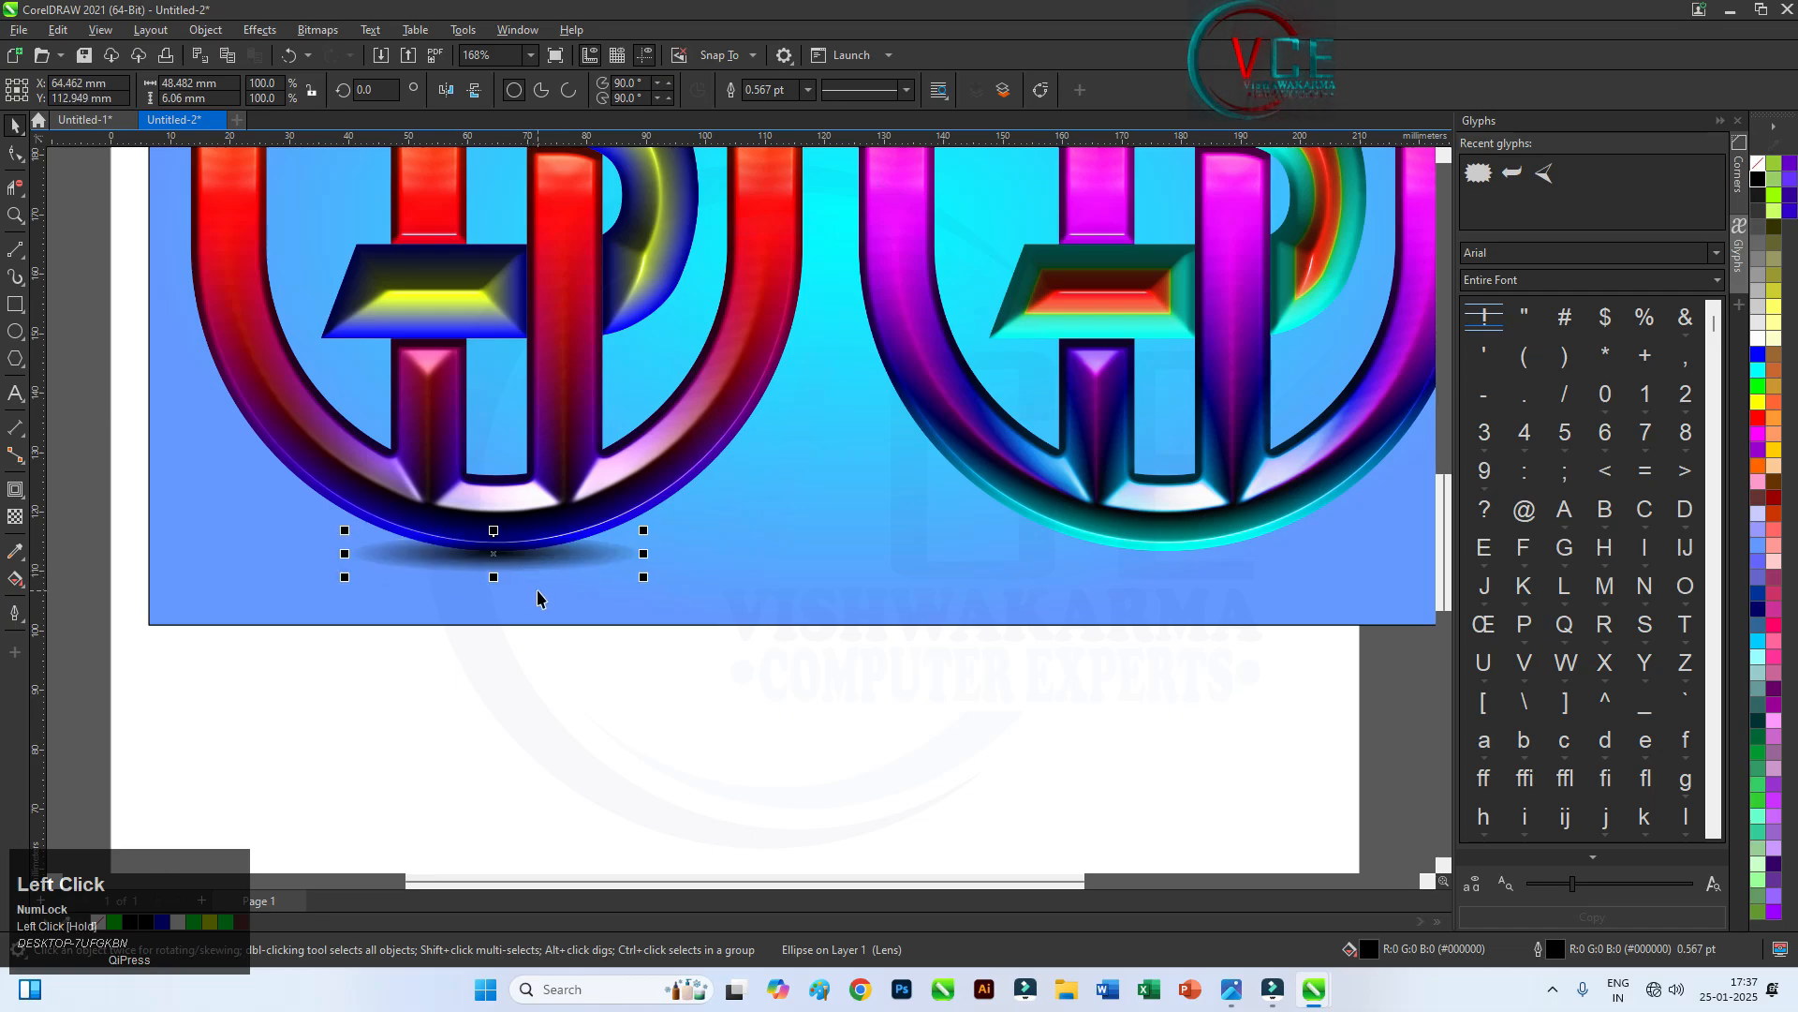
pyautogui.scroll(-3, 538, 597)
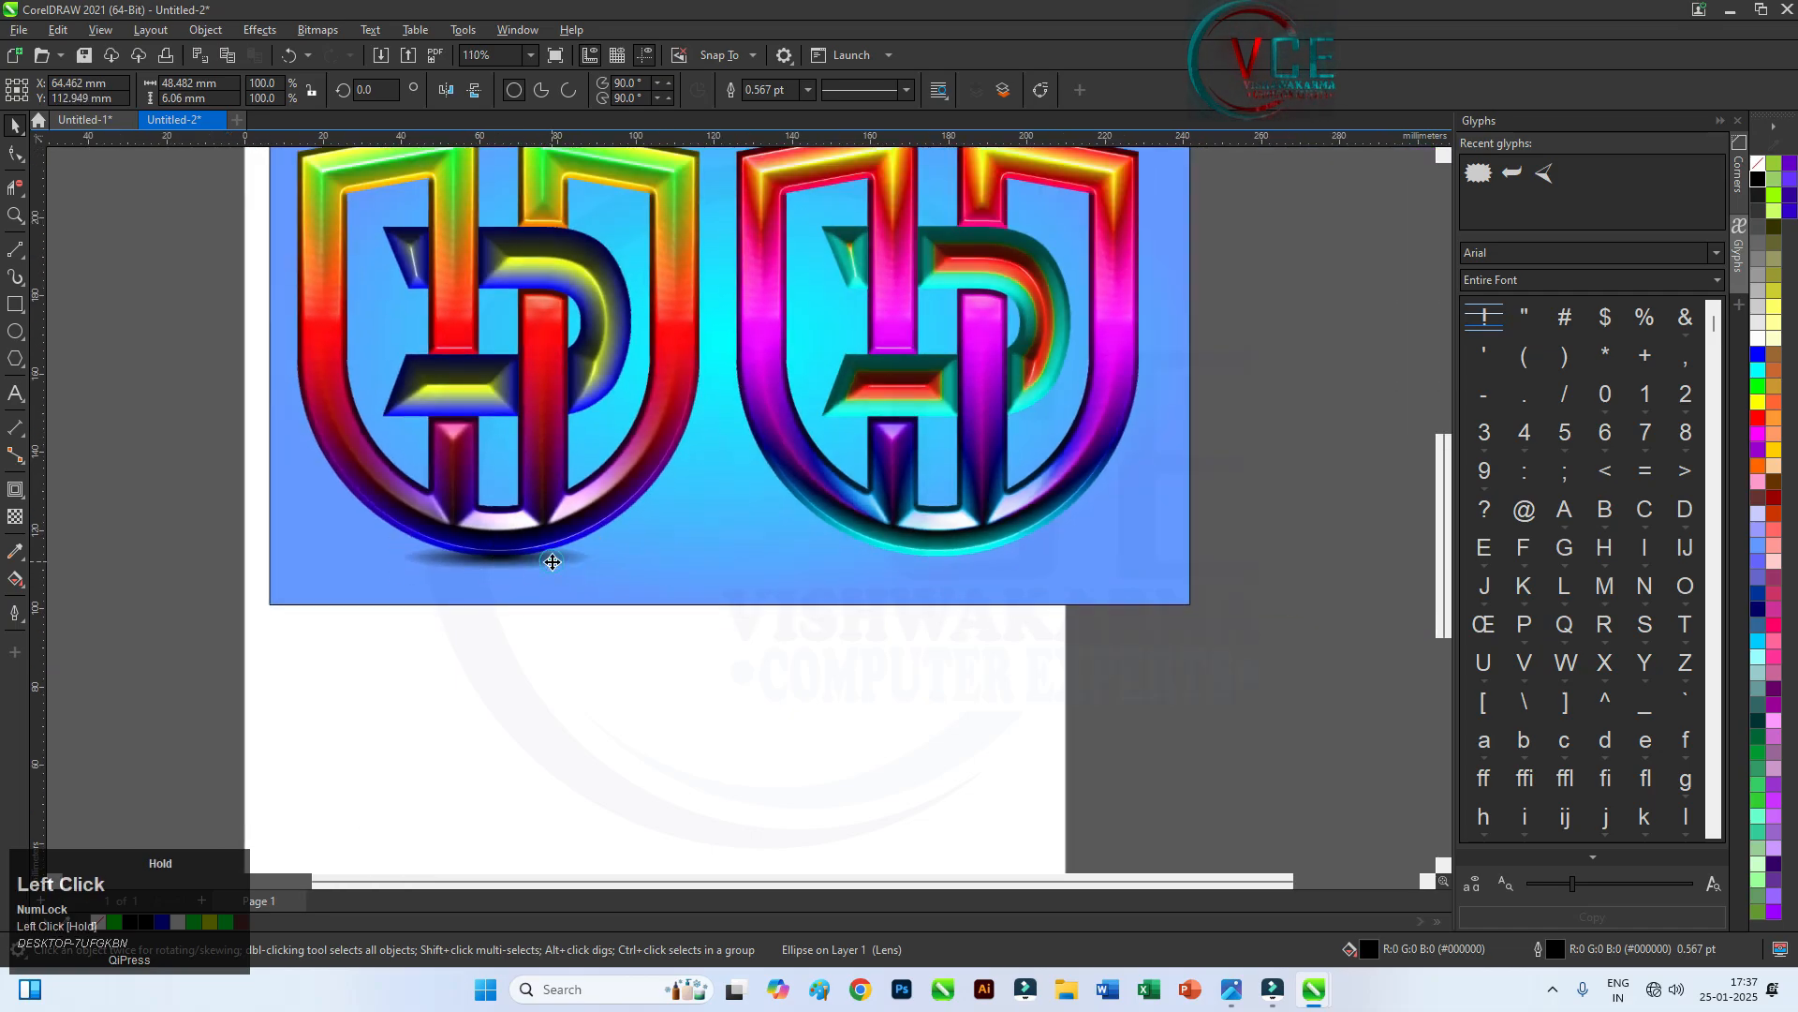
pyautogui.moveTo(551, 561); pyautogui.dragTo(865, 572)
pyautogui.moveTo(989, 565); pyautogui.dragTo(1001, 562)
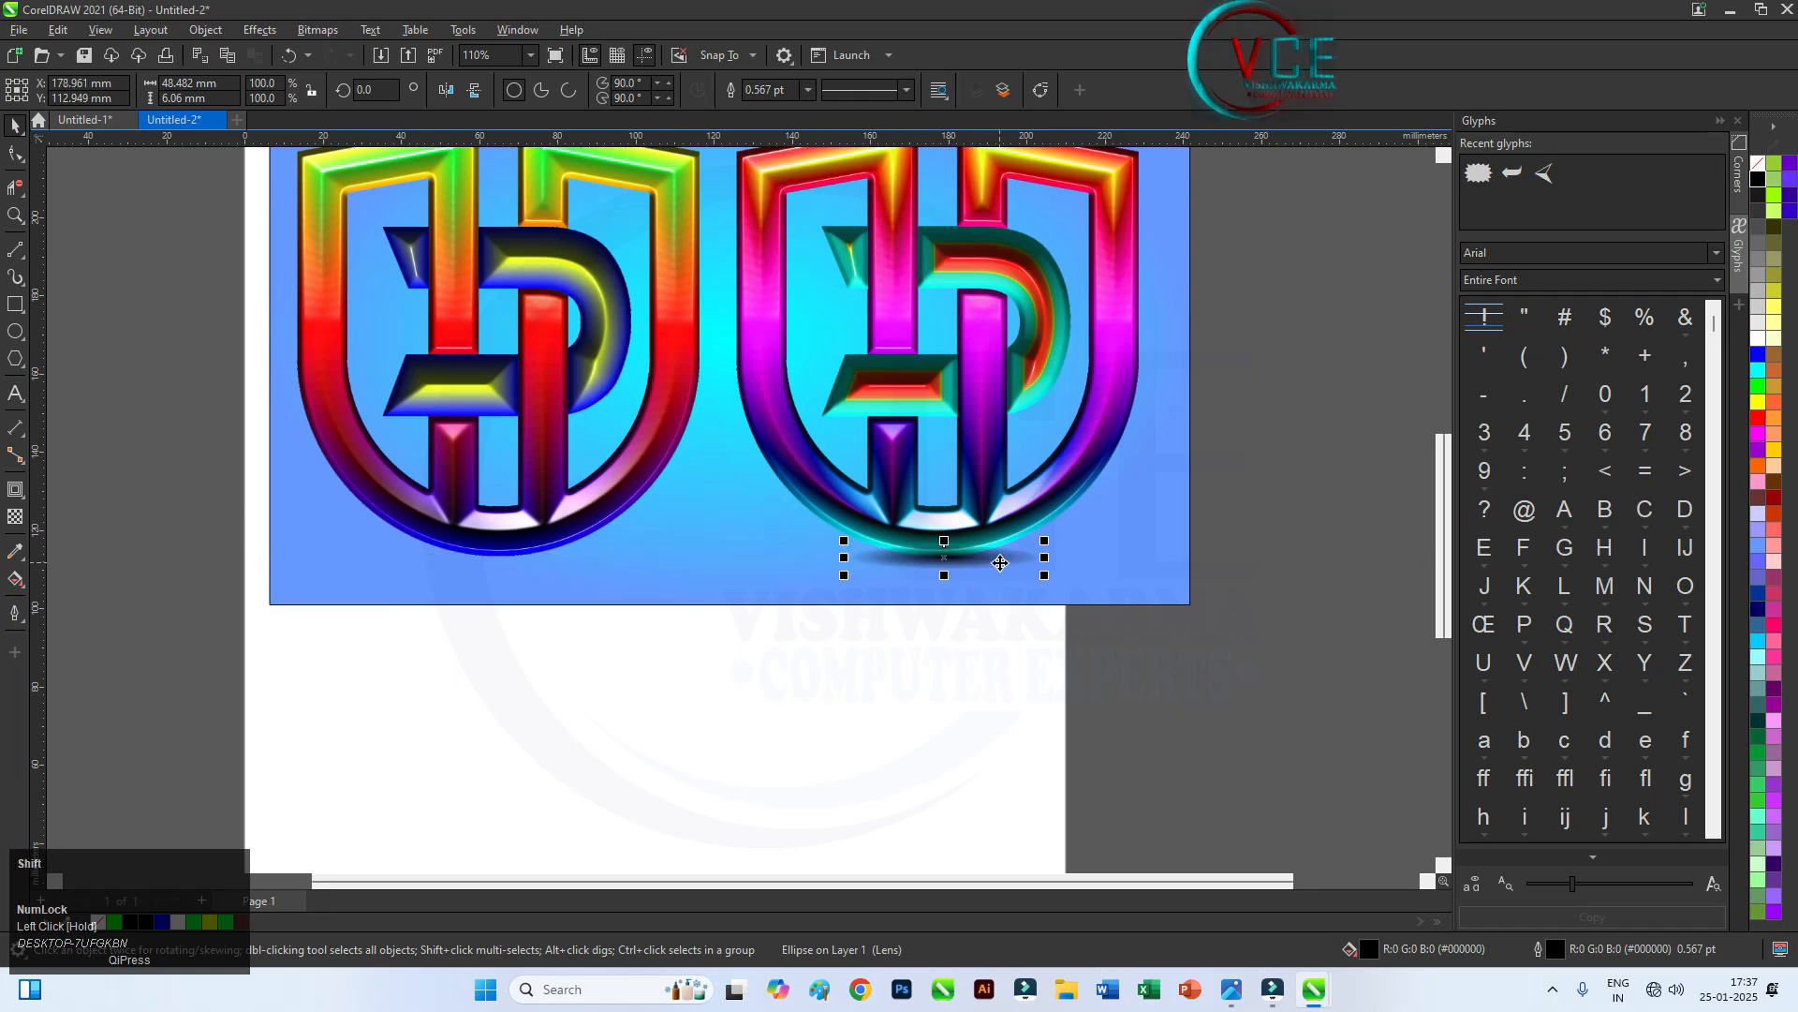
pyautogui.hotkey('ctrl', 'z')
# Place a copy of the soft shadow ellipse at the same height beneath the pink and cyan logo
pyautogui.moveTo(590, 564); pyautogui.dragTo(991, 563)
pyautogui.rightClick(991, 564)
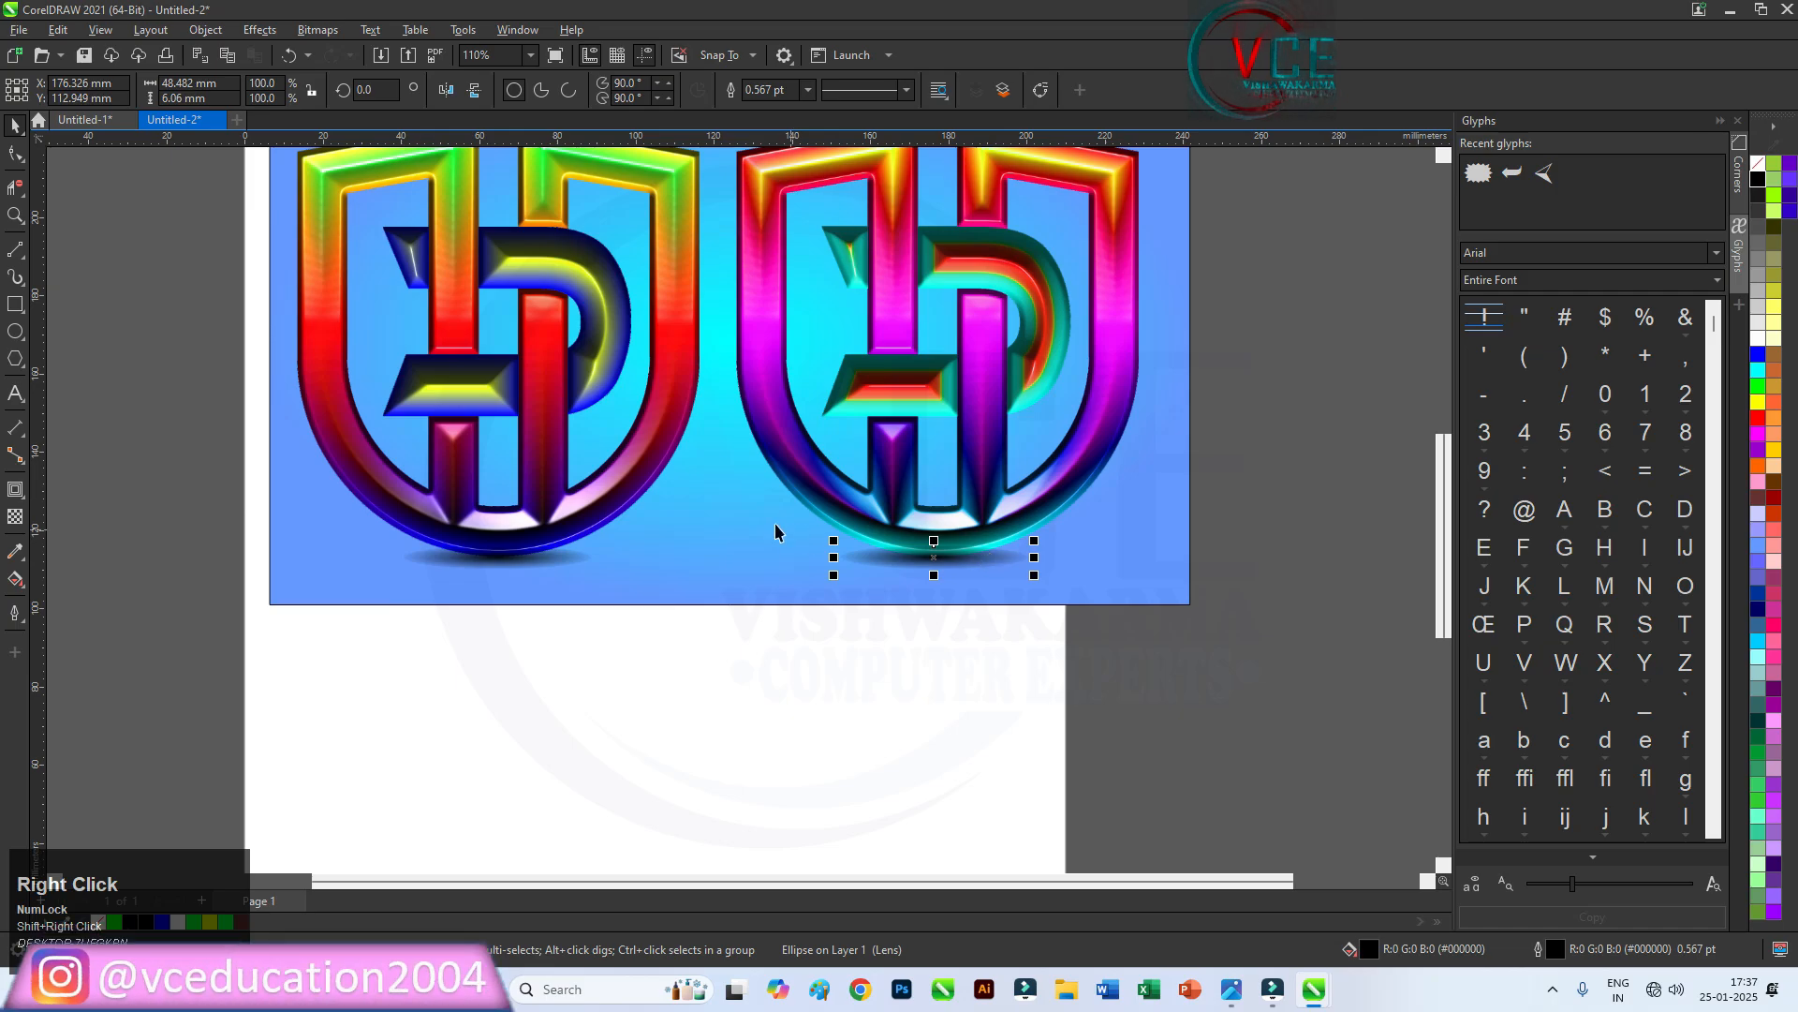
# Bring both logo groups to the front so that they overlap their shadow ellipses
pyautogui.scroll(-1, 779, 526)
pyautogui.click(963, 351)
pyautogui.rightClick(957, 349)
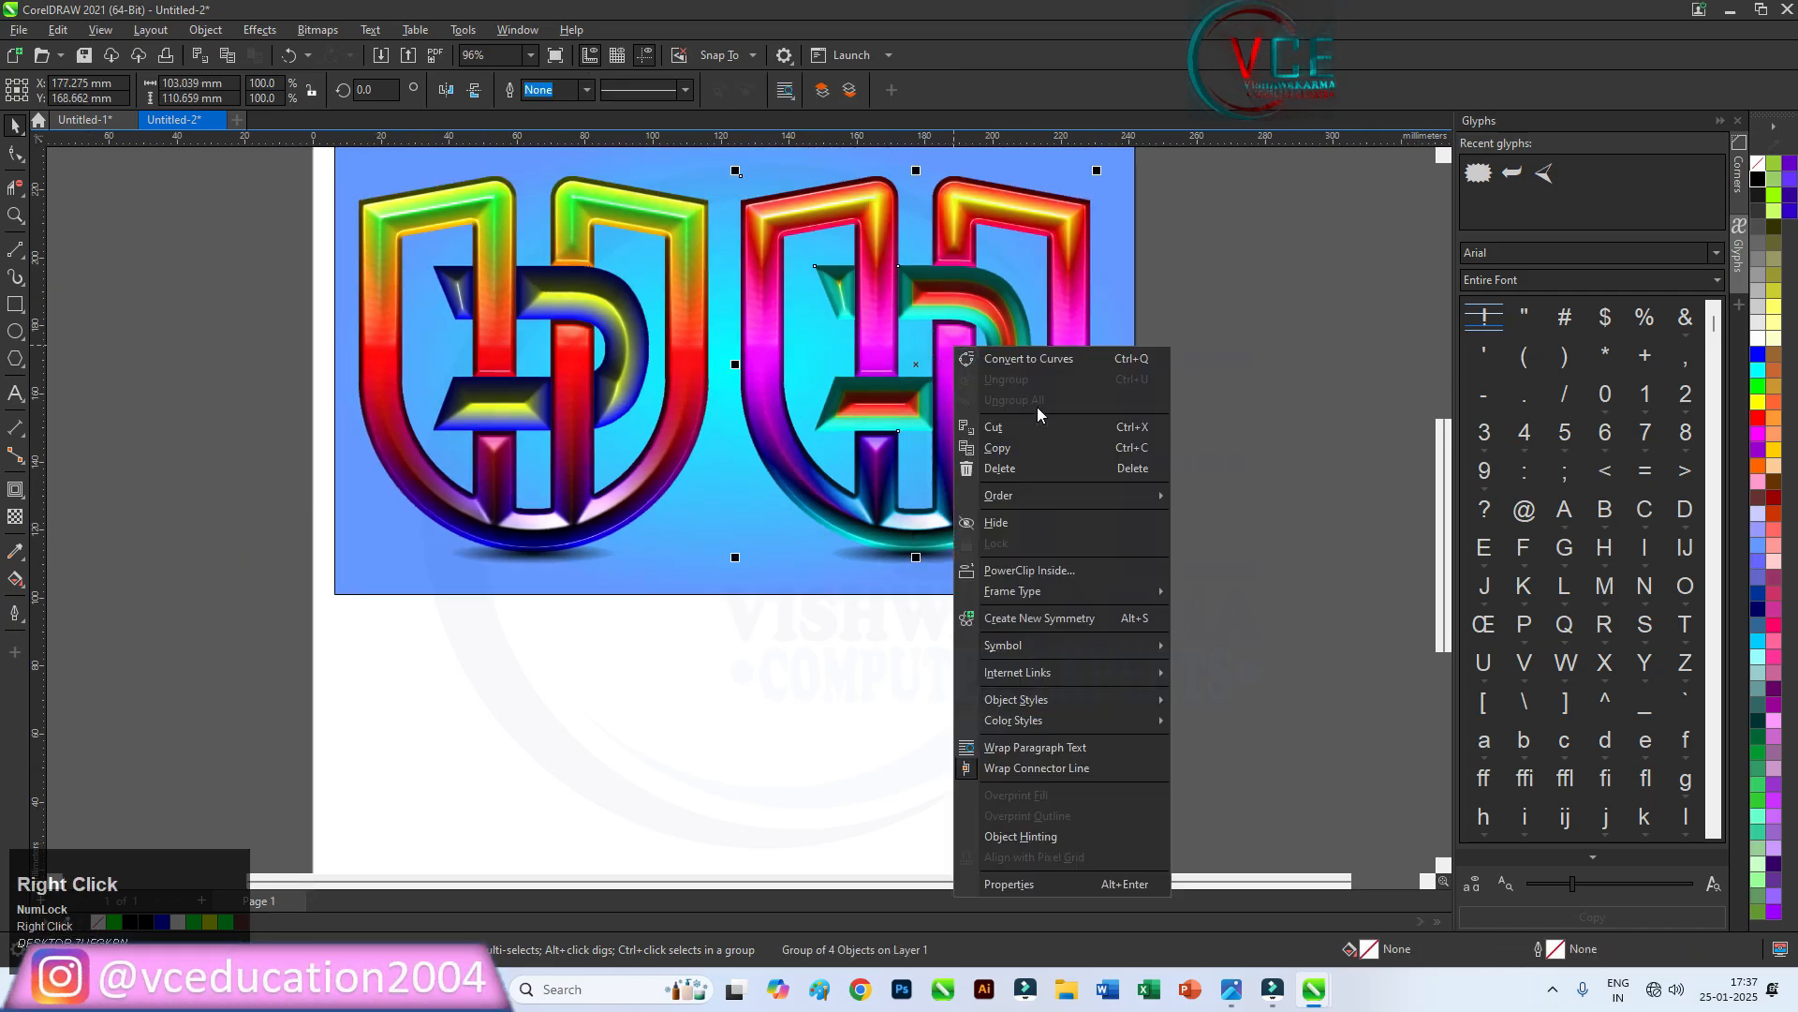
pyautogui.moveTo(1039, 495)
pyautogui.click(1194, 494)
pyautogui.click(566, 394)
pyautogui.rightClick(566, 394)
pyautogui.click(630, 536)
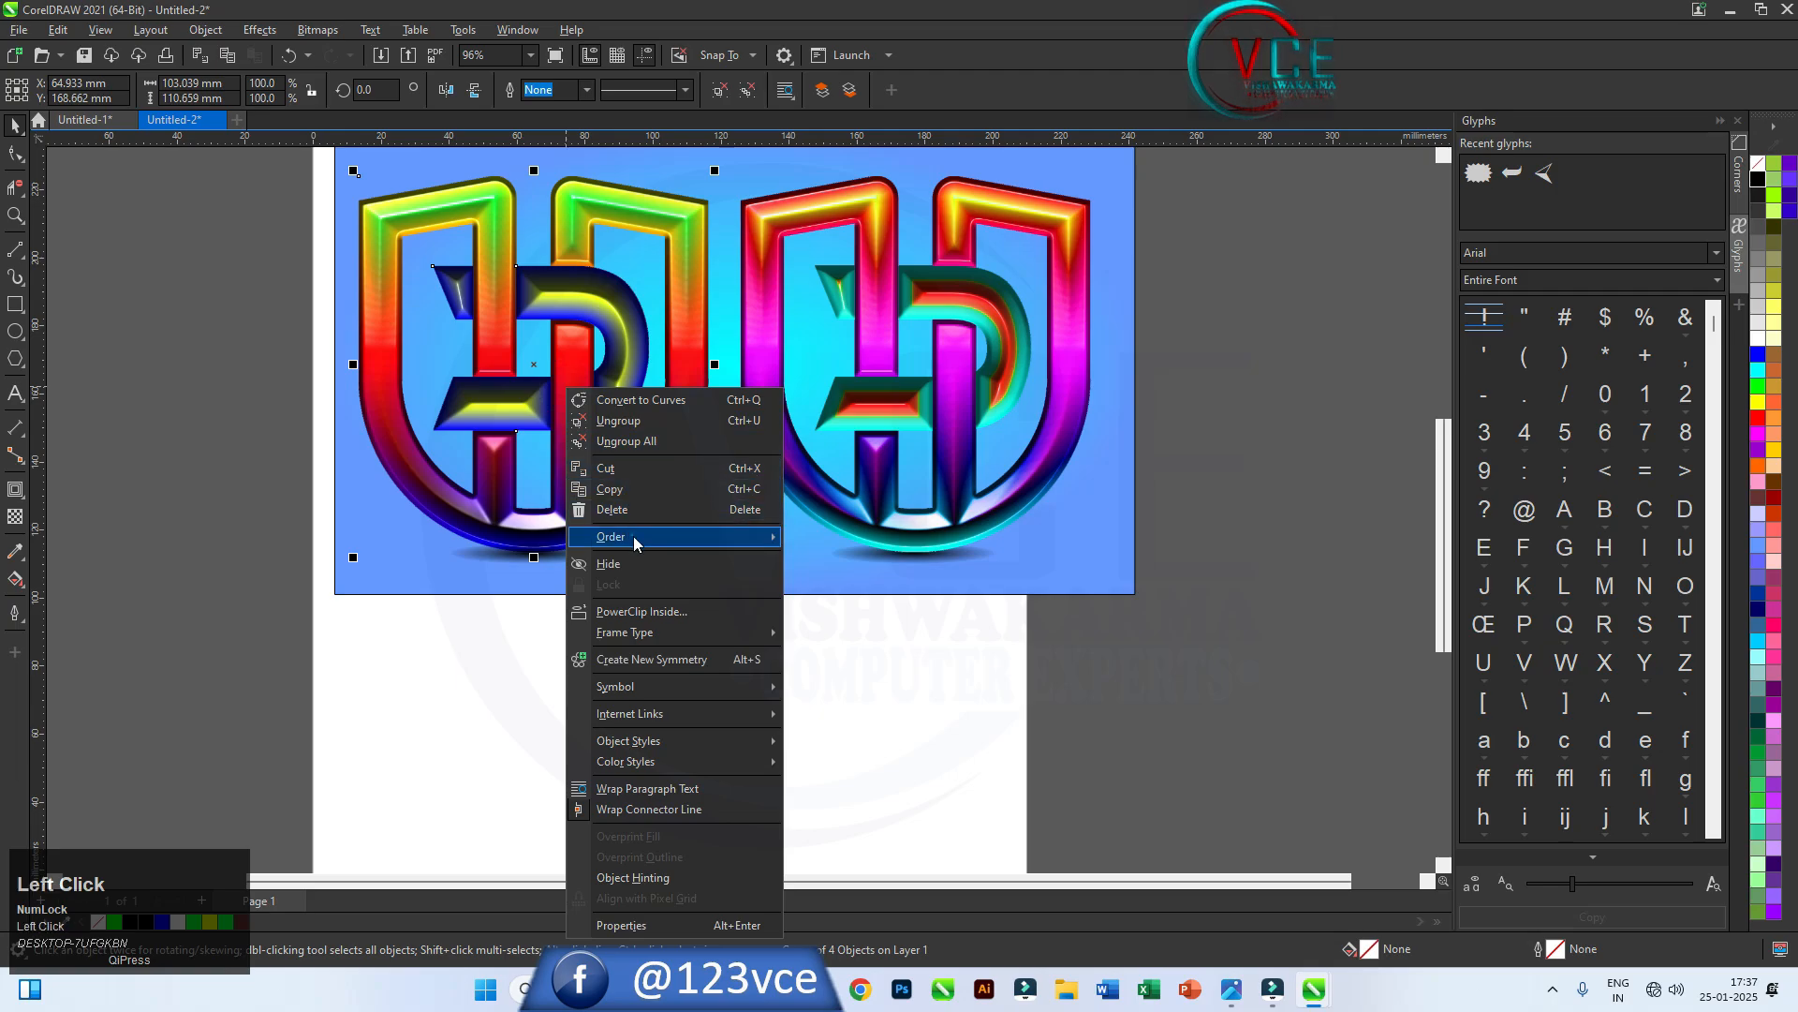
pyautogui.click(831, 540)
pyautogui.click(689, 665)
# Stretch the background rectangle outward beside the green and red logo, to about 239 mm wide
pyautogui.scroll(-1, 689, 665)
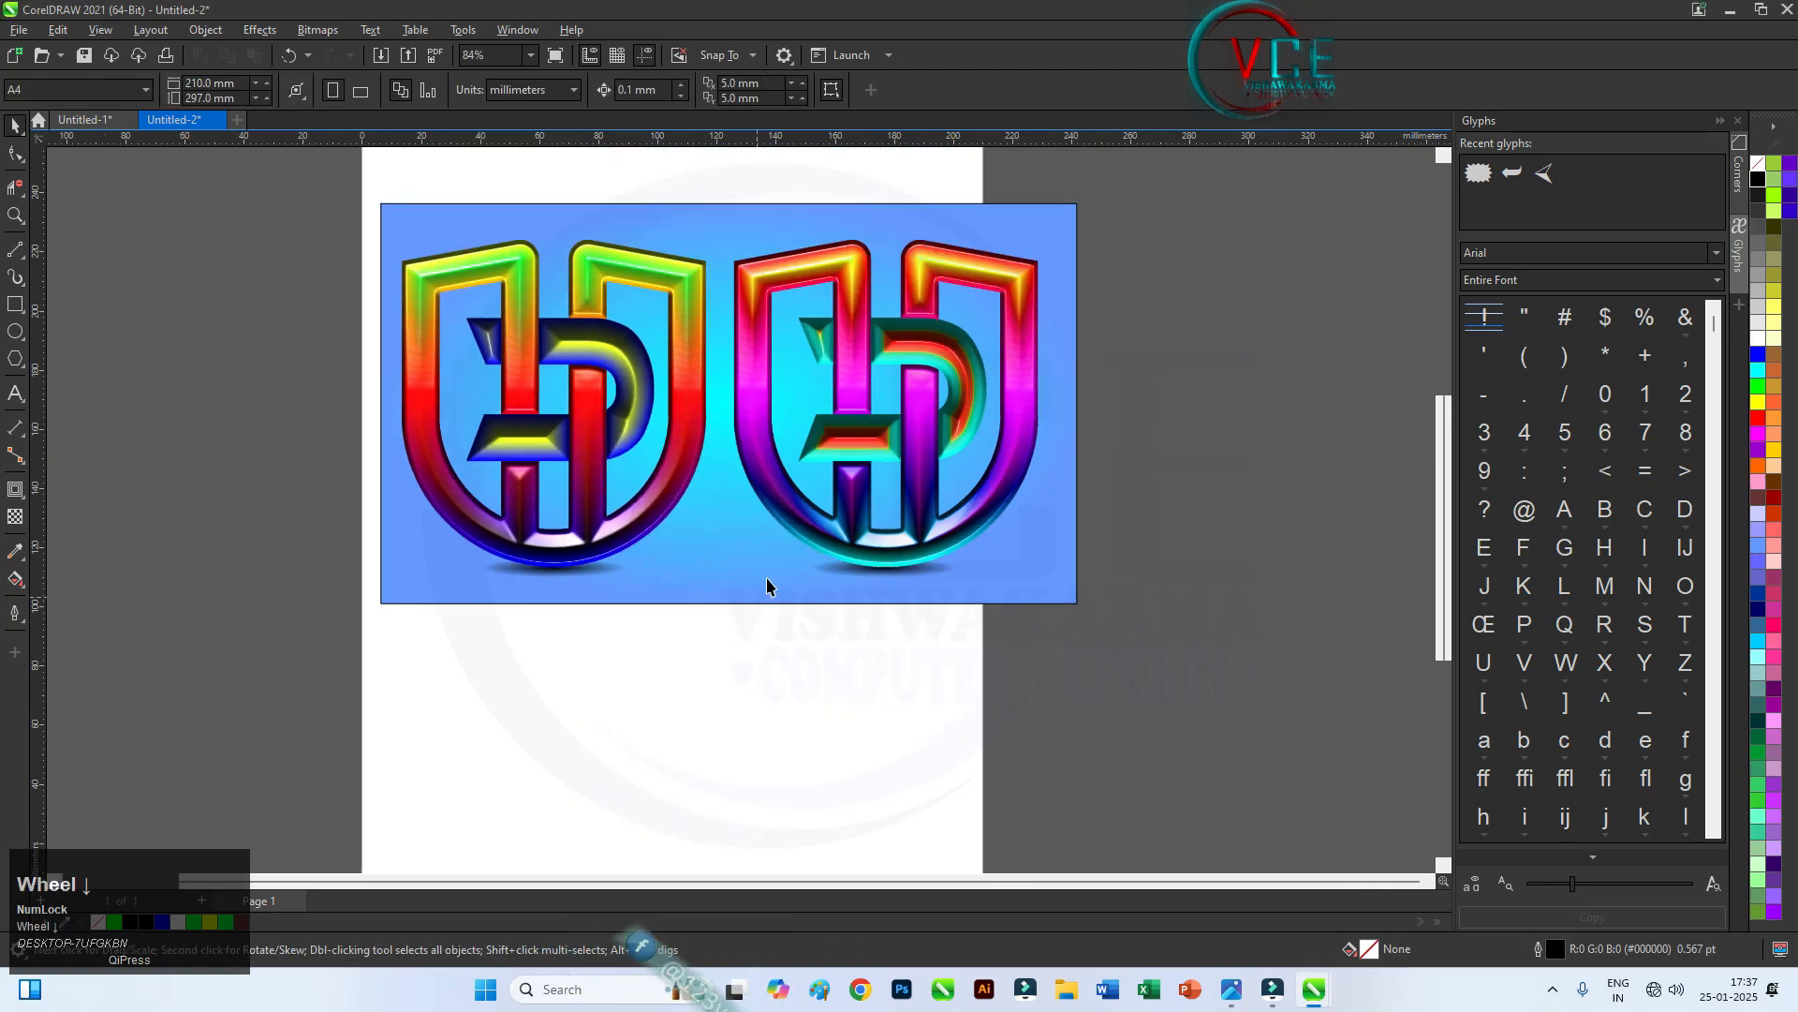
pyautogui.click(395, 228)
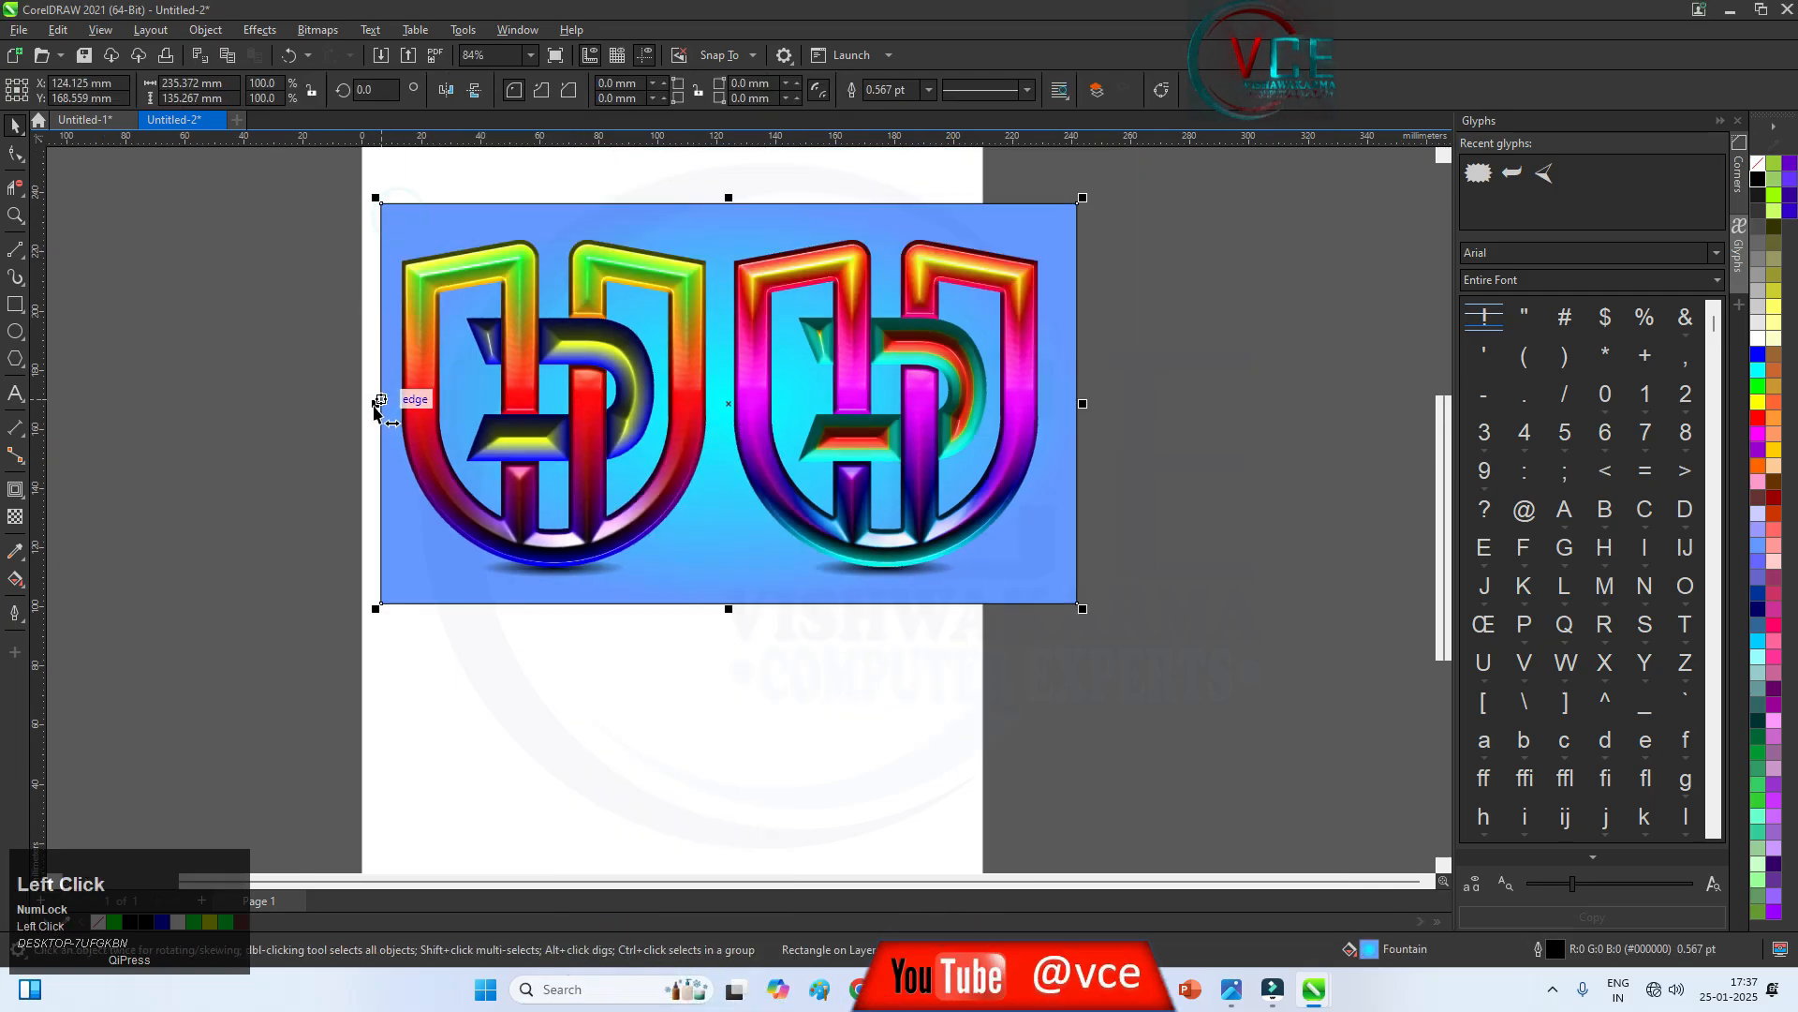
pyautogui.moveTo(375, 405); pyautogui.dragTo(362, 405)
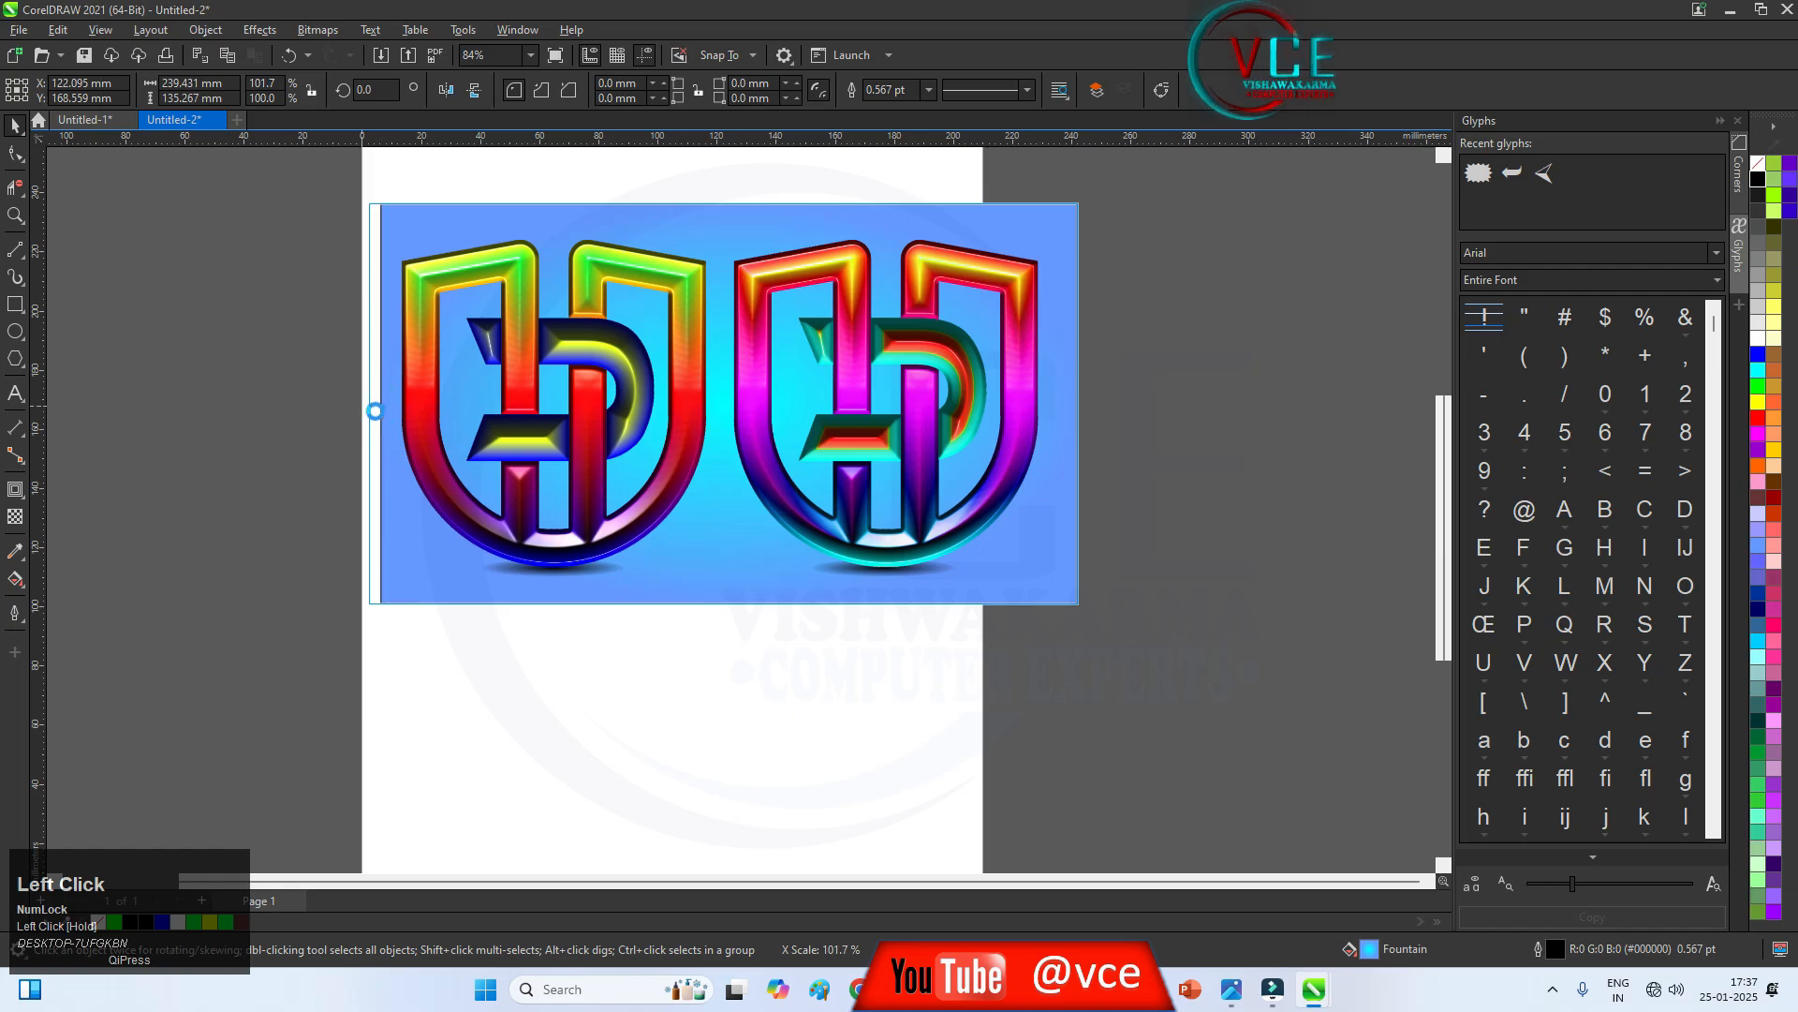
# Apply the Inner Edge shadow preset to the background rectangle
pyautogui.click(22, 494)
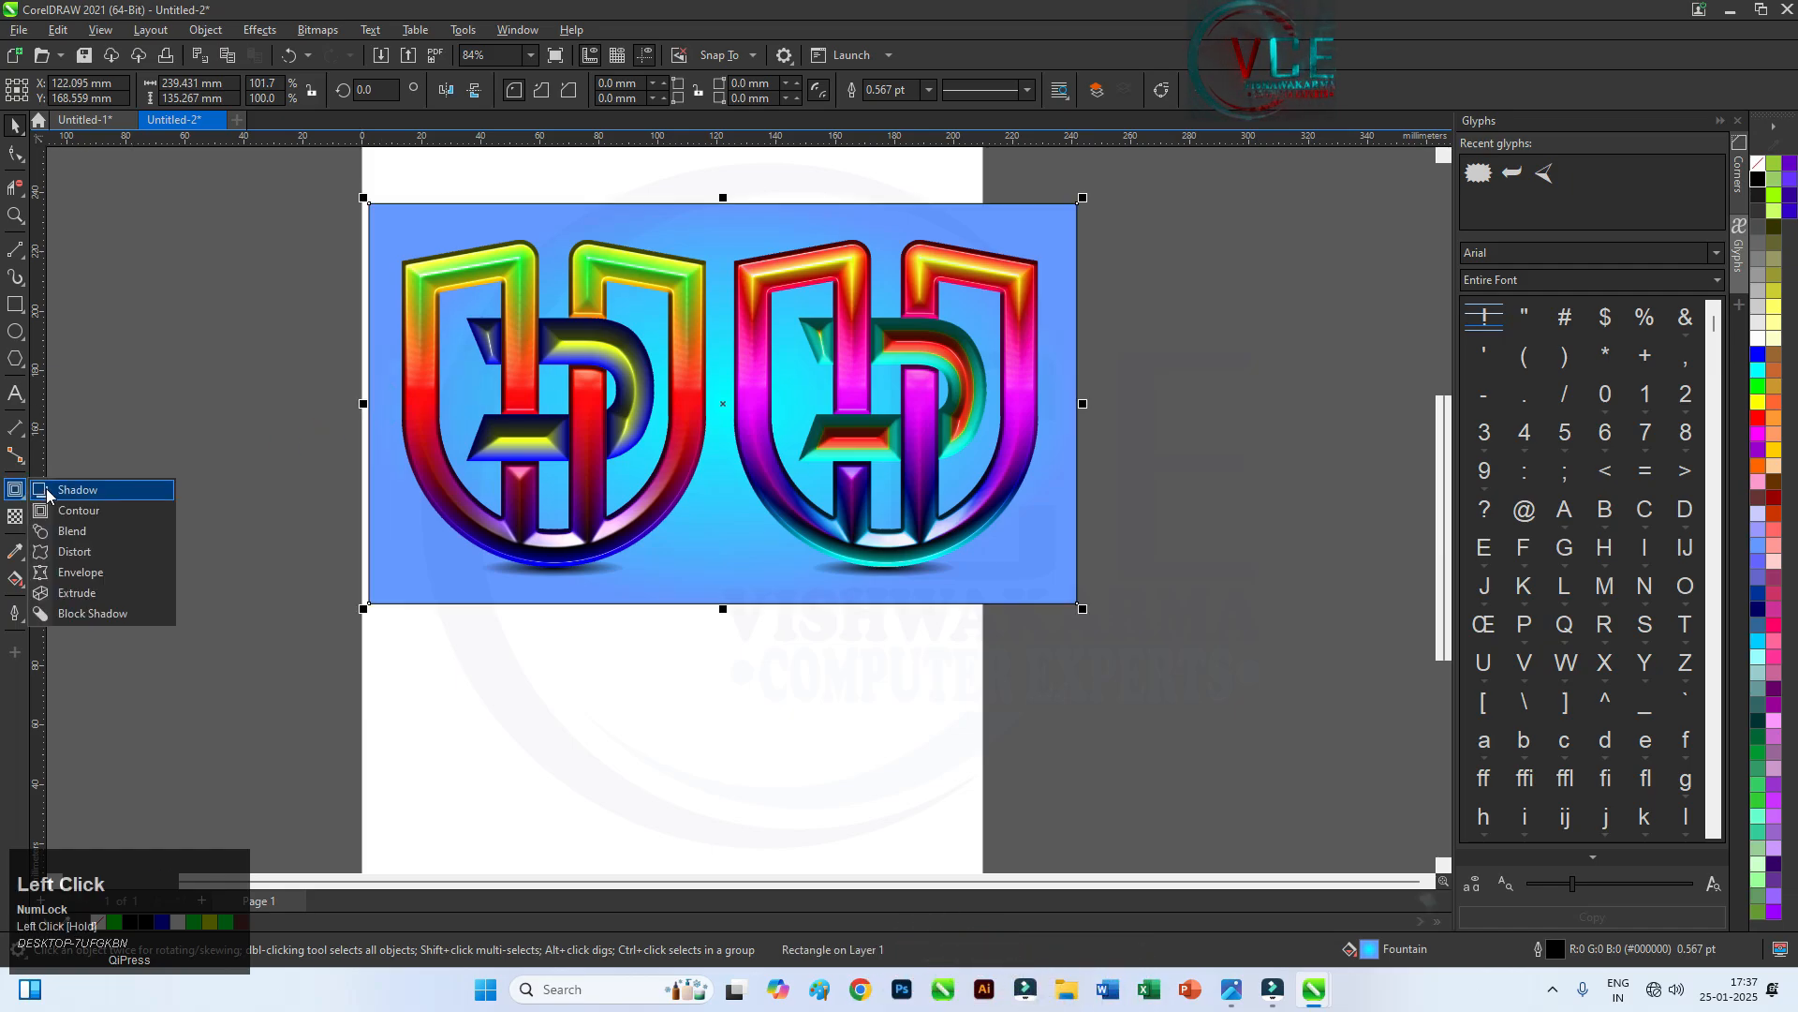
pyautogui.click(75, 488)
pyautogui.click(83, 89)
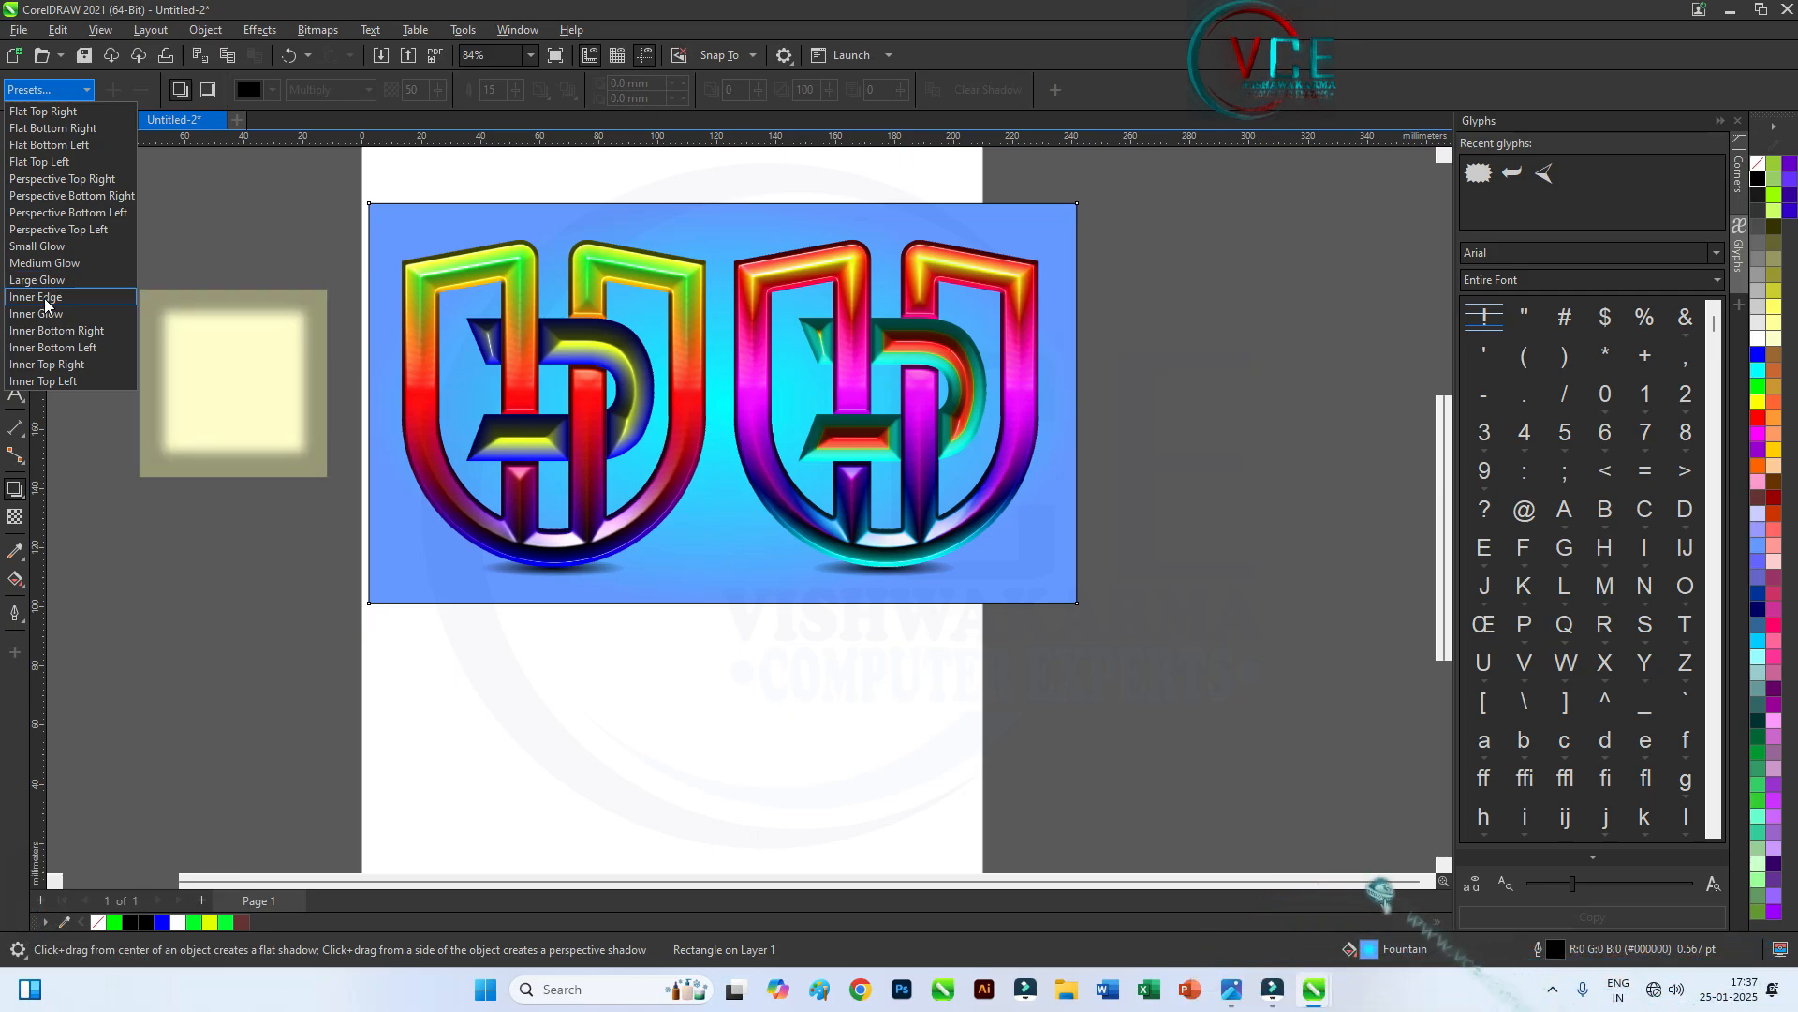
pyautogui.click(43, 298)
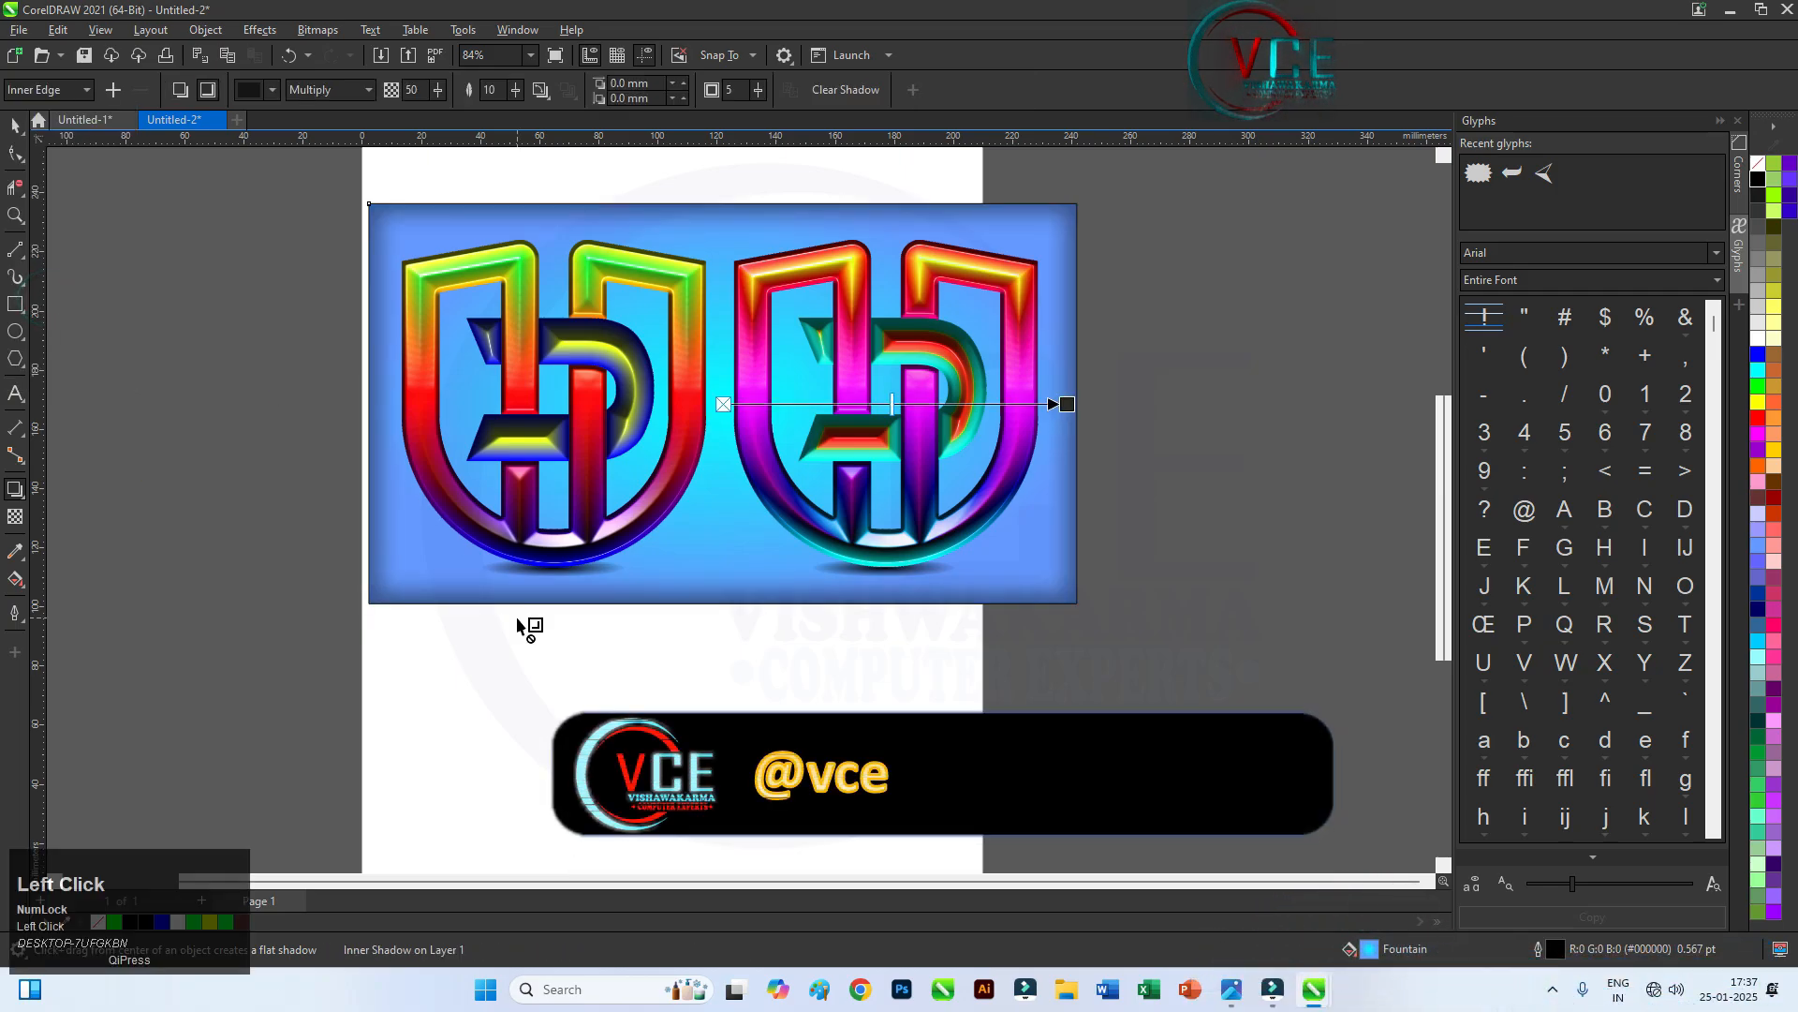
# Set the background's inner shadow to a feather of 6 and an opacity of about 69, and deselect it
pyautogui.moveTo(519, 93); pyautogui.dragTo(511, 117)
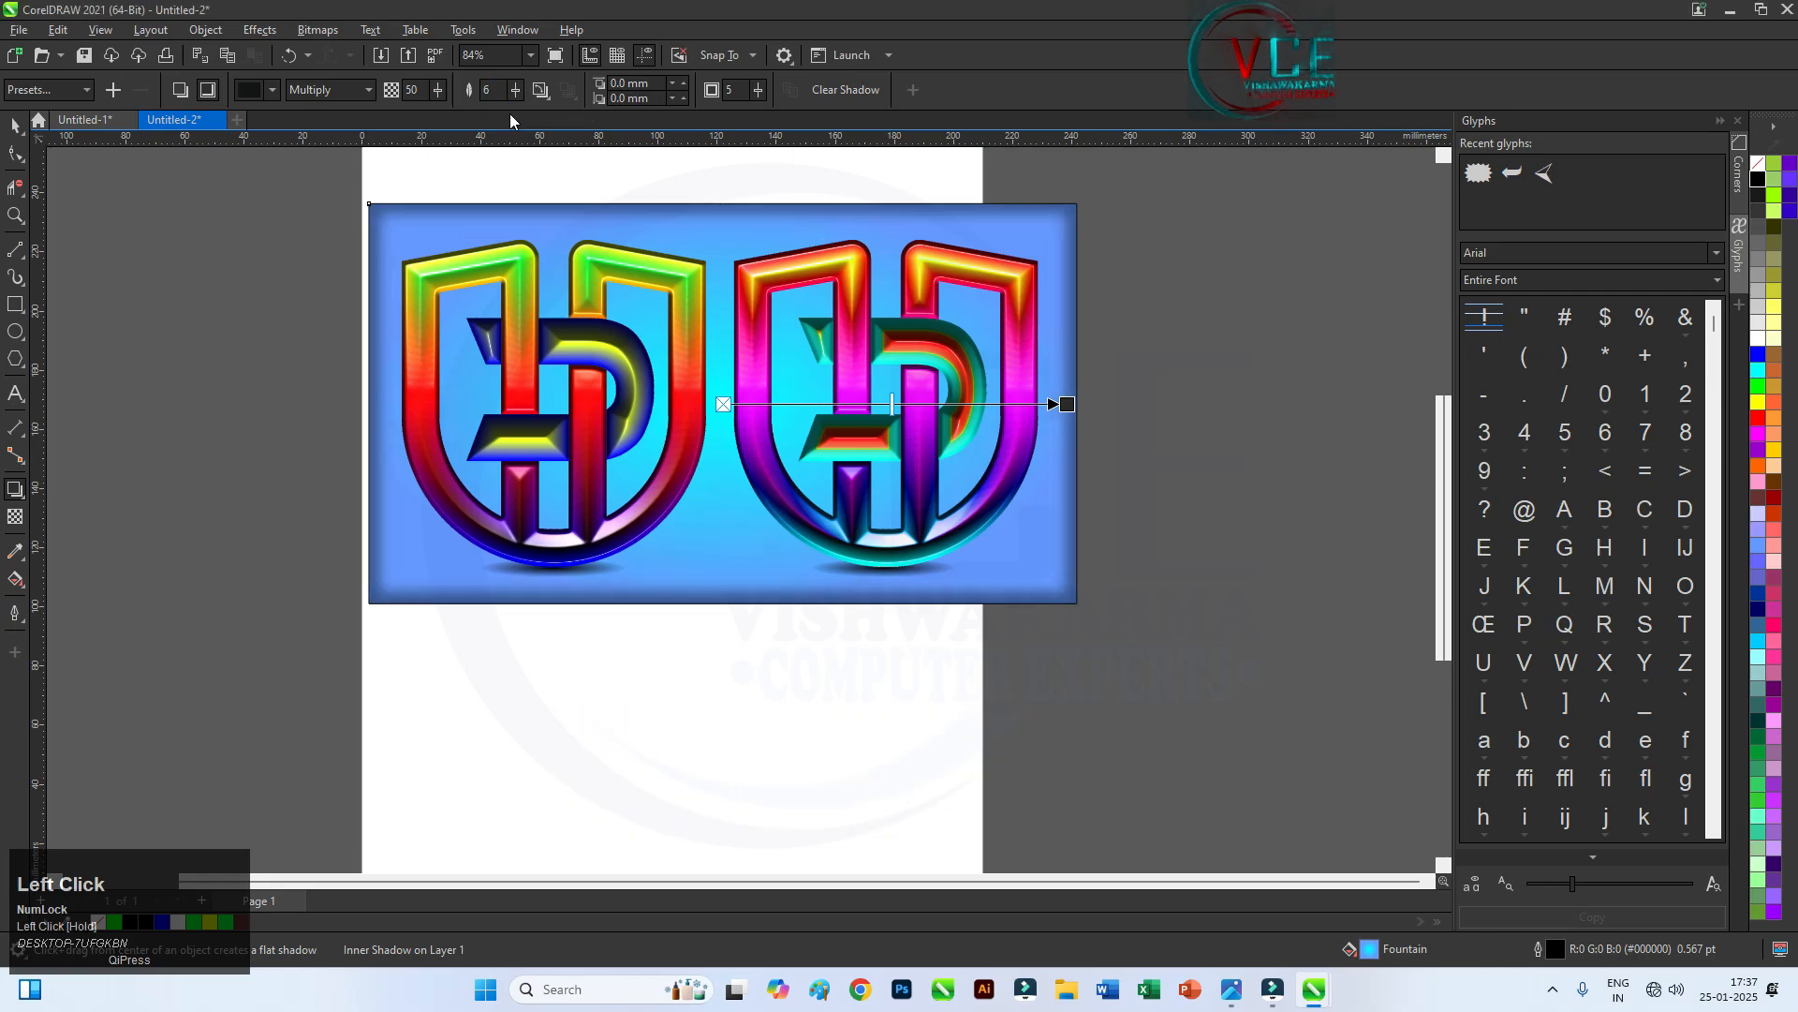
pyautogui.moveTo(436, 90); pyautogui.dragTo(454, 114)
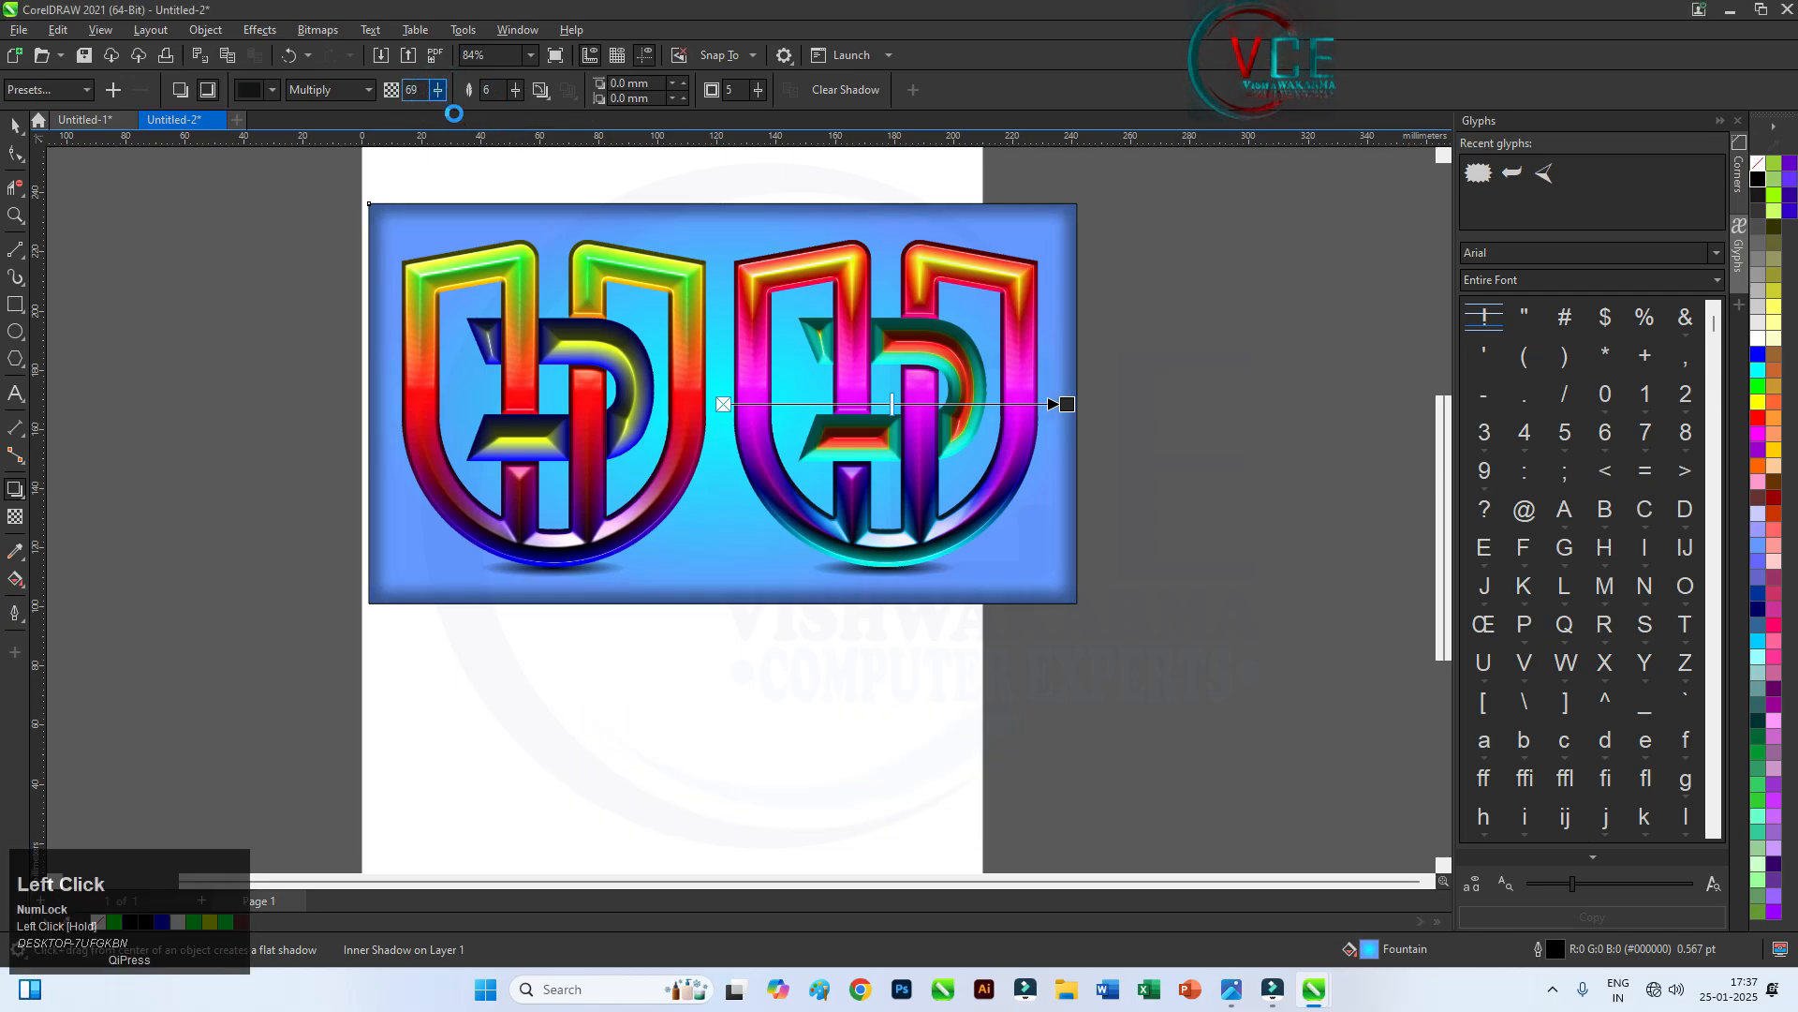
pyautogui.click(15, 125)
pyautogui.click(321, 309)
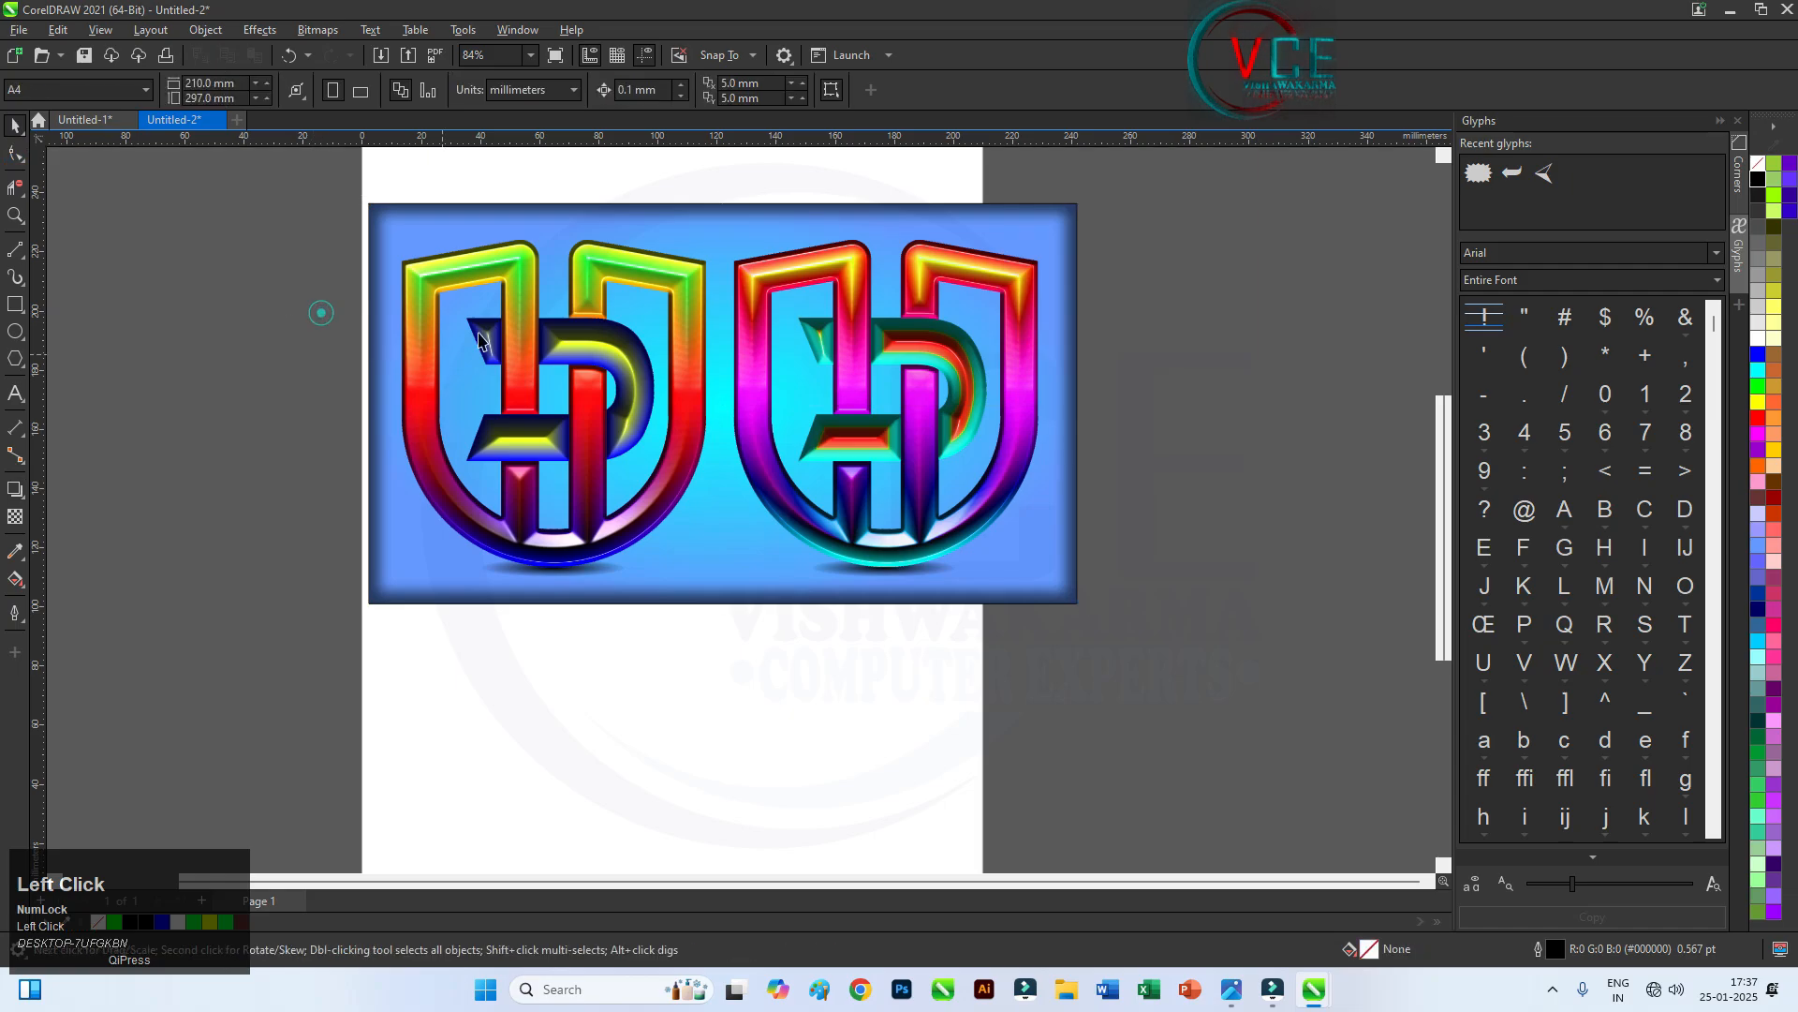
pyautogui.scroll(3, 586, 194)
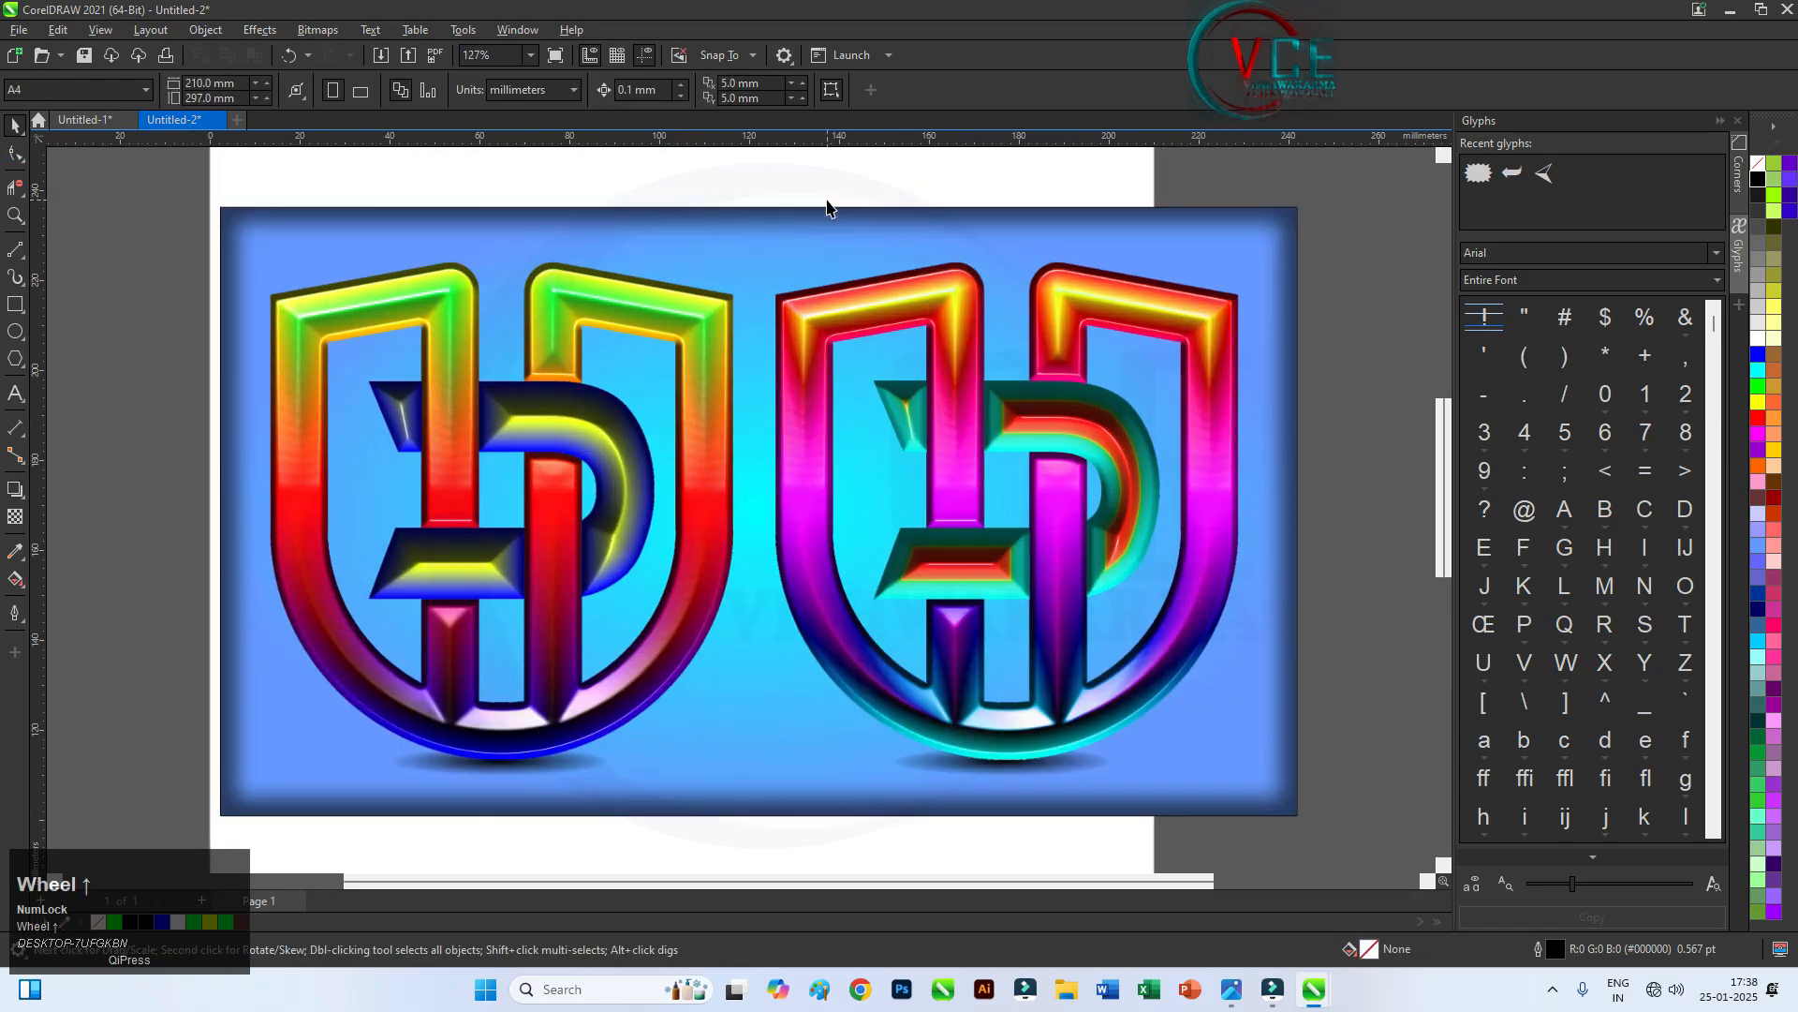